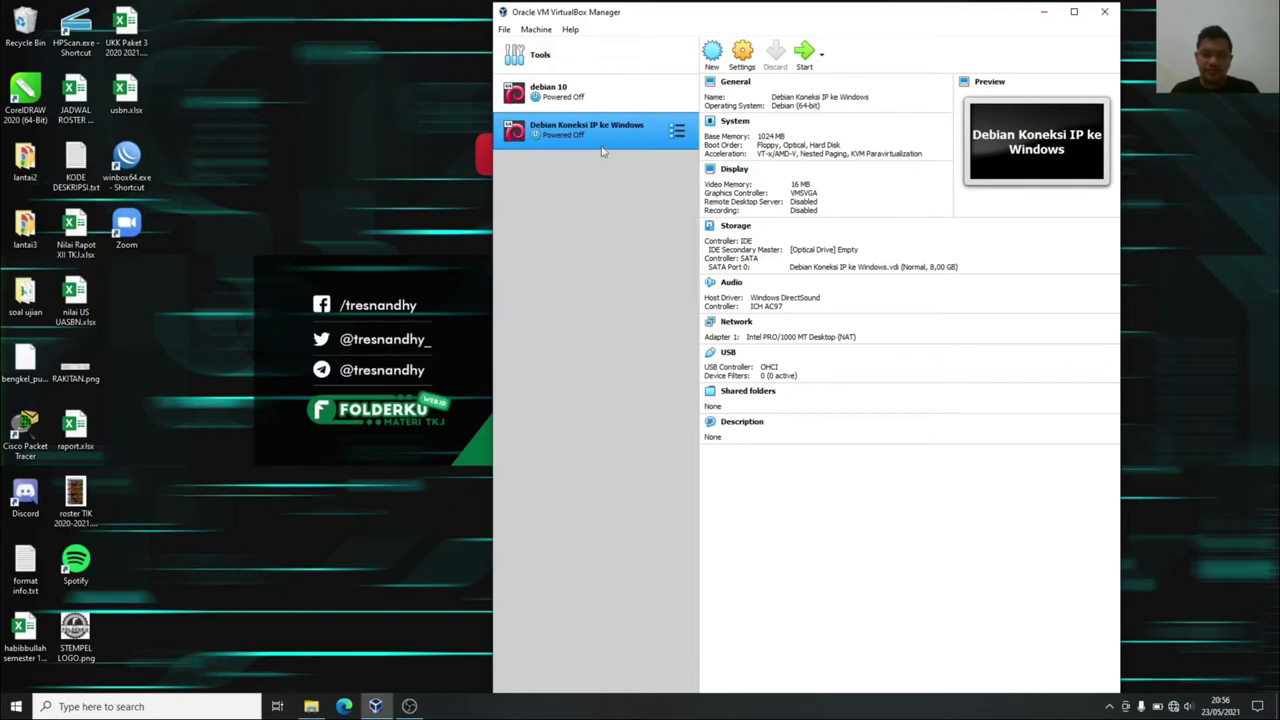
Start the Debian Koneksi IP ke Windows VM and boot the default Debian GNU/Linux GRUB entry.
click(806, 54)
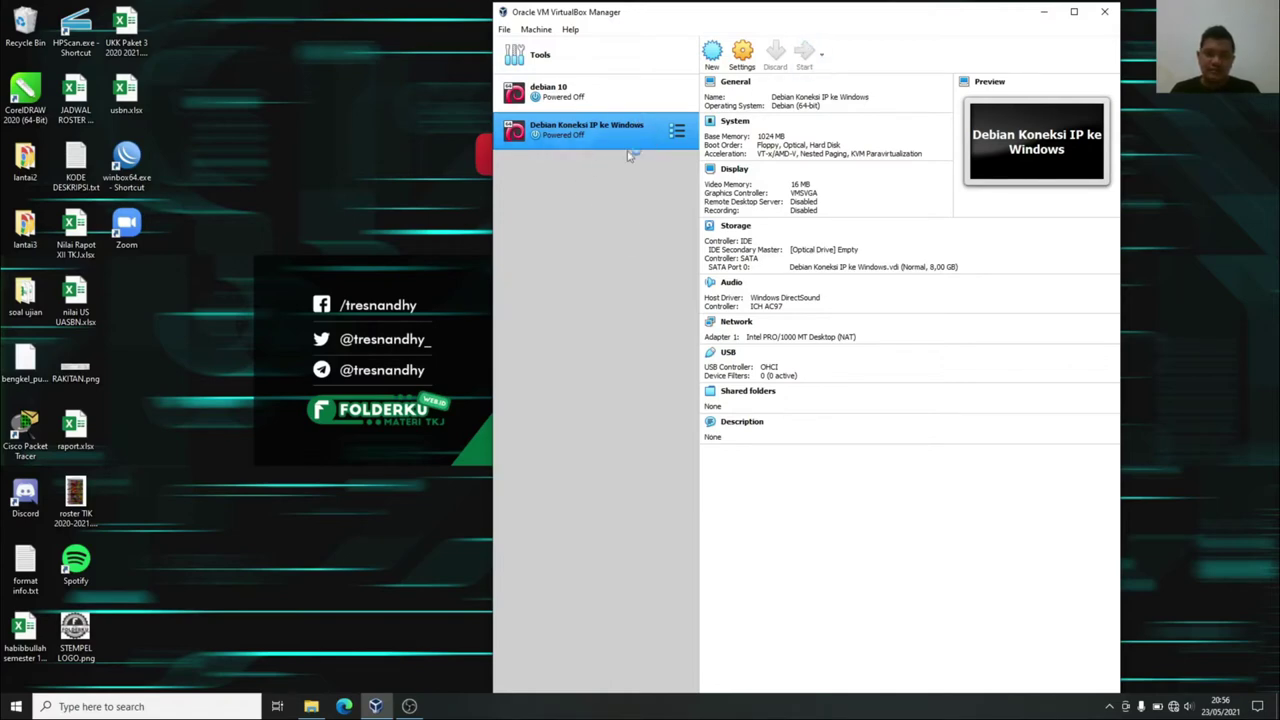
click(1045, 13)
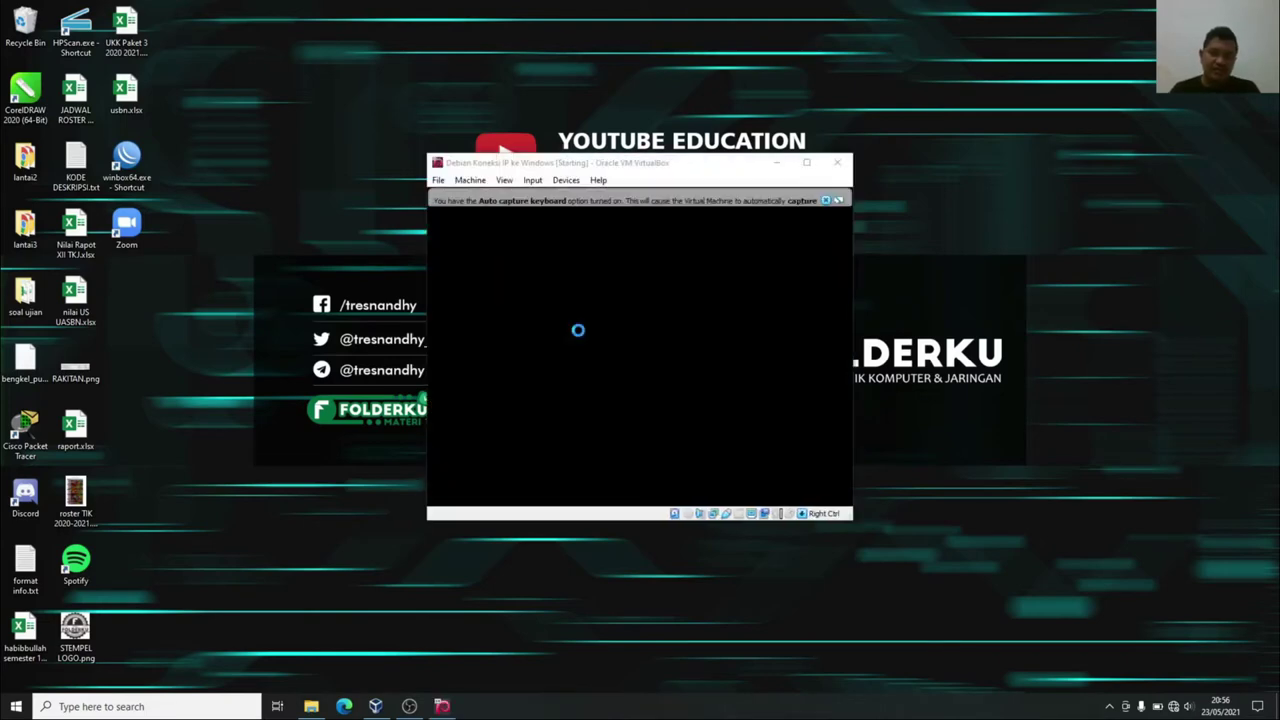
click(826, 202)
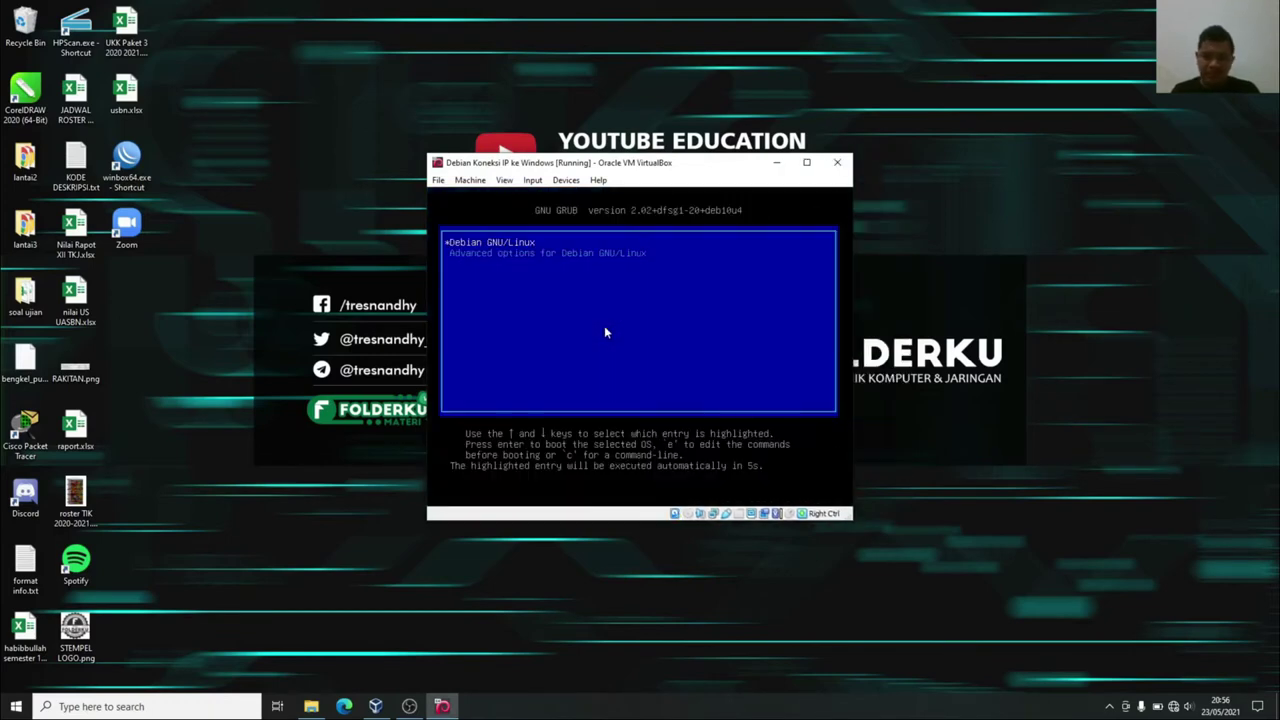
key(Return)
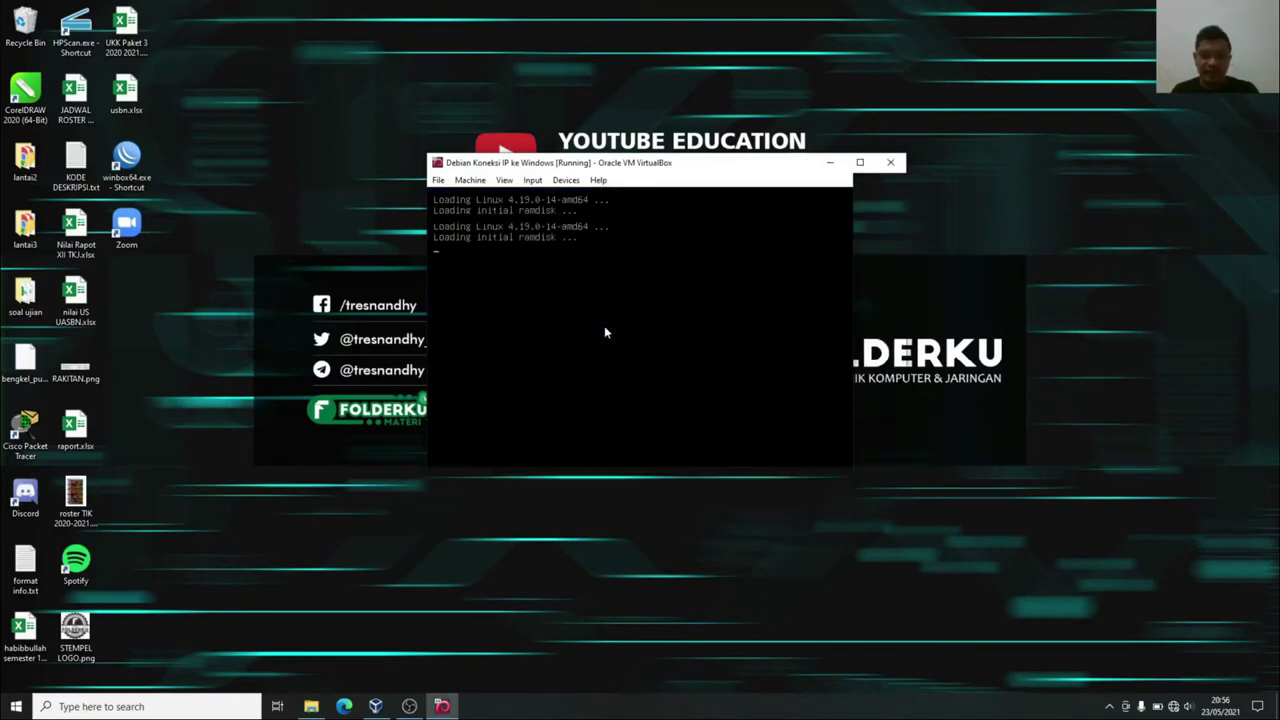
Move the VM window up, let it capture the mouse, and wait for the login prompt.
drag(705, 170, 720, 123)
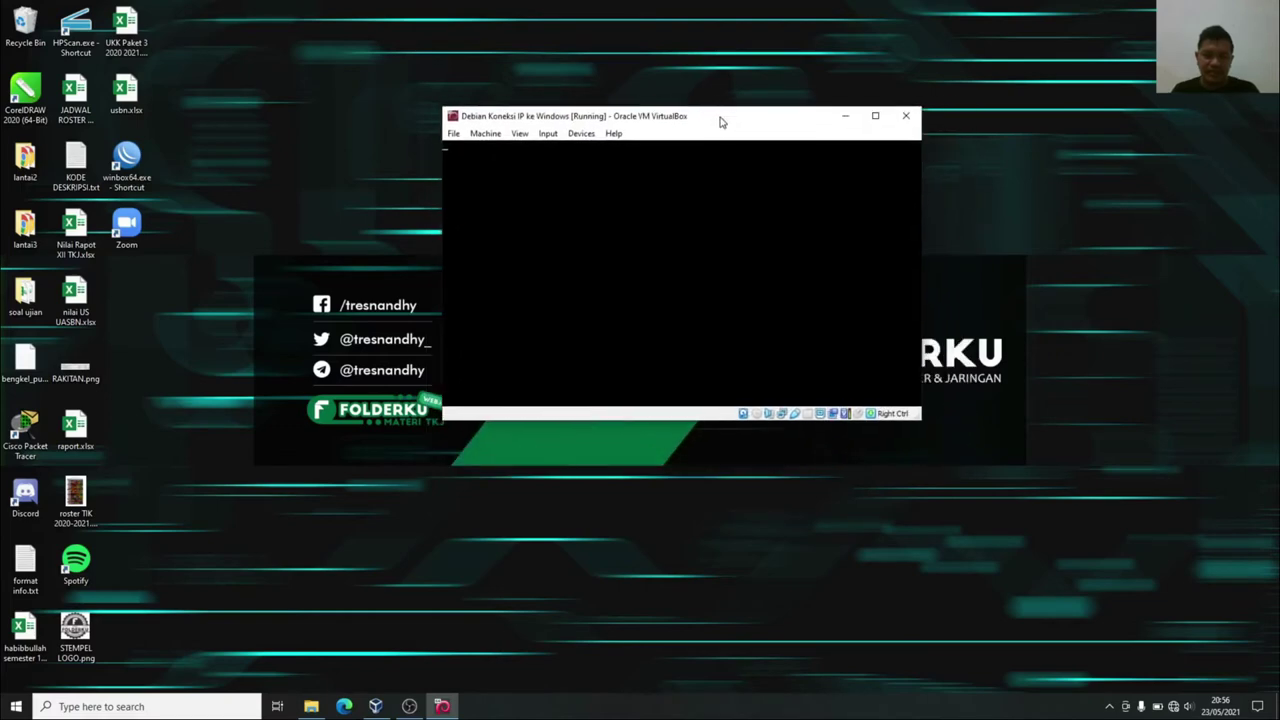
click(664, 268)
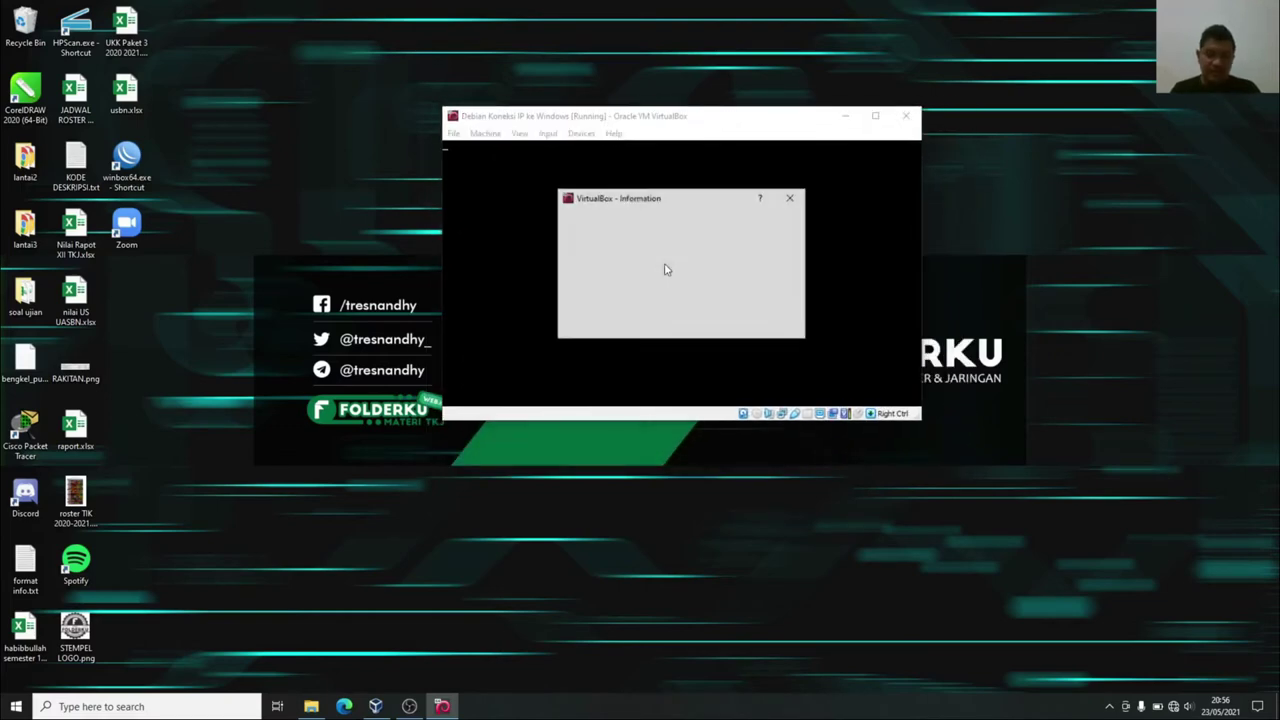
click(656, 328)
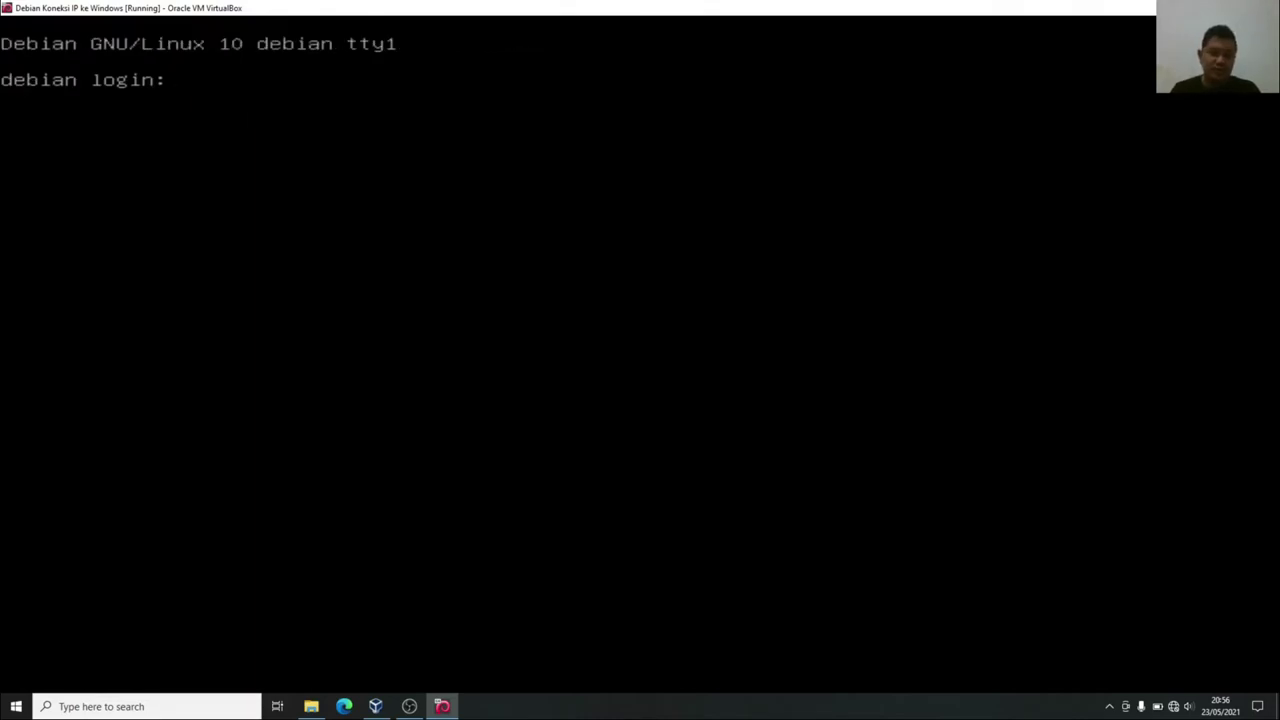
click(182, 710)
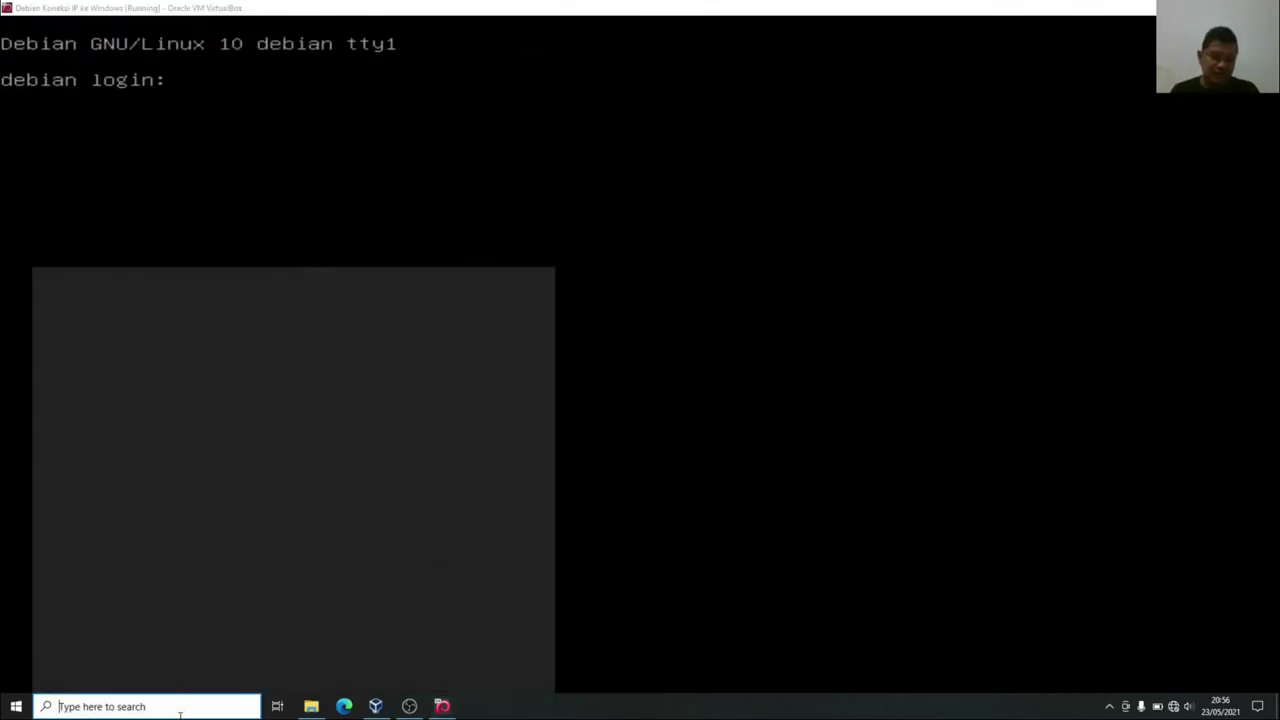
Open Notepad and write the heading 'langkah-langkah untuk melakukan setting IP : pada debian 10'.
text(notepad)
key(Return)
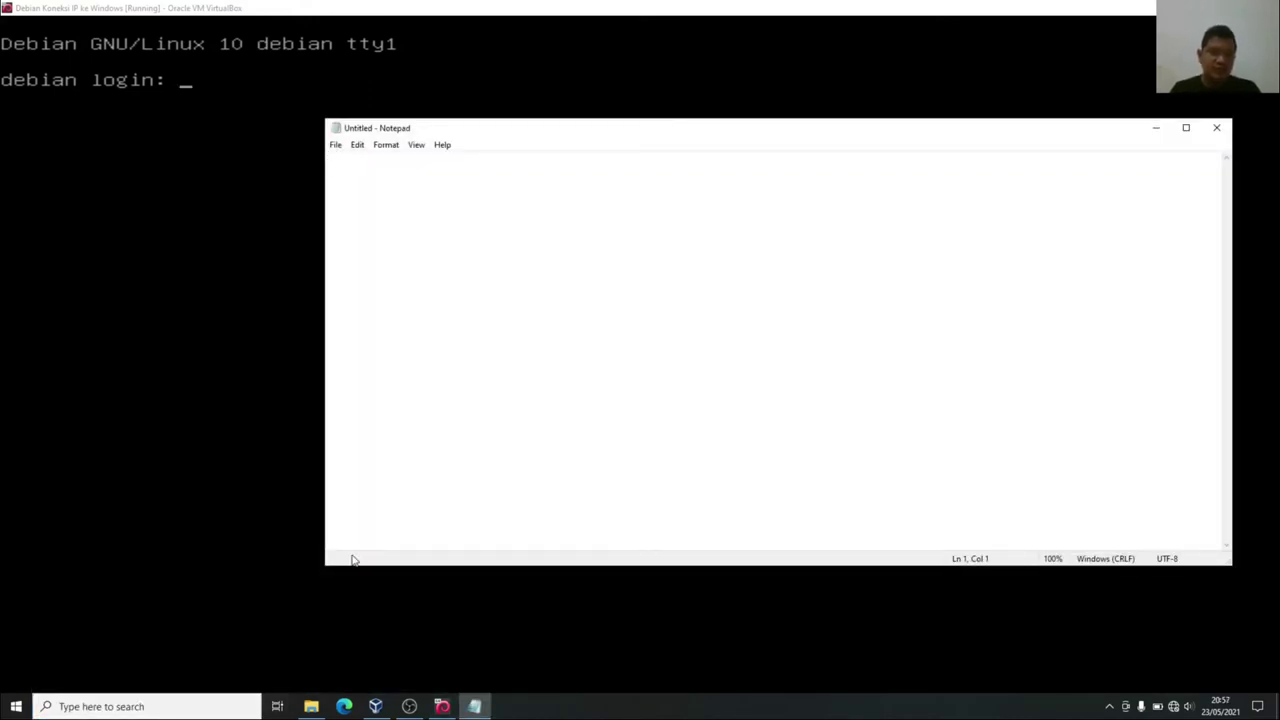
text(lang)
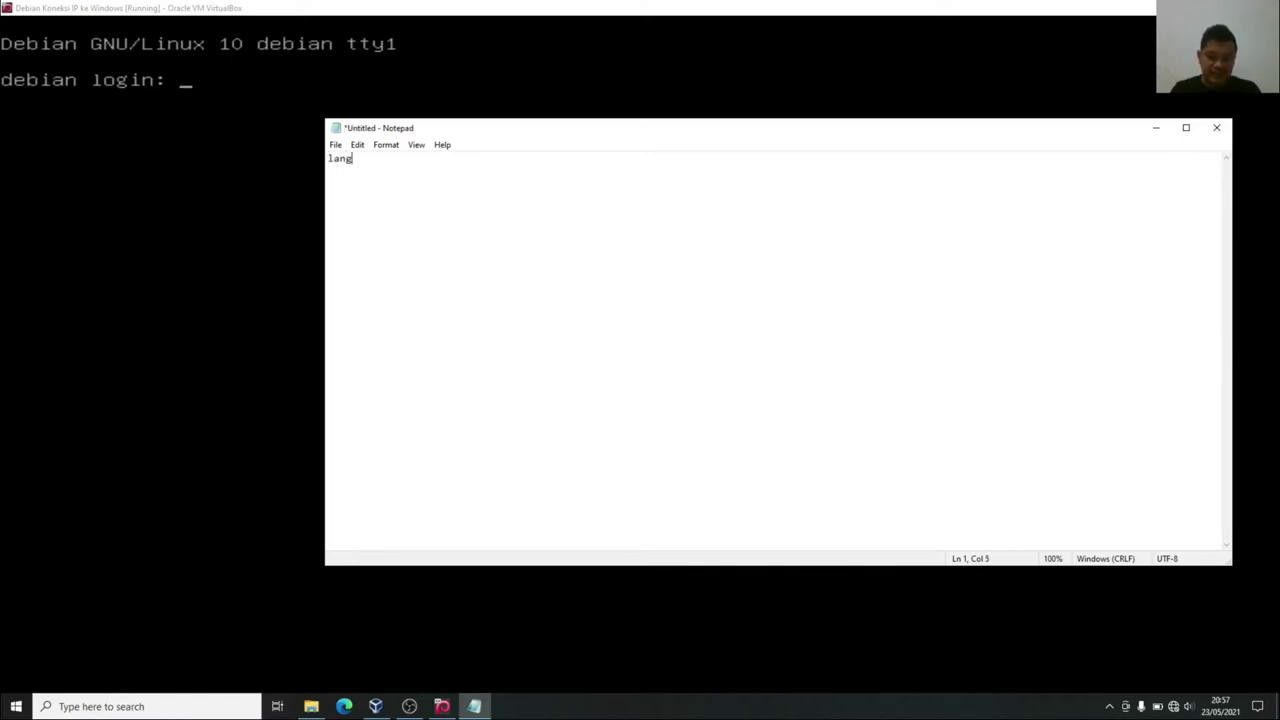
text(kah-langkah )
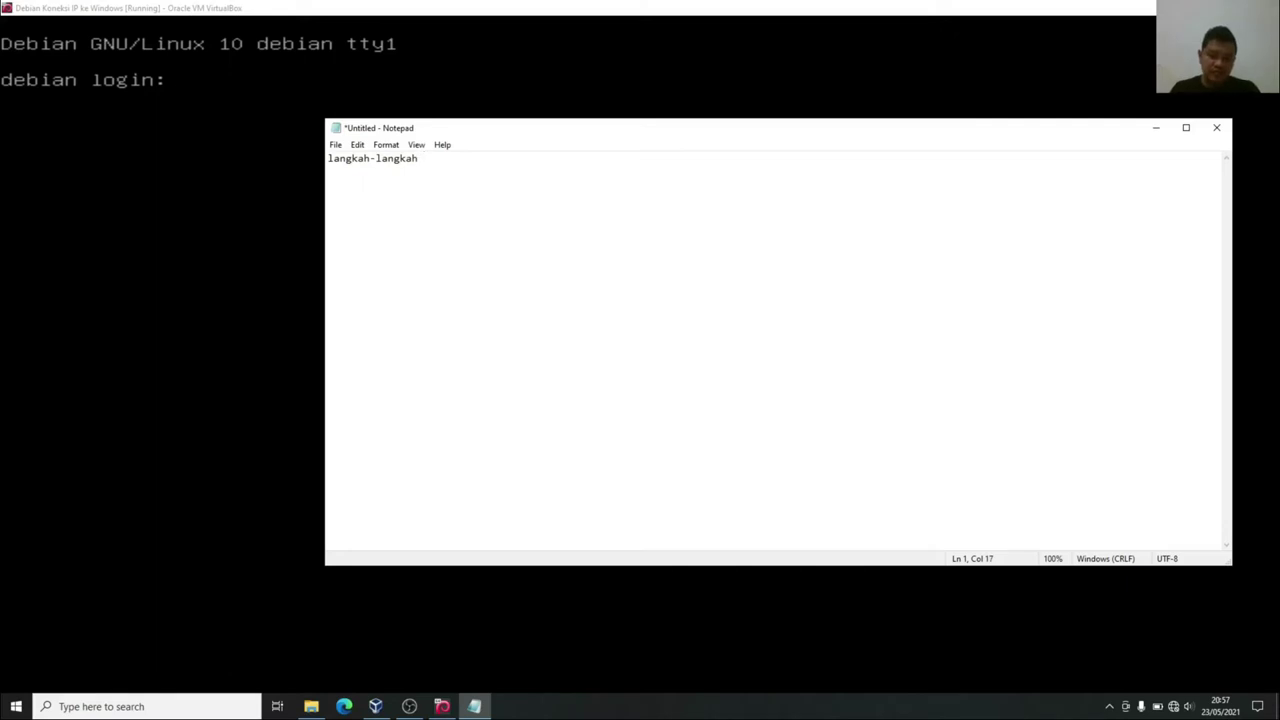
text(untuk melakukan)
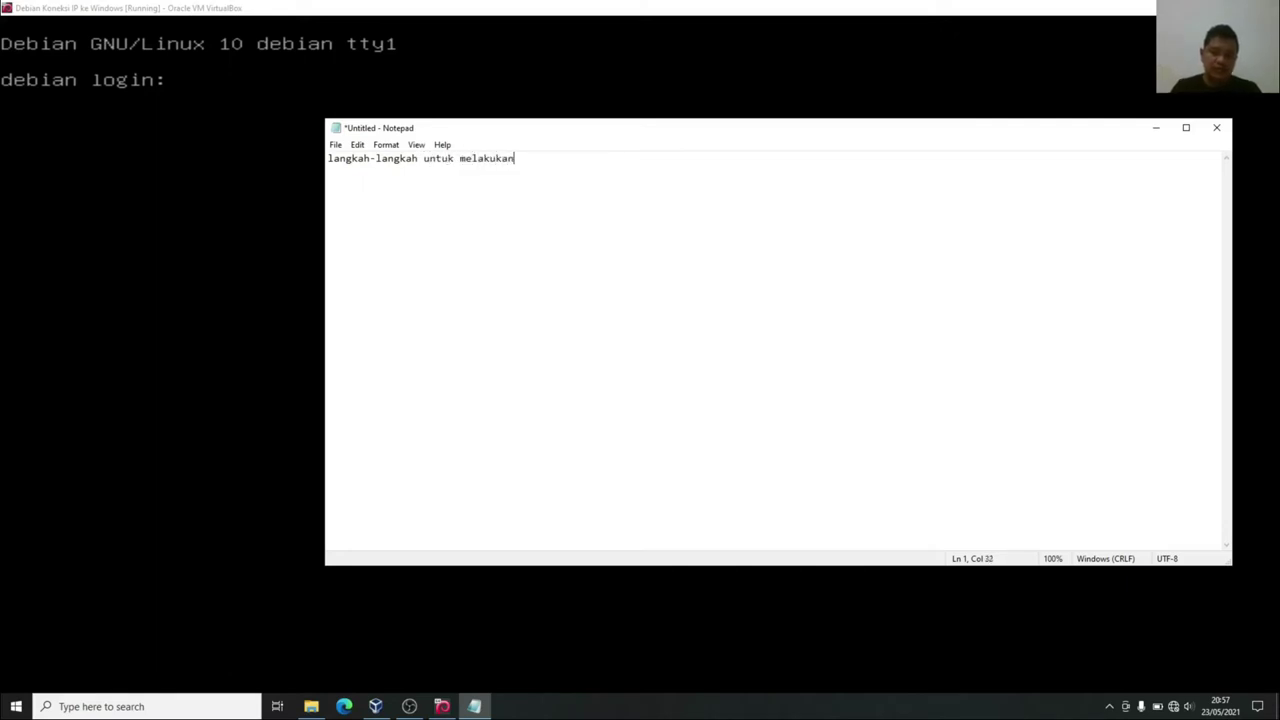
text( setting IP :)
key(Return)
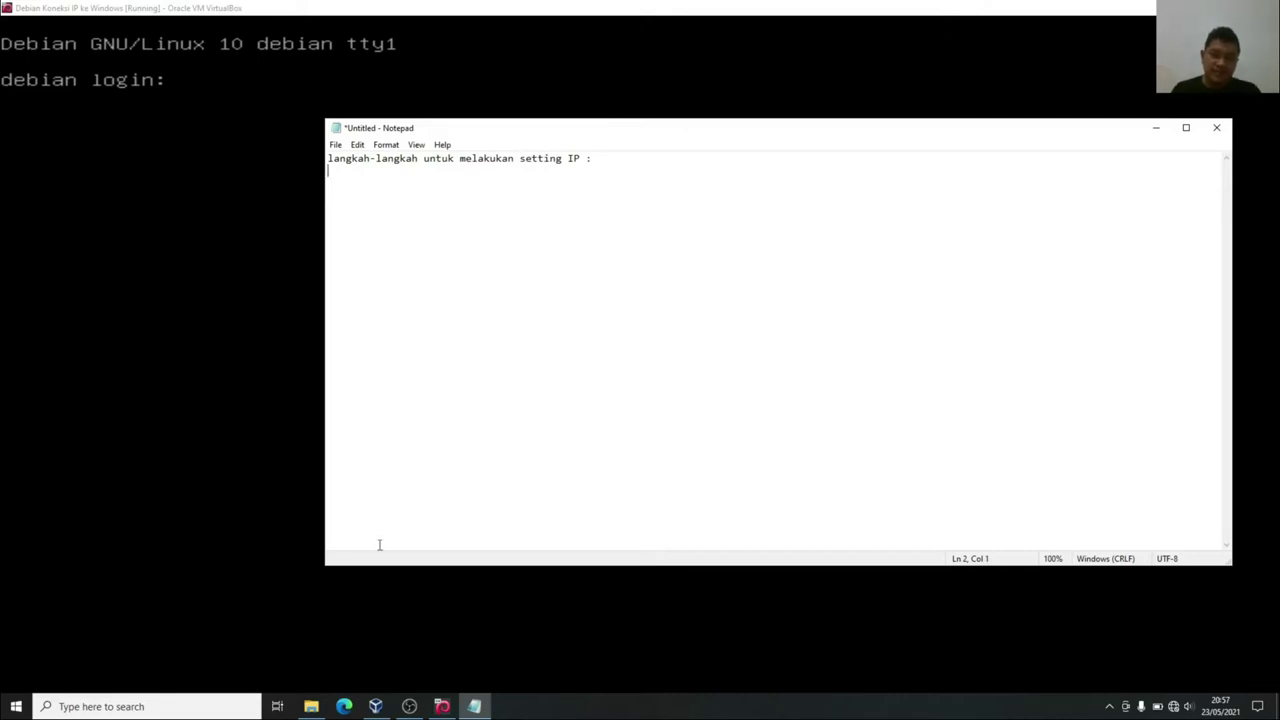
click(588, 160)
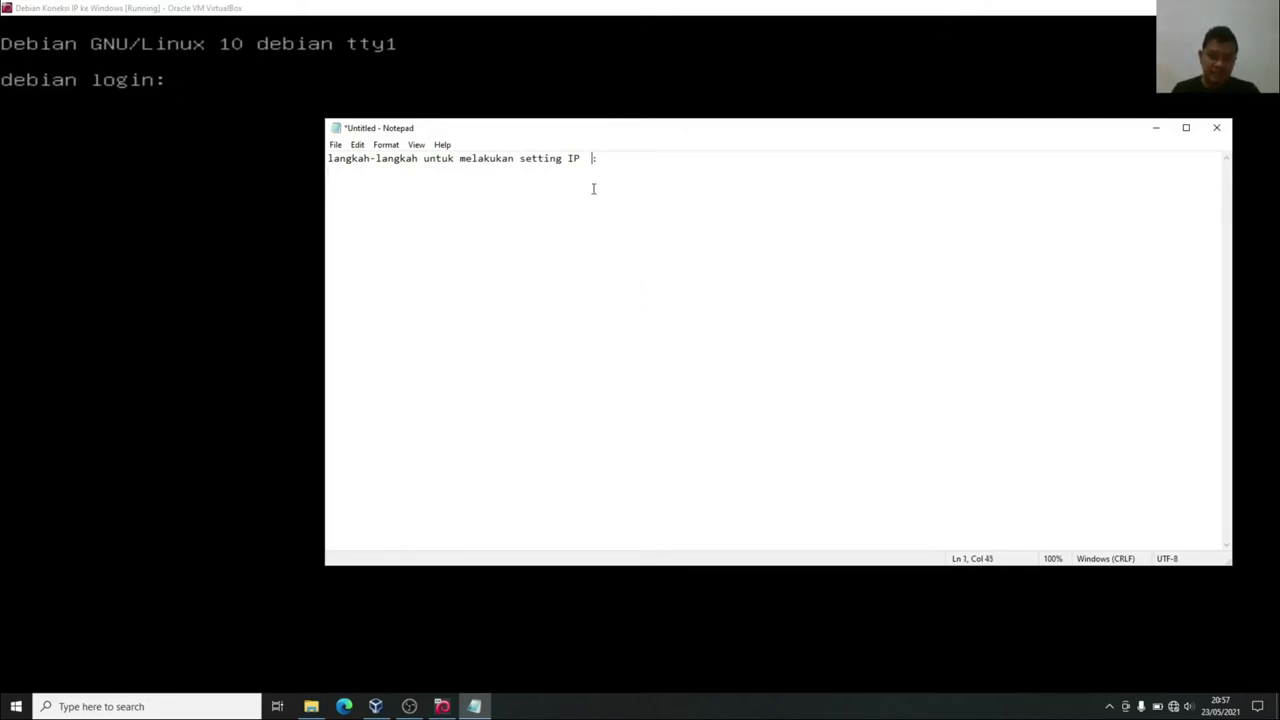
text(pada debian)
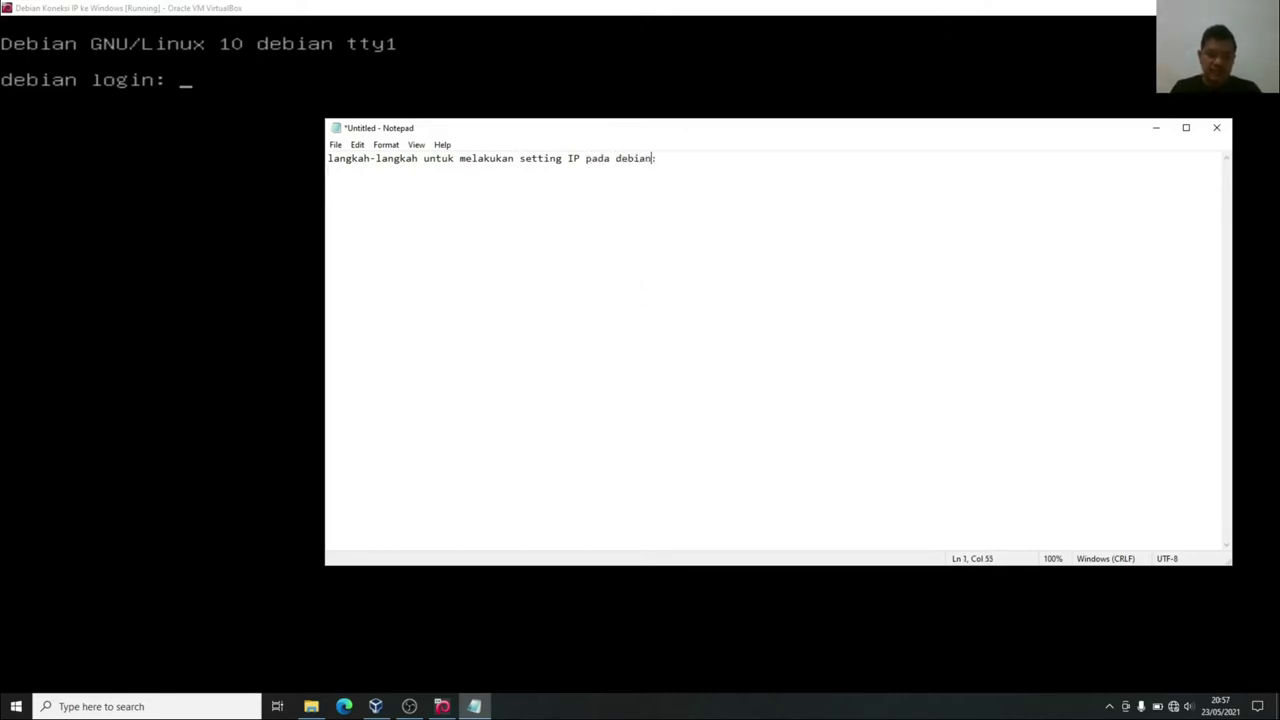
text( 10)
Set the Notepad font size to 20.
click(386, 145)
click(400, 175)
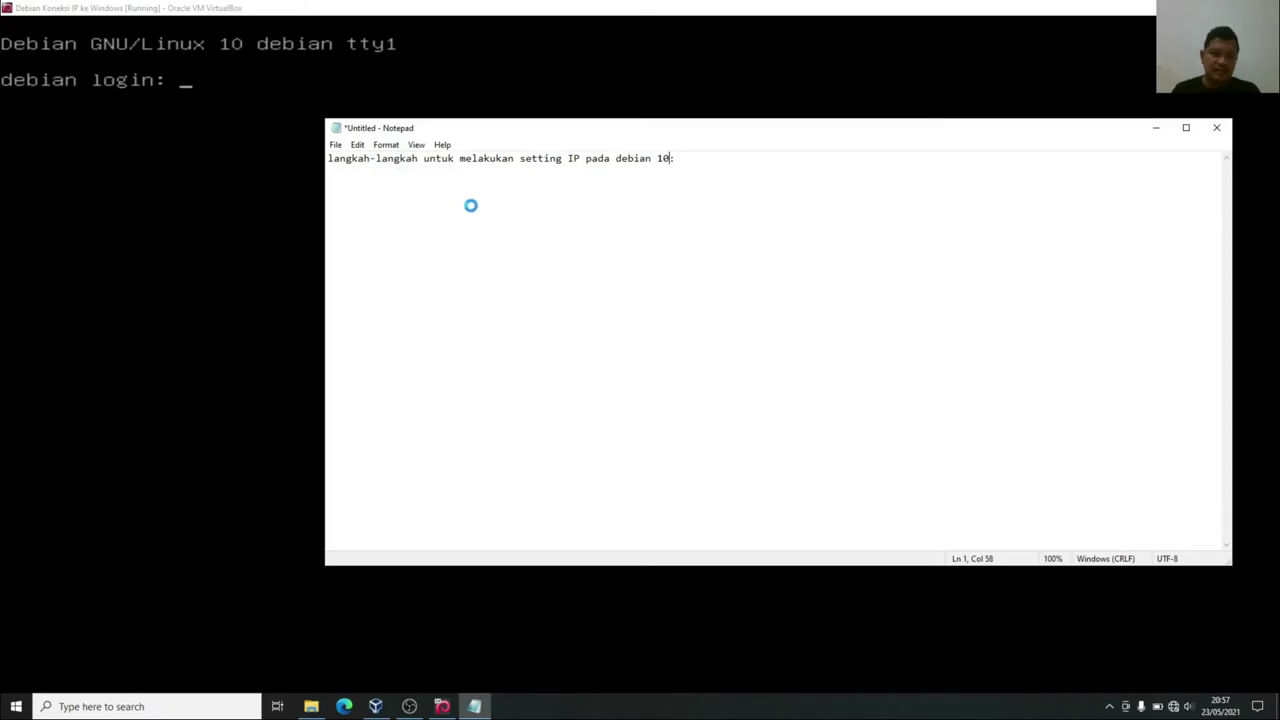
click(584, 320)
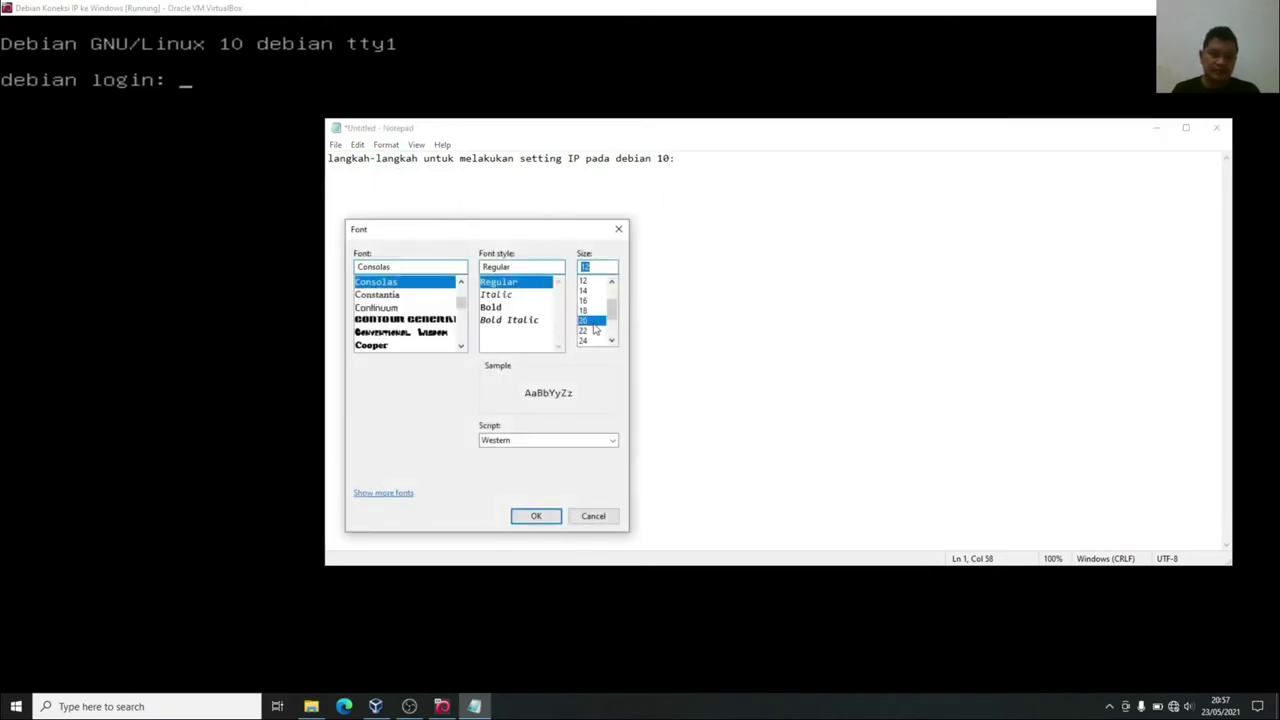
click(548, 518)
Add step 1 'login kedalam sistem server(linux debian) sebagai superuser (root)' and begin step '2.'.
key(Return)
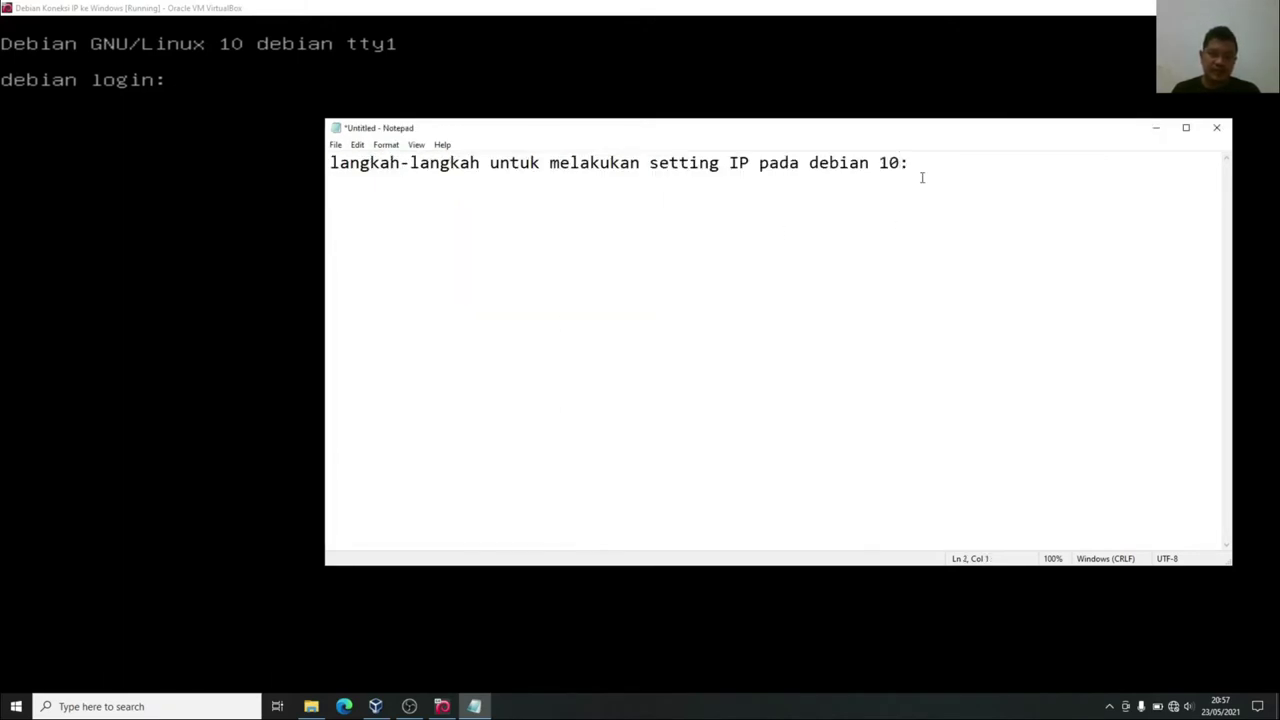
key(Return)
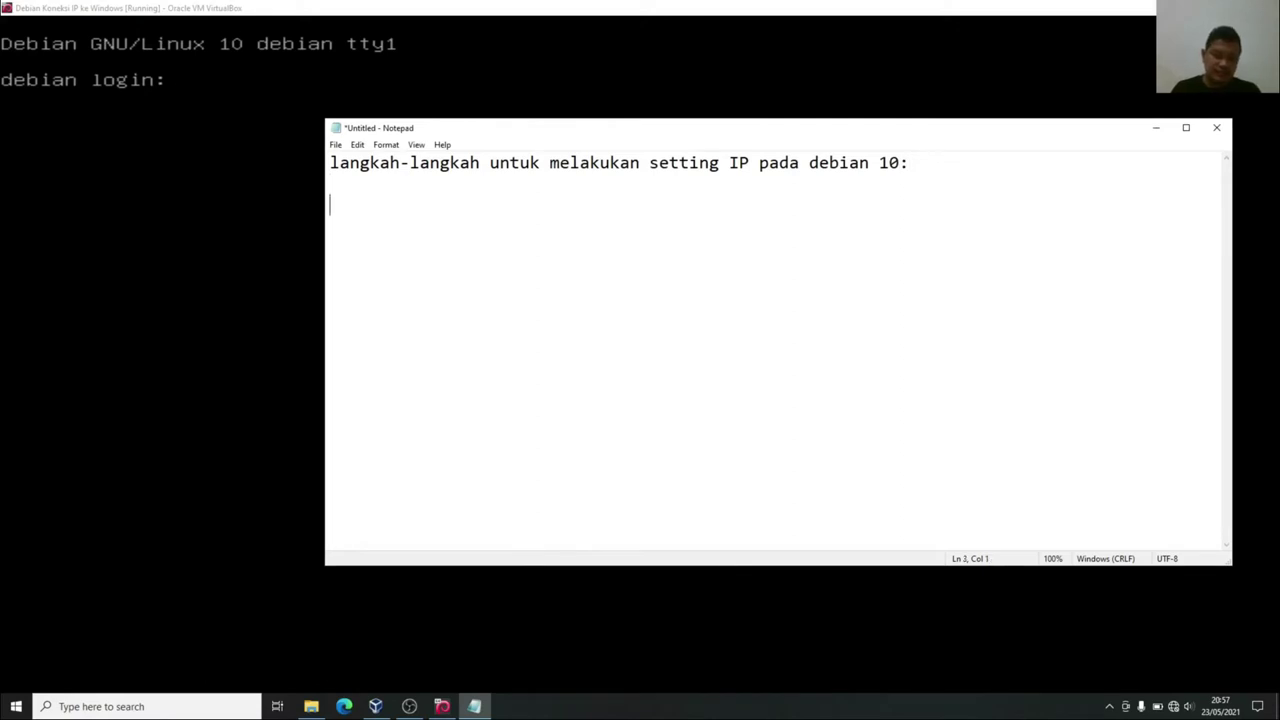
text(1. l)
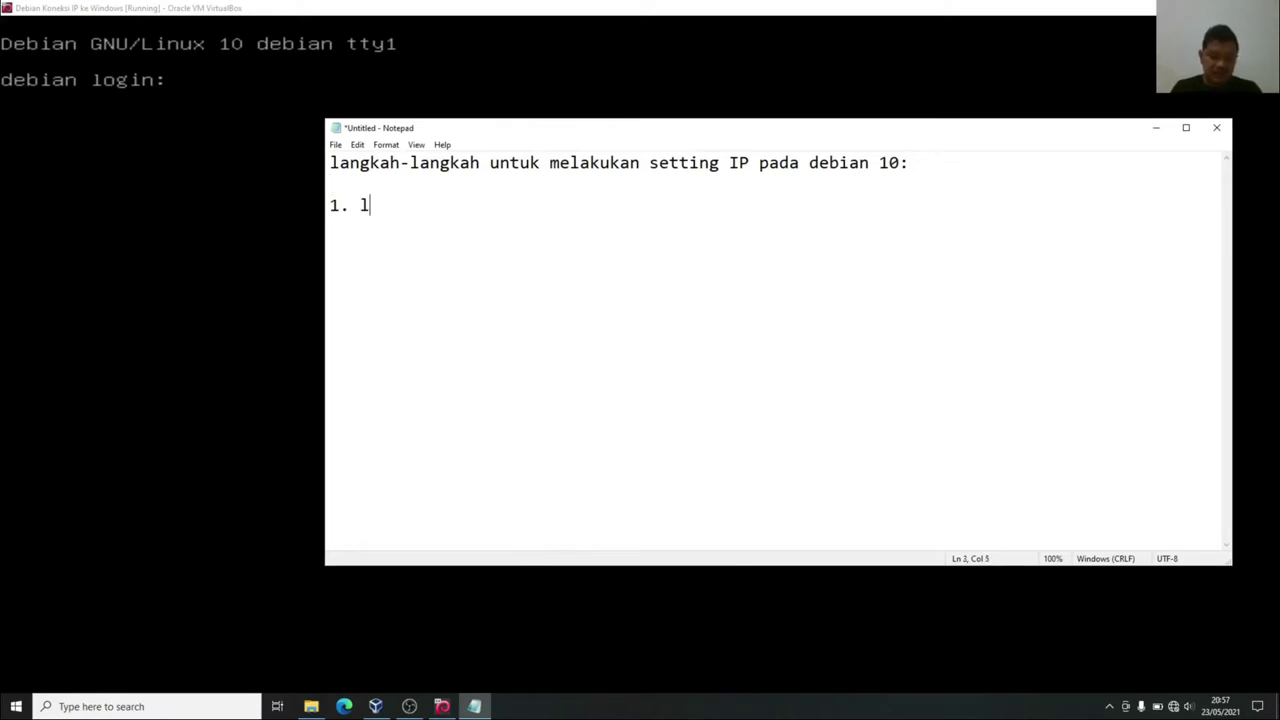
text(ogin kedalam sistem )
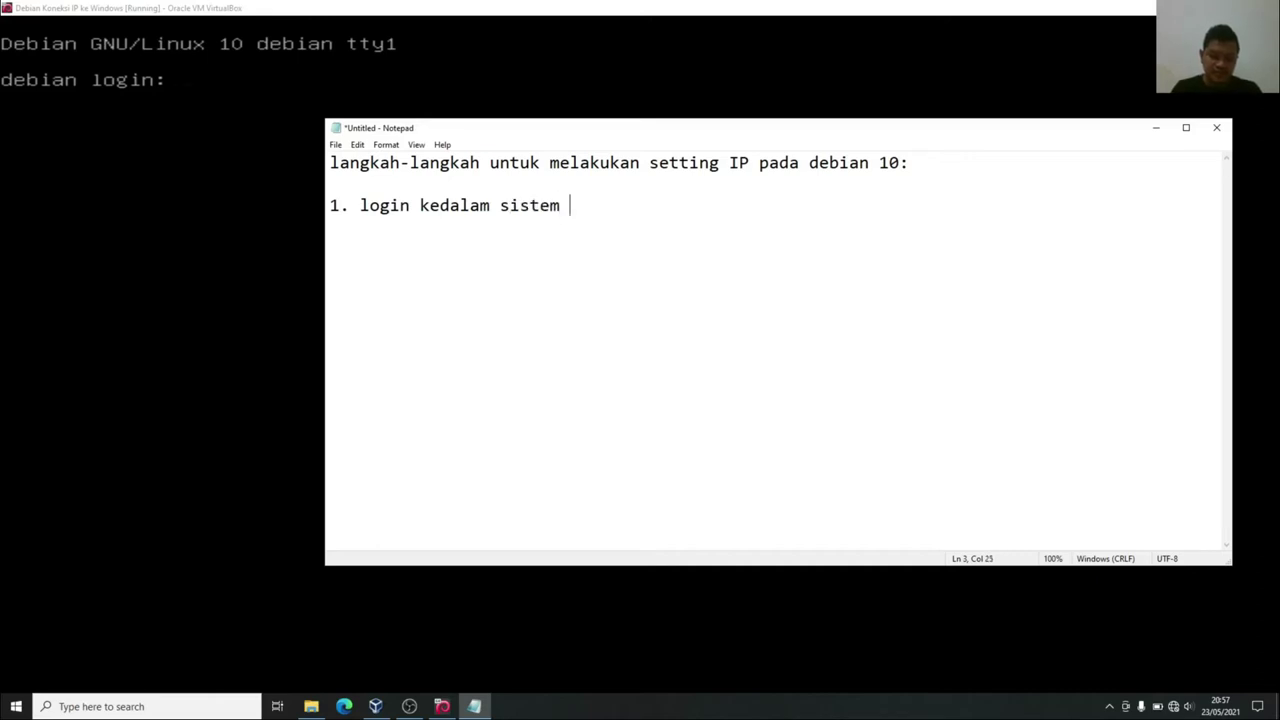
text(server(l)
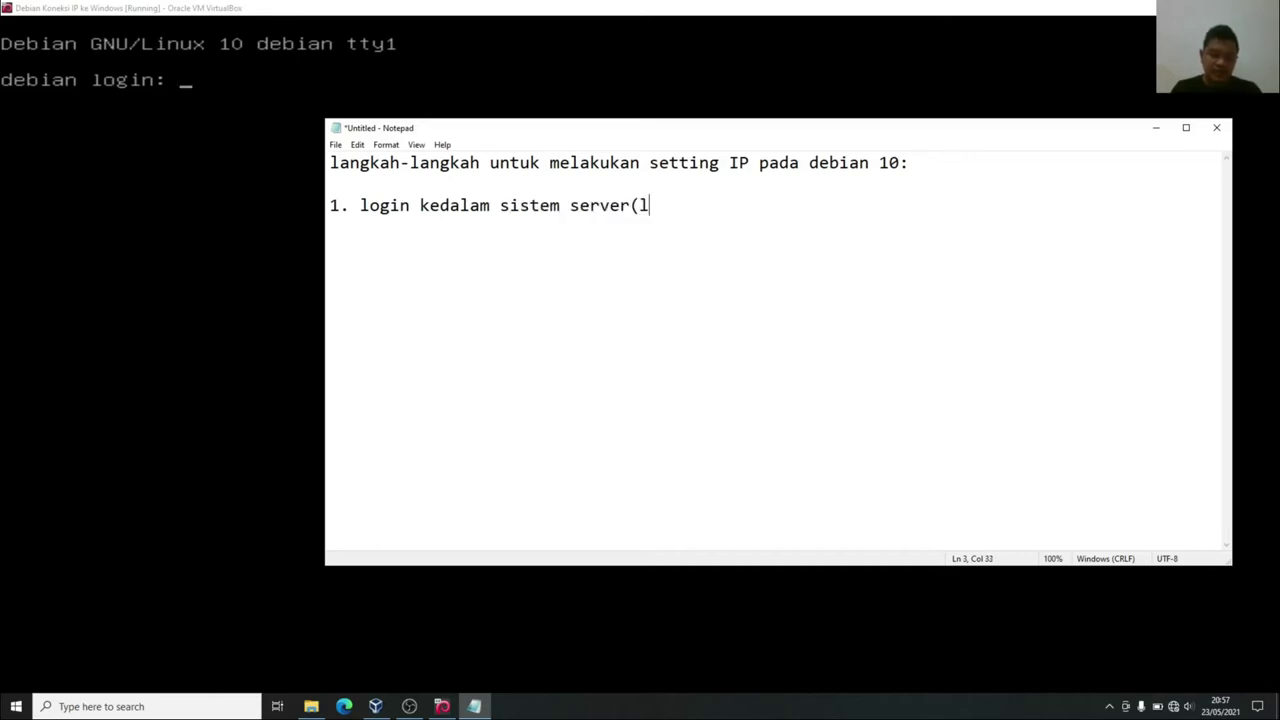
text(inux debian)
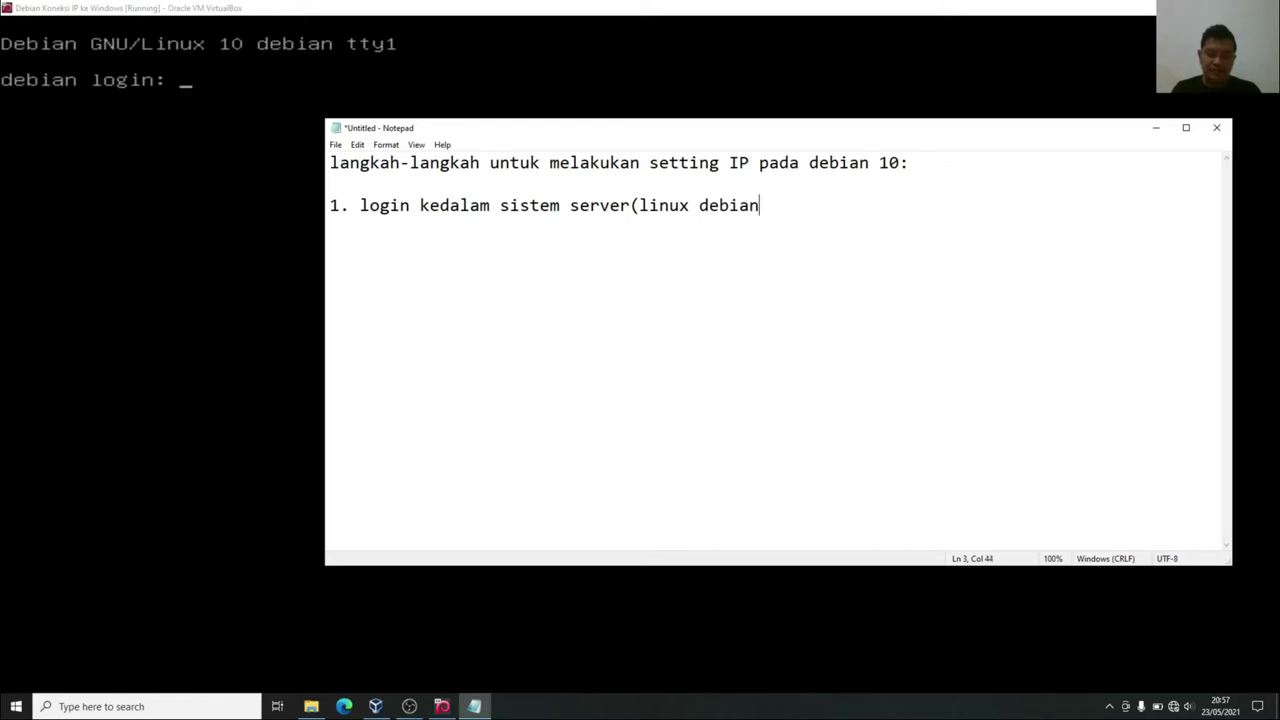
text() sebagai supe)
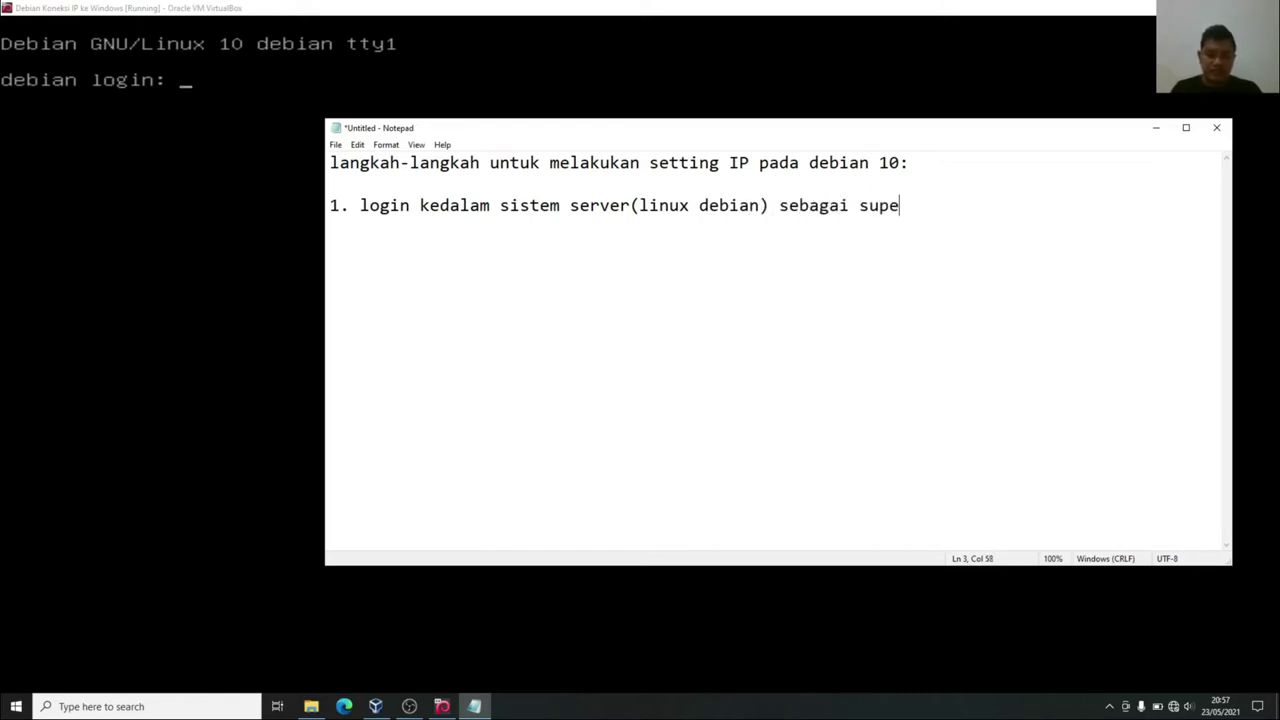
text(ruser ()
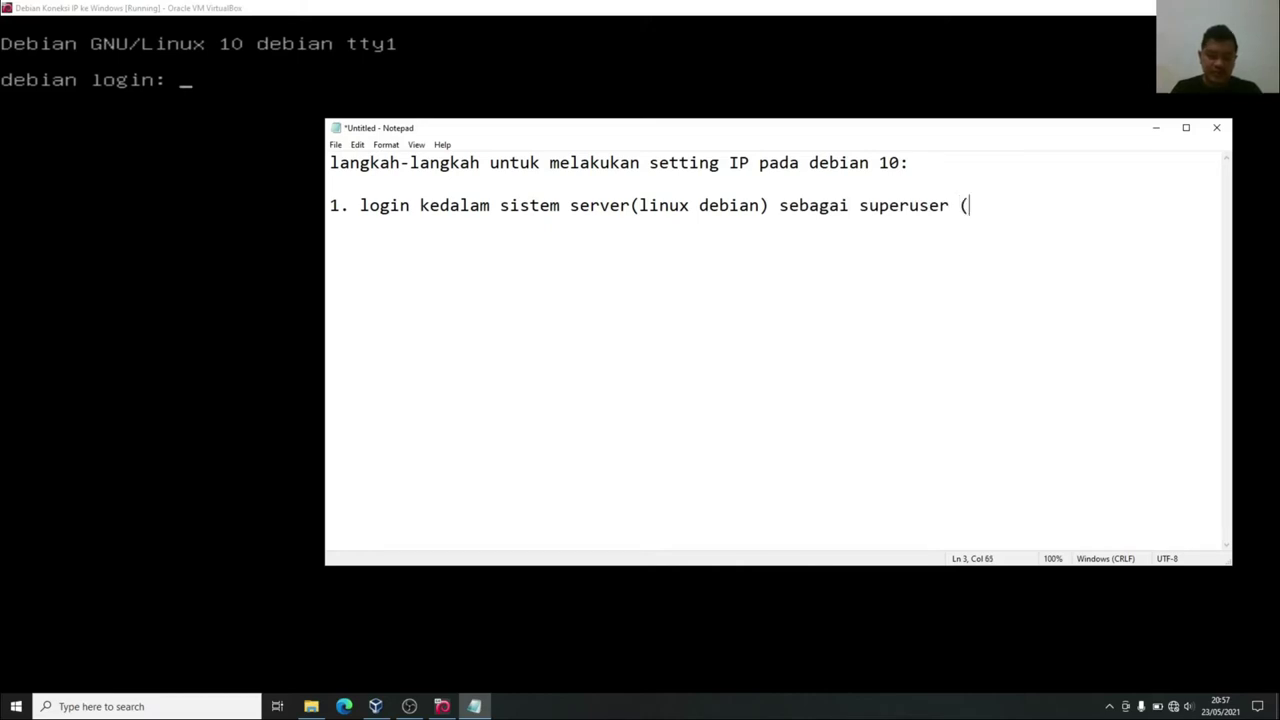
text(root))
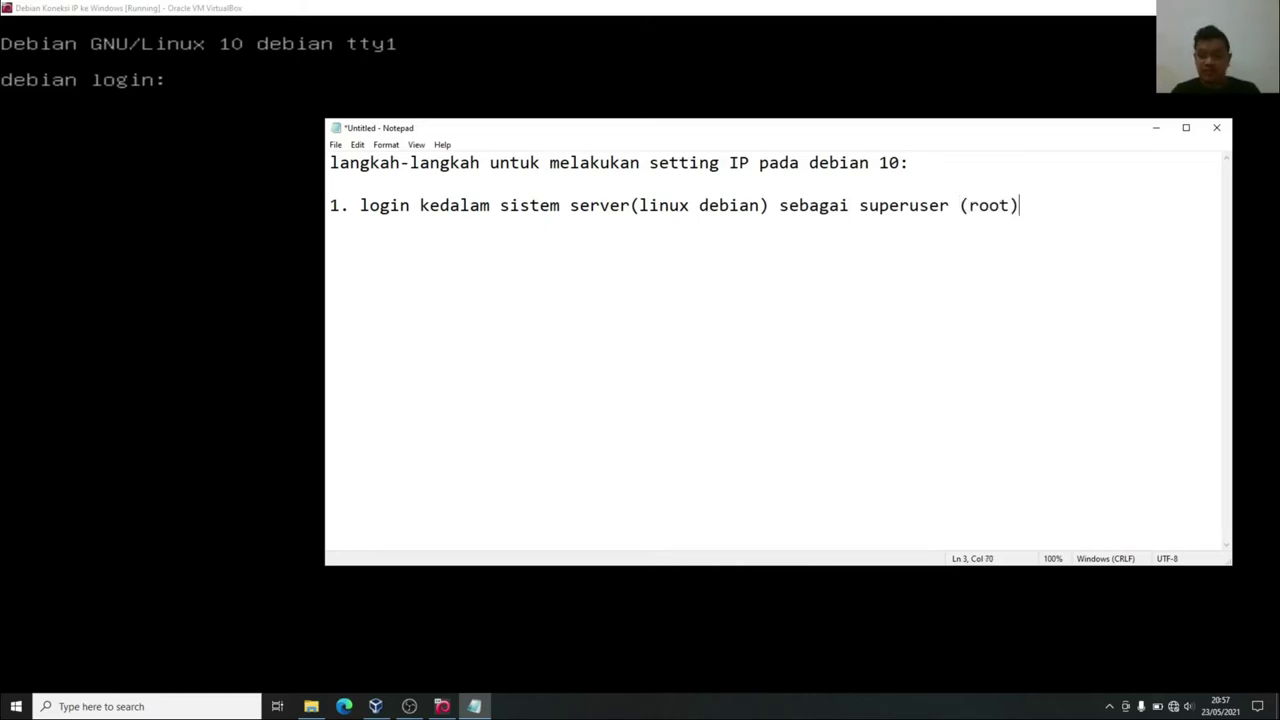
key(Return)
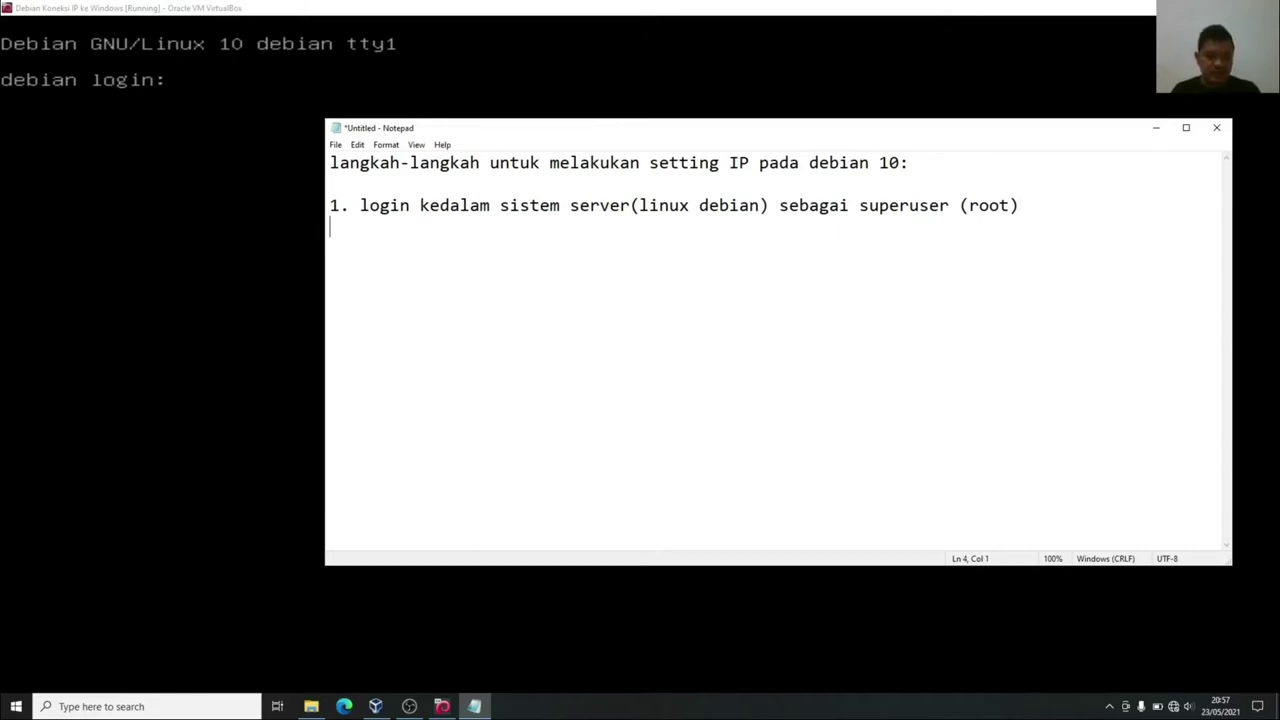
text(2.)
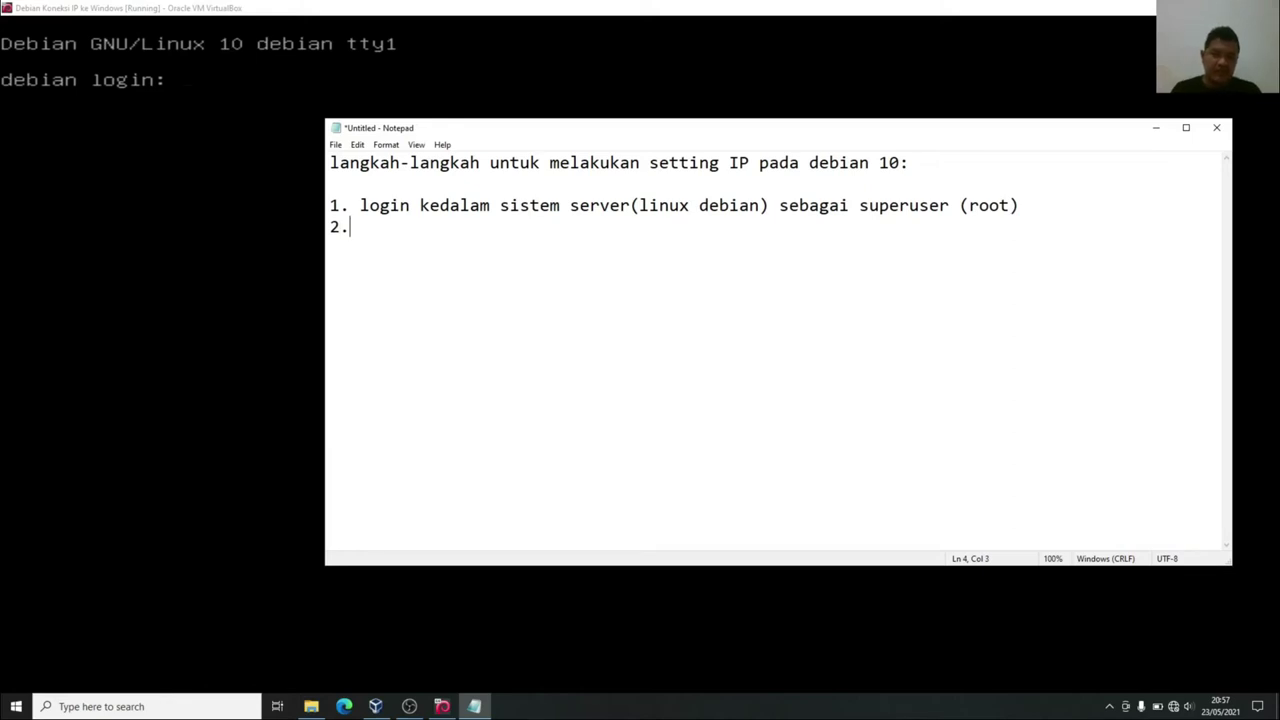
key(alt+Tab)
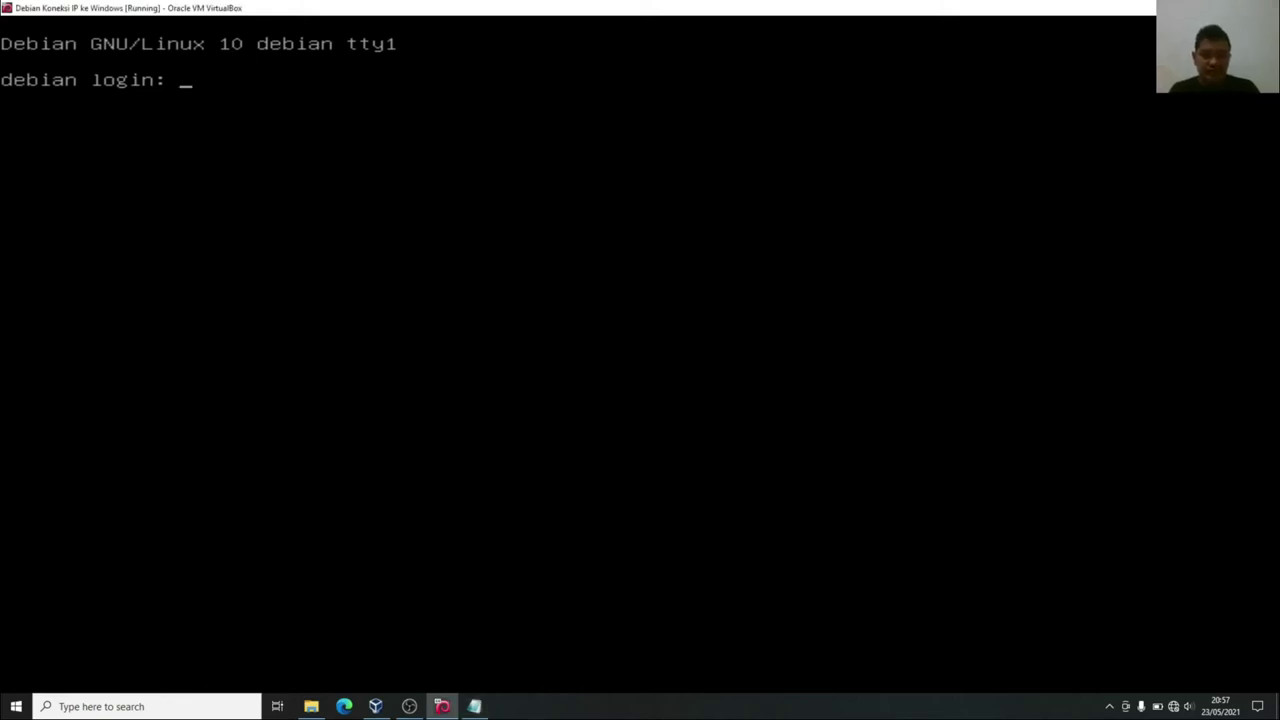
Log in to the Debian VM as root and run clear.
text(root)
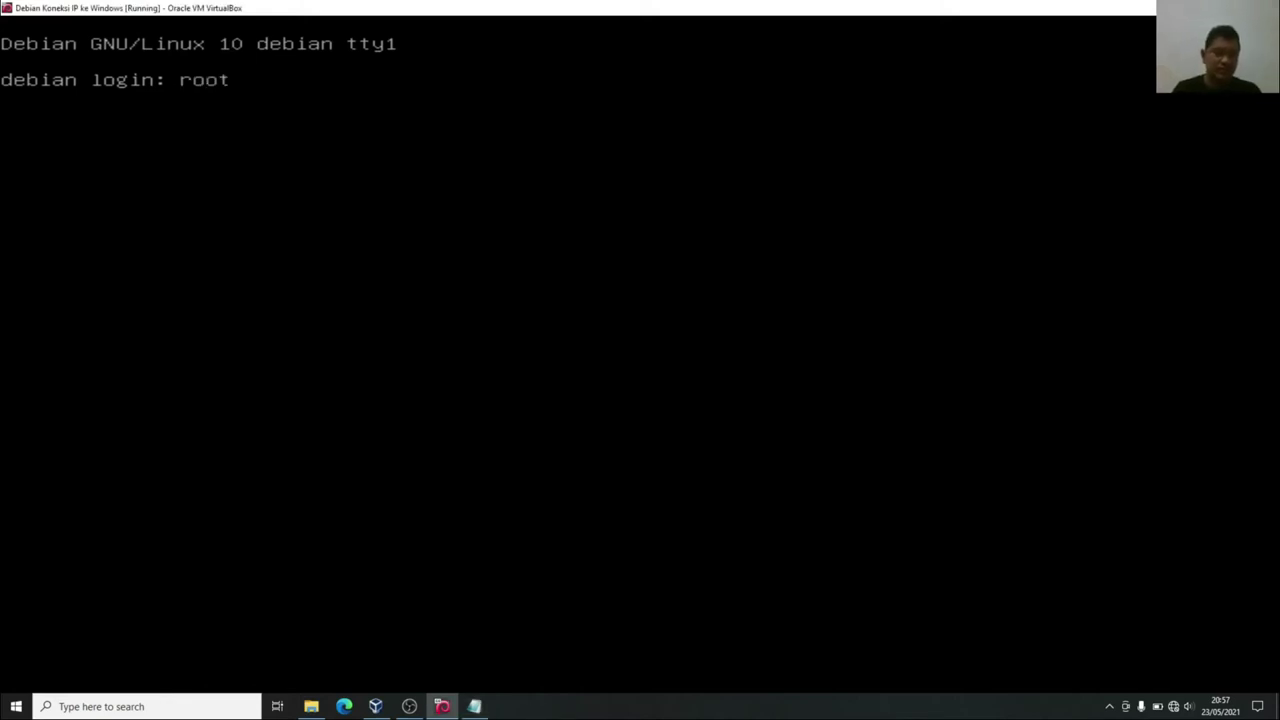
key(Return)
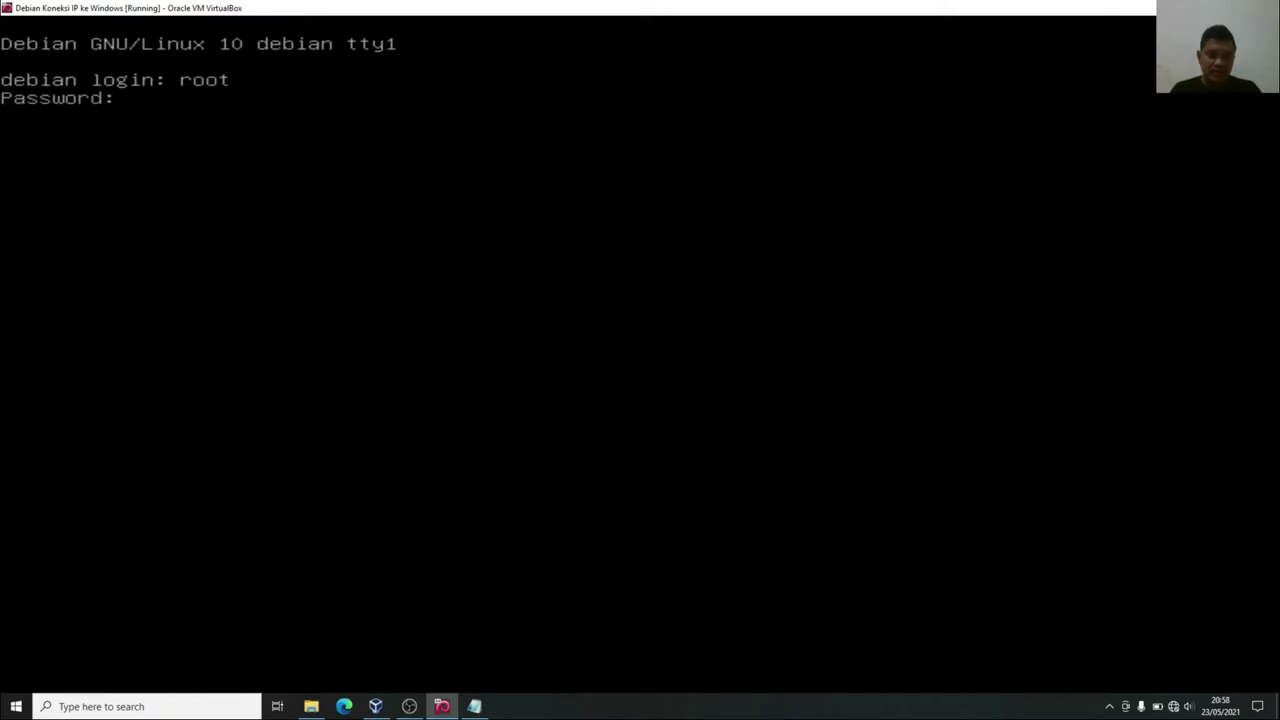
key(Return)
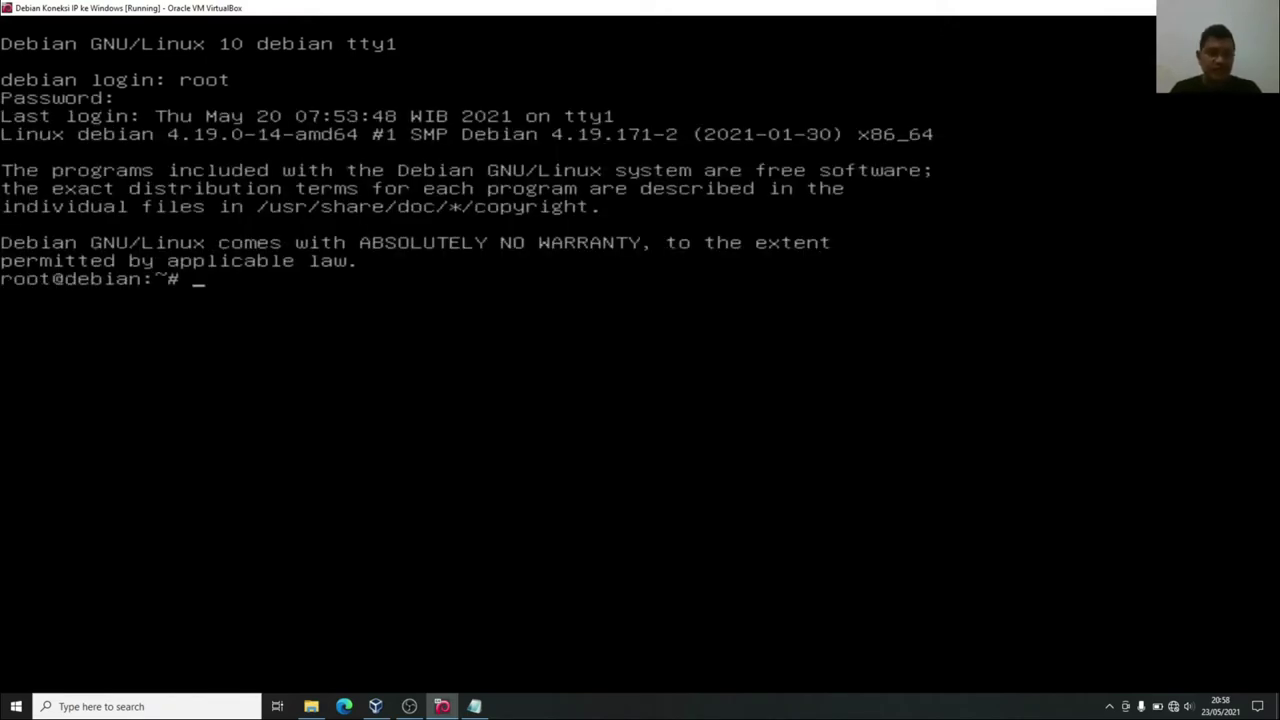
text(clear)
key(Return)
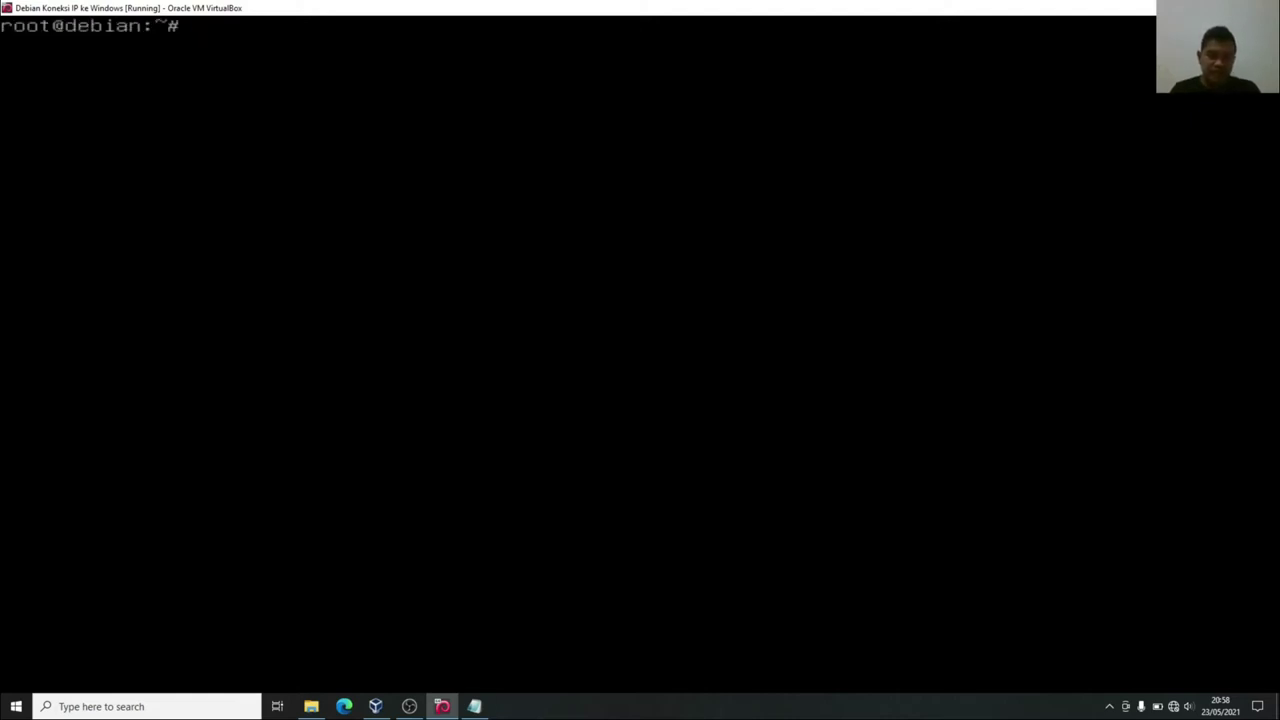
click(474, 706)
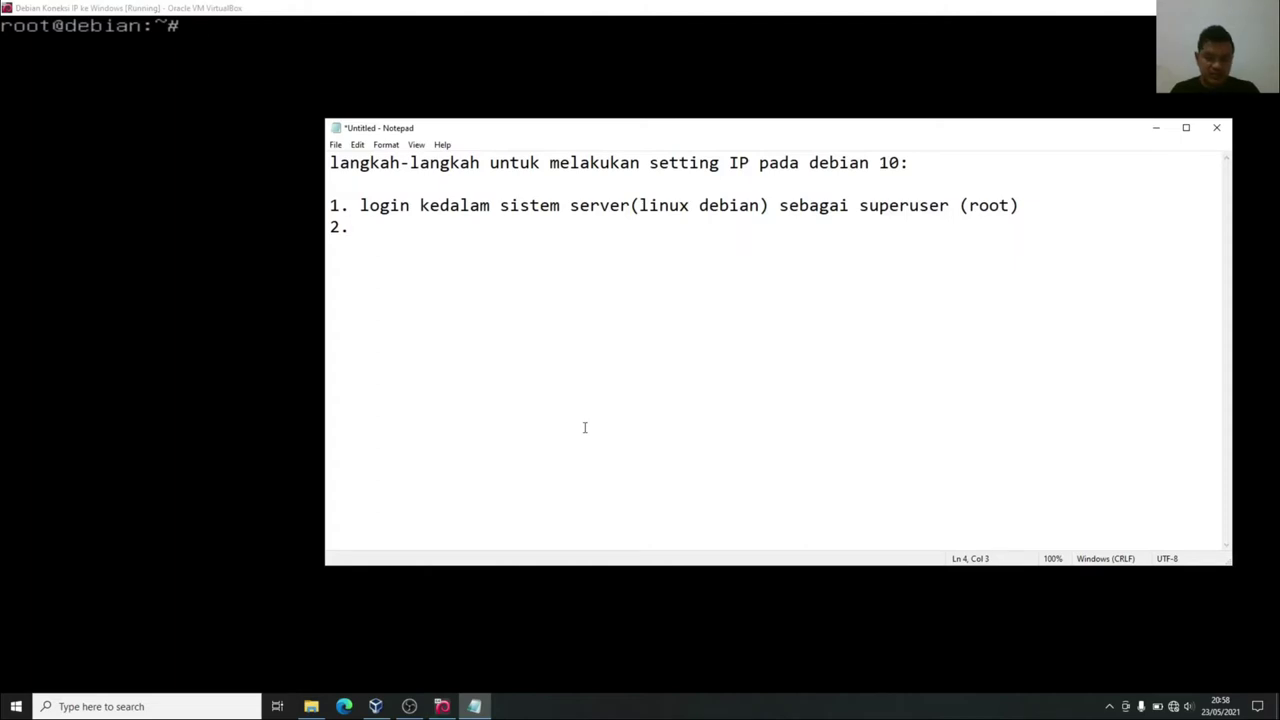
Write step 2 ending 'nano /etc/network/interfaces', widening Notepad so it fits one line.
text(mengubah s)
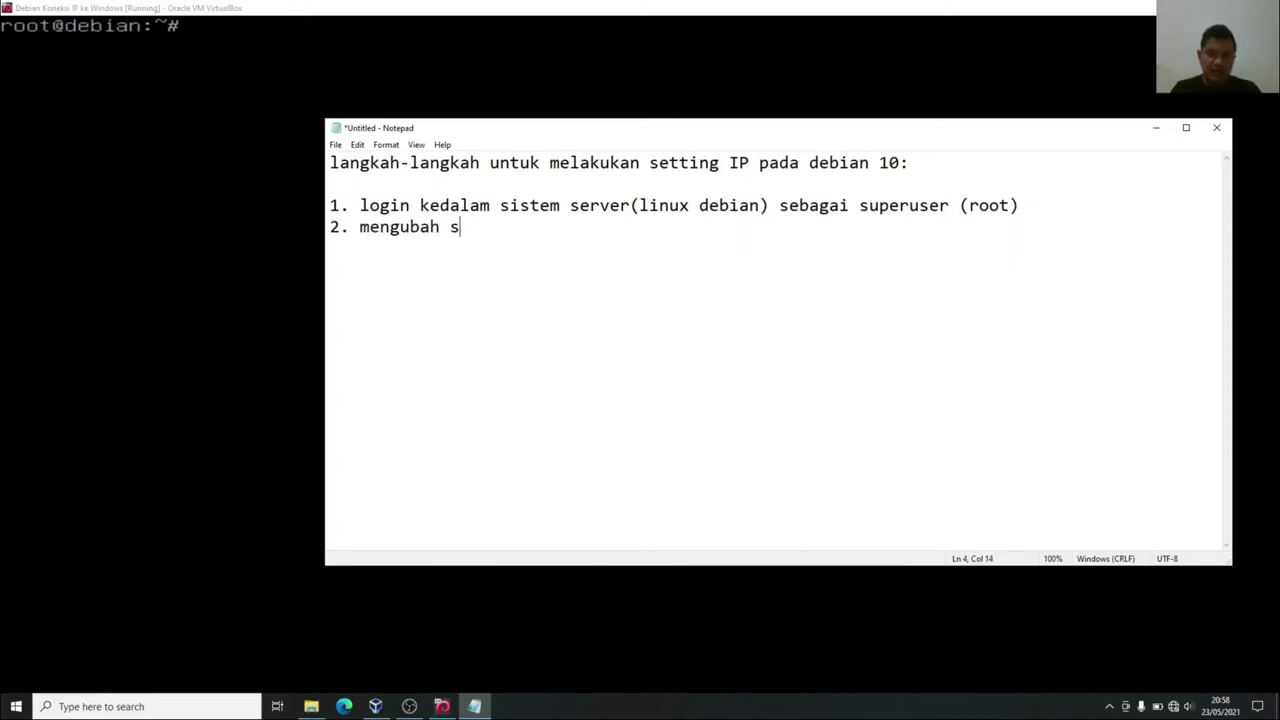
text(etingan )
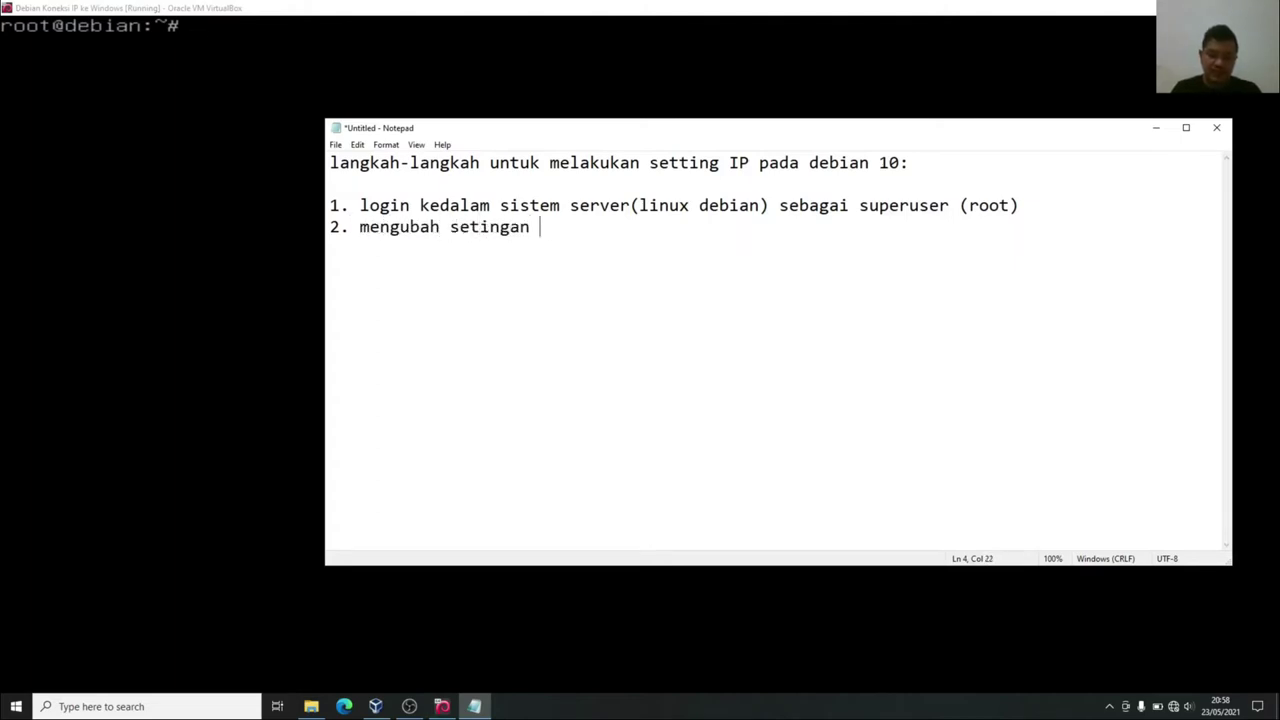
text(IP Address)
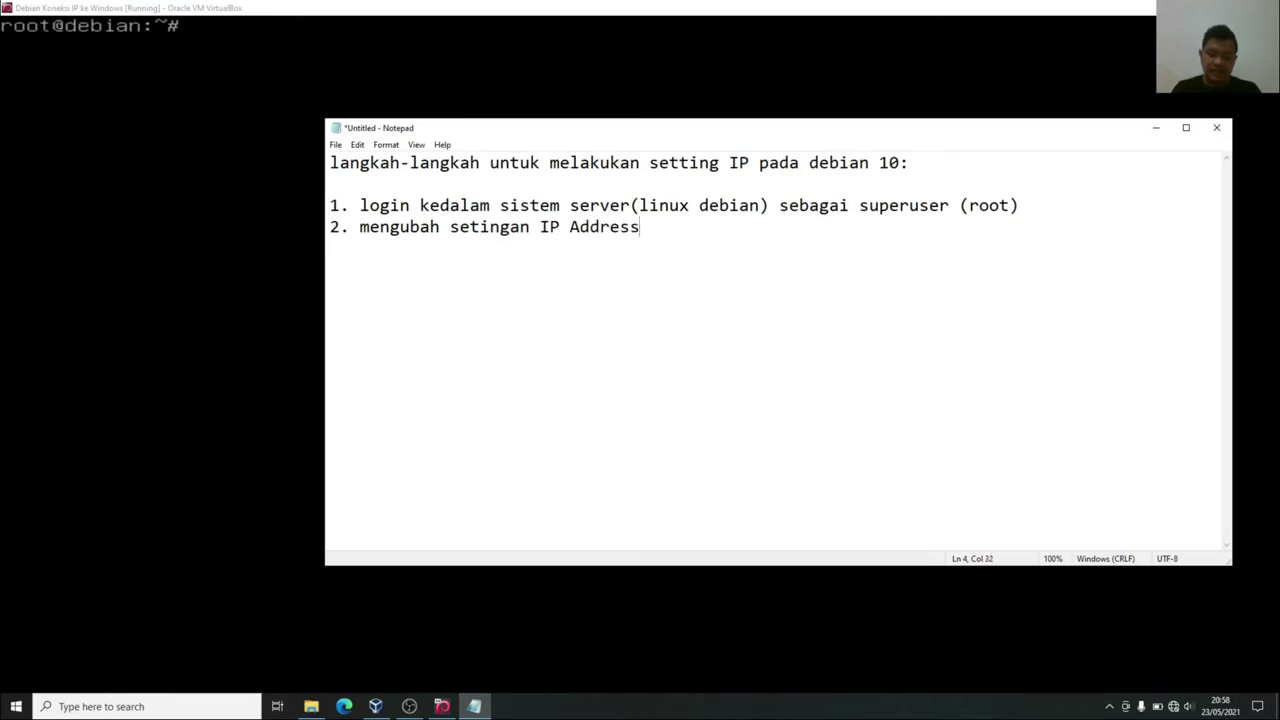
text( linux menggu)
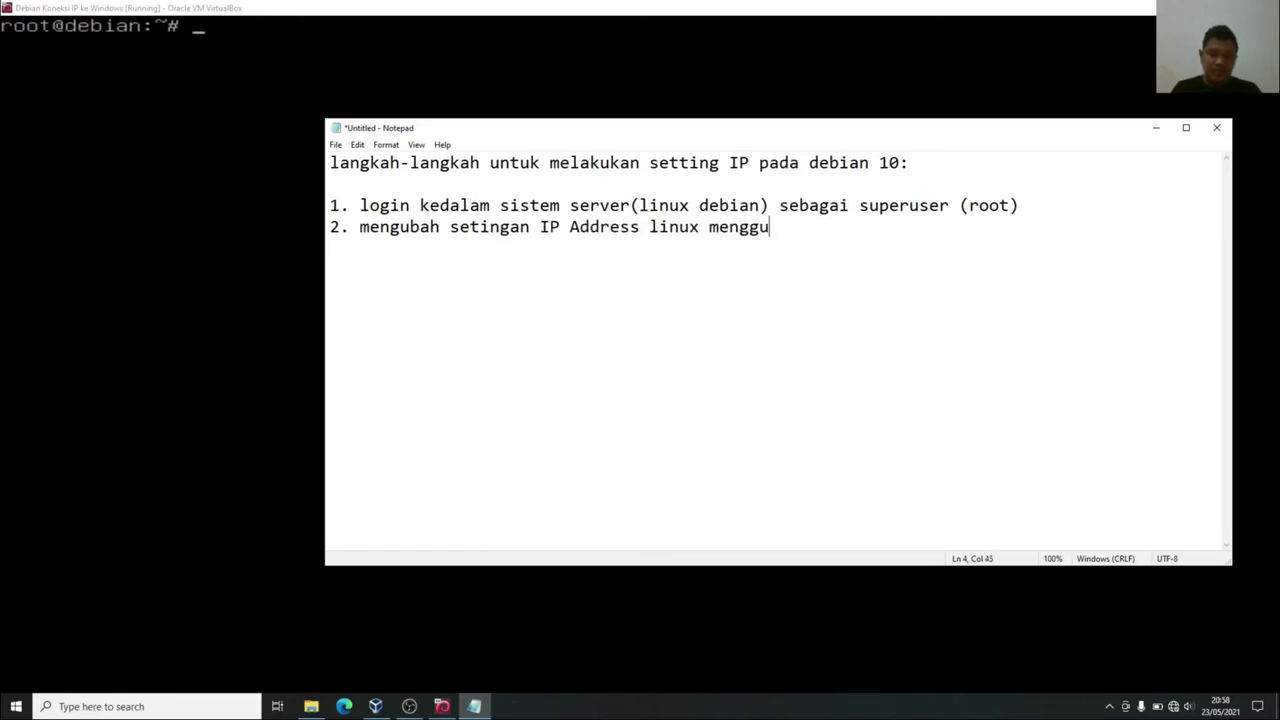
text(nakan perintah)
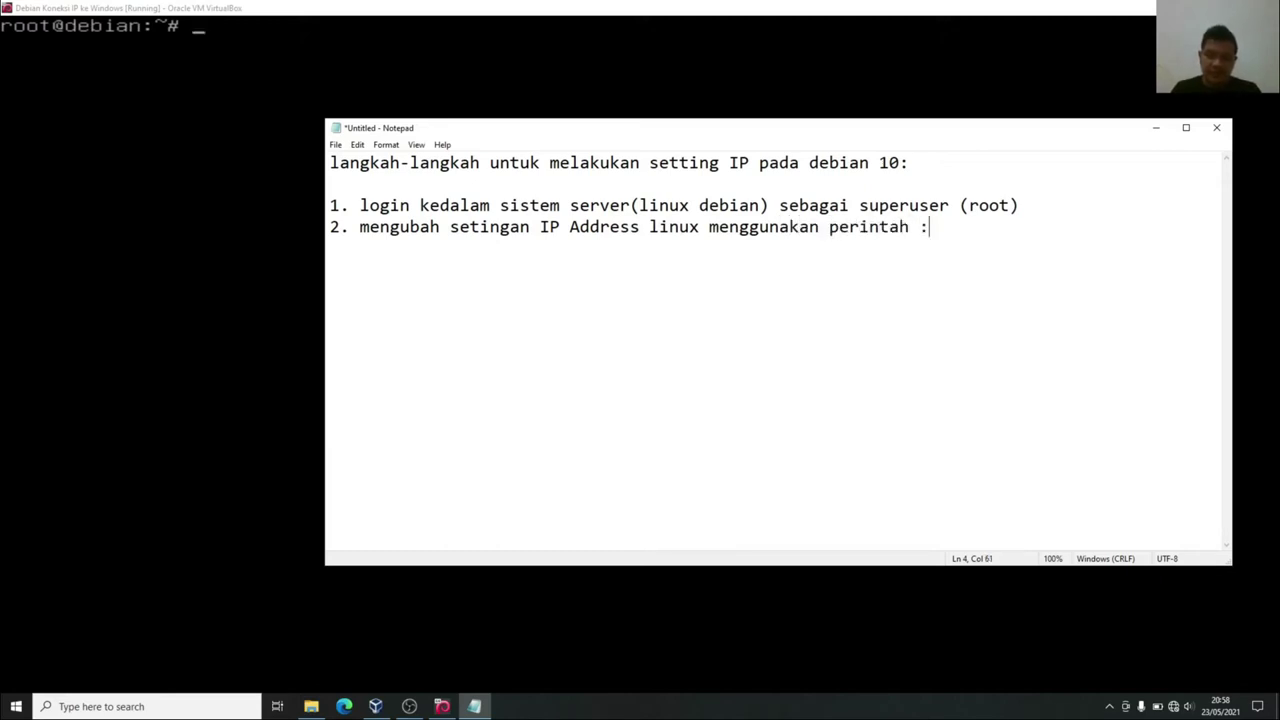
text( : nano /)
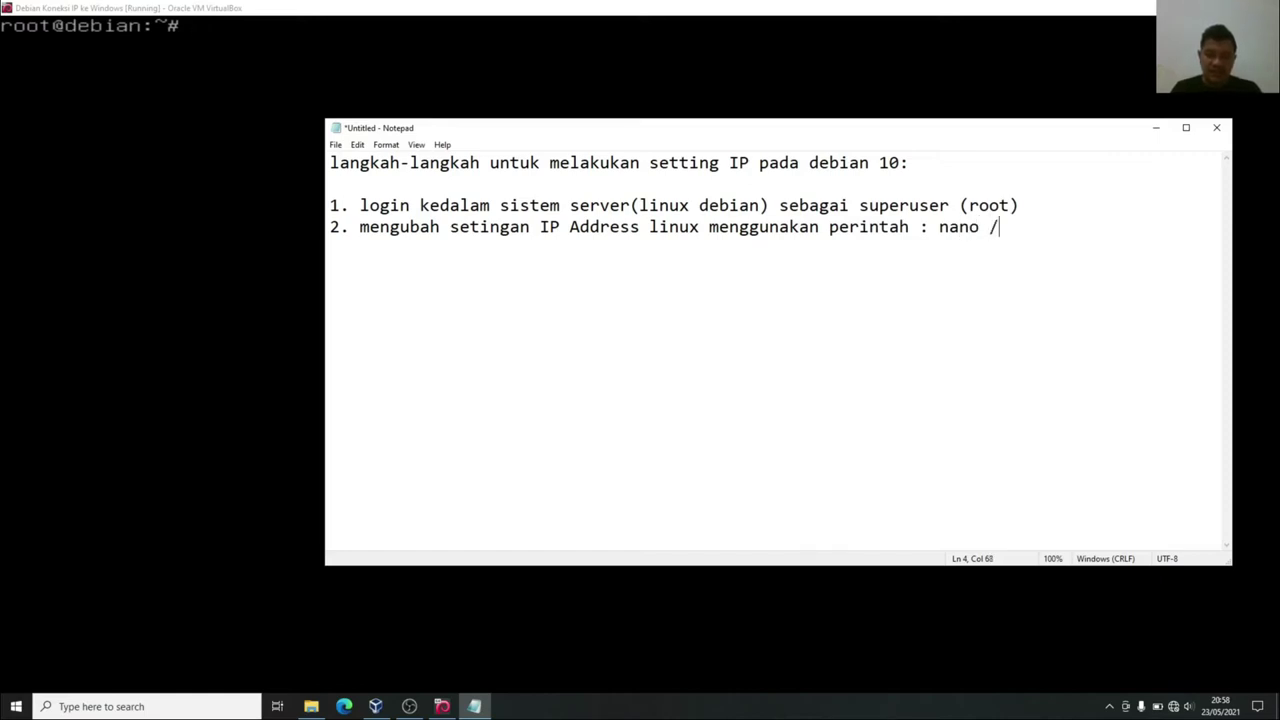
text(etc/netw)
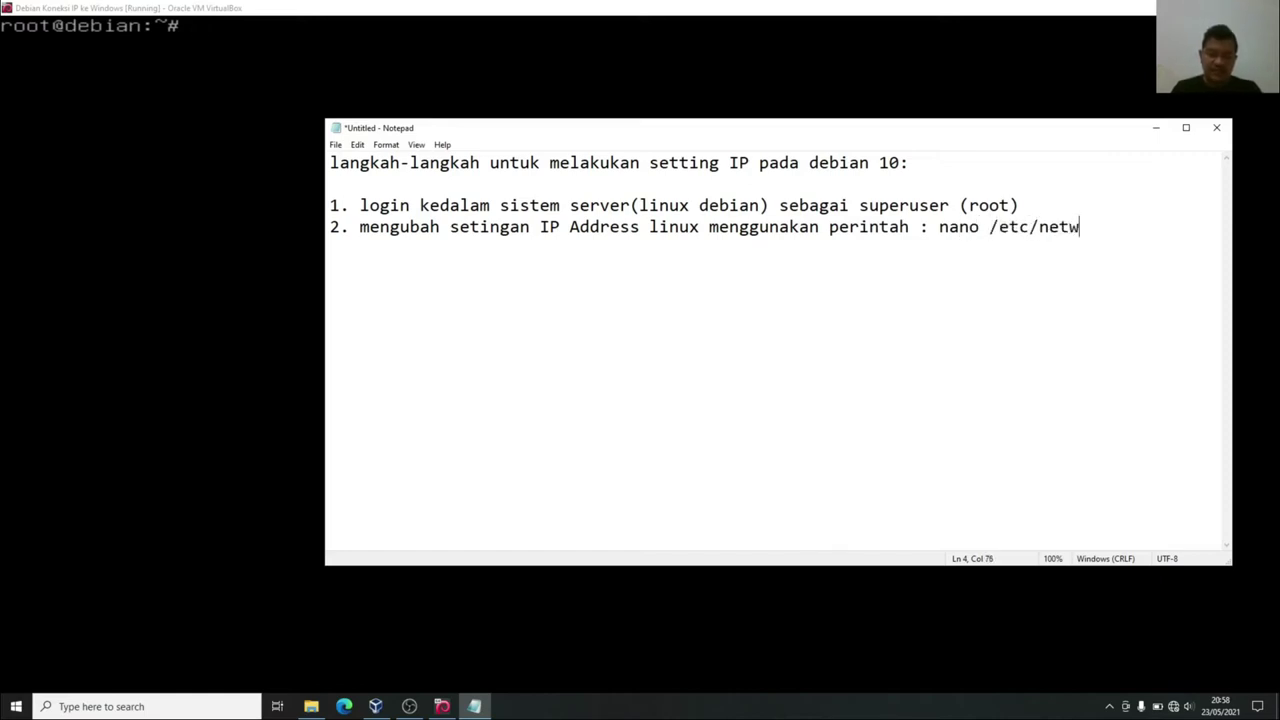
text(ork/interfaces)
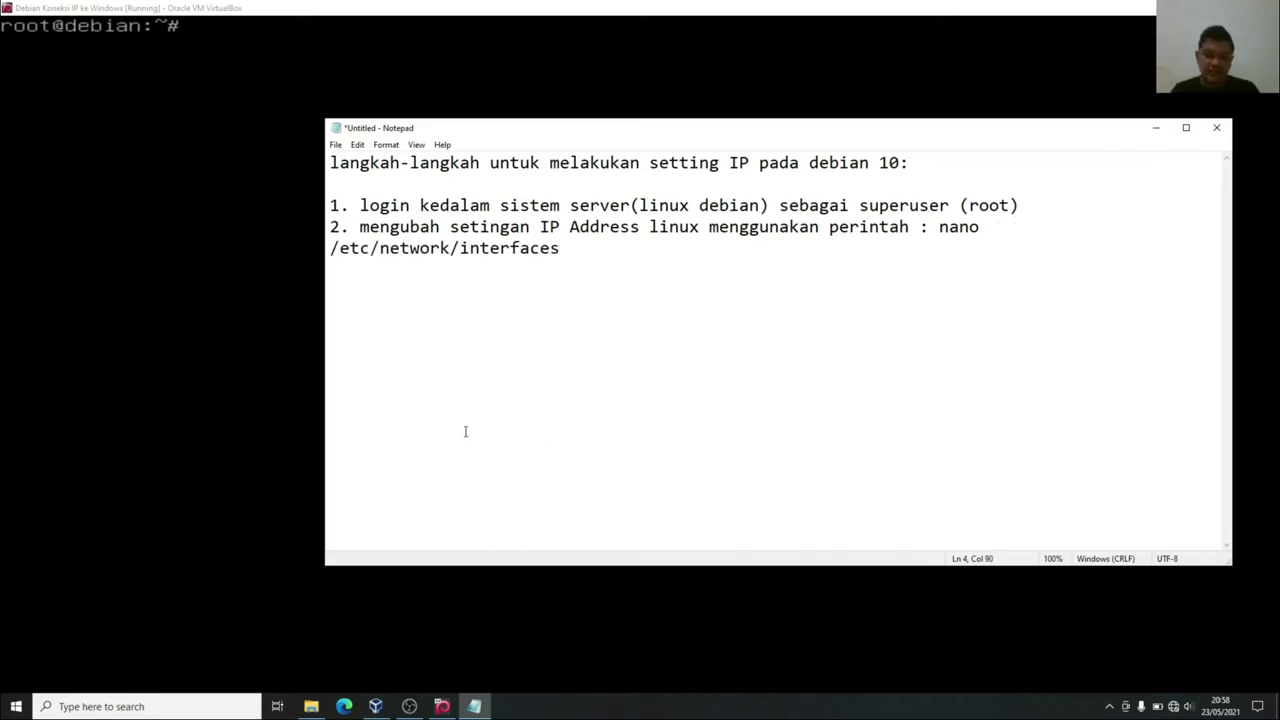
drag(561, 248, 331, 253)
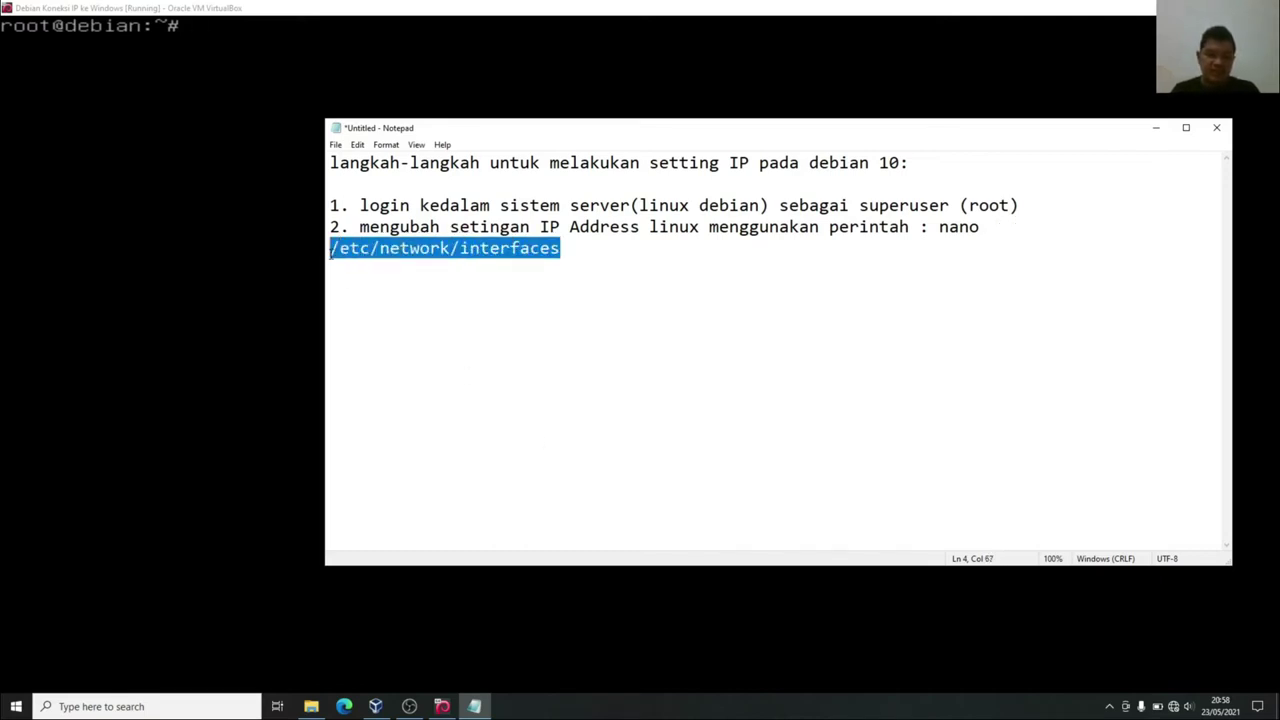
click(939, 227)
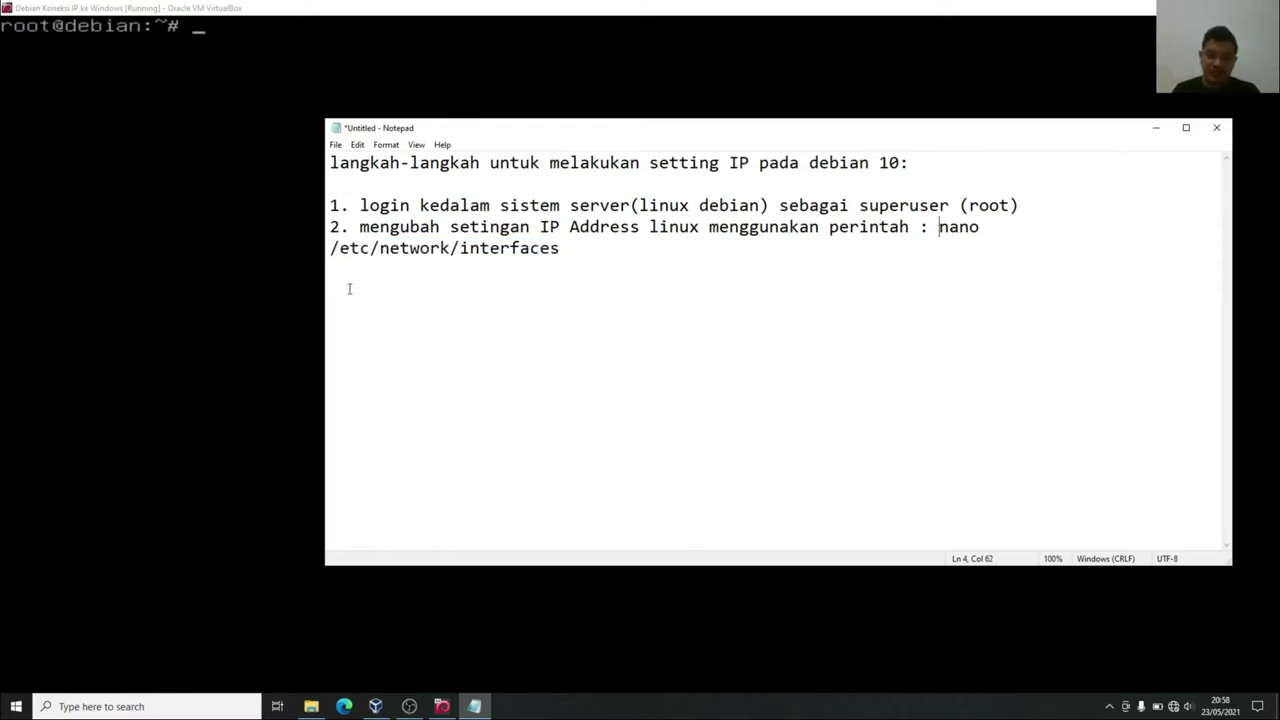
drag(320, 290, 183, 292)
drag(799, 227, 1064, 258)
click(1054, 237)
click(1077, 237)
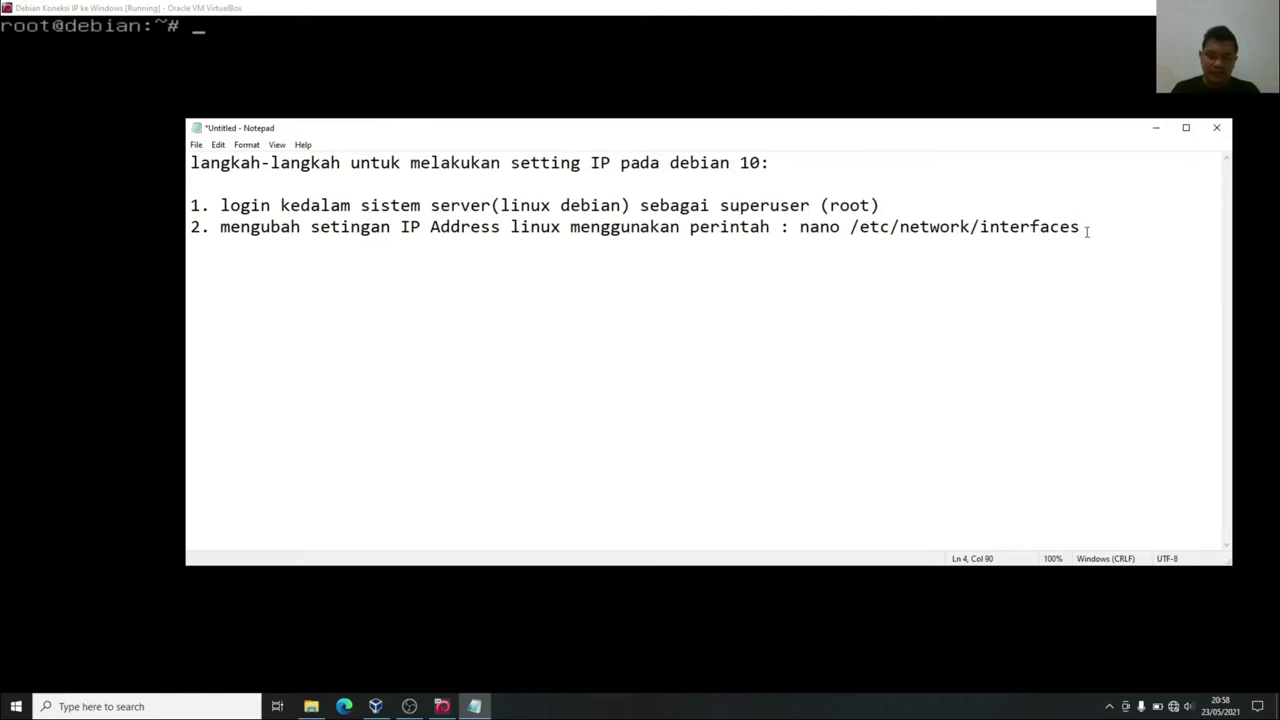
key(BackSpace)
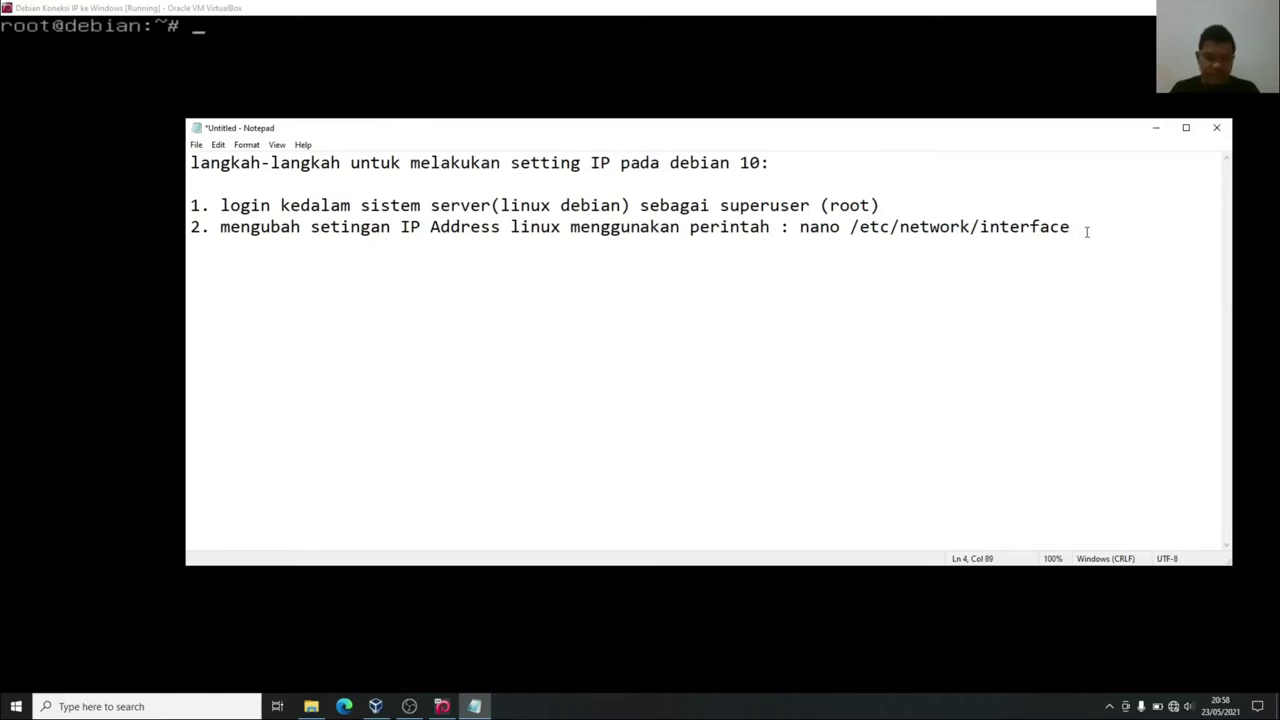
text(s)
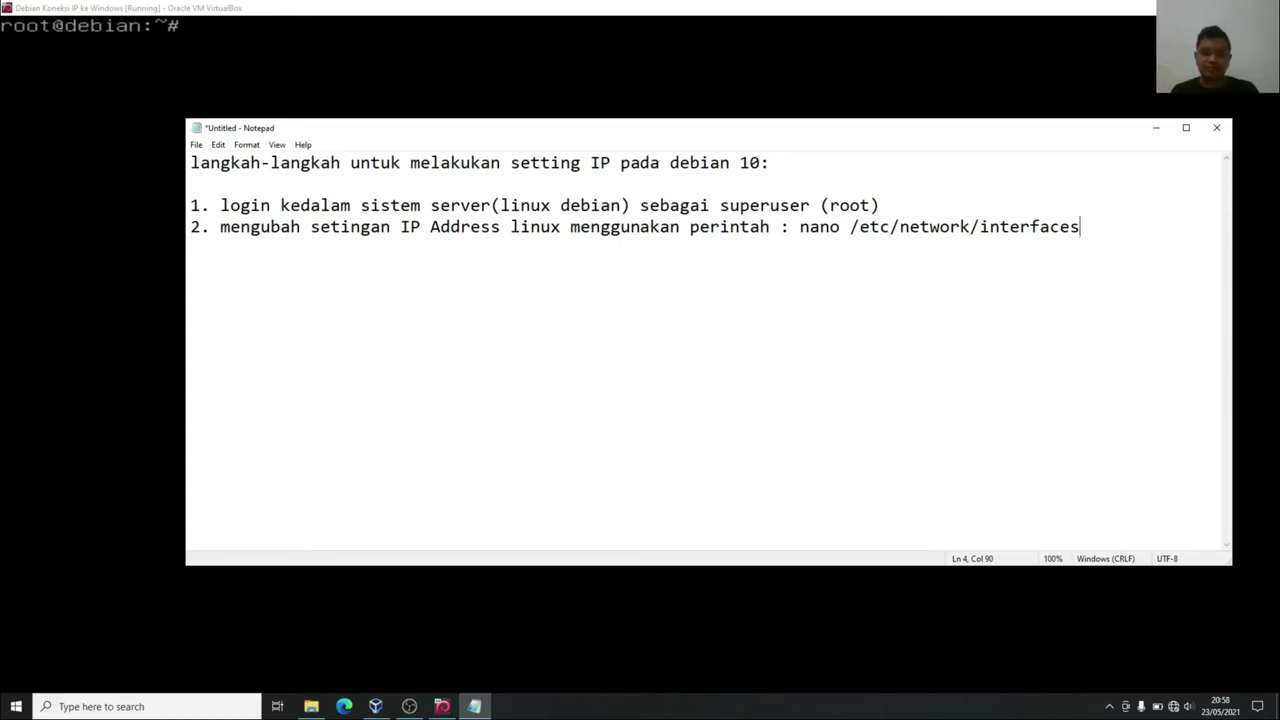
Open /etc/network/interfaces in nano on the VM, retrying after the 'interface' typo.
key(alt+Tab)
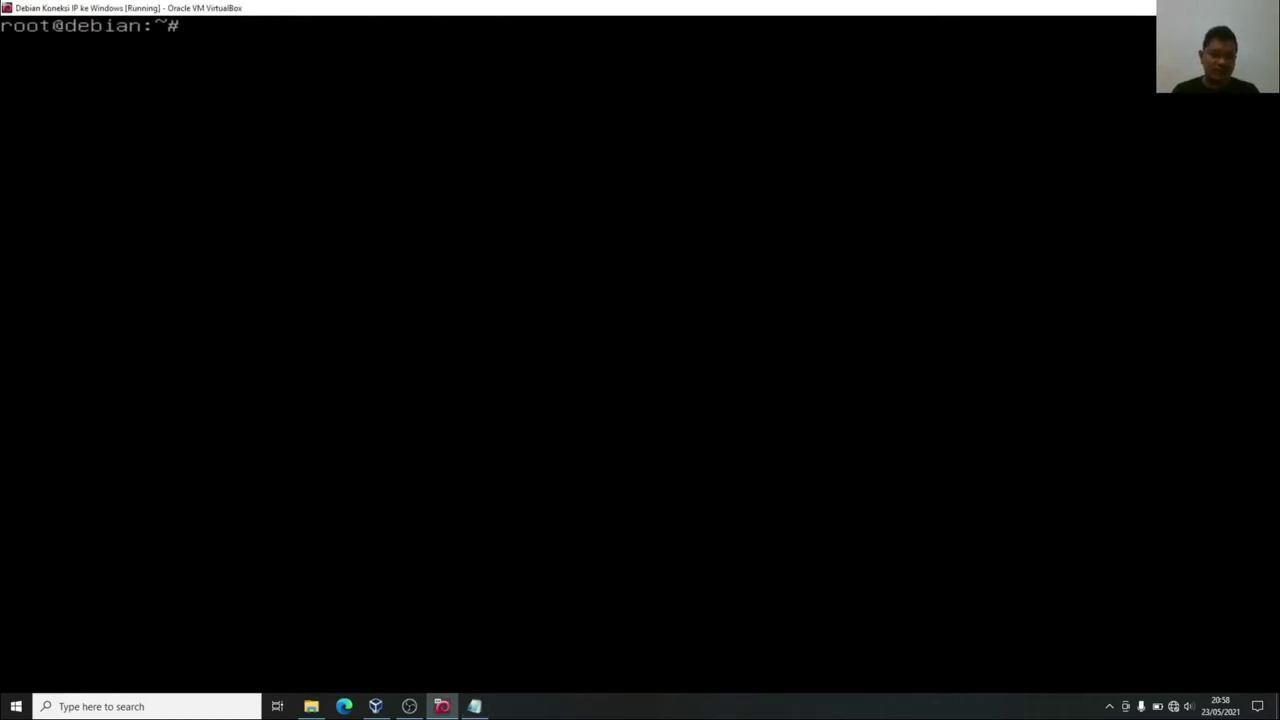
text(nano)
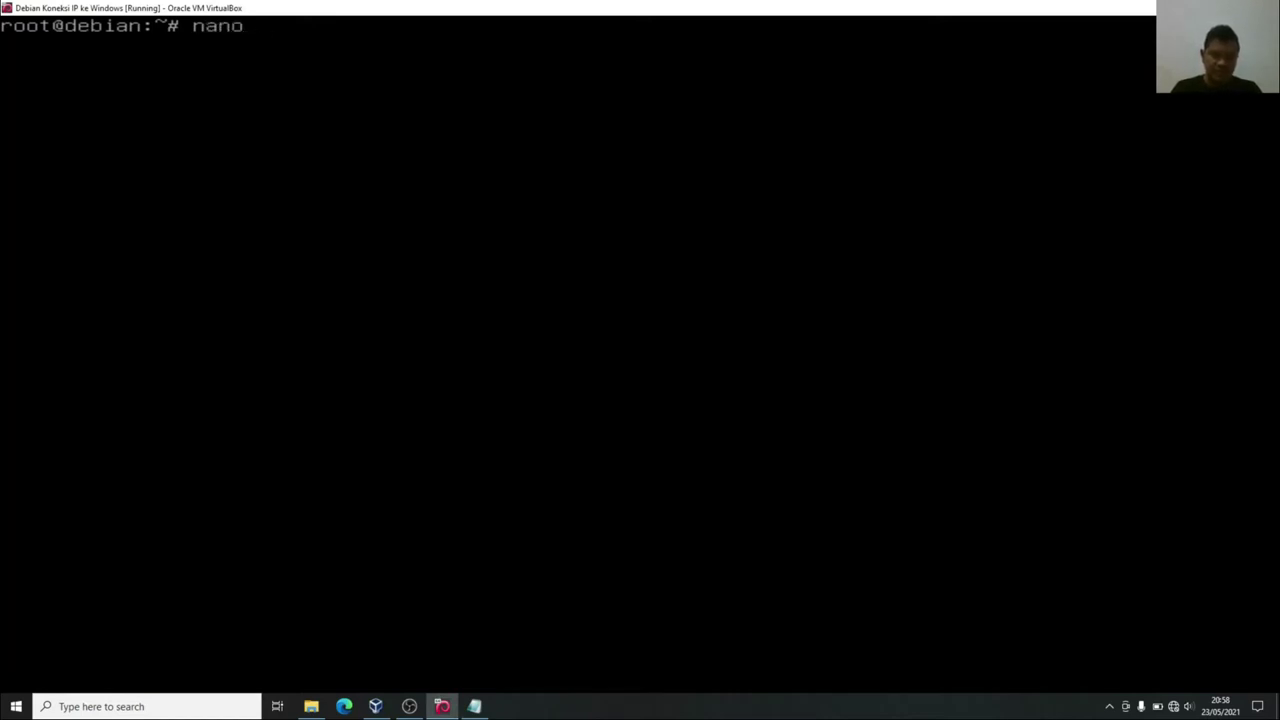
text( /etc/)
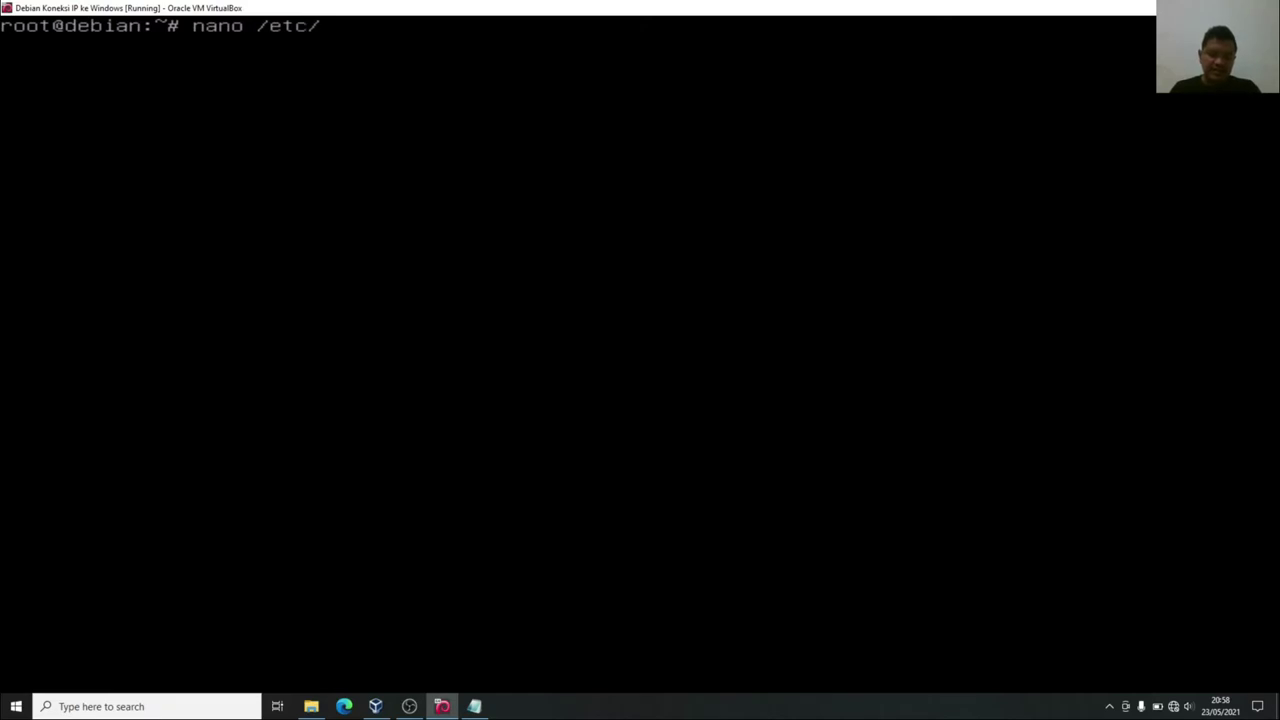
text(network)
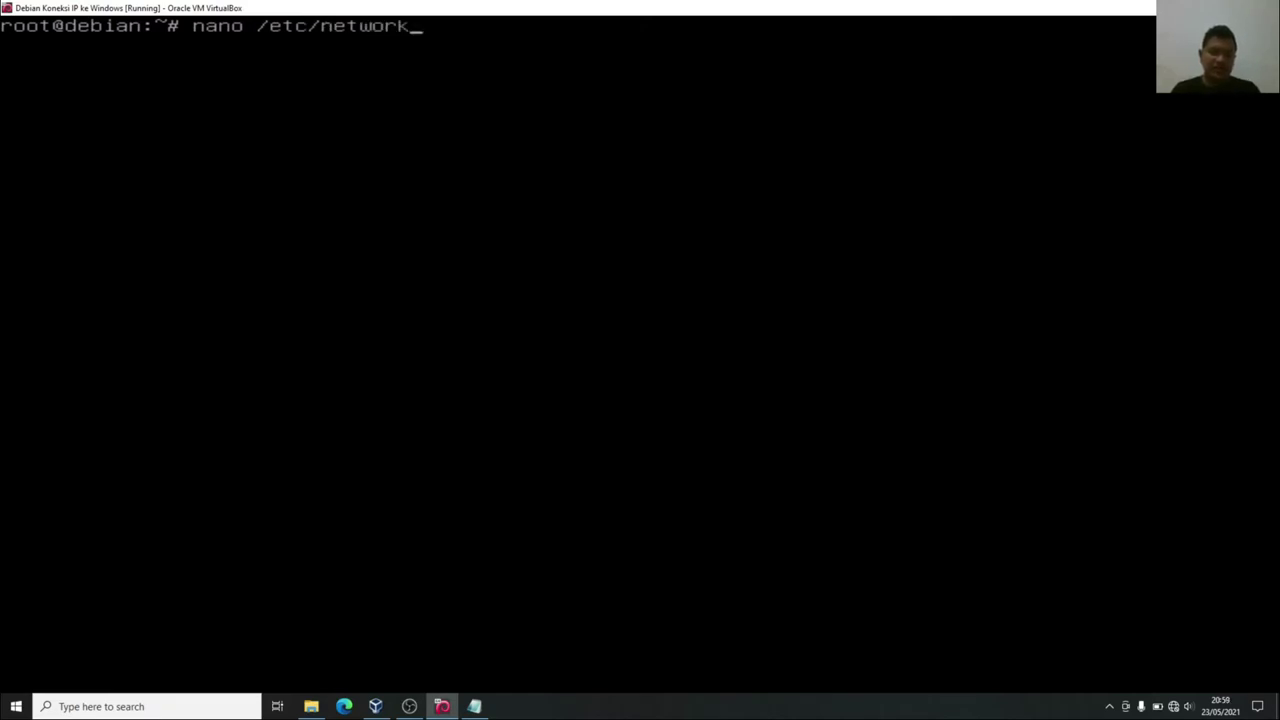
text(/interface)
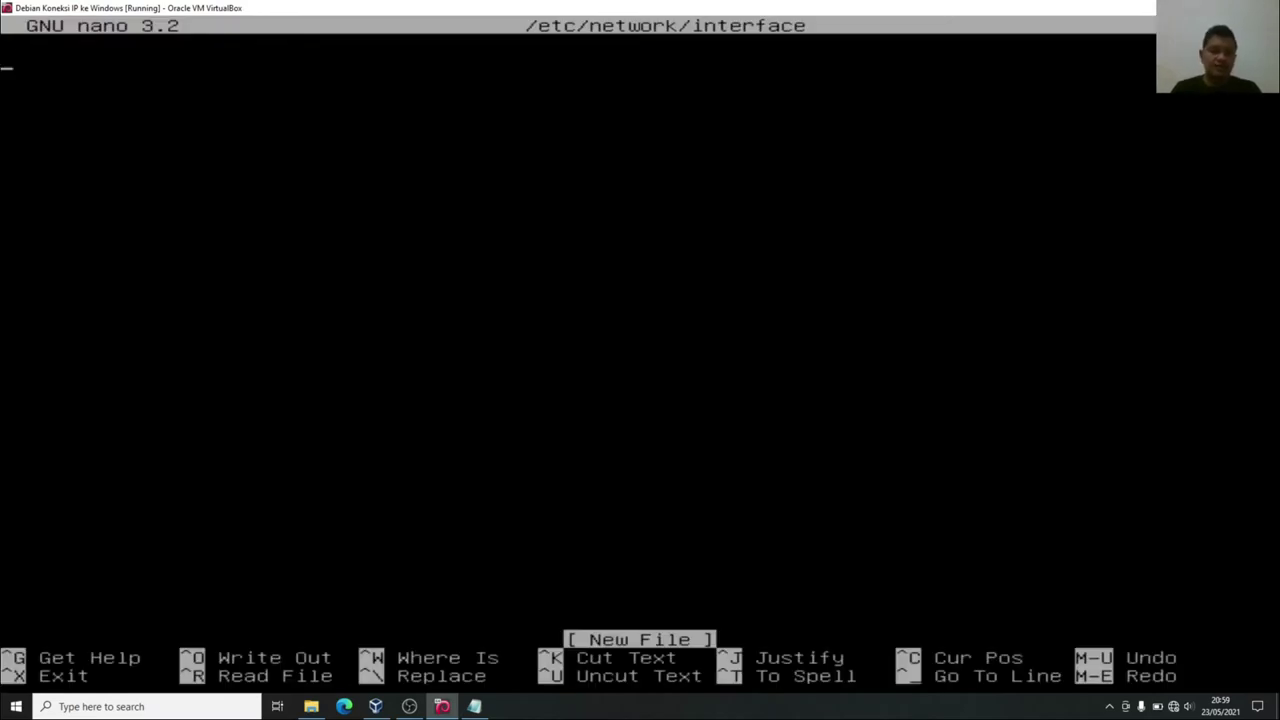
key(ctrl+x)
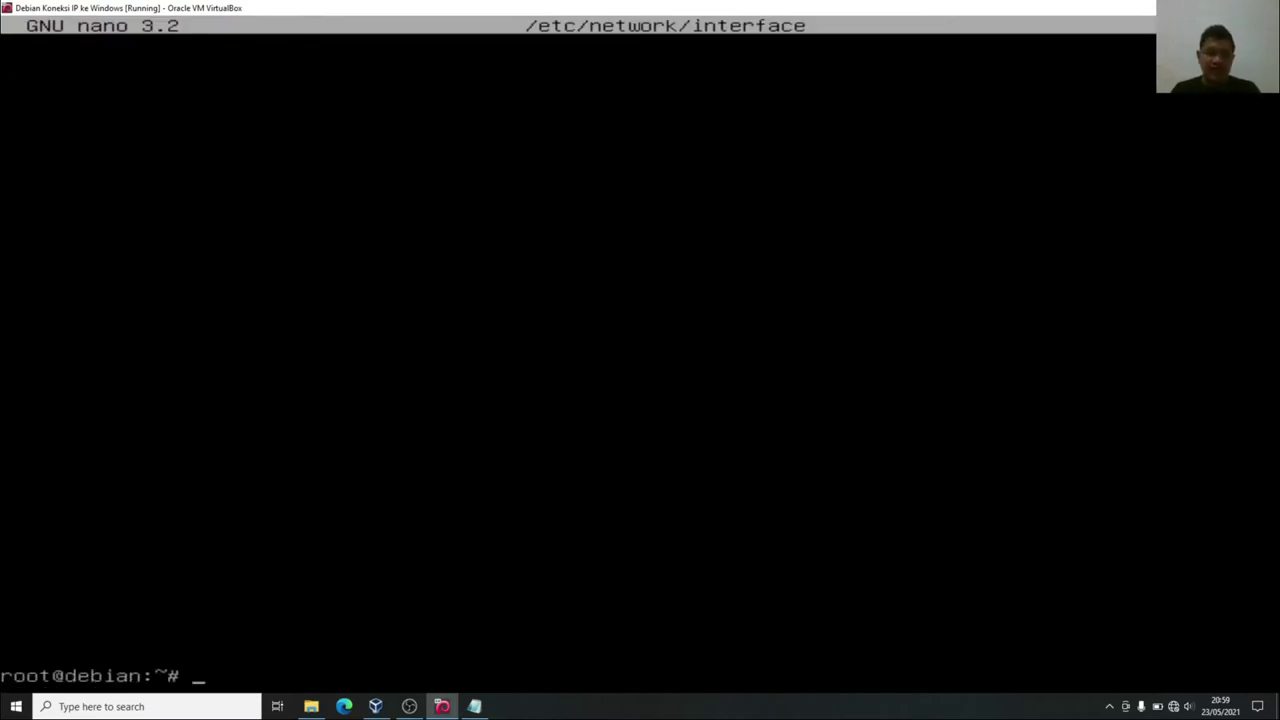
text(clear)
key(Return)
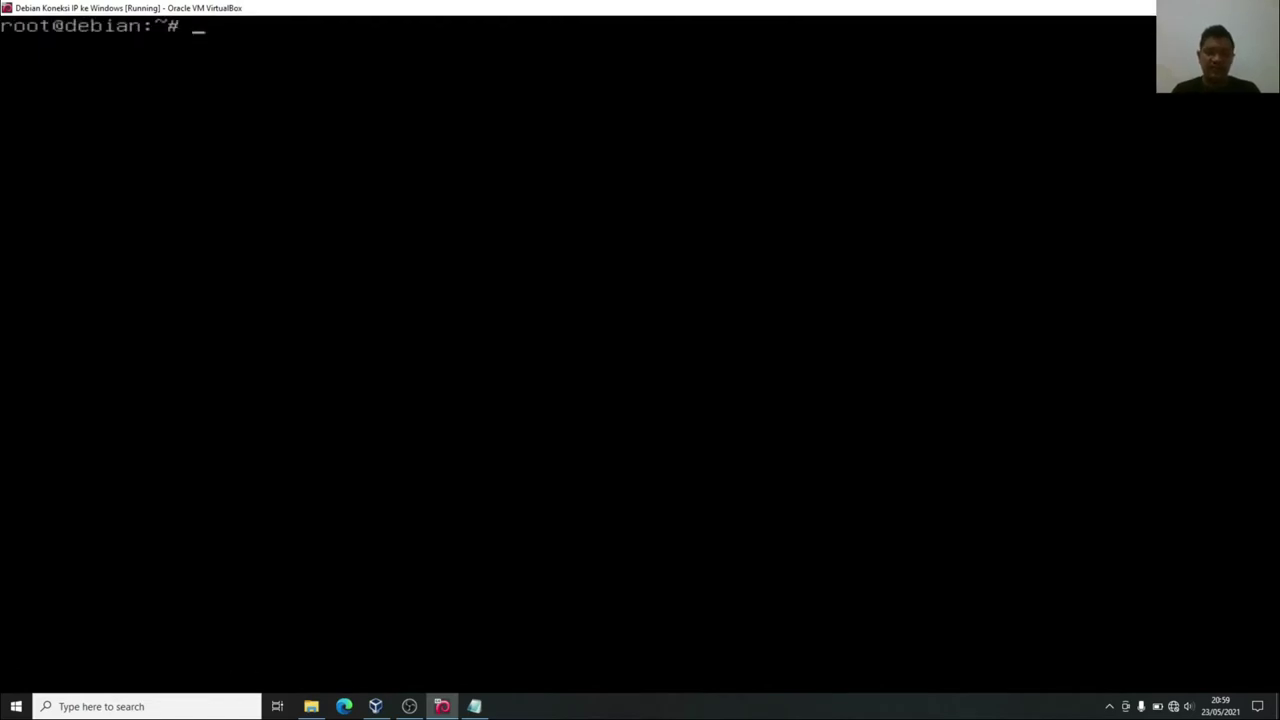
key(Up)
key(Up)
text(s)
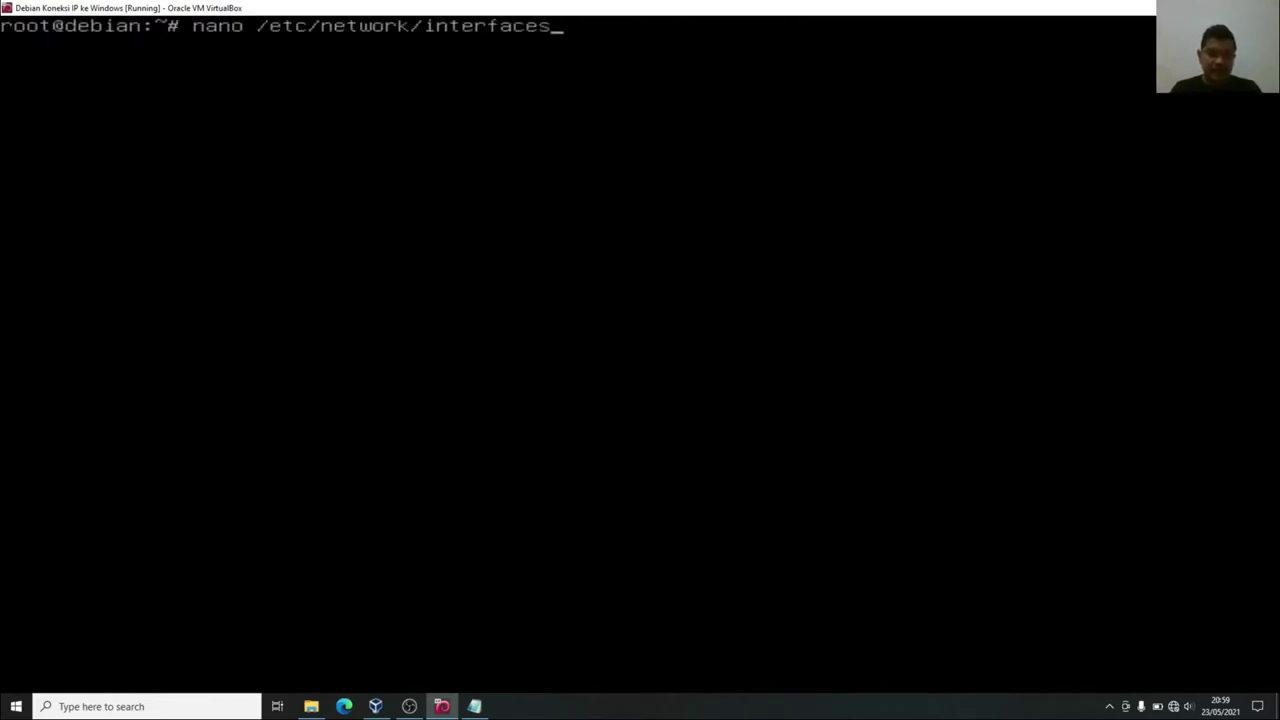
key(Return)
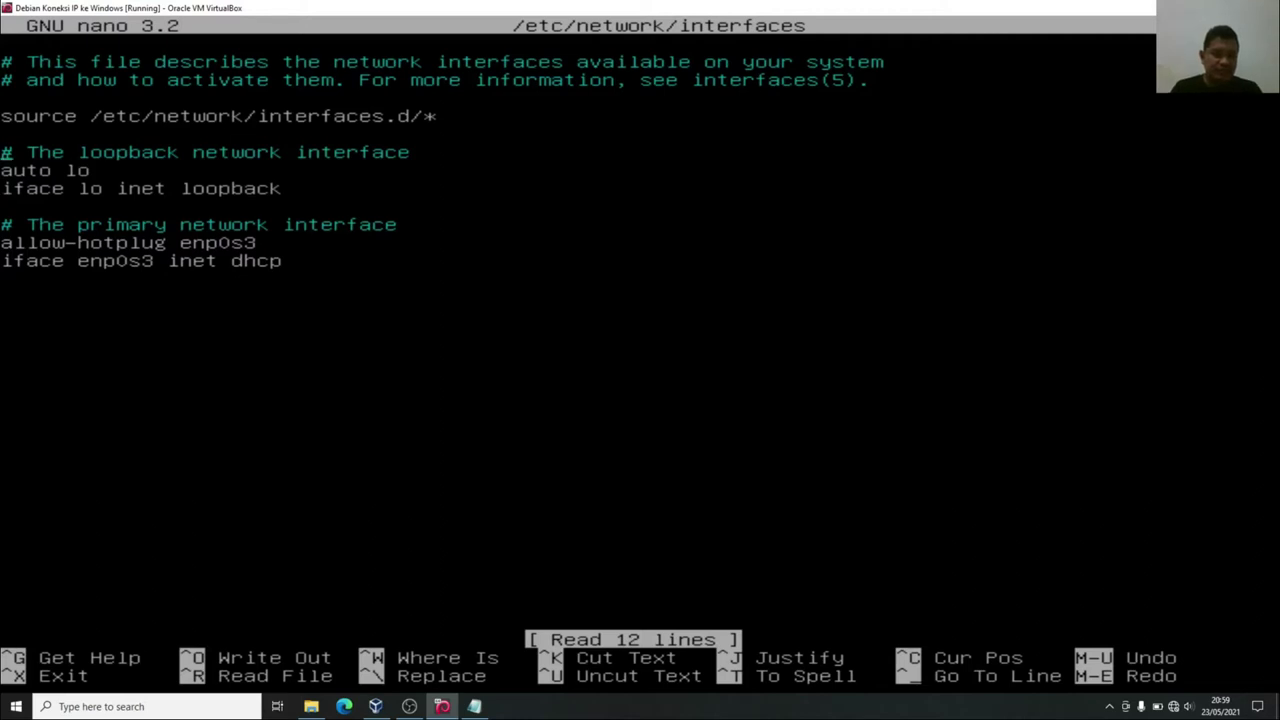
key(Down)
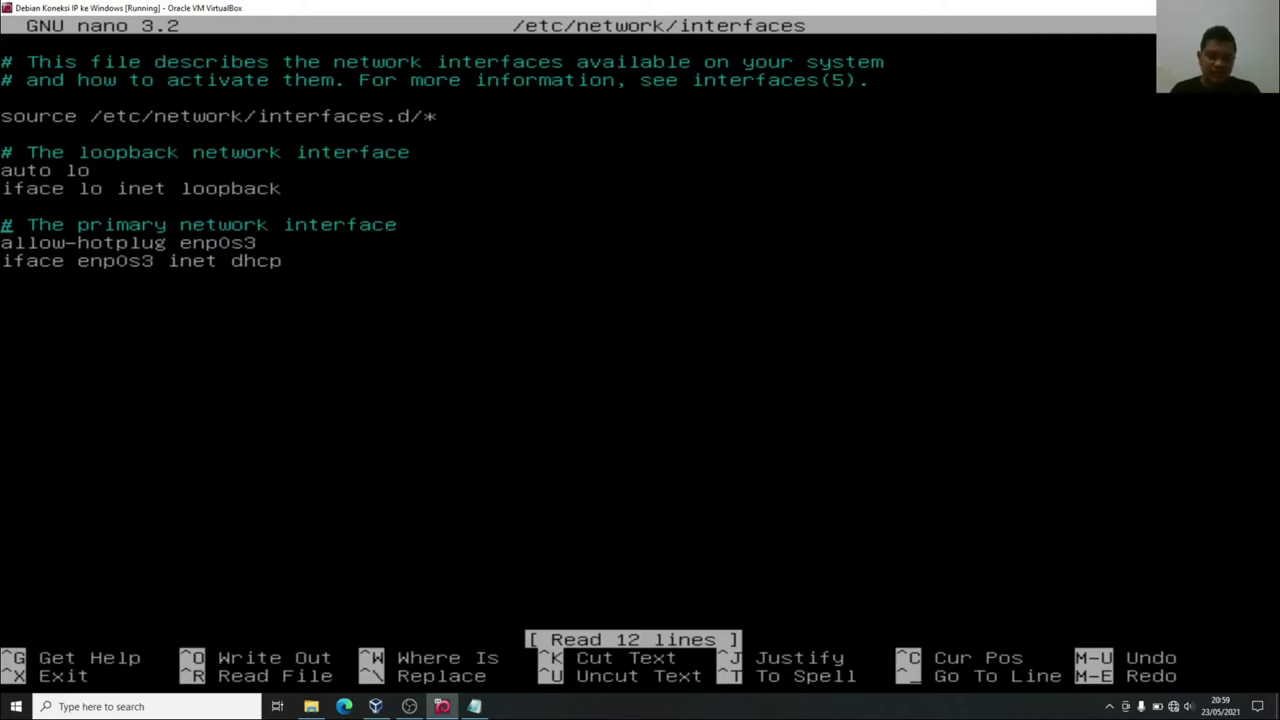
Write step 3: 'ubahlah setingan pada bagian the primary network dimulai dari allow-hotplug seperti :'.
click(474, 706)
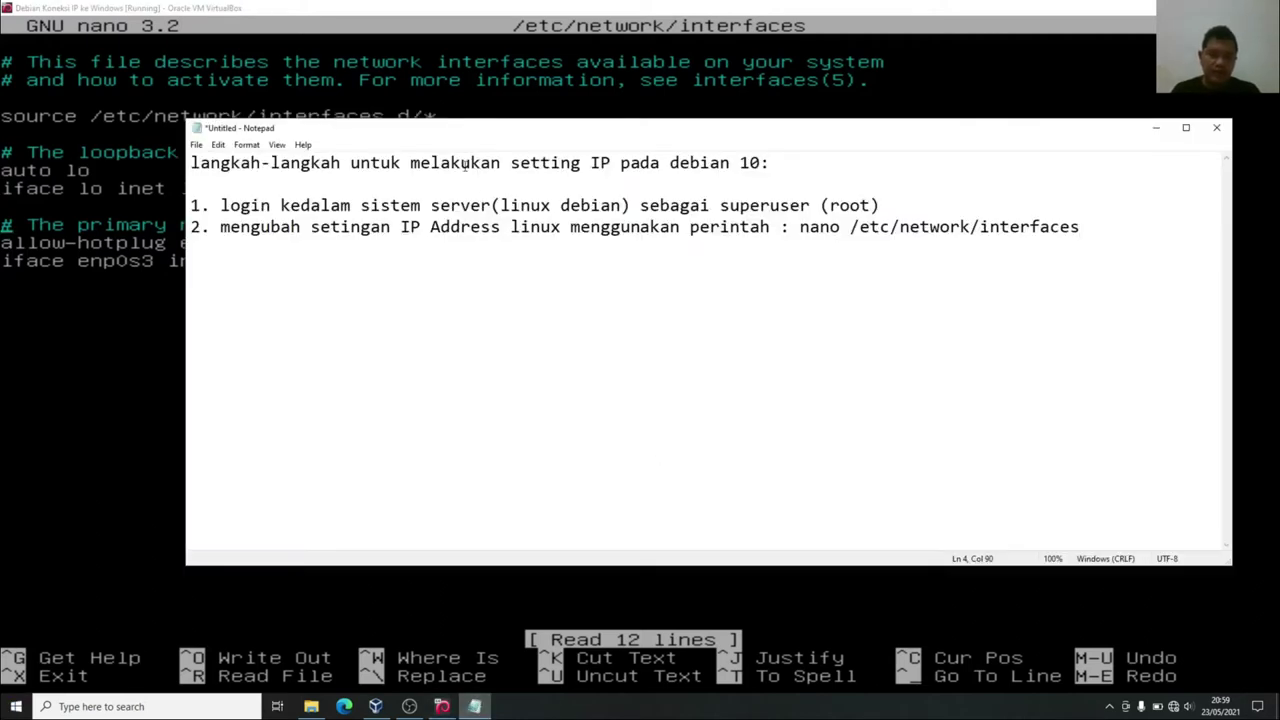
drag(418, 132, 523, 130)
click(314, 254)
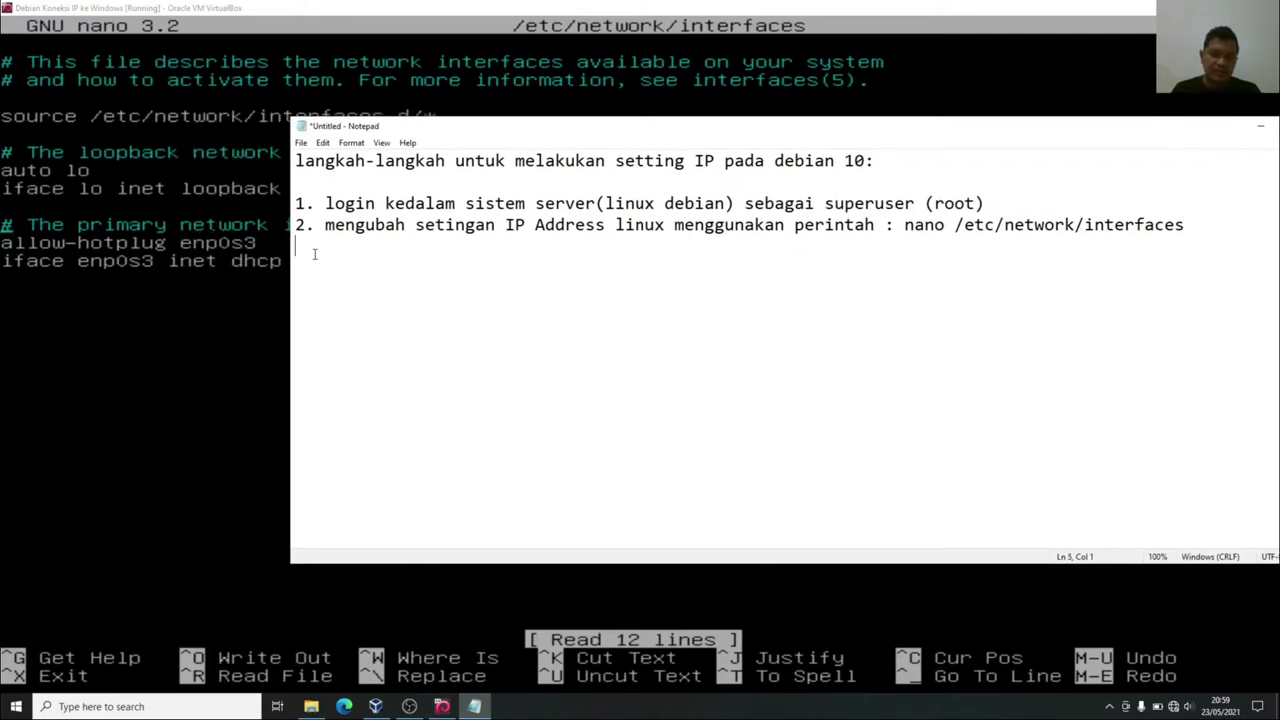
text(3. ubah)
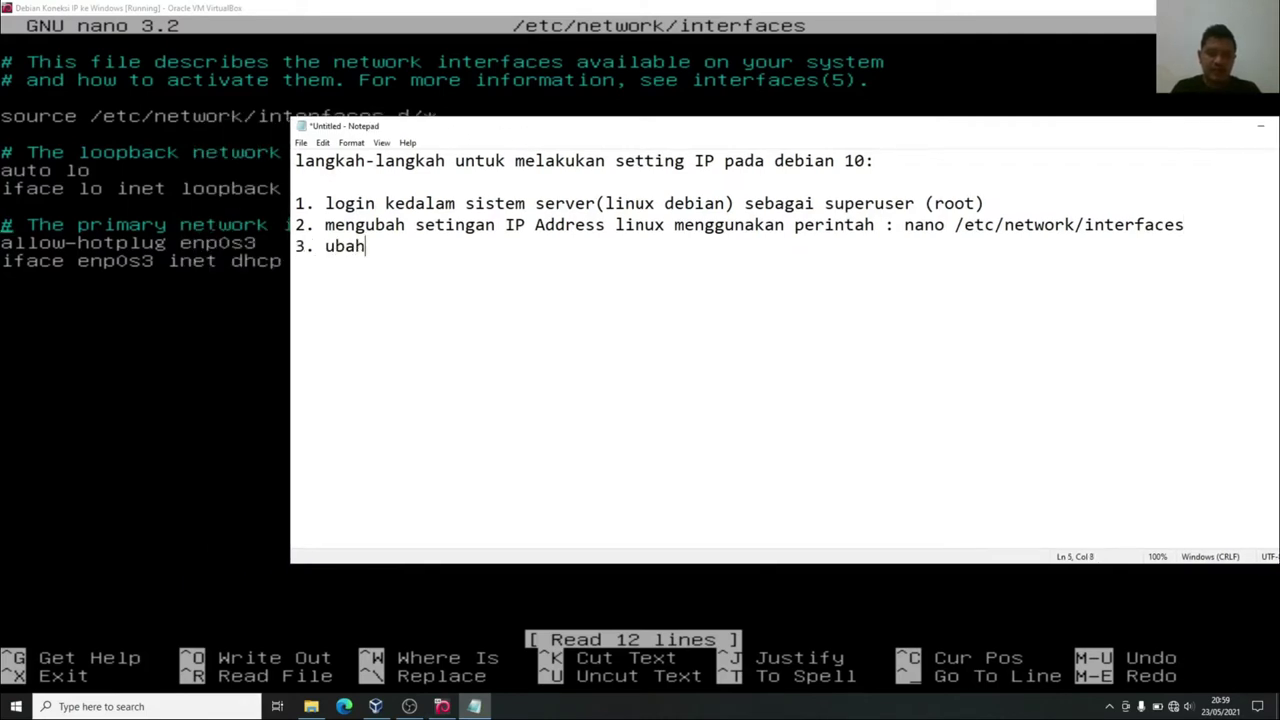
text(lah setin)
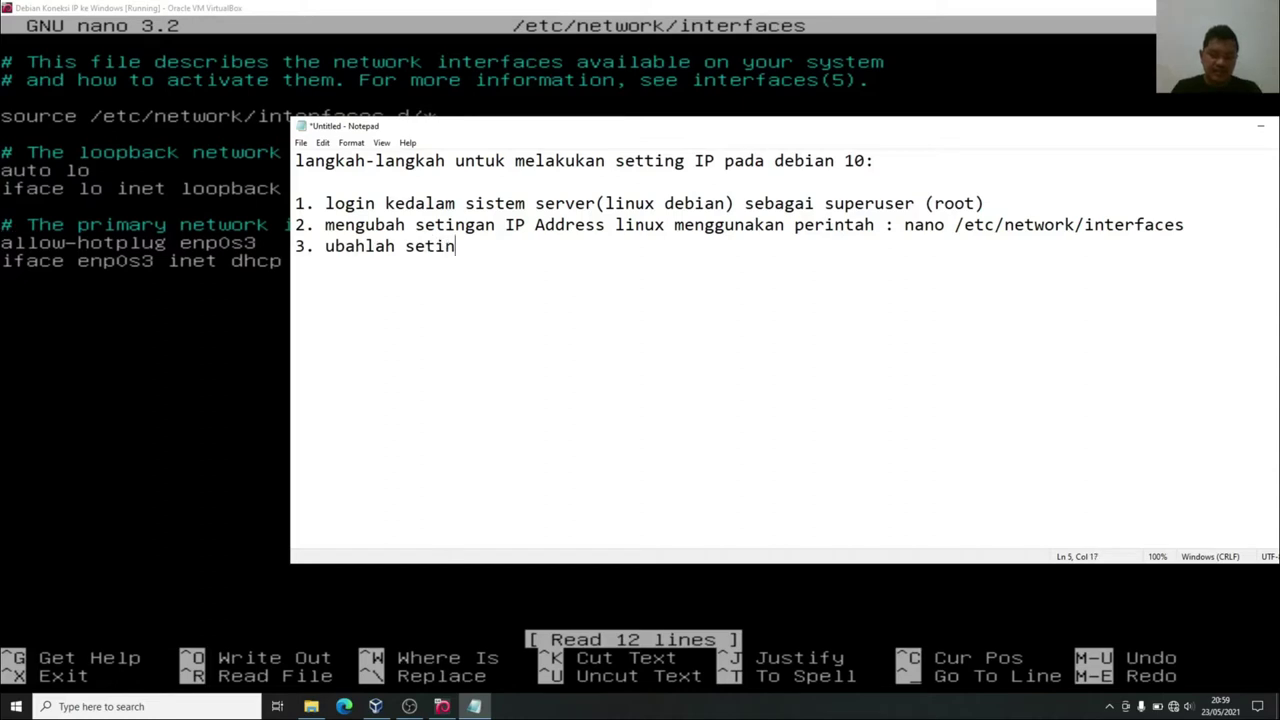
text(gan pada bagia)
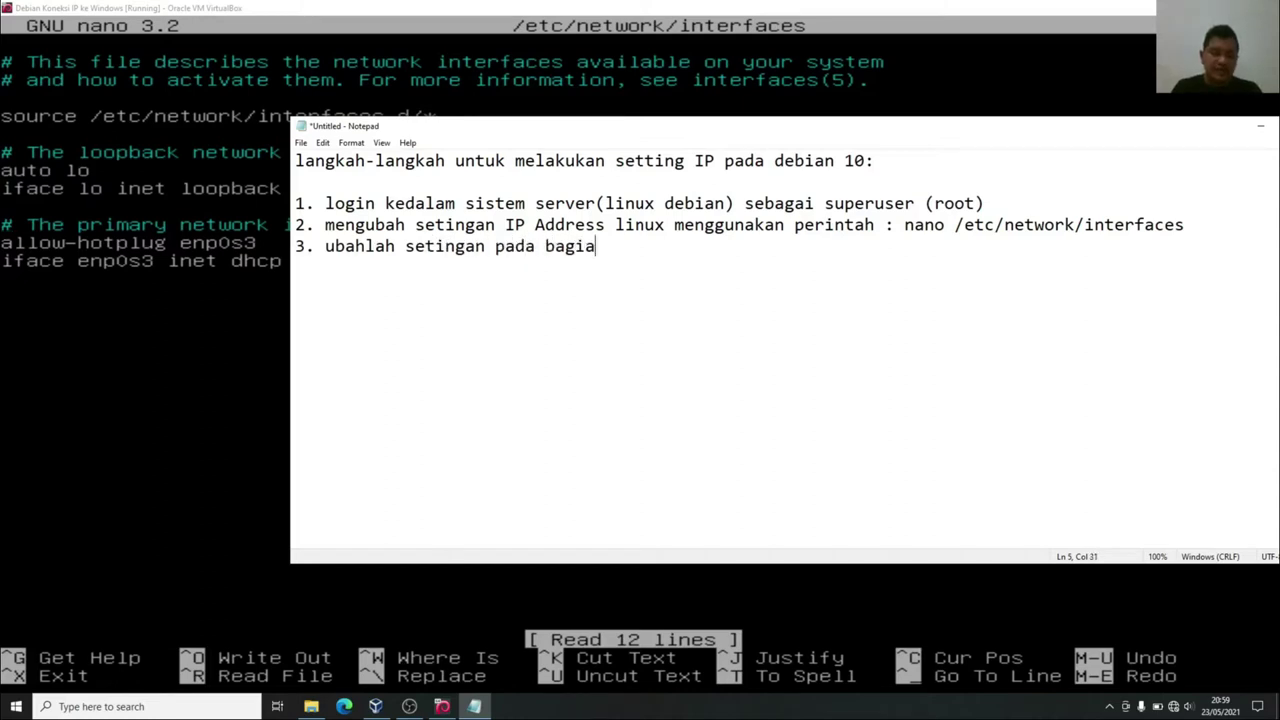
text(n )
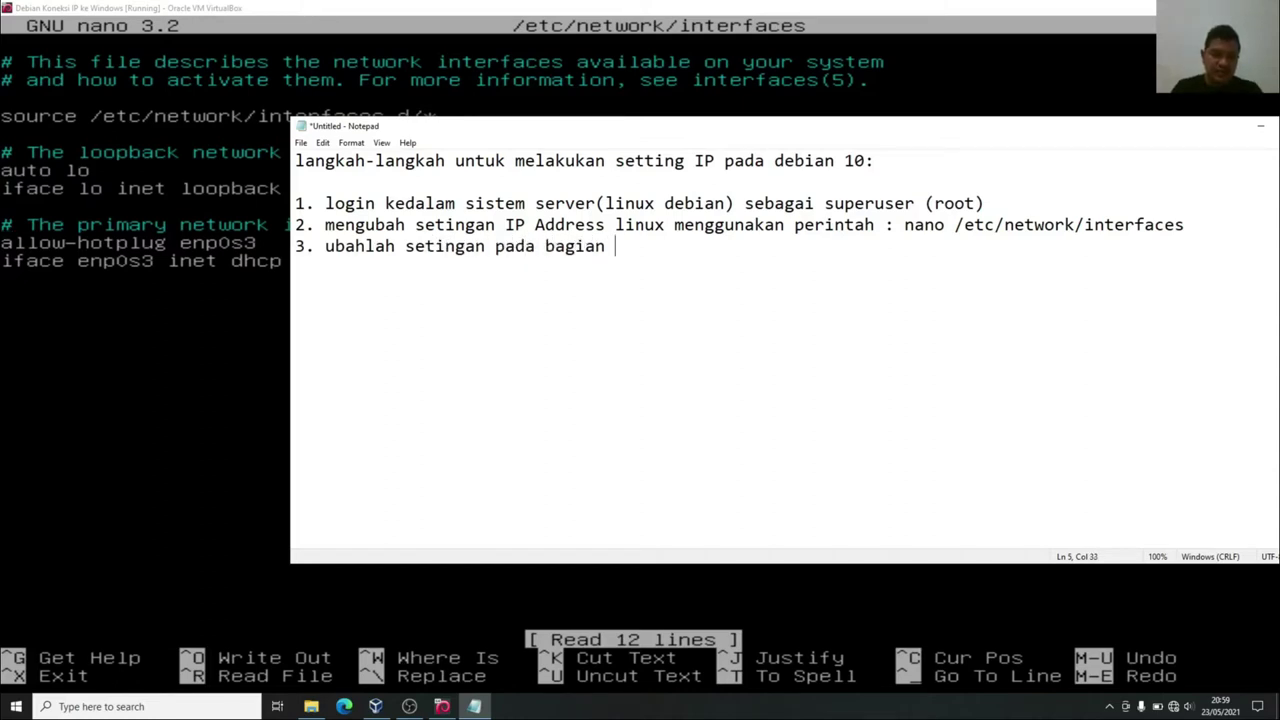
text(the primar)
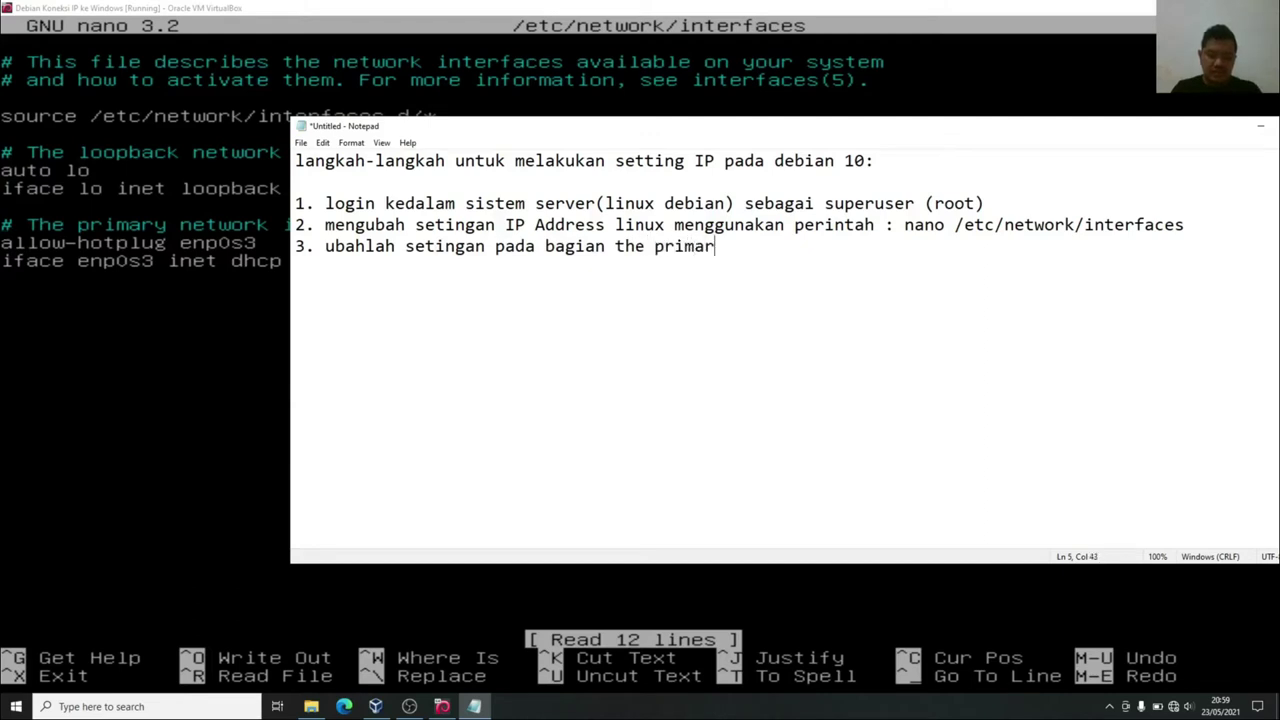
text(y network)
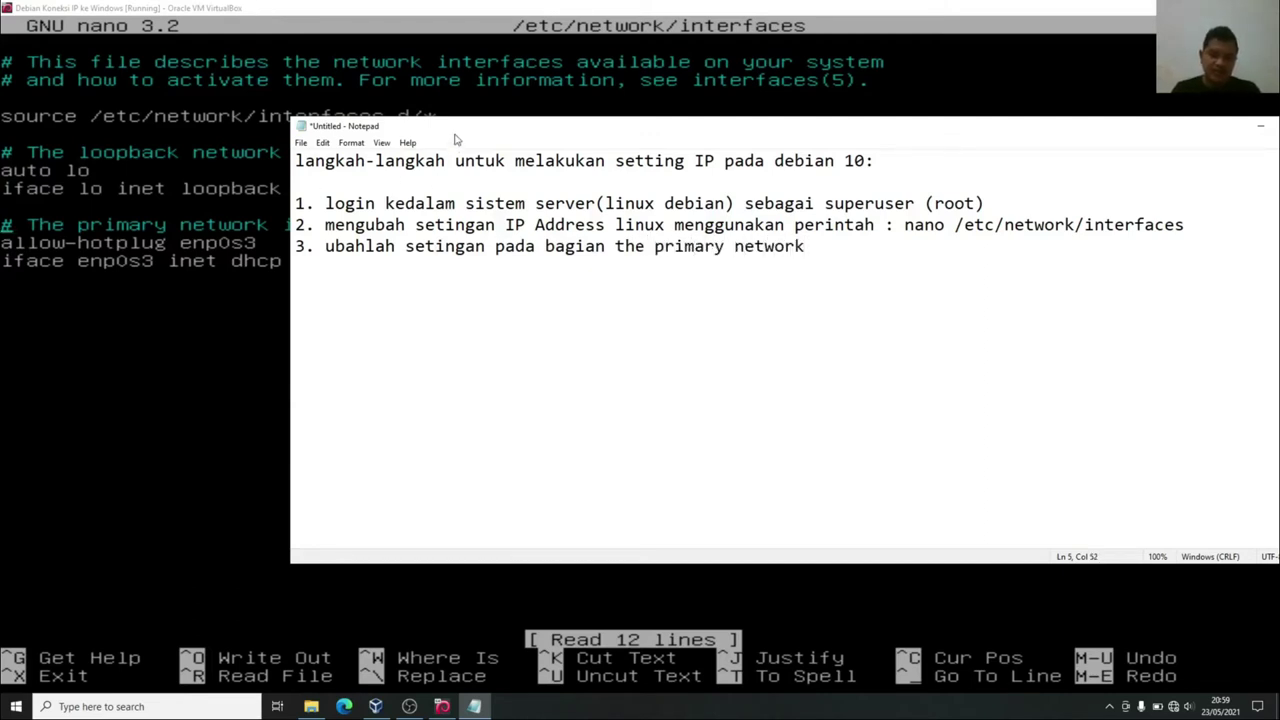
drag(455, 132, 586, 143)
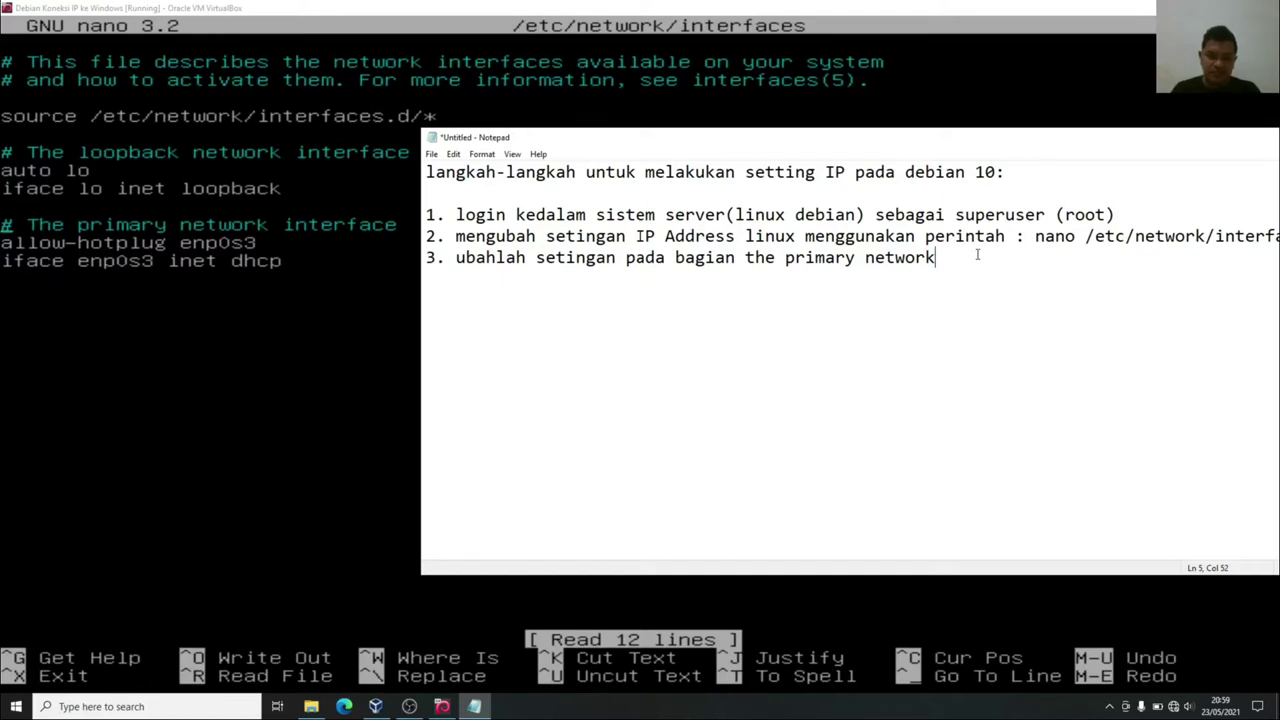
text(seperti)
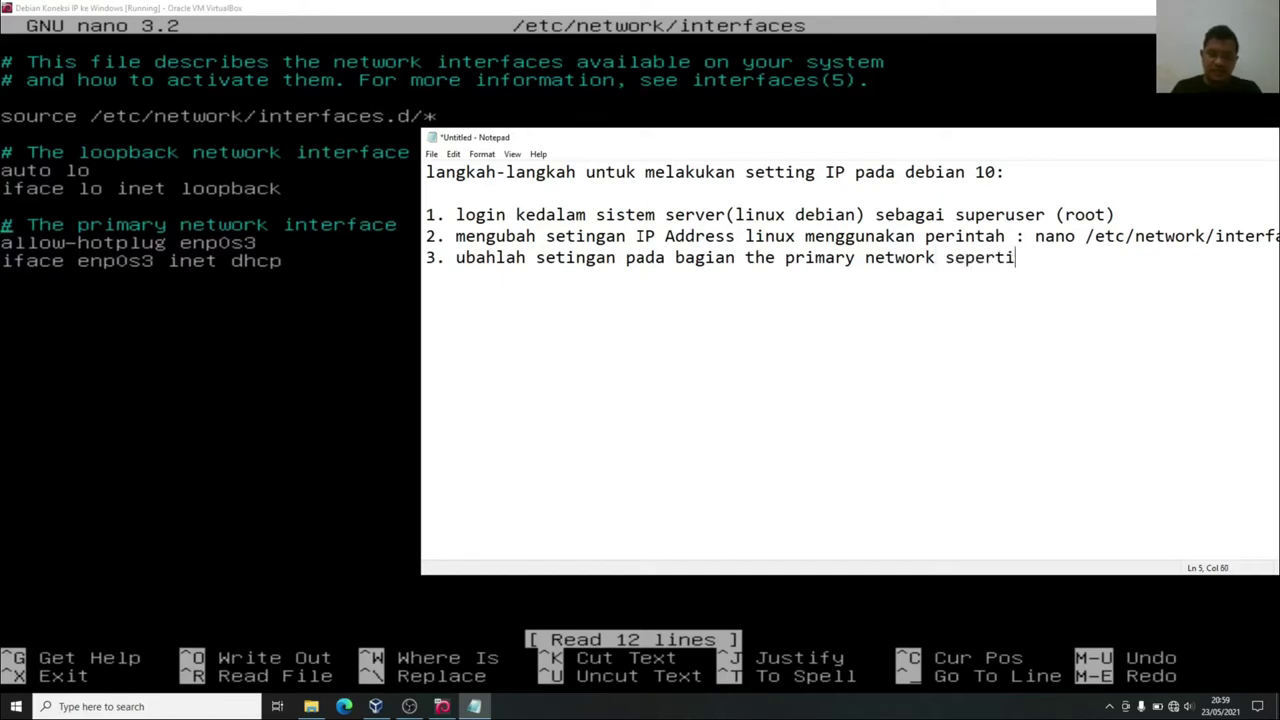
text( :)
key(Return)
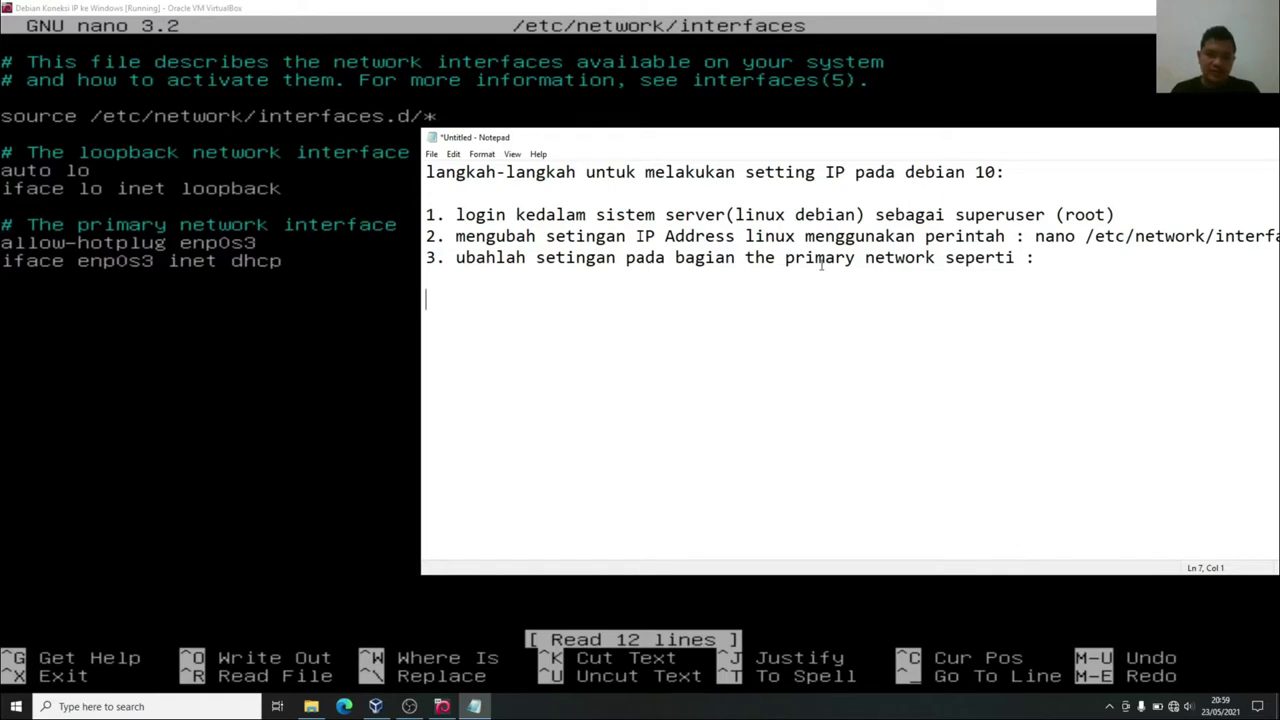
click(948, 259)
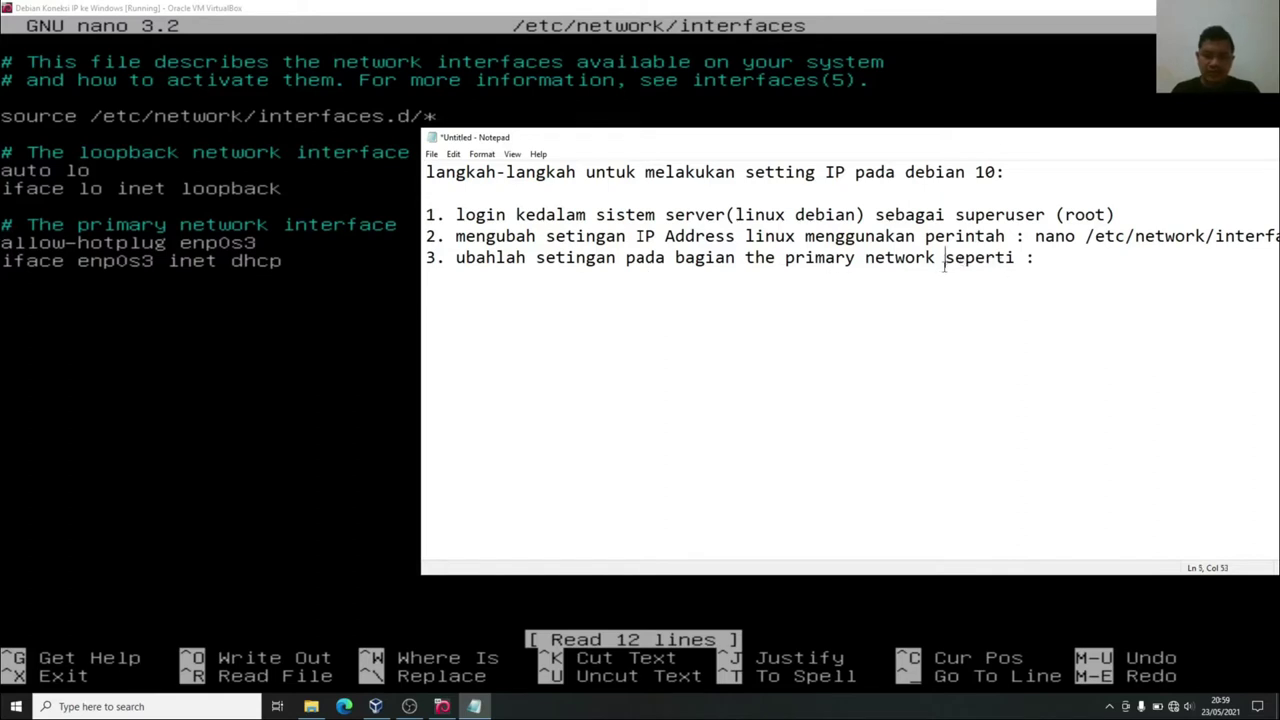
text(dimulai)
text( dari allow)
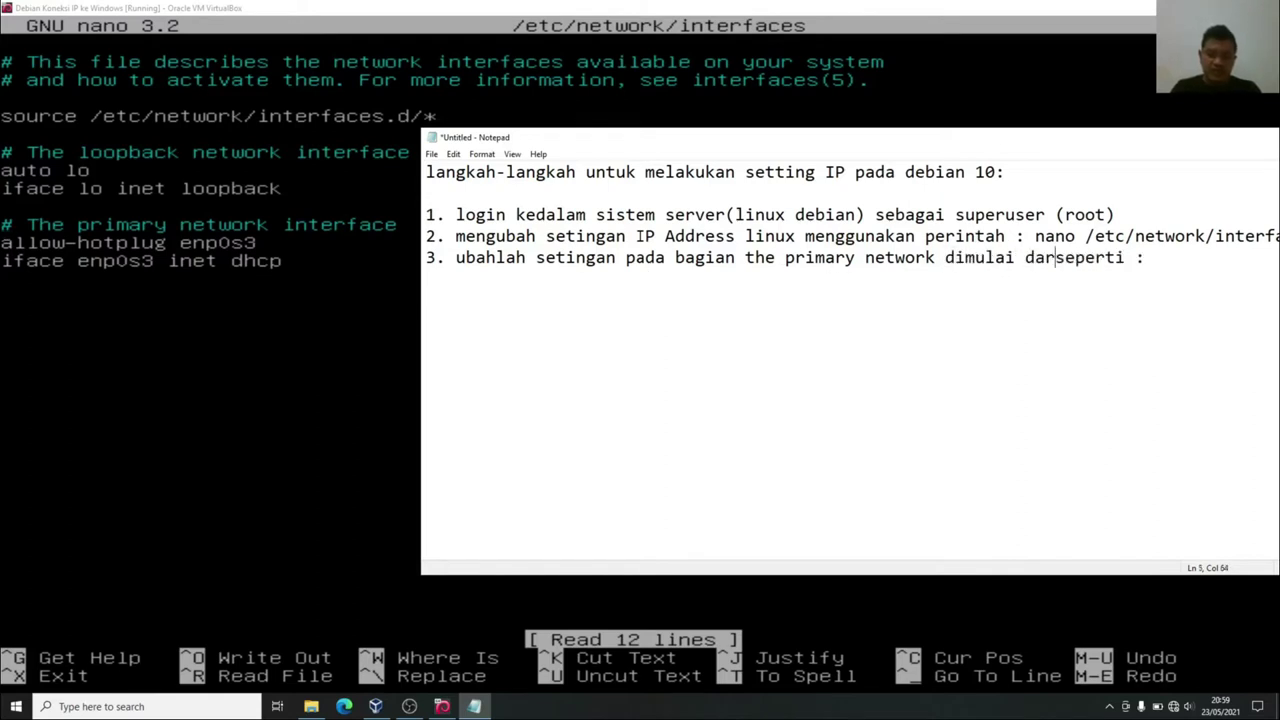
text(-hotplug)
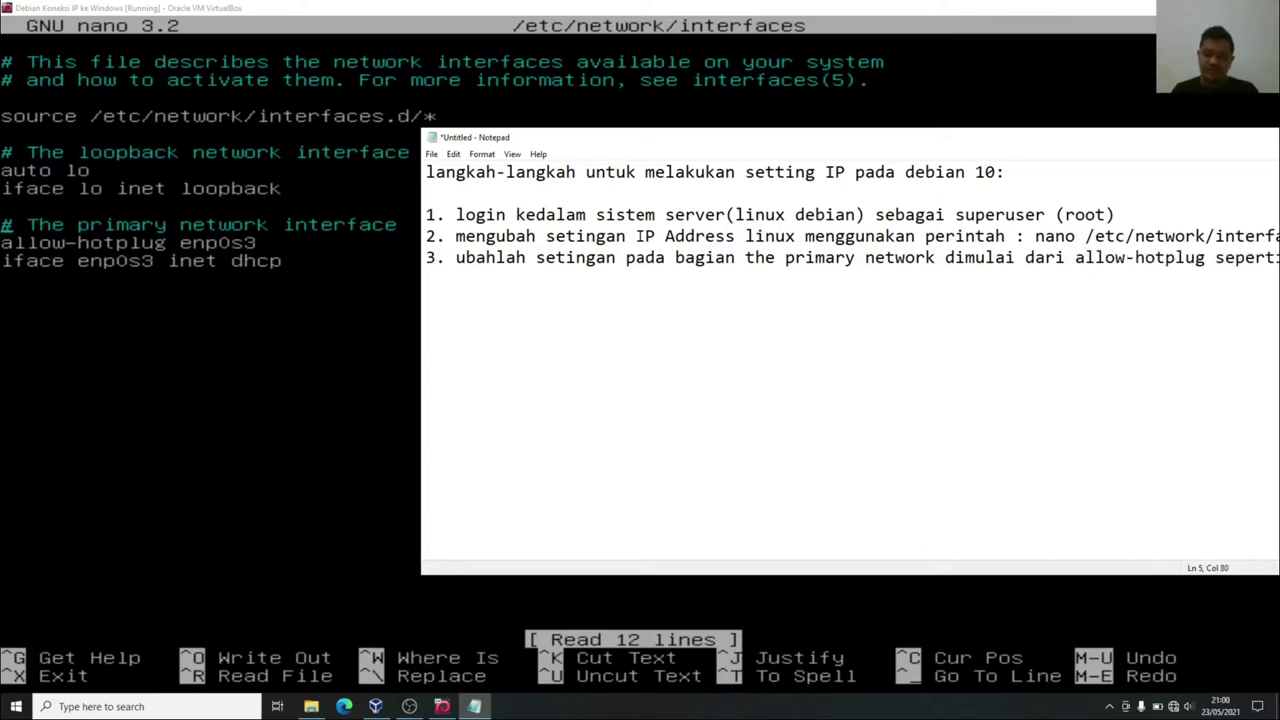
drag(870, 138, 736, 130)
click(1243, 274)
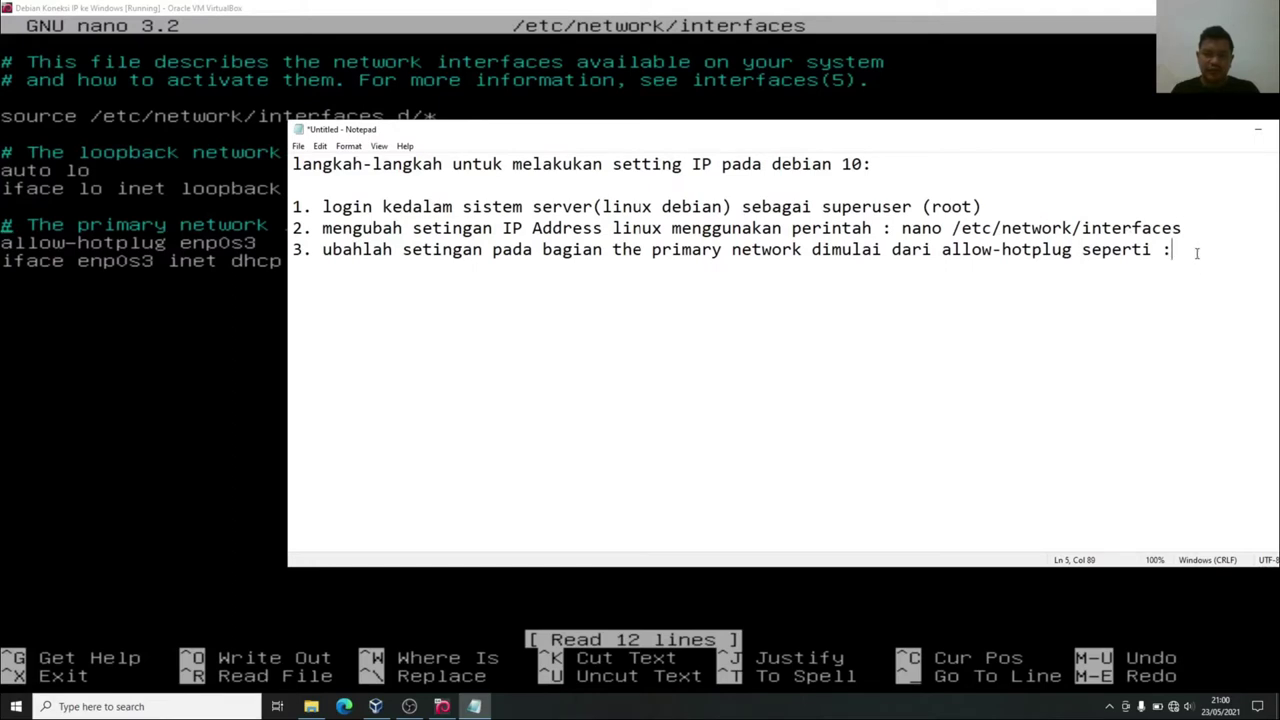
Type the 'auto enp0s3' and 'iface enp0s3 inet static' lines below step 3.
key(Return)
text(a)
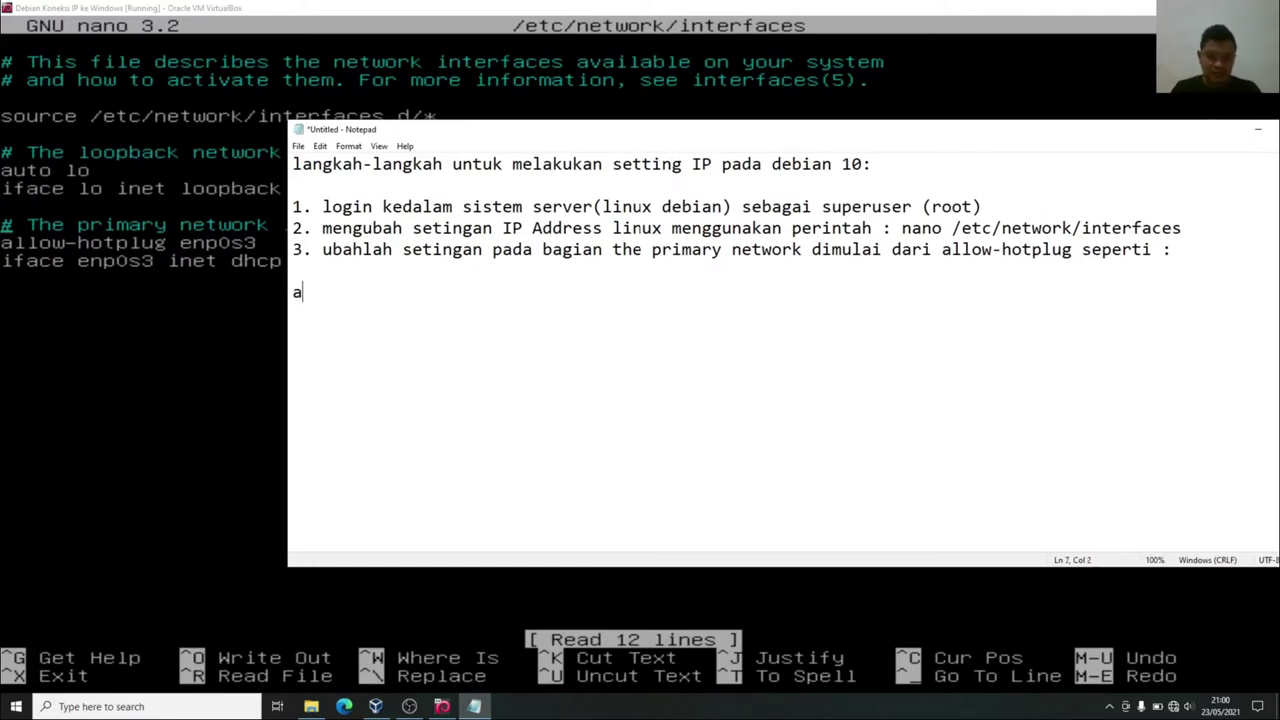
key(BackSpace)
text(auto)
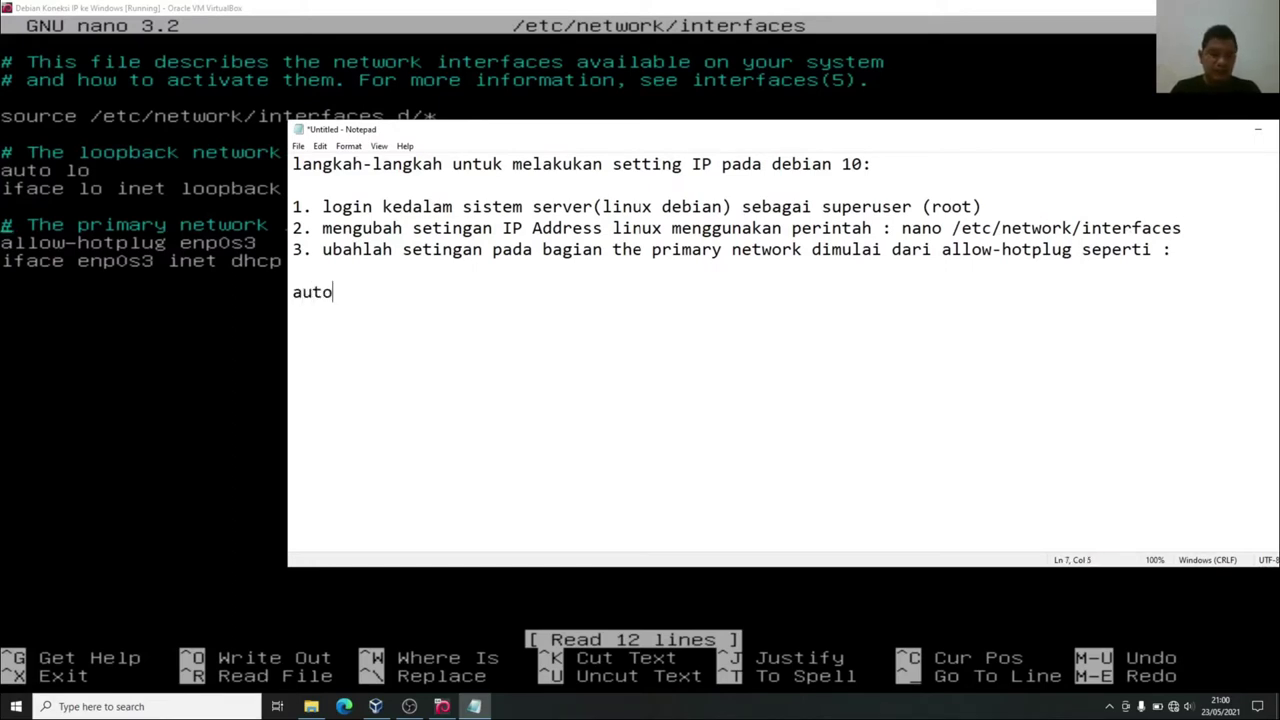
text( enp0s3 )
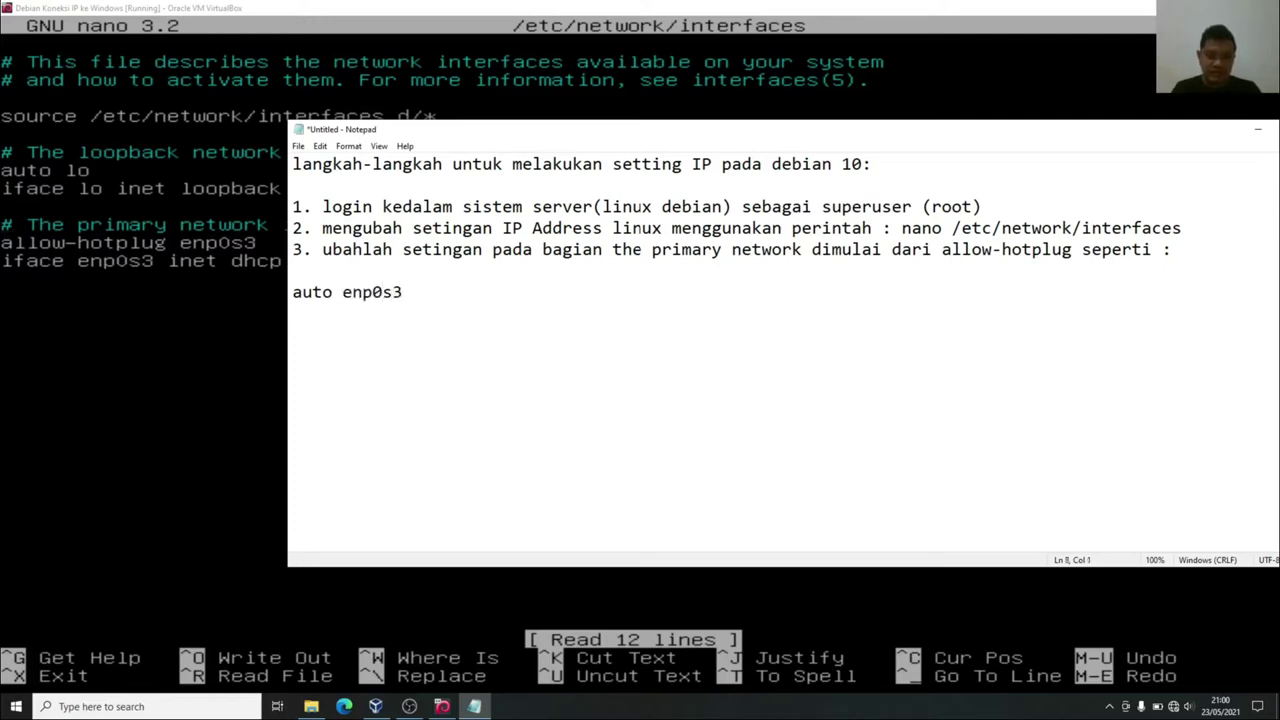
text(iface )
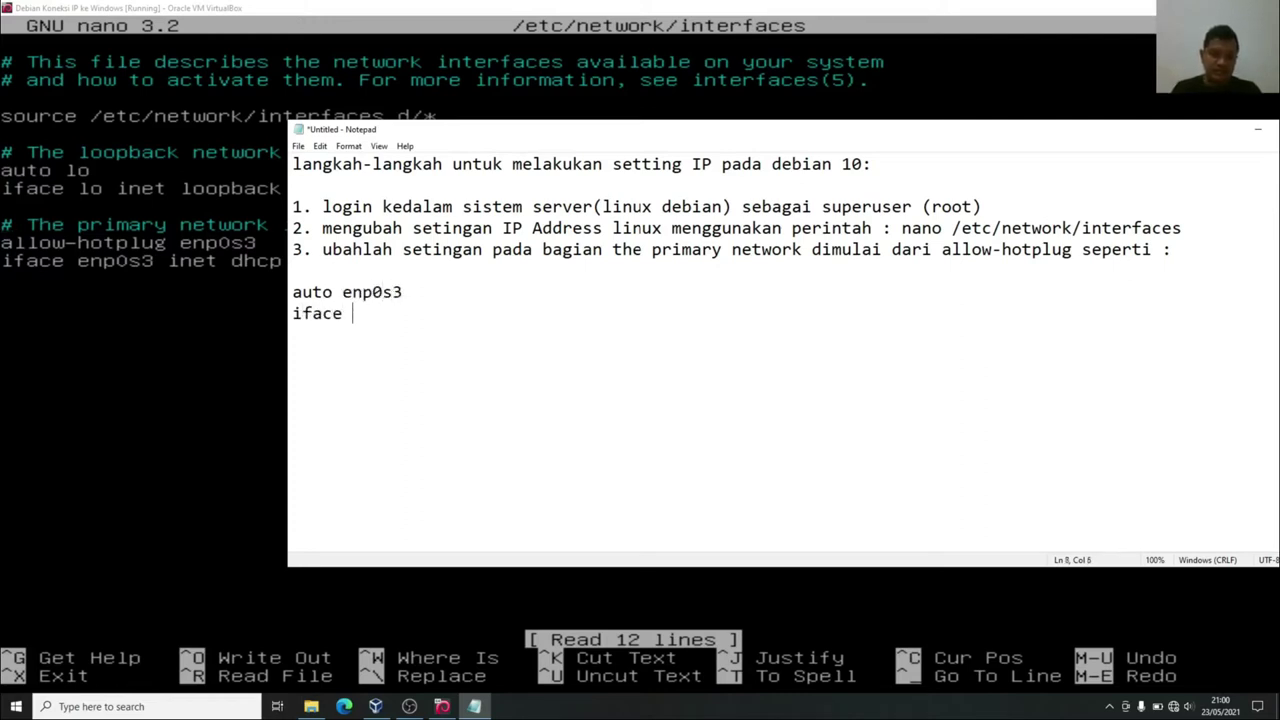
text(enp0s)
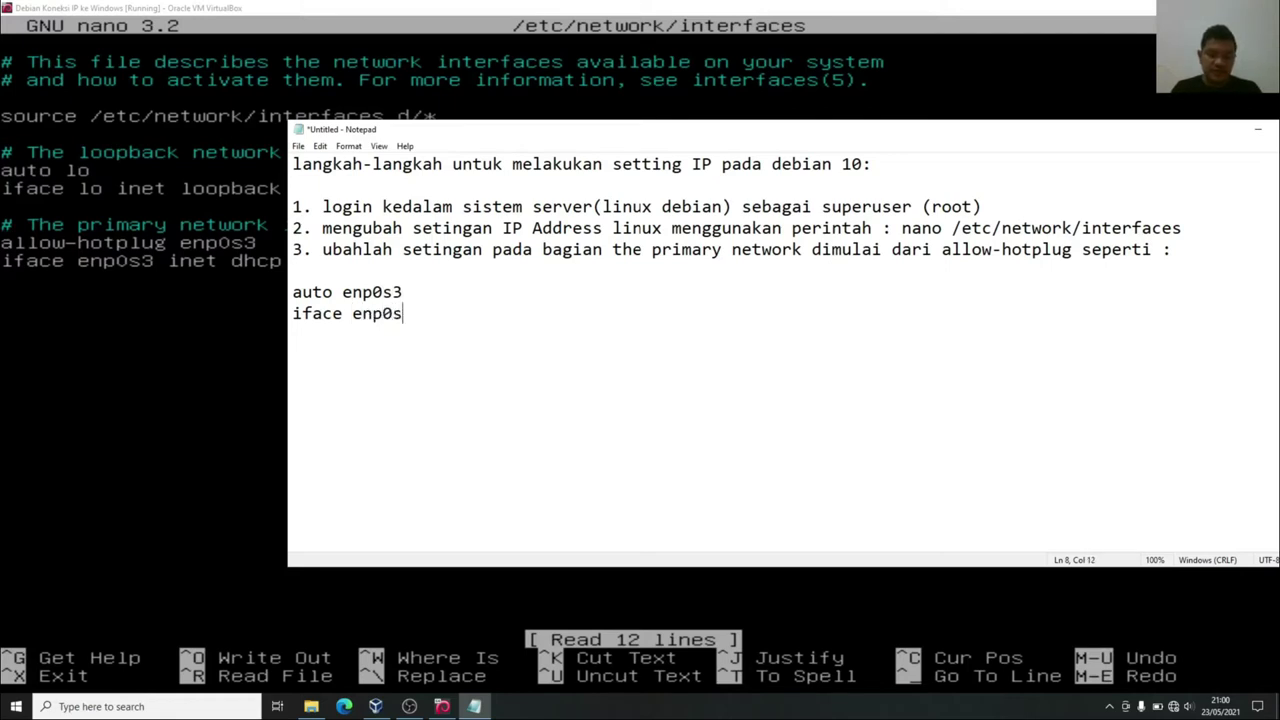
text(3 inet)
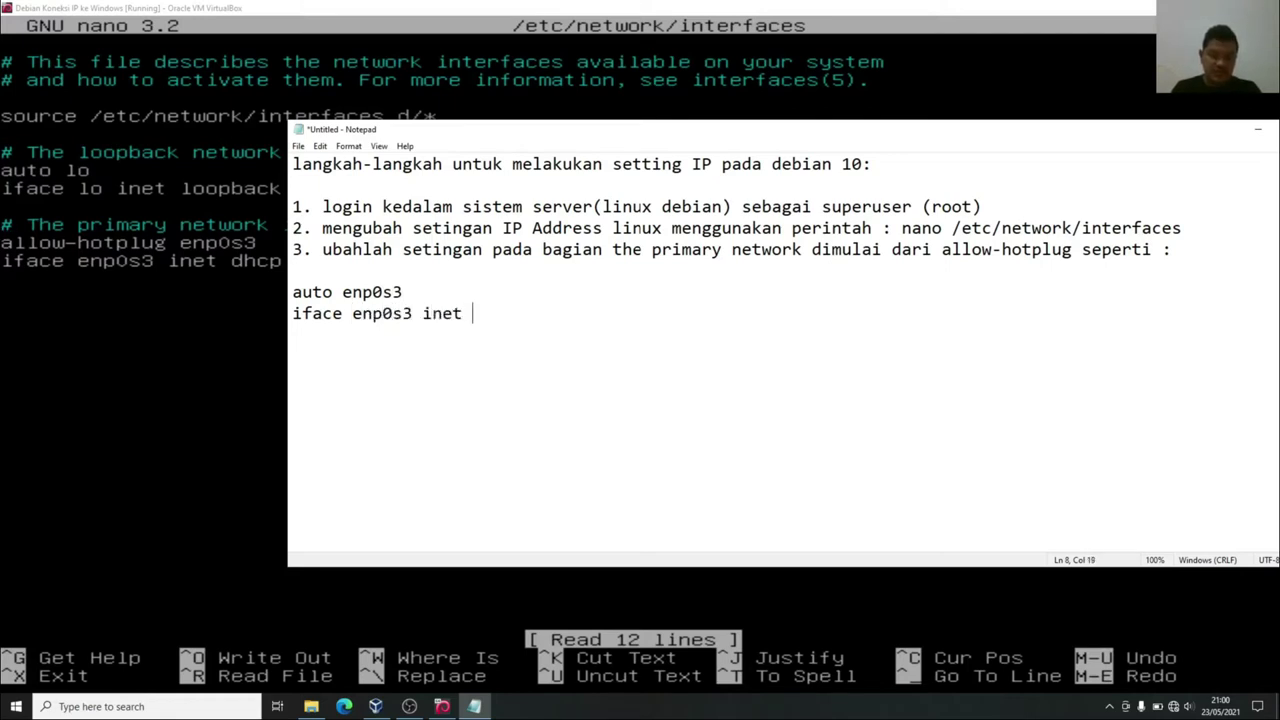
text( static)
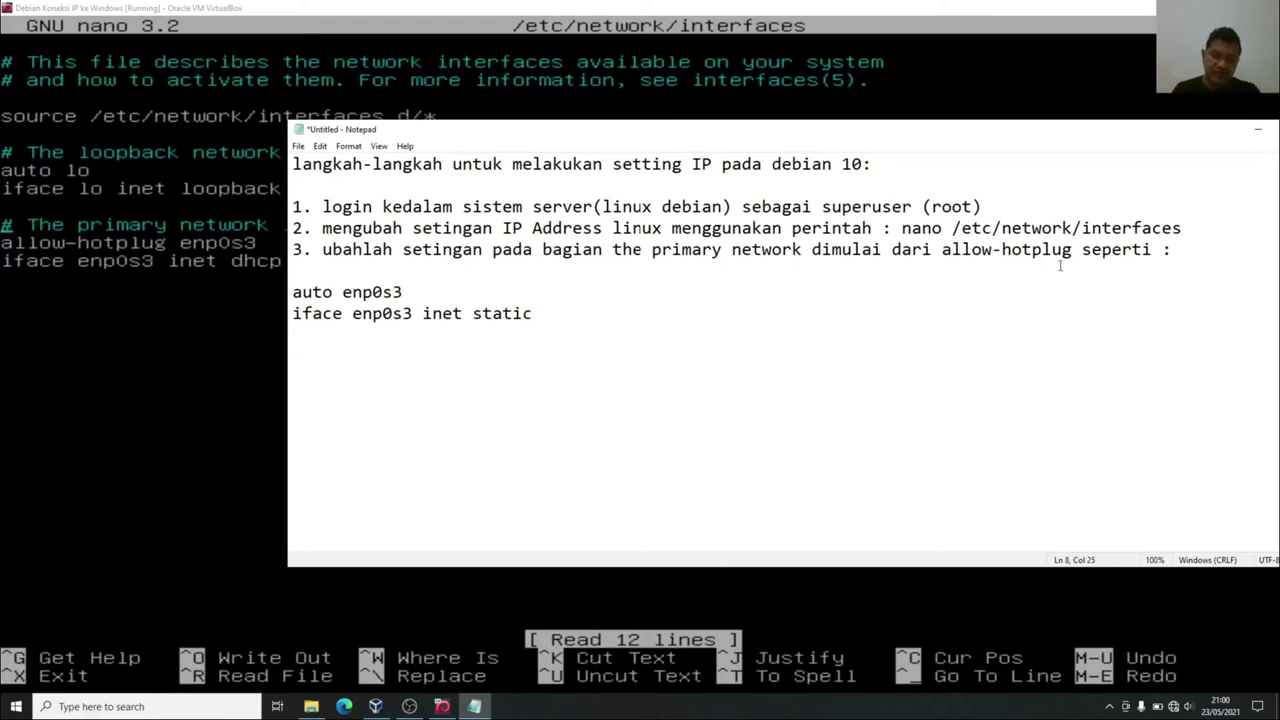
drag(343, 292, 410, 287)
click(423, 311)
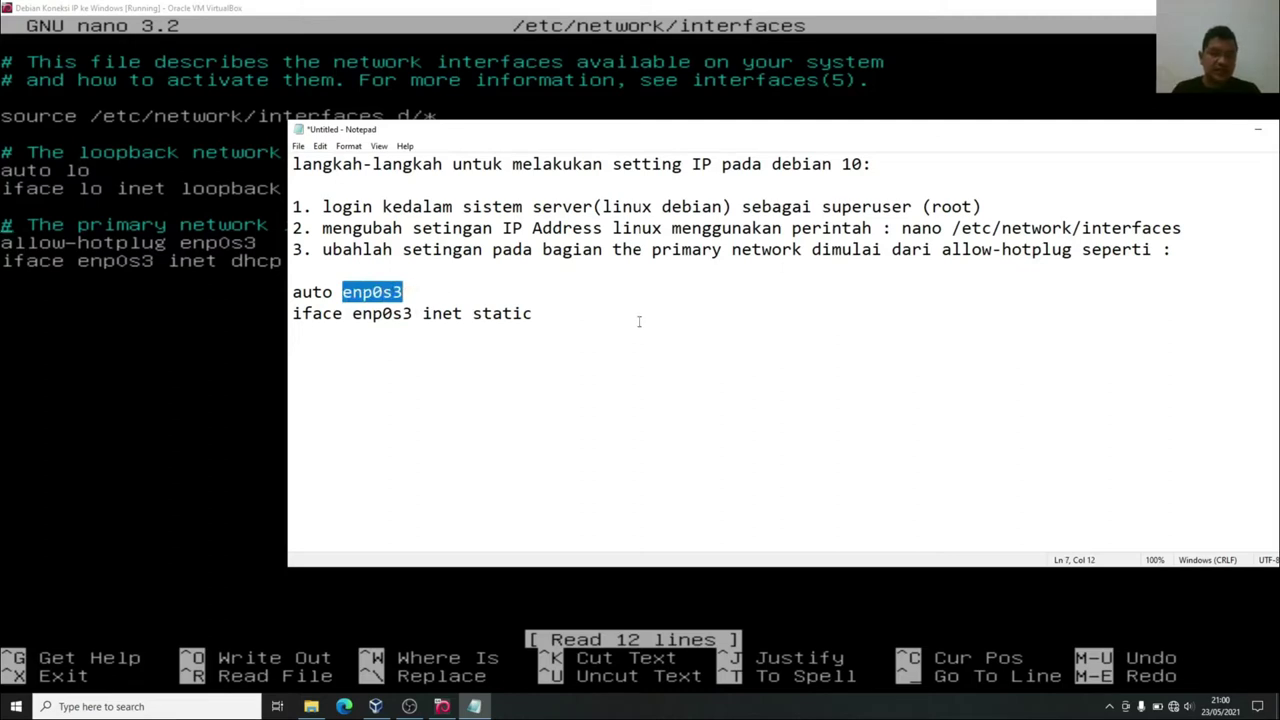
click(503, 314)
drag(343, 291, 411, 291)
click(384, 292)
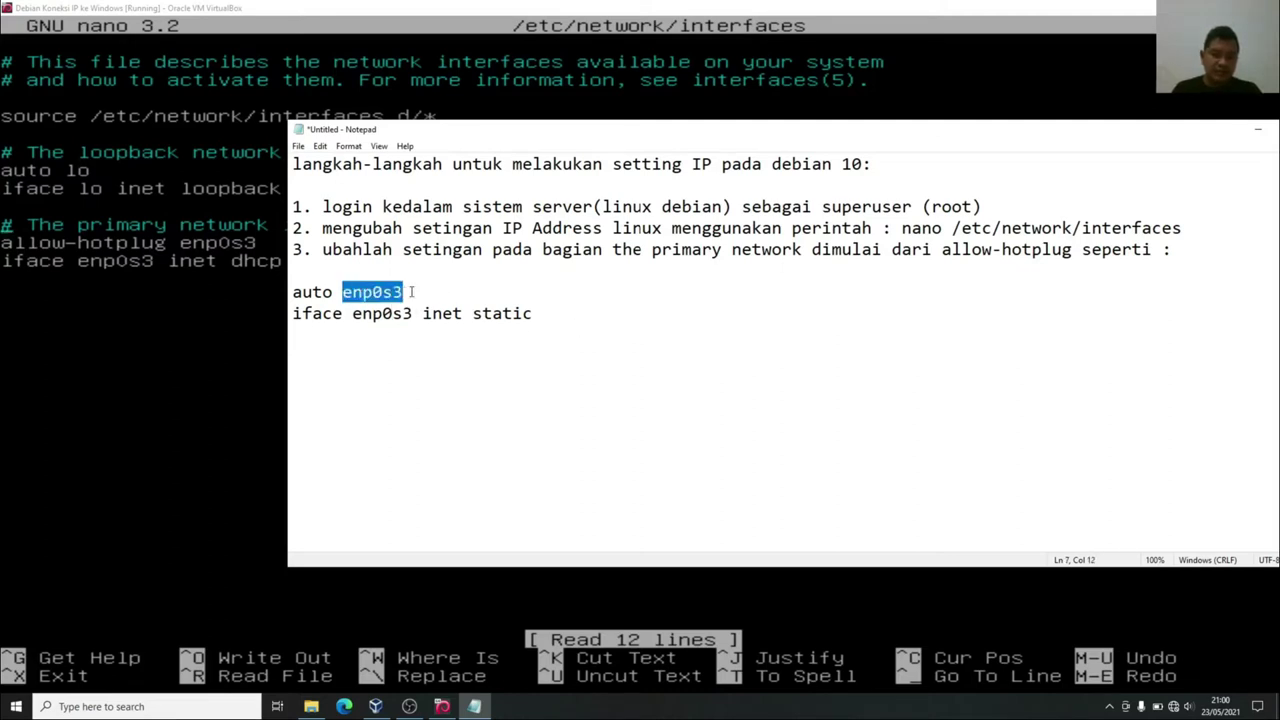
click(425, 304)
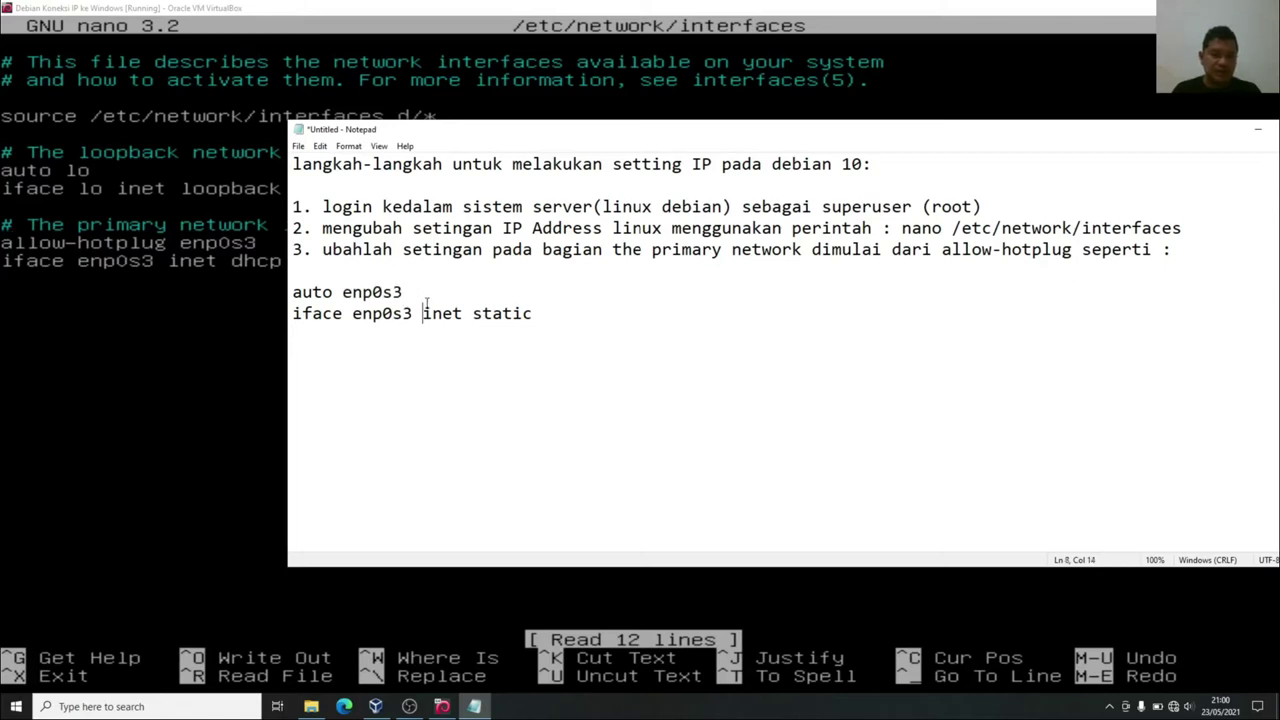
click(347, 292)
drag(345, 292, 373, 292)
click(406, 313)
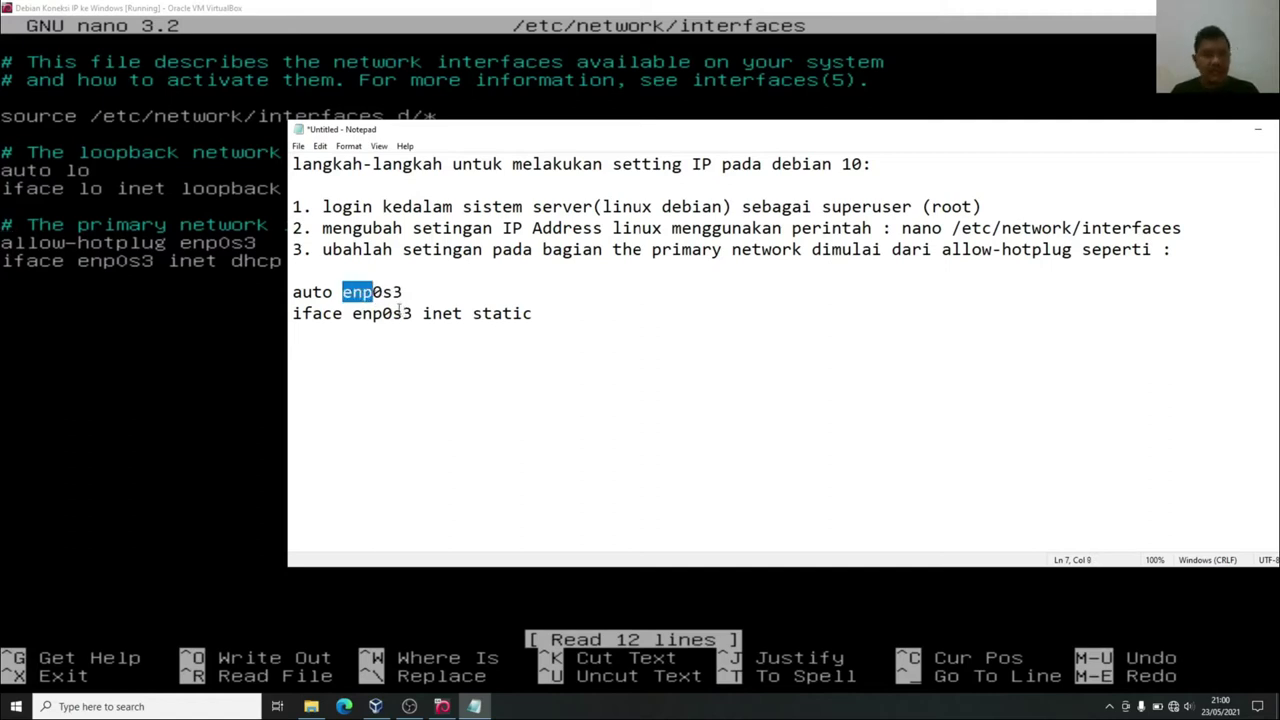
click(345, 296)
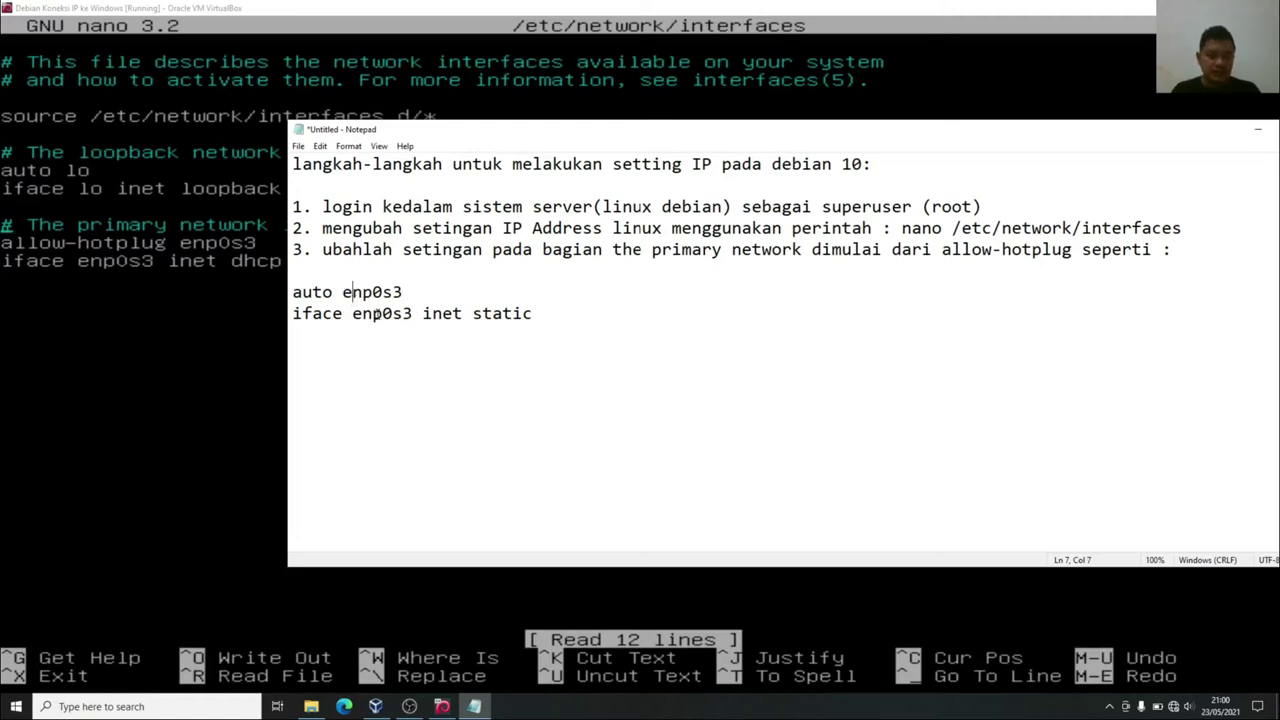
Add 'address 192.168.100.10' and 'netmask 255.255.255.0' lines, then select all four config lines.
click(386, 338)
text(addr)
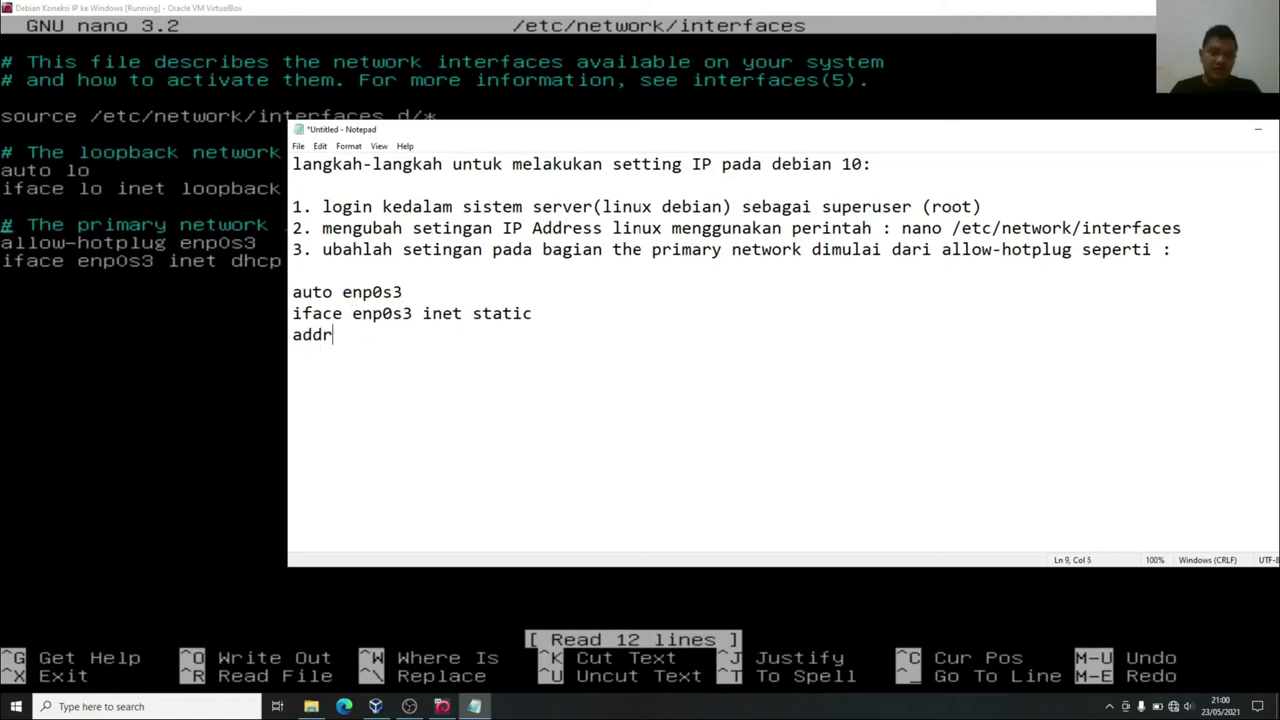
text(ess)
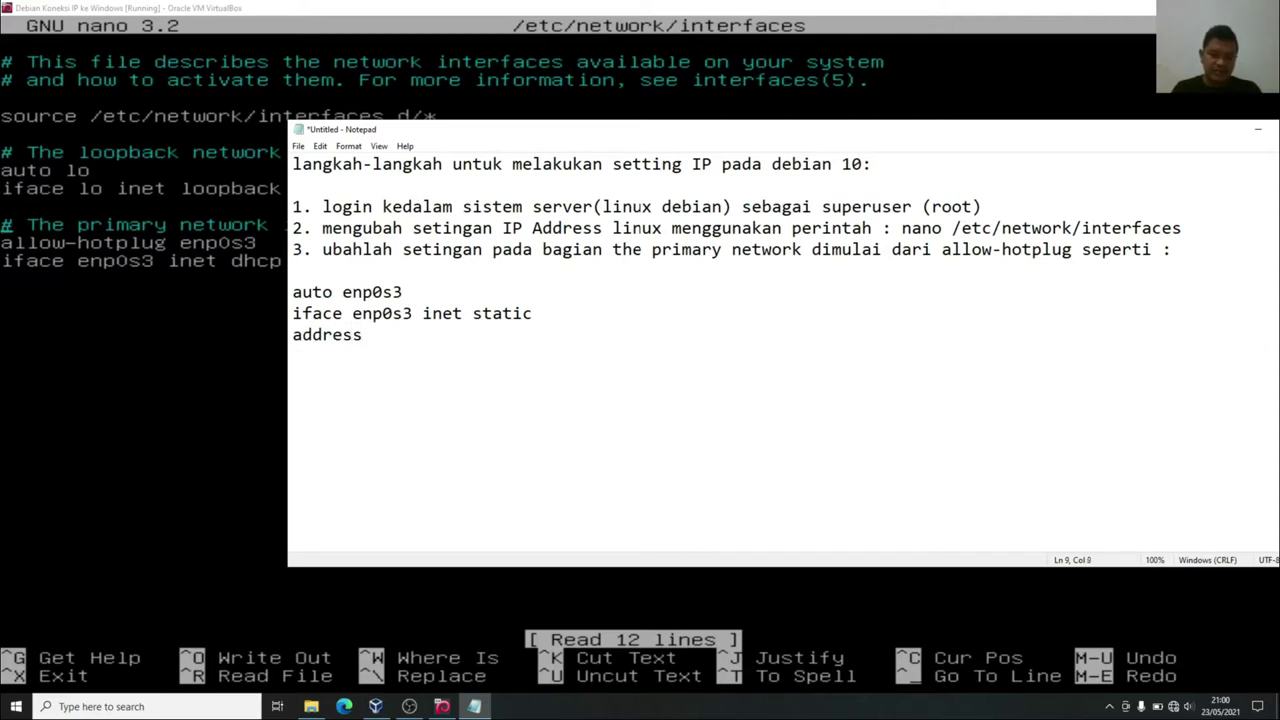
text( 192)
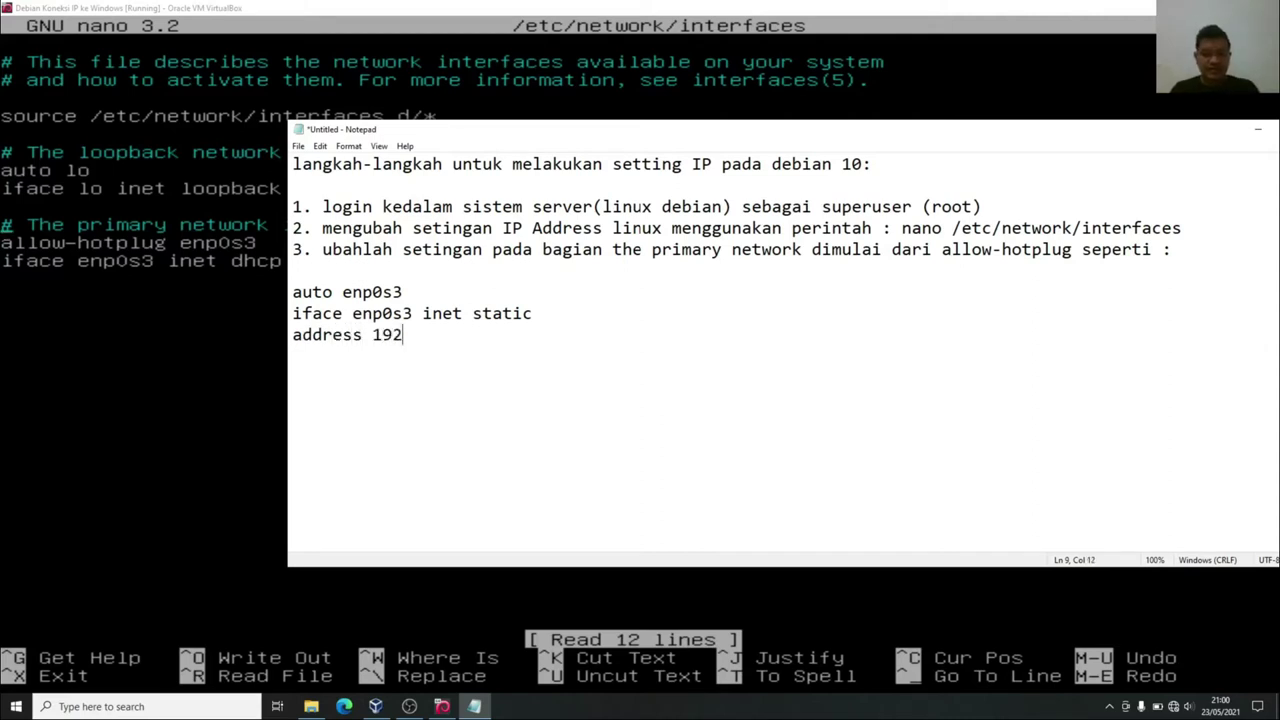
text(.1)
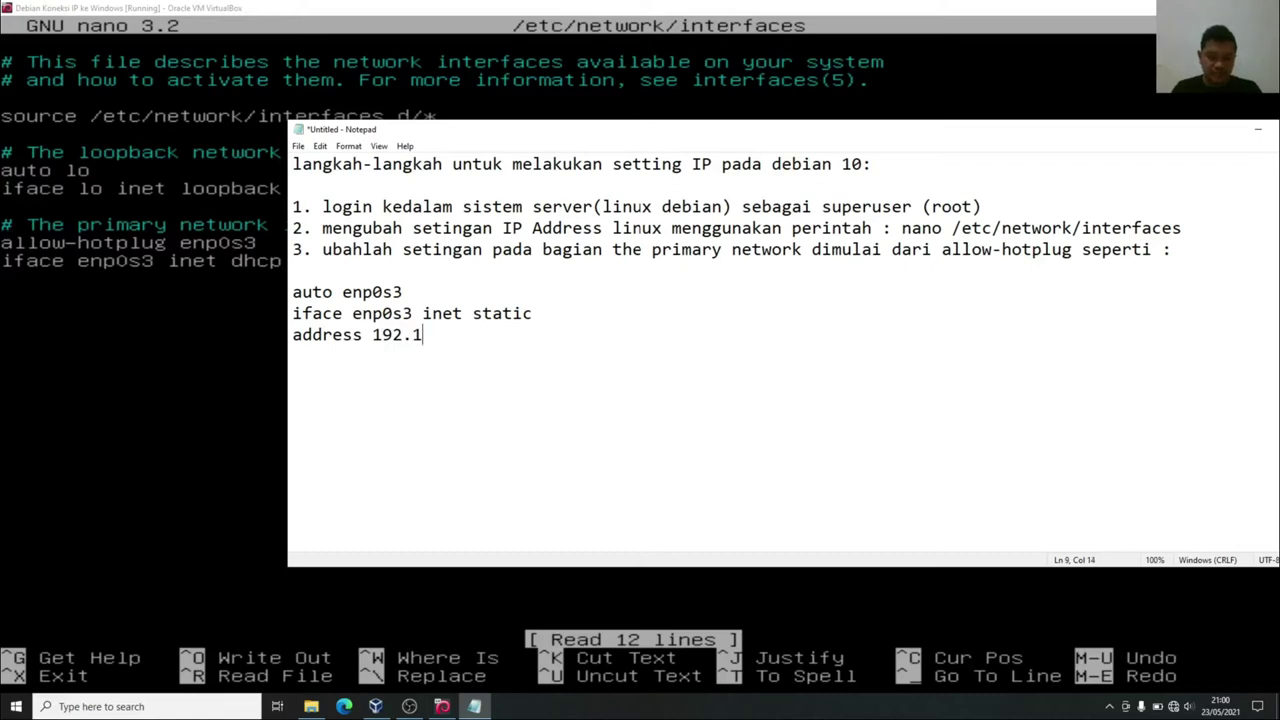
text(68.)
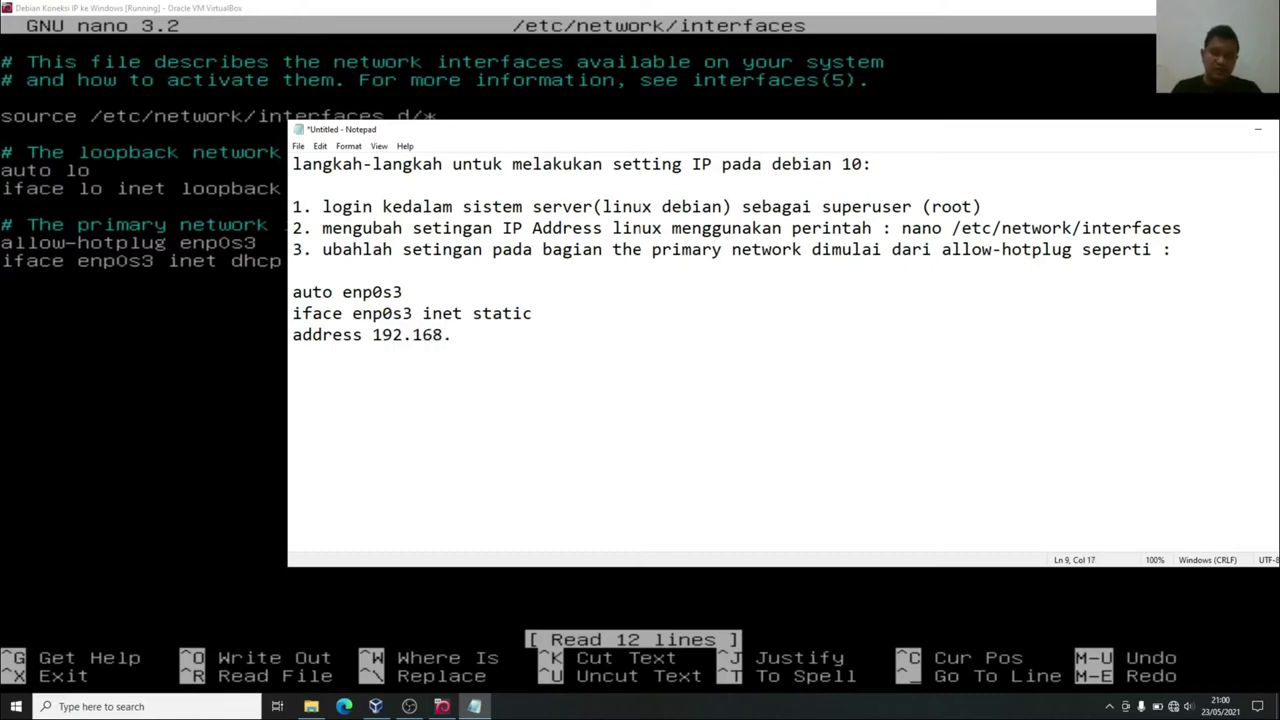
text(1)
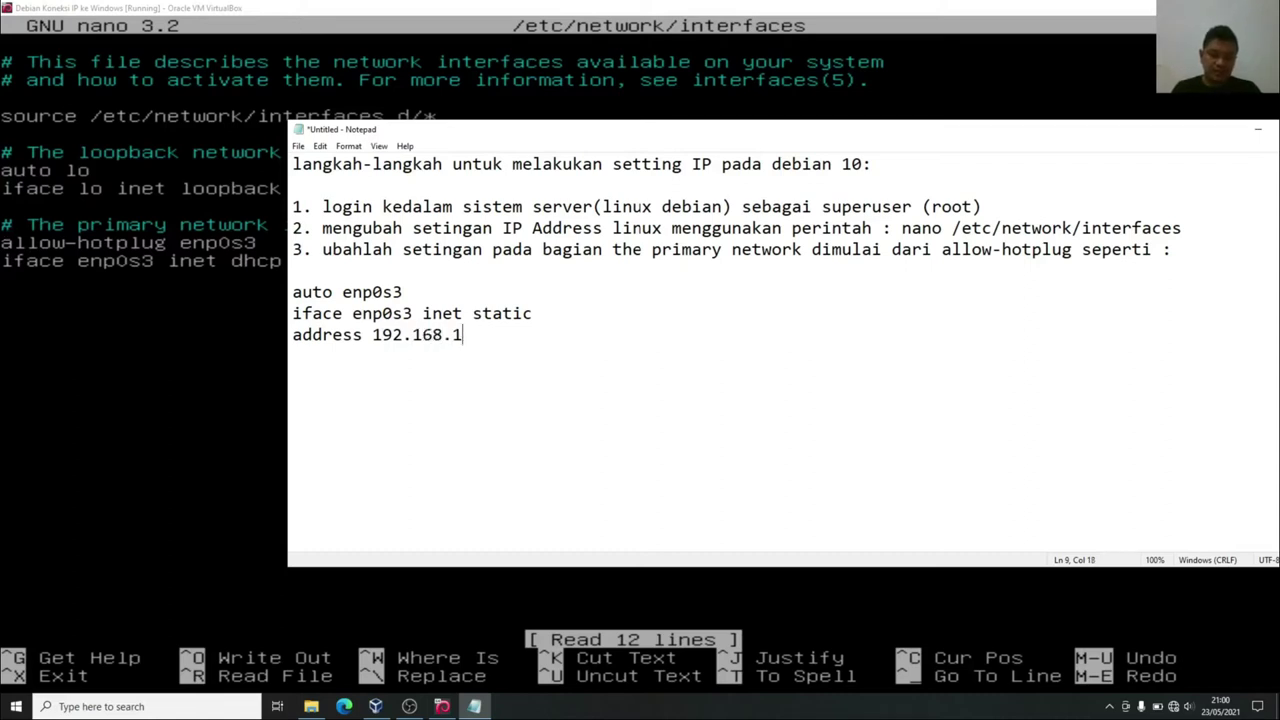
text(00.10)
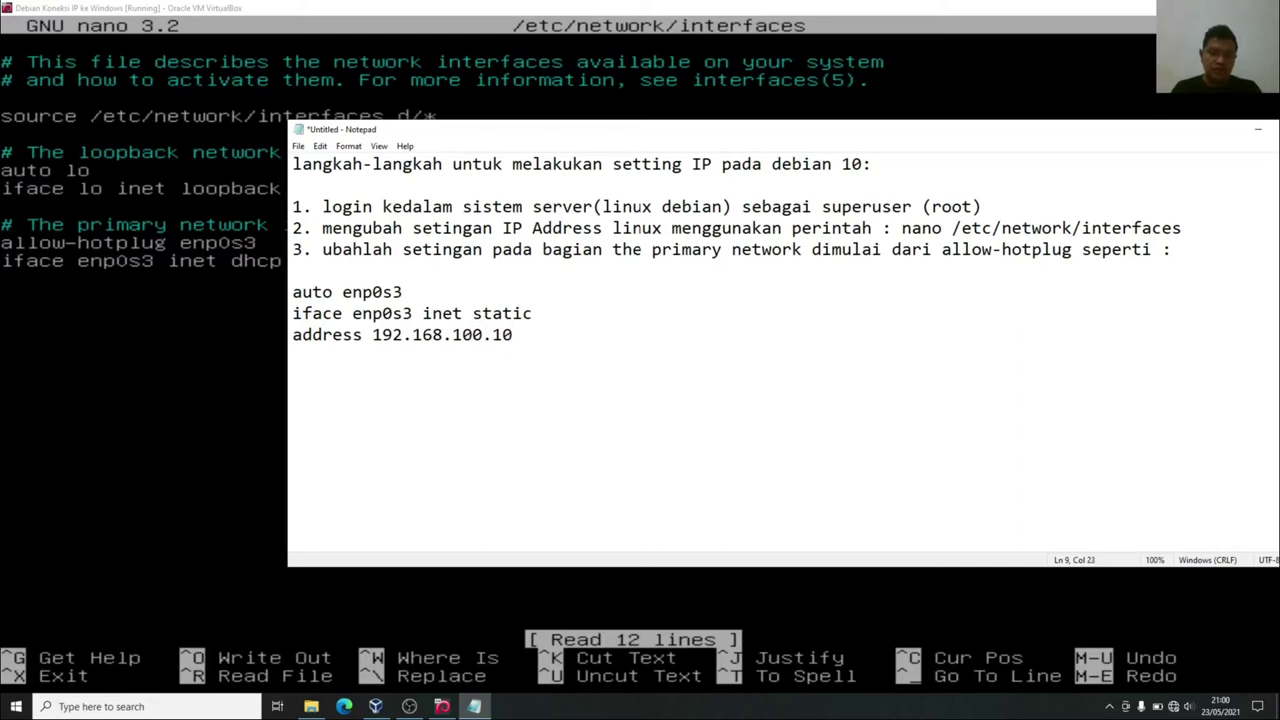
key(Return)
text(netmas)
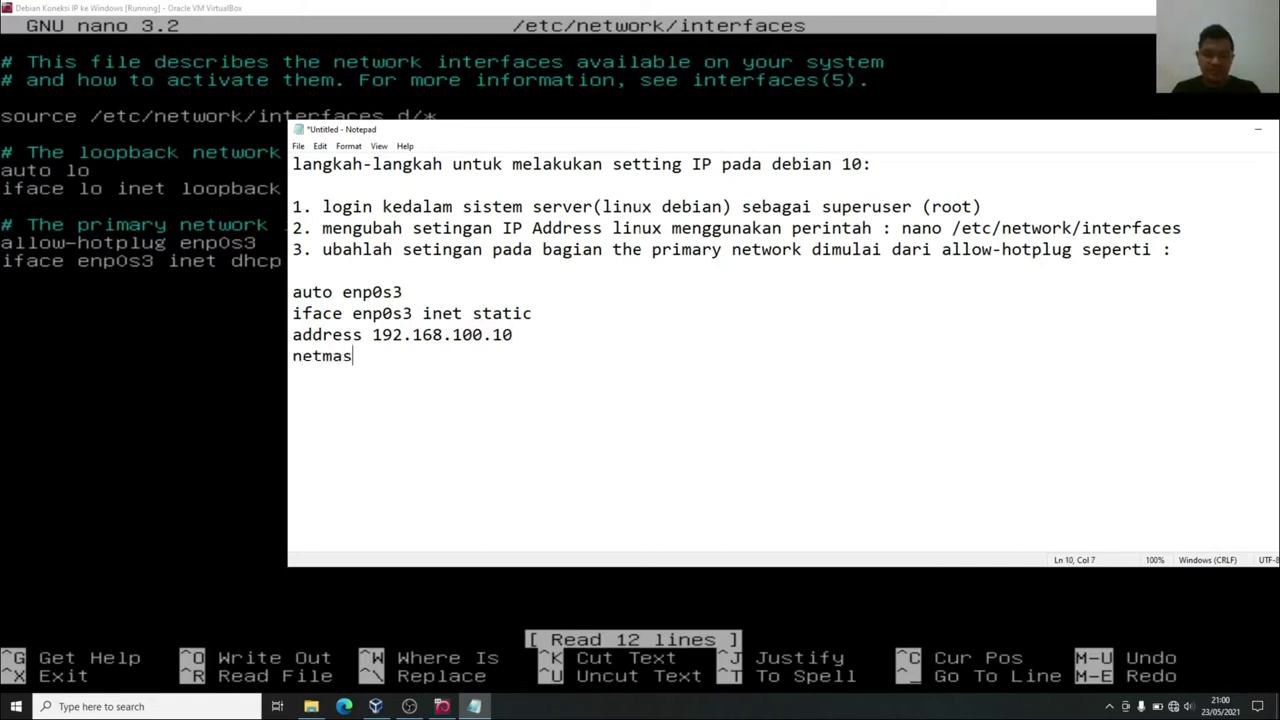
text(k 255.255.255.)
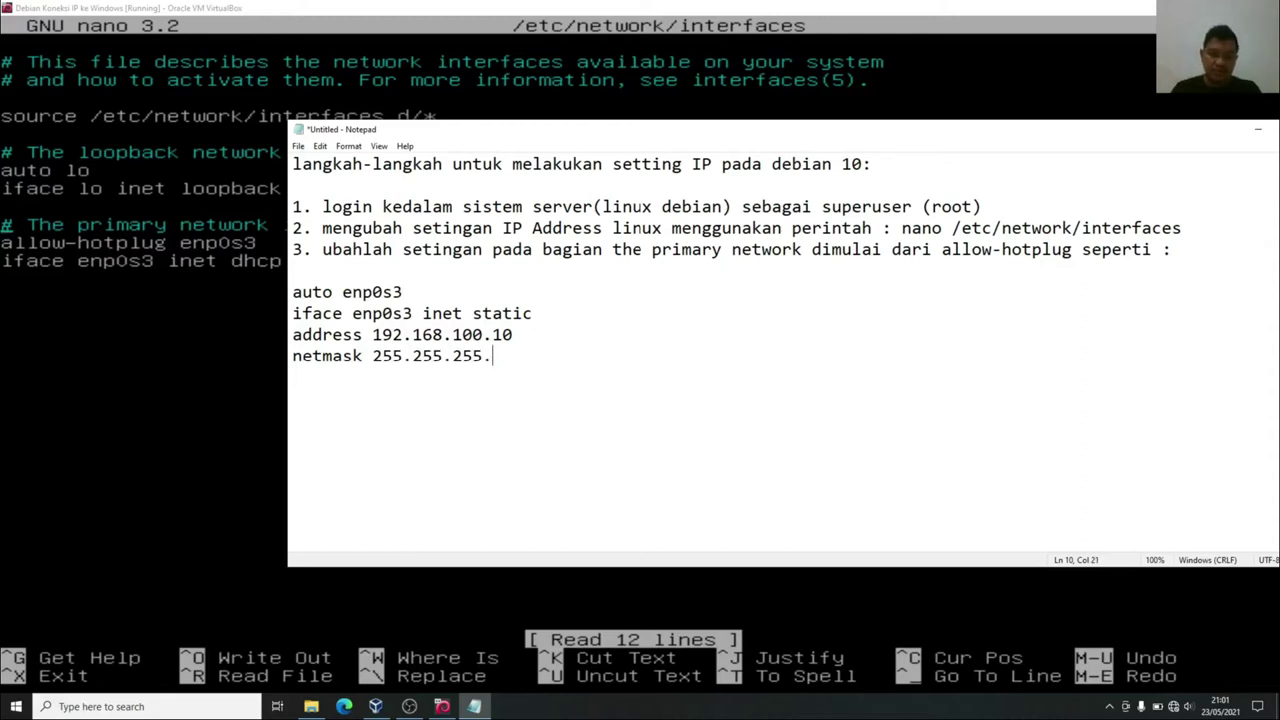
text(0)
click(397, 313)
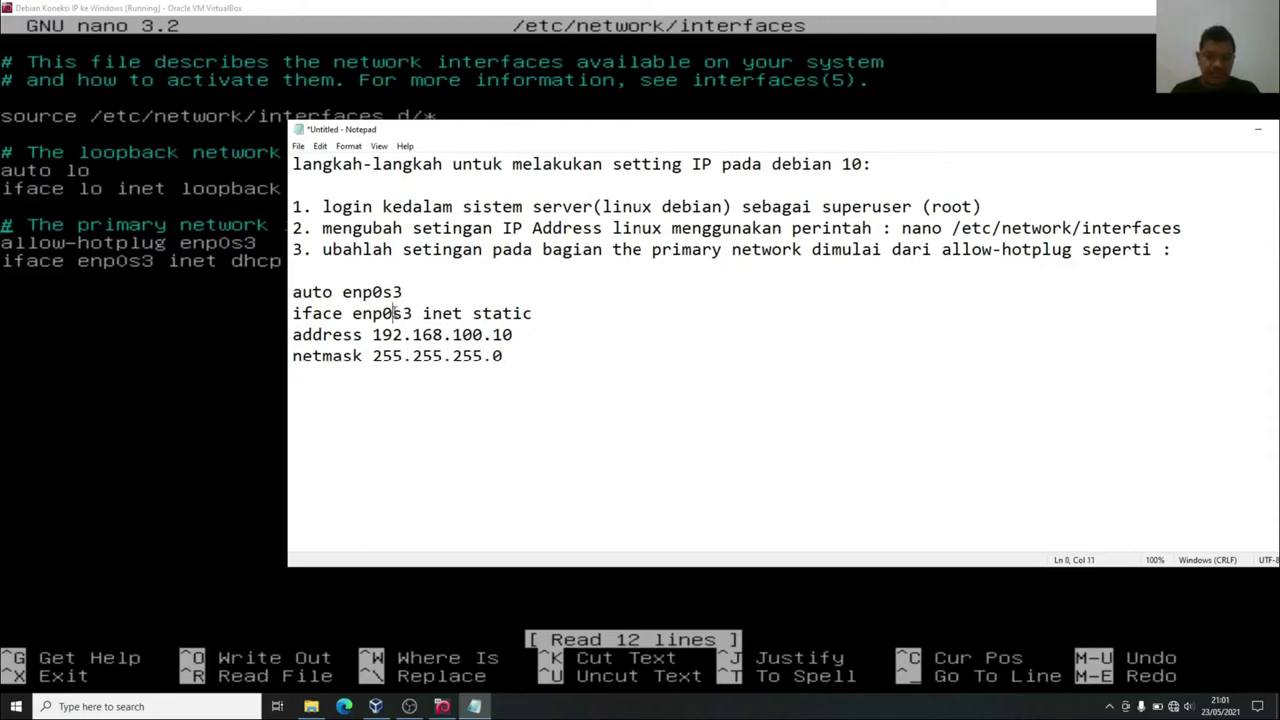
drag(293, 292, 525, 368)
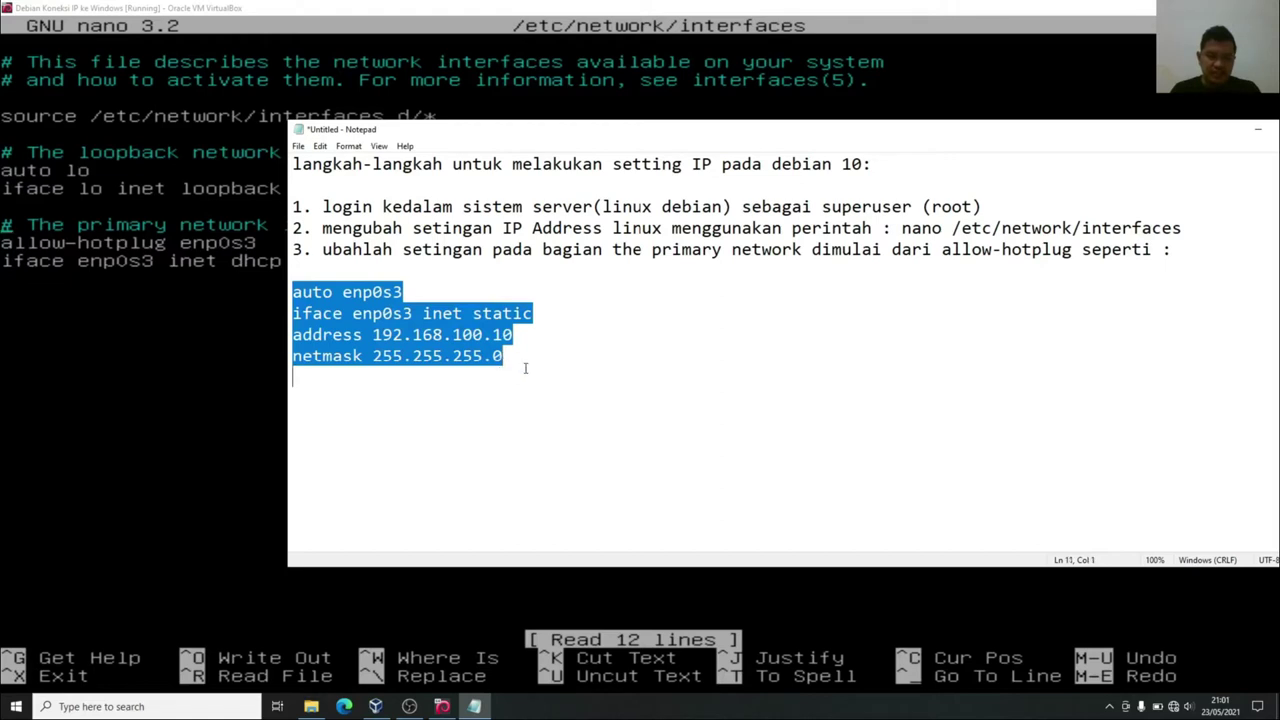
In nano, change allow-hotplug to auto and dhcp to static for enp0s3.
key(alt+Tab)
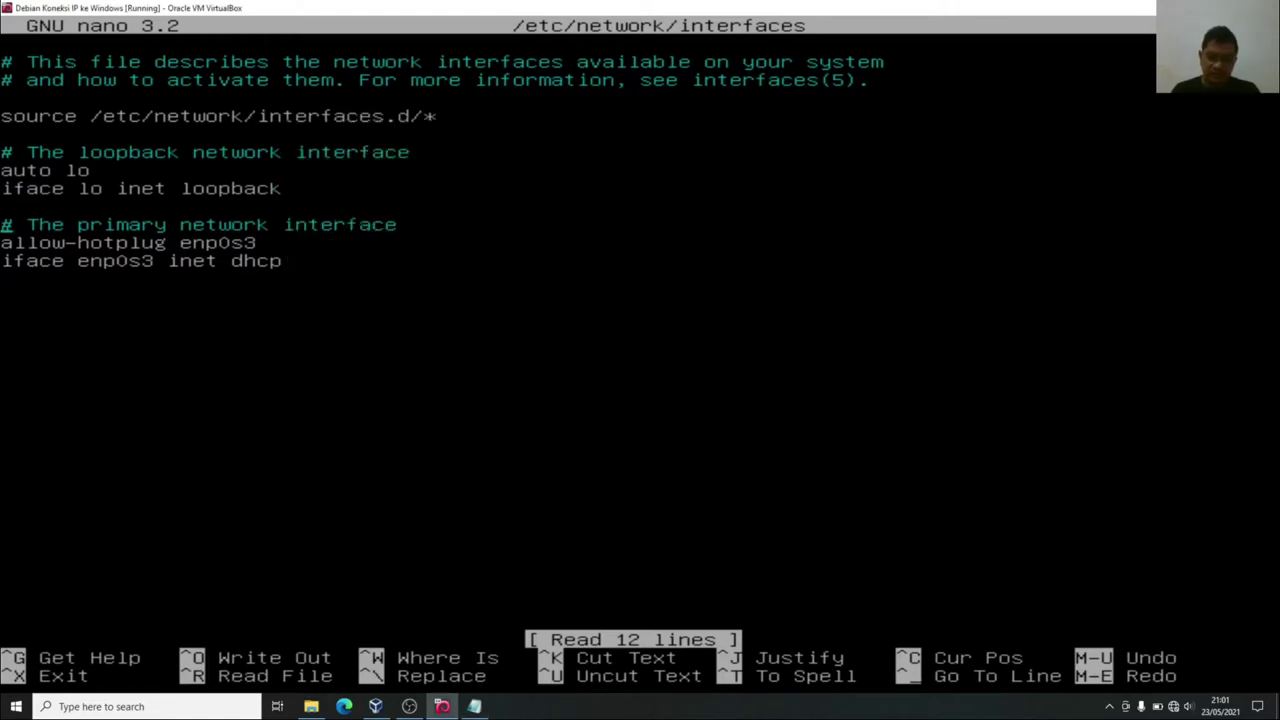
key(Right)
key(Right)
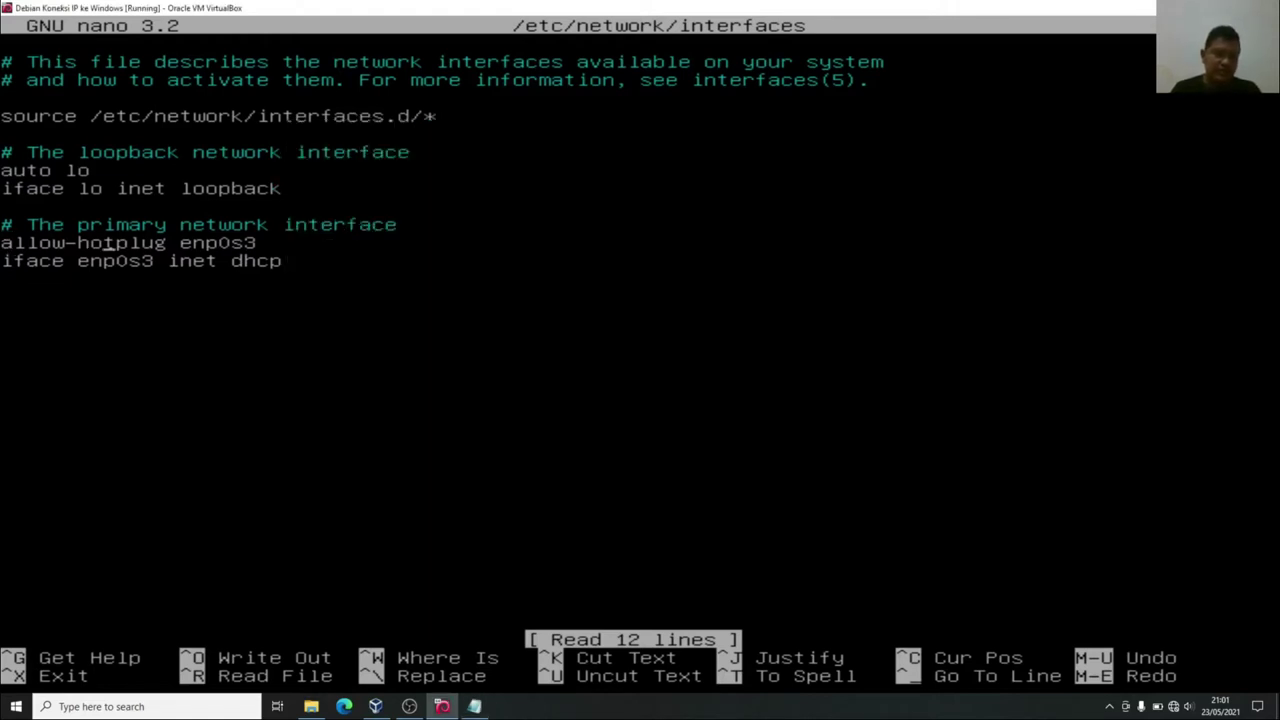
key(Right)
key(BackSpace)
key(BackSpace)
key(BackSpace)
key(BackSpace)
key(BackSpace)
key(BackSpace)
key(BackSpace)
key(BackSpace)
key(BackSpace)
key(BackSpace)
key(BackSpace)
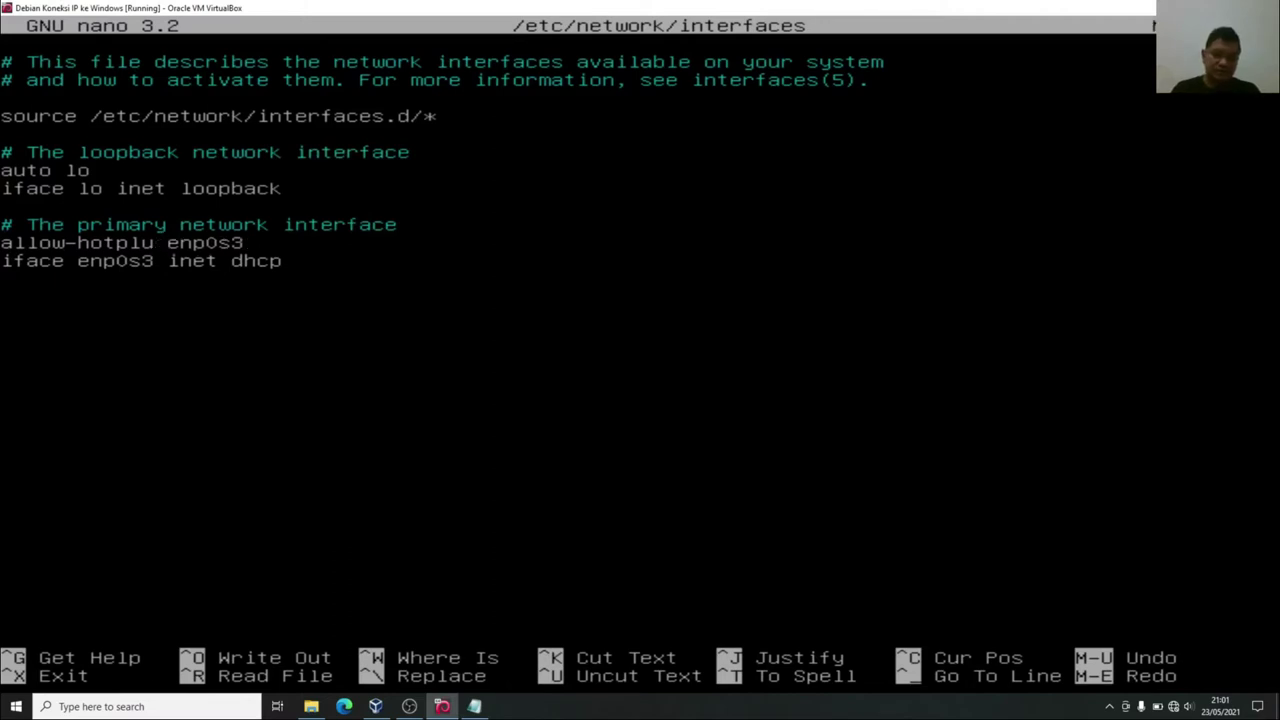
key(BackSpace)
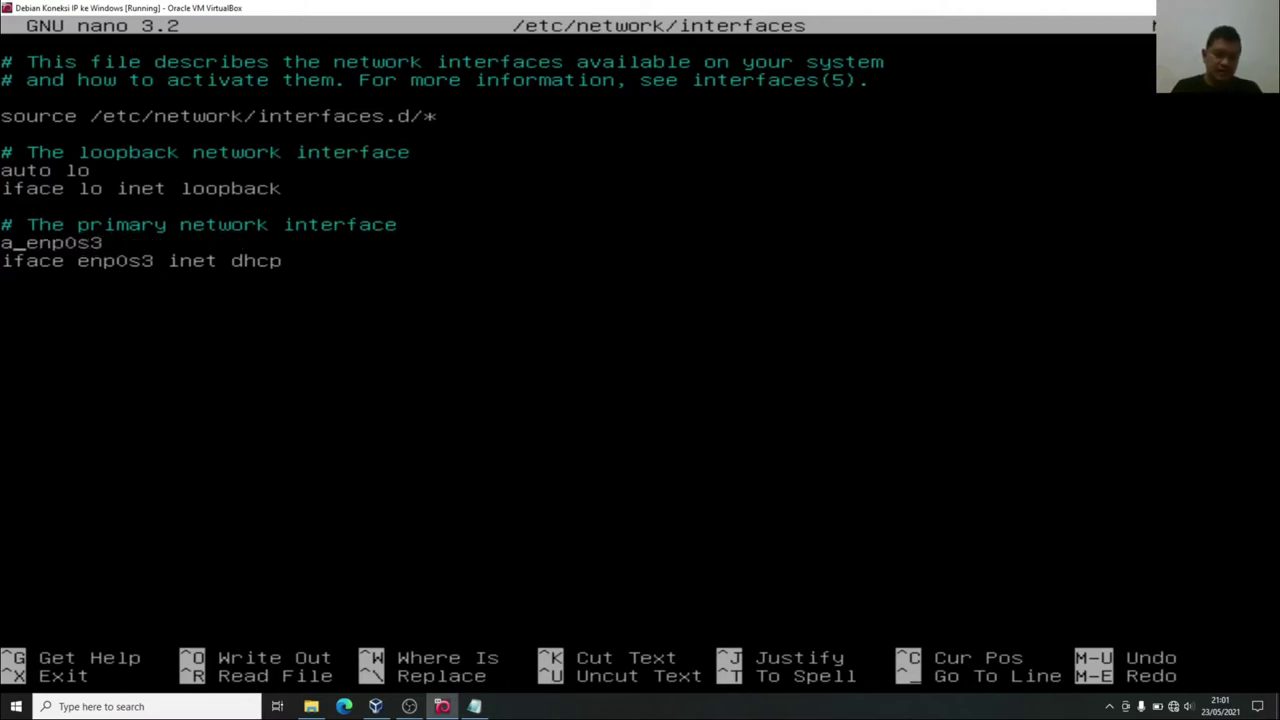
text(uto)
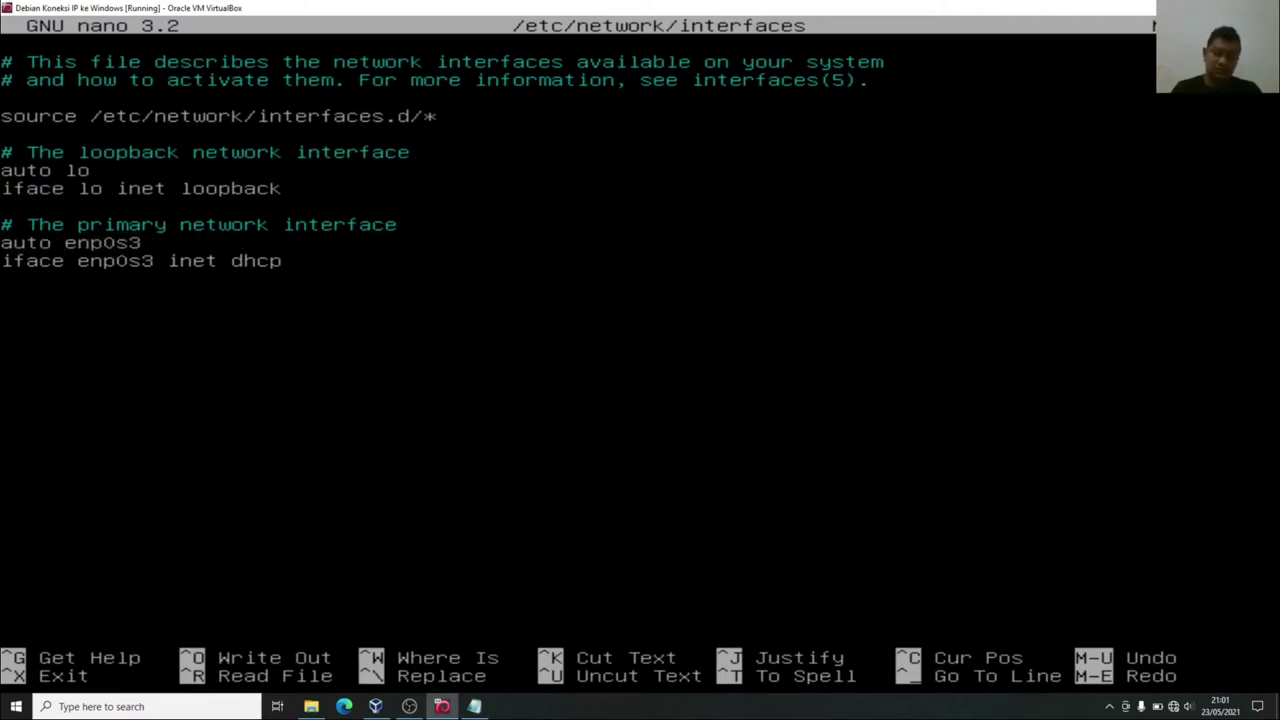
key(Down)
key(Right)
key(Right)
key(Right)
key(Right)
key(Right)
key(Right)
key(Right)
key(Right)
key(Right)
key(Right)
key(Right)
key(Right)
key(Right)
key(Right)
key(Right)
key(Right)
key(Right)
key(BackSpace)
key(BackSpace)
key(BackSpace)
key(BackSpace)
text(static)
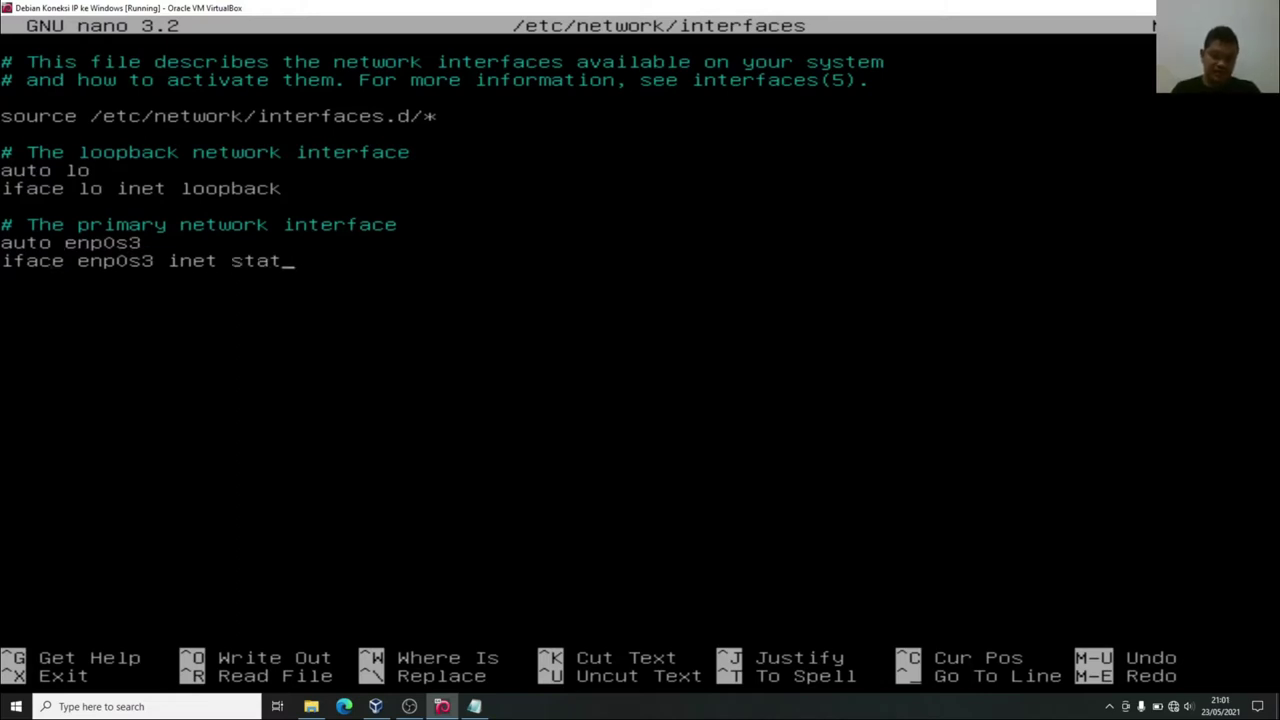
Add the lines address 192.168.100.10 and netmask 255.255.255.0 below the iface line.
key(Return)
text(address)
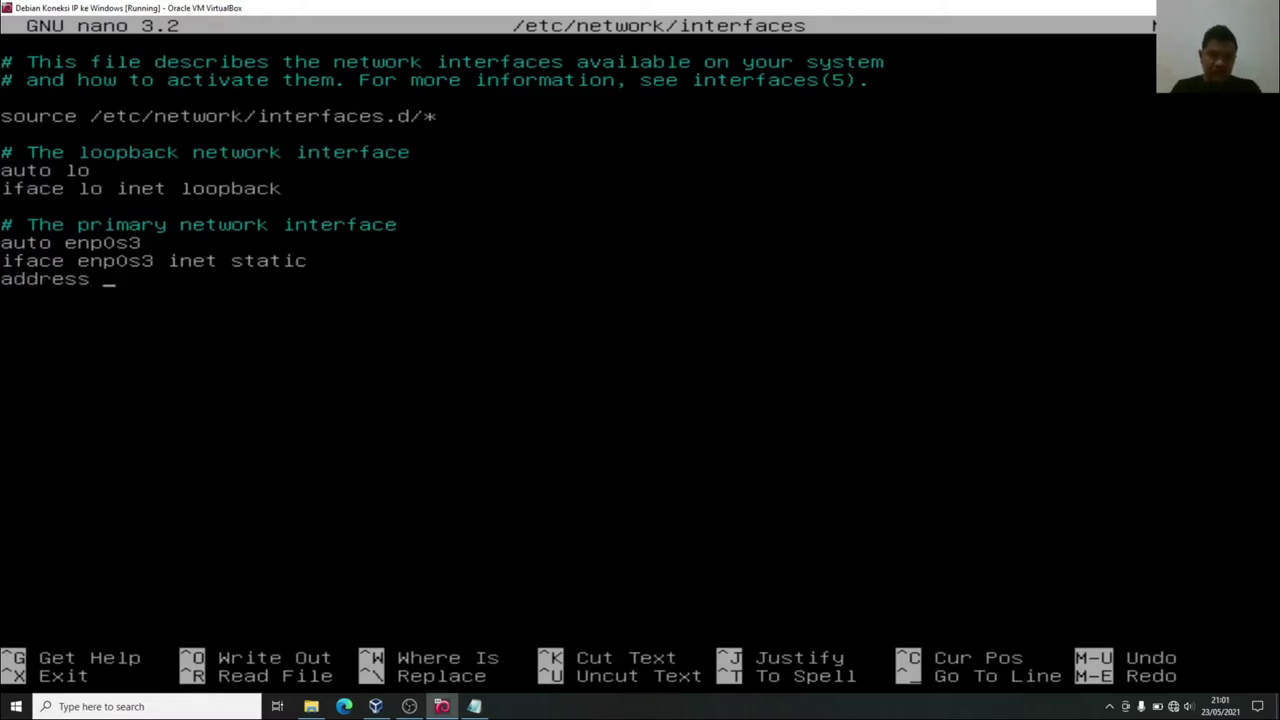
text( 192.168.1)
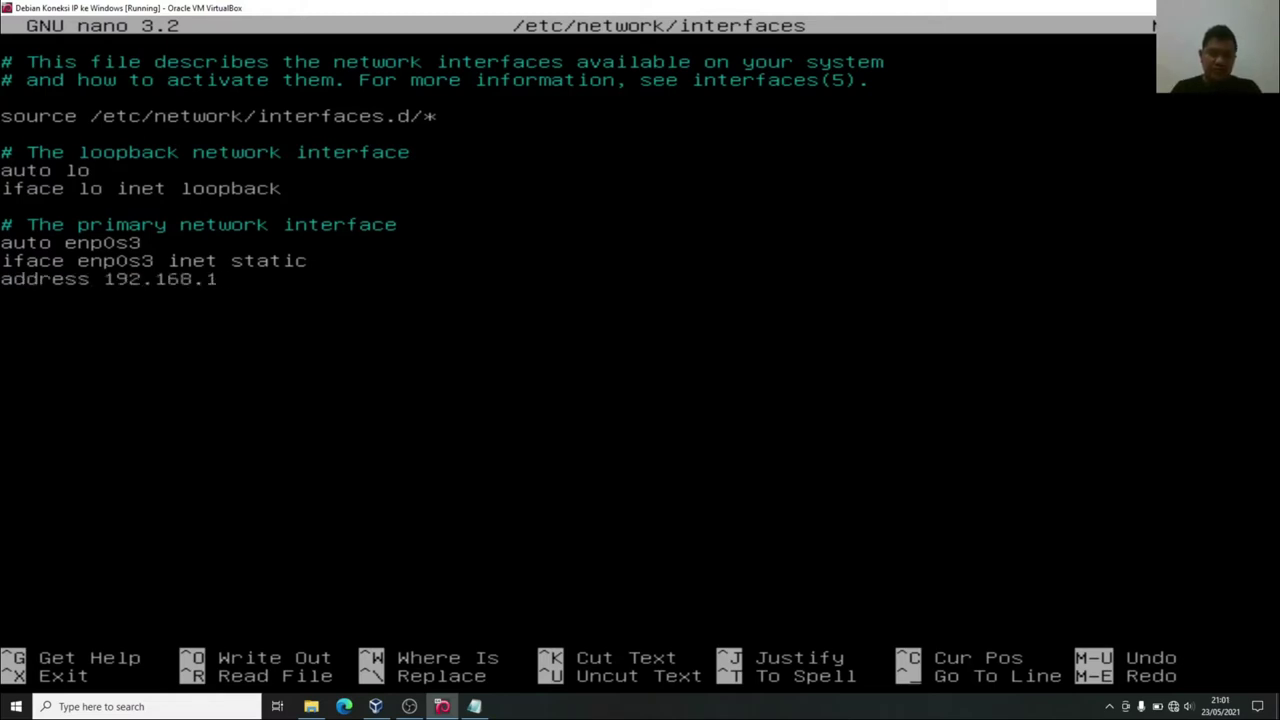
text(00.10)
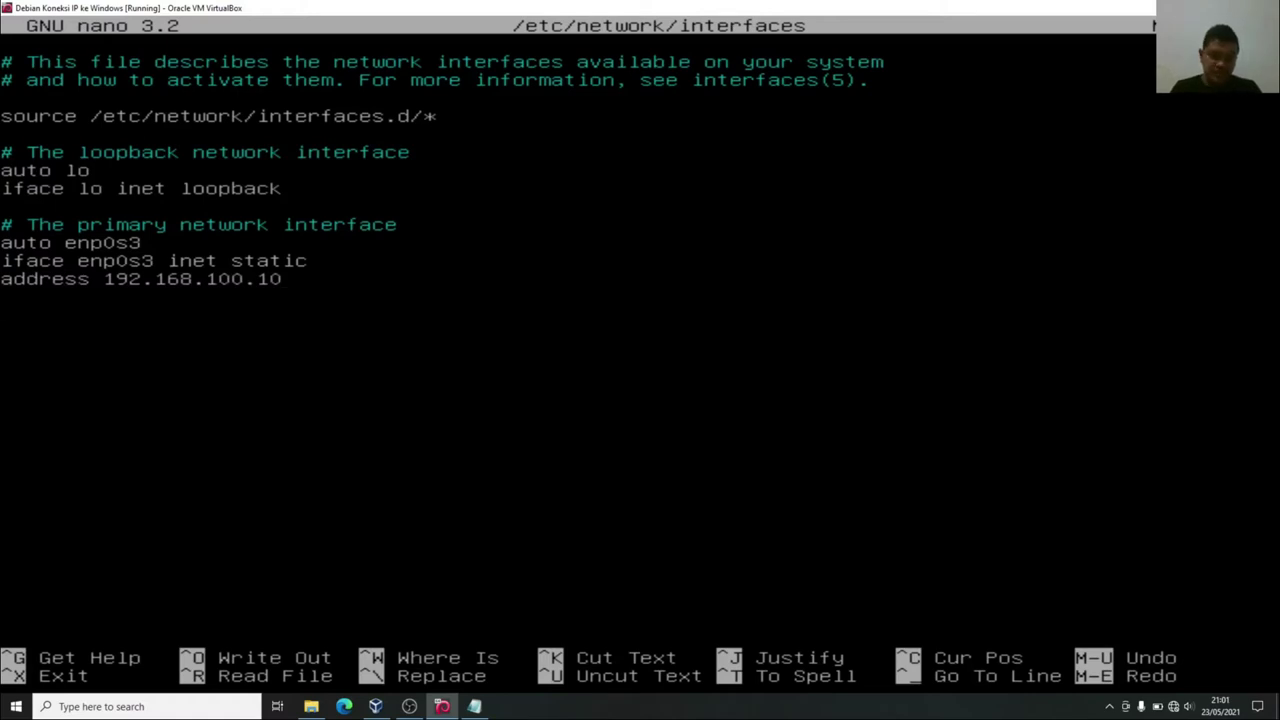
key(Return)
text(netmask )
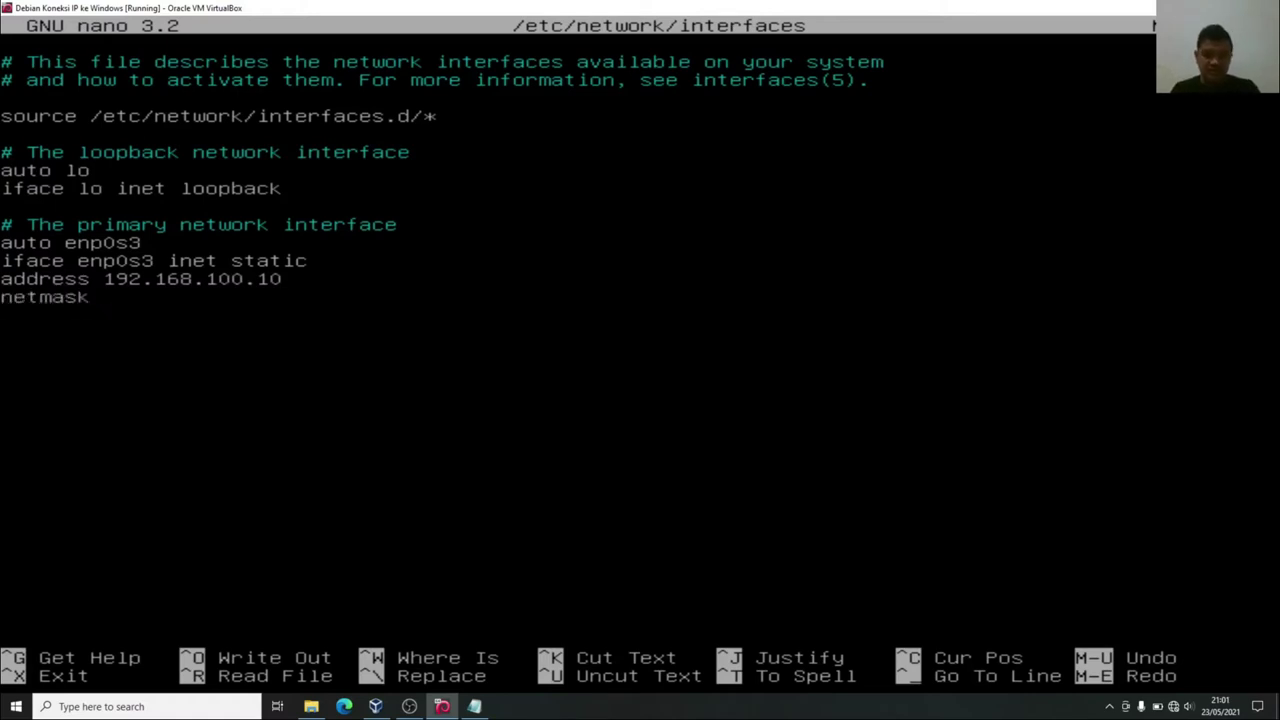
text(255.255.255)
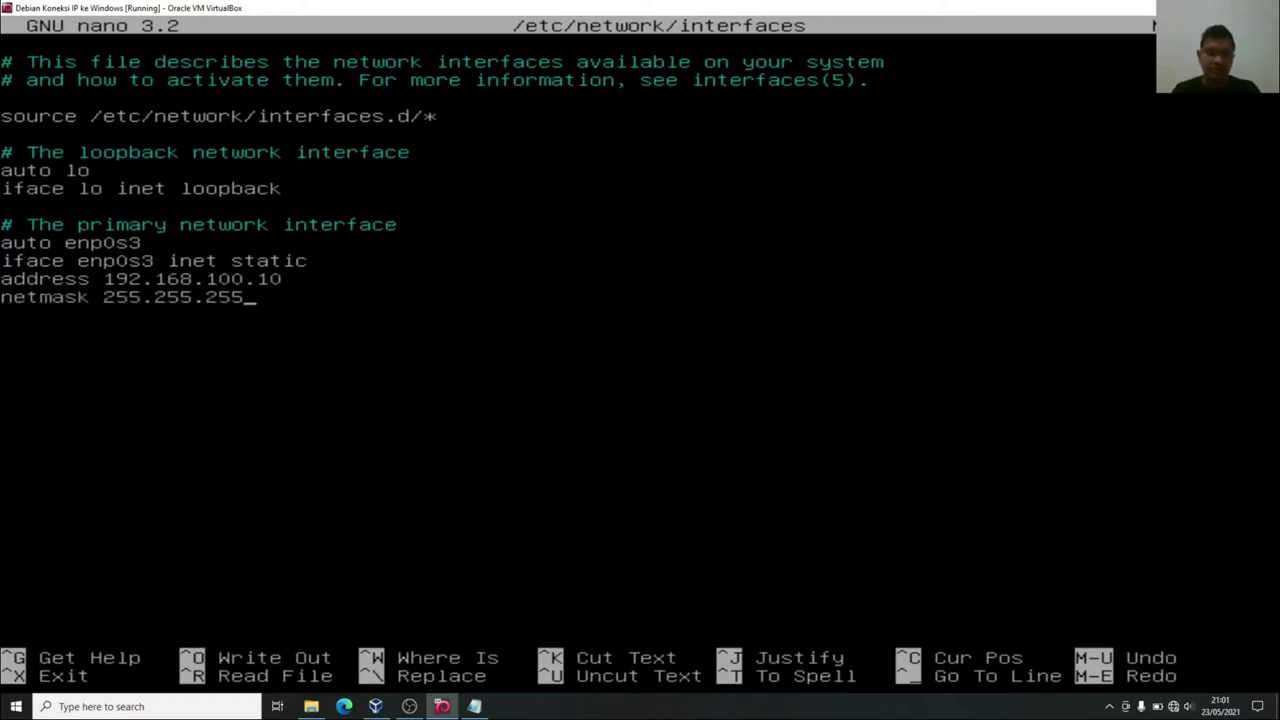
text(.0)
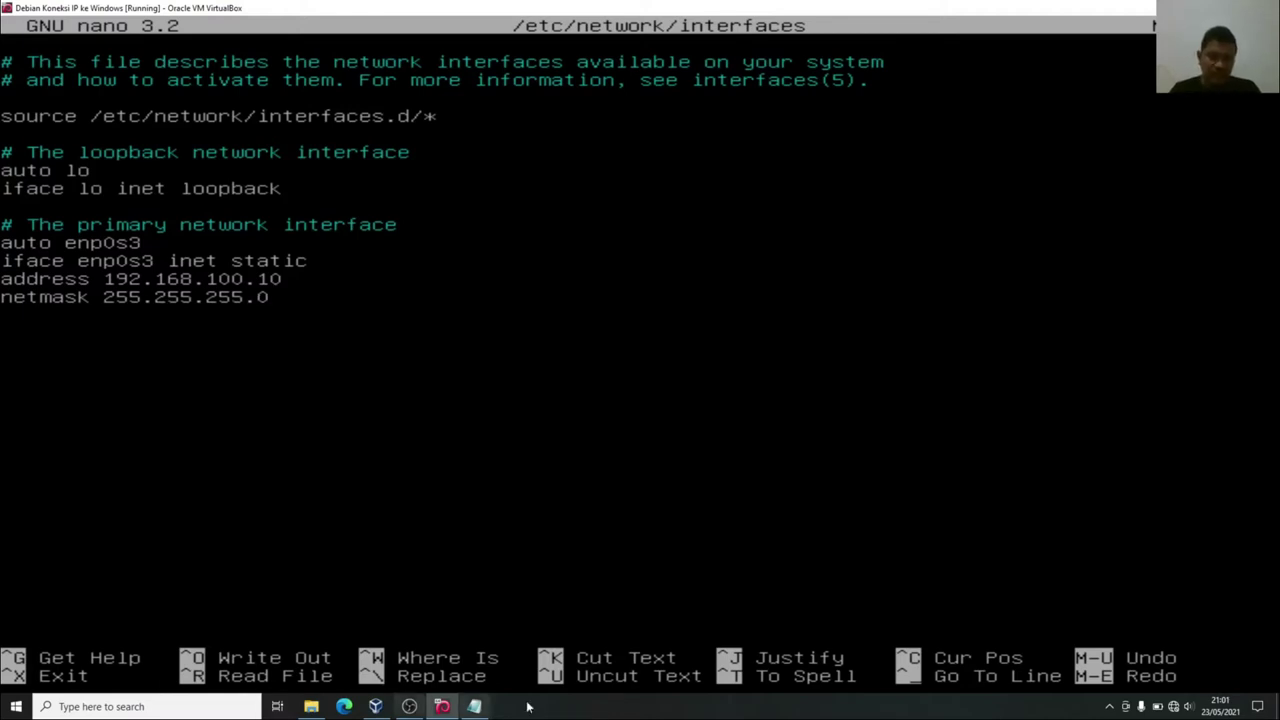
click(474, 706)
Add step 4: save changes with ctrl + o and Enter, then exit nano; minimize Notepad.
click(692, 446)
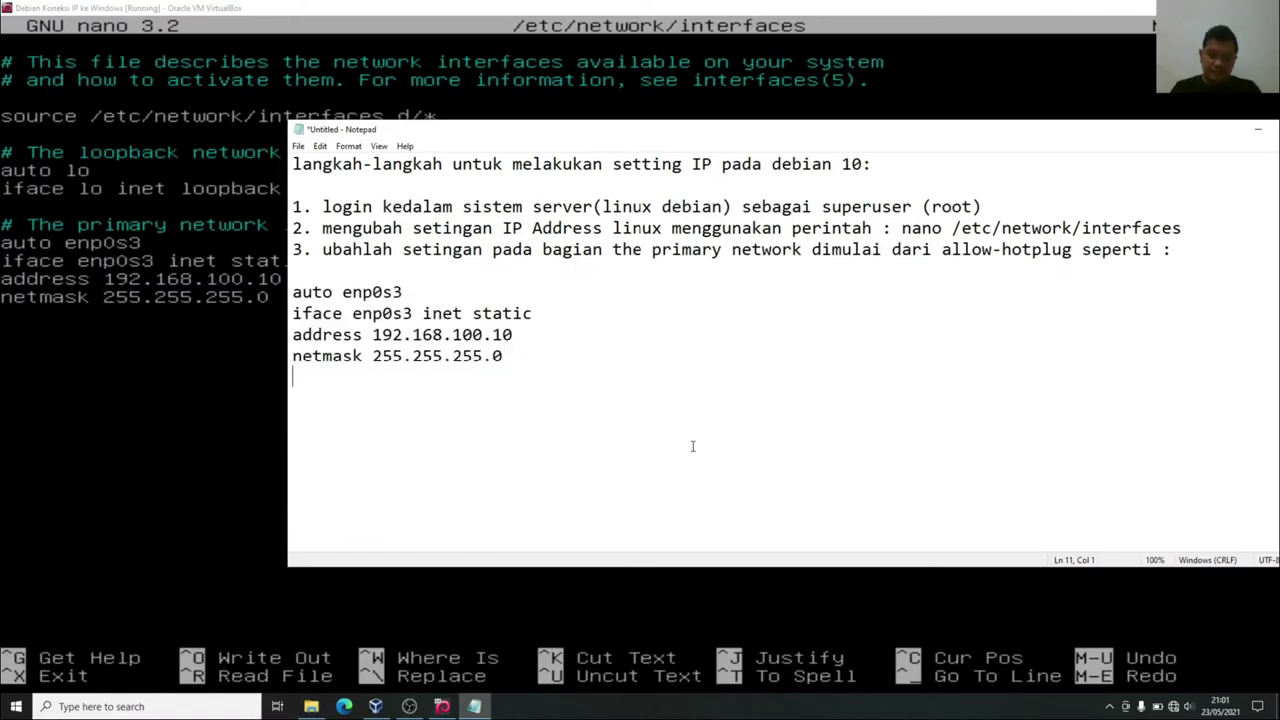
text(4. lakukan)
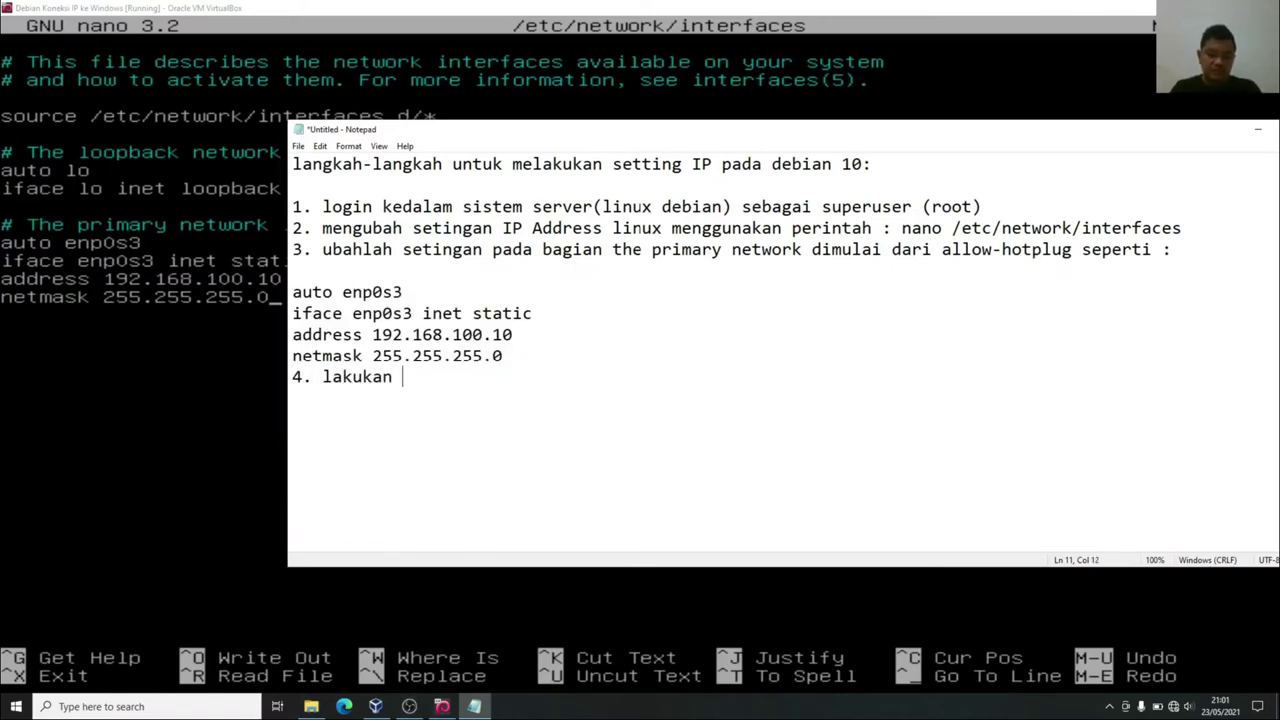
text( simpa)
key(BackSpace)
text(impan)
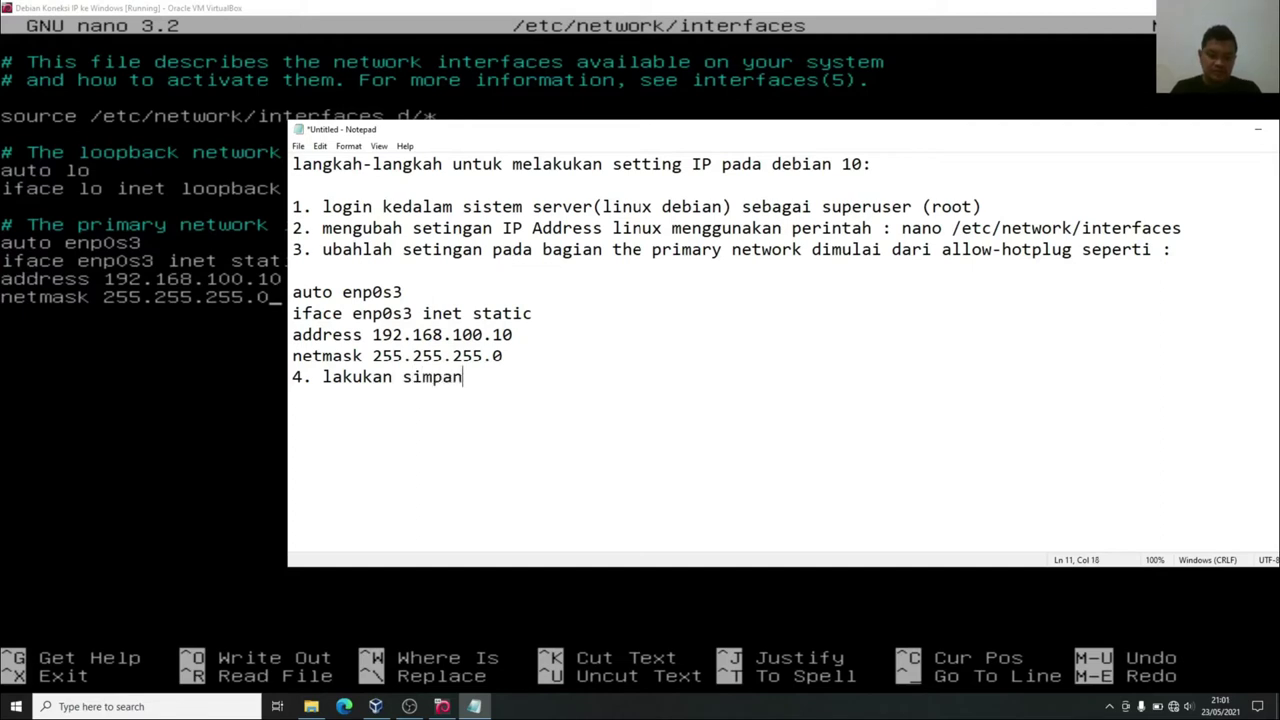
text( perubahan men)
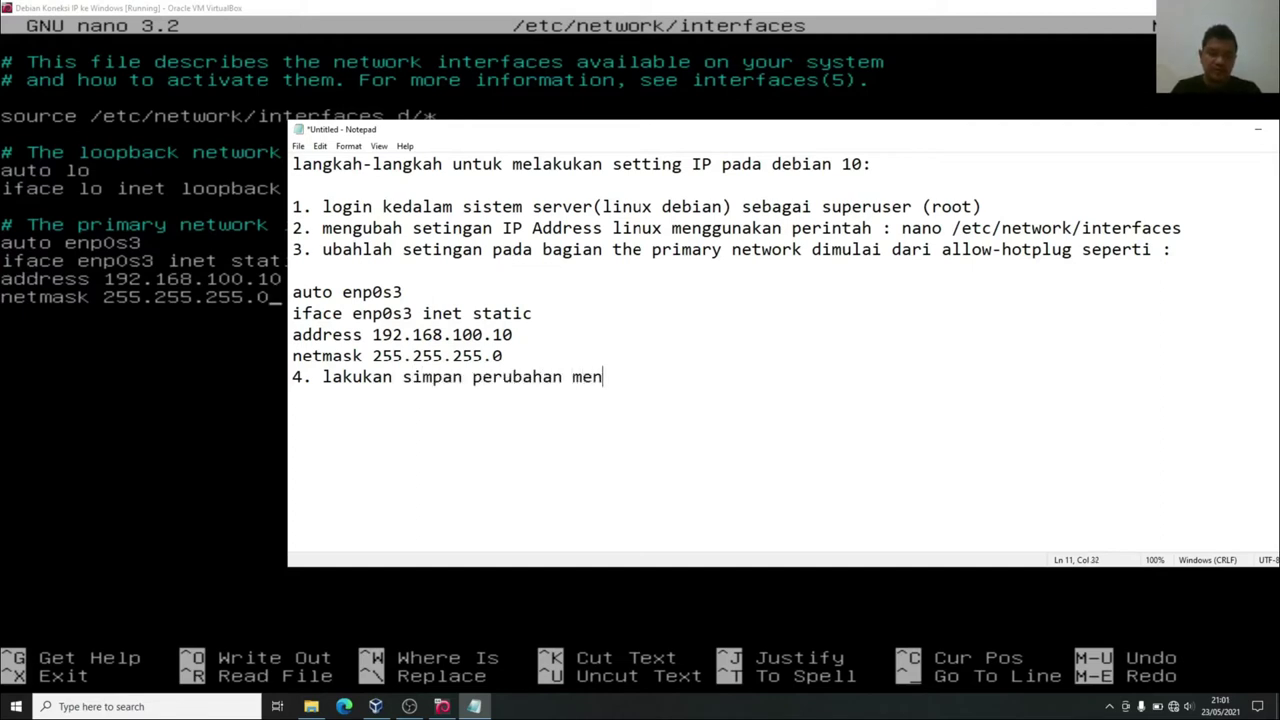
text(ggunakan tombo)
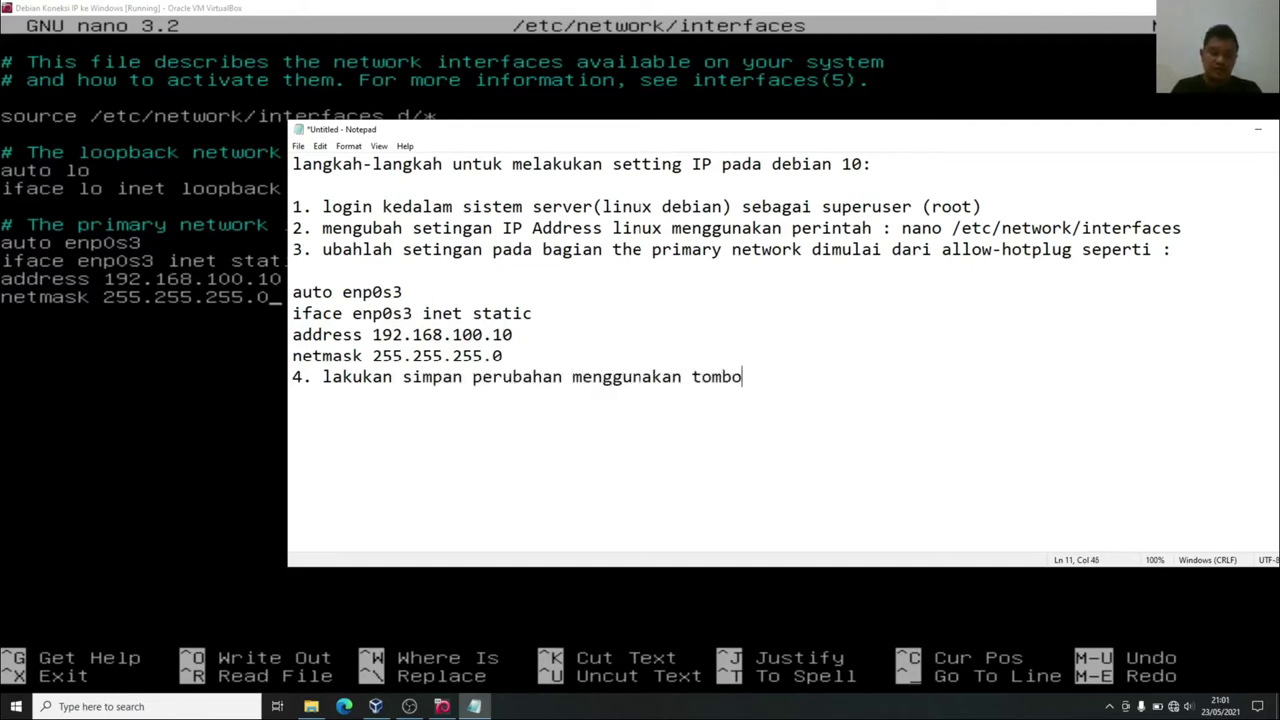
text(l ctrl)
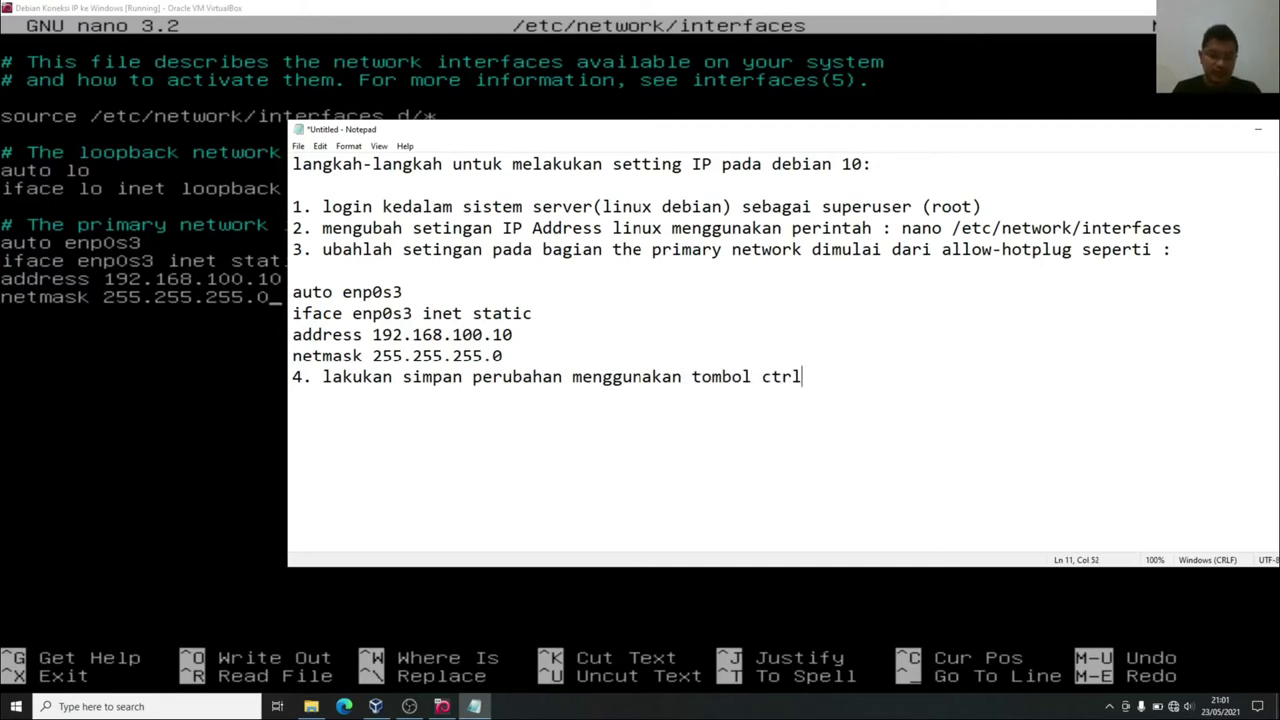
text( + o dila)
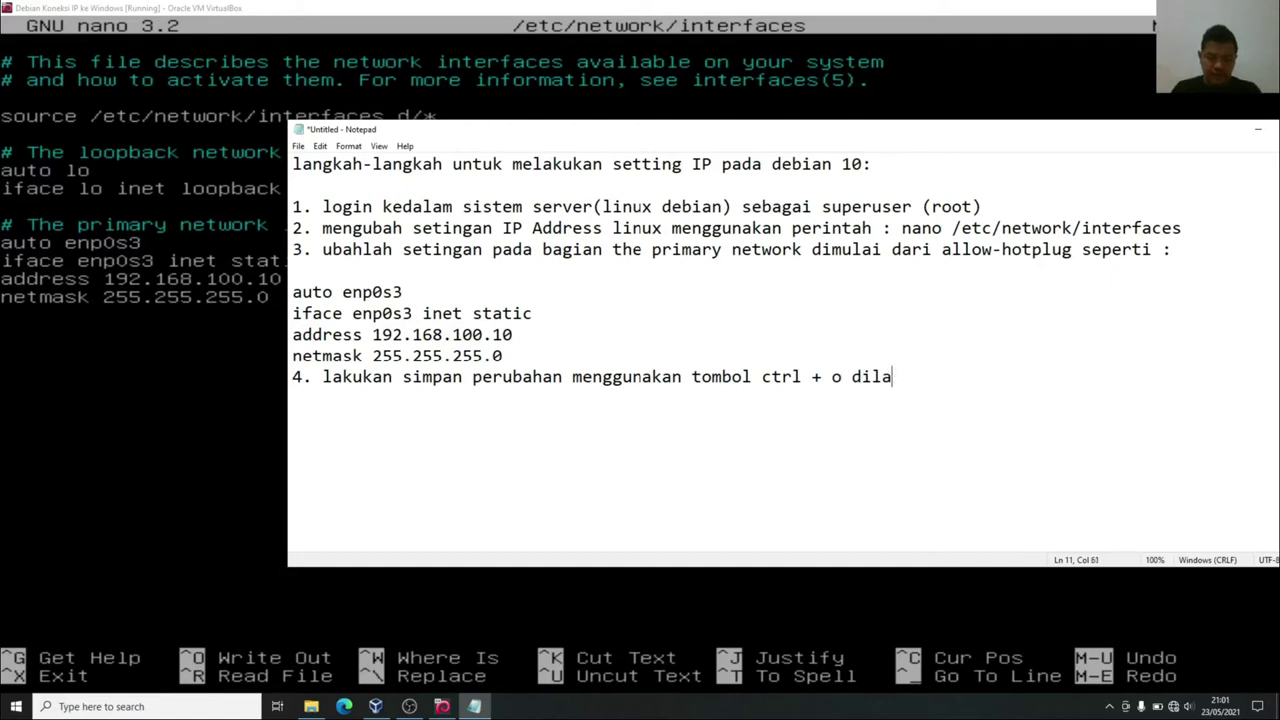
text(njutkan e)
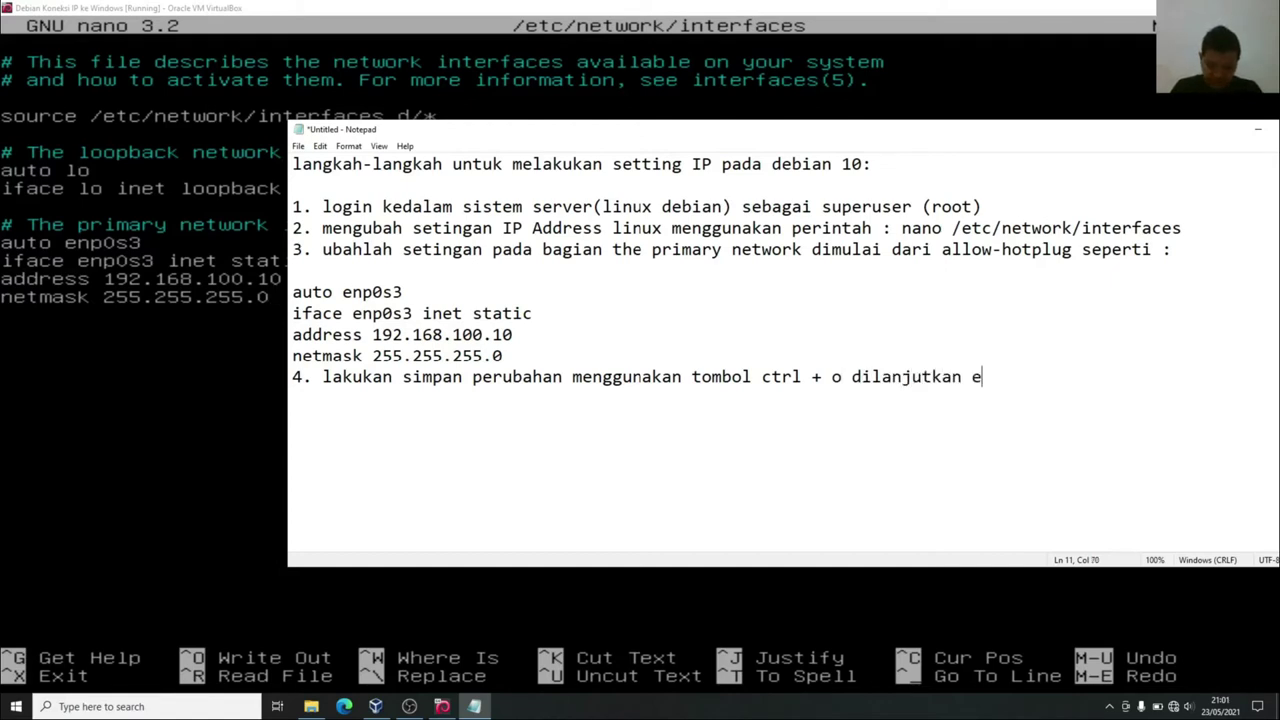
text(nter kem)
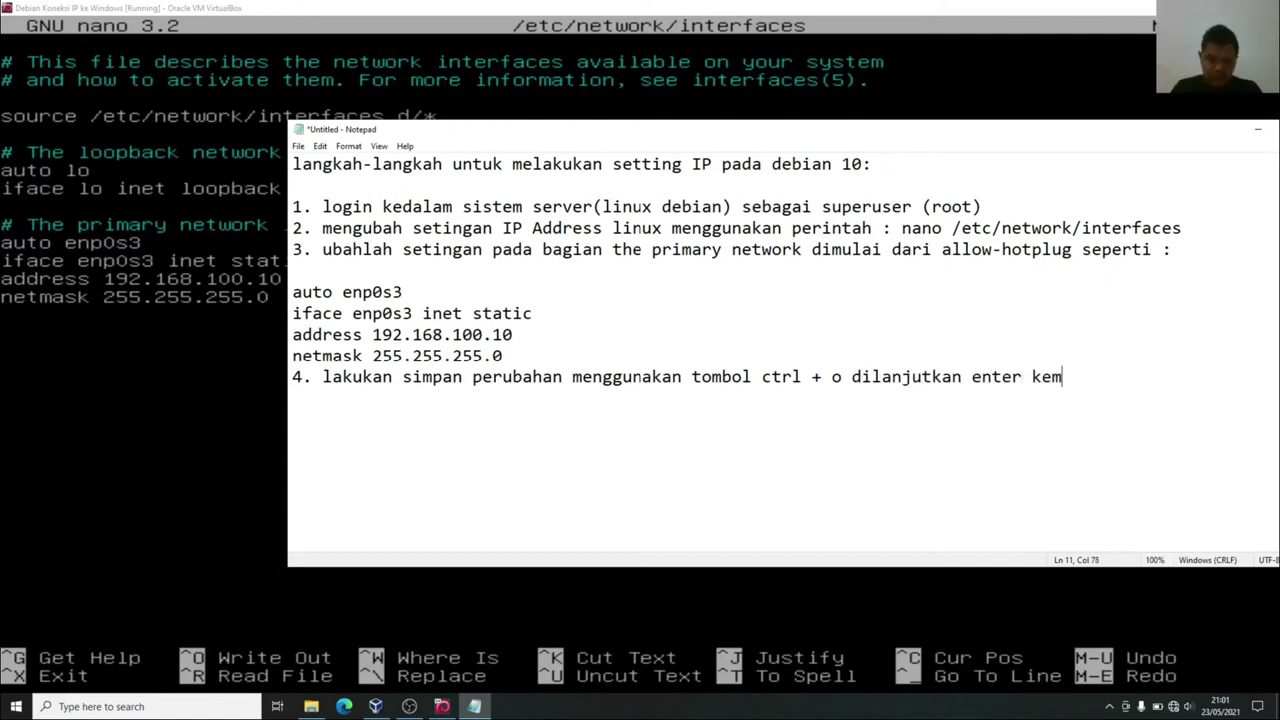
text(udian keluar )
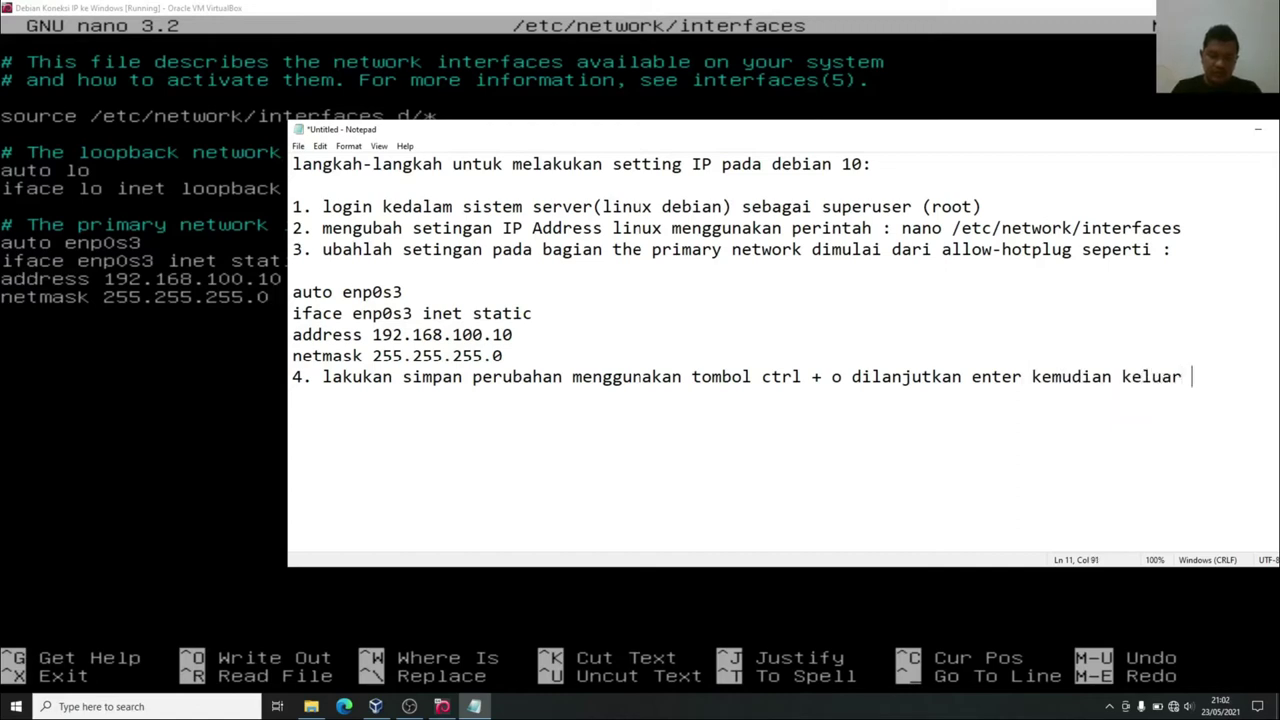
text(ctrl + x)
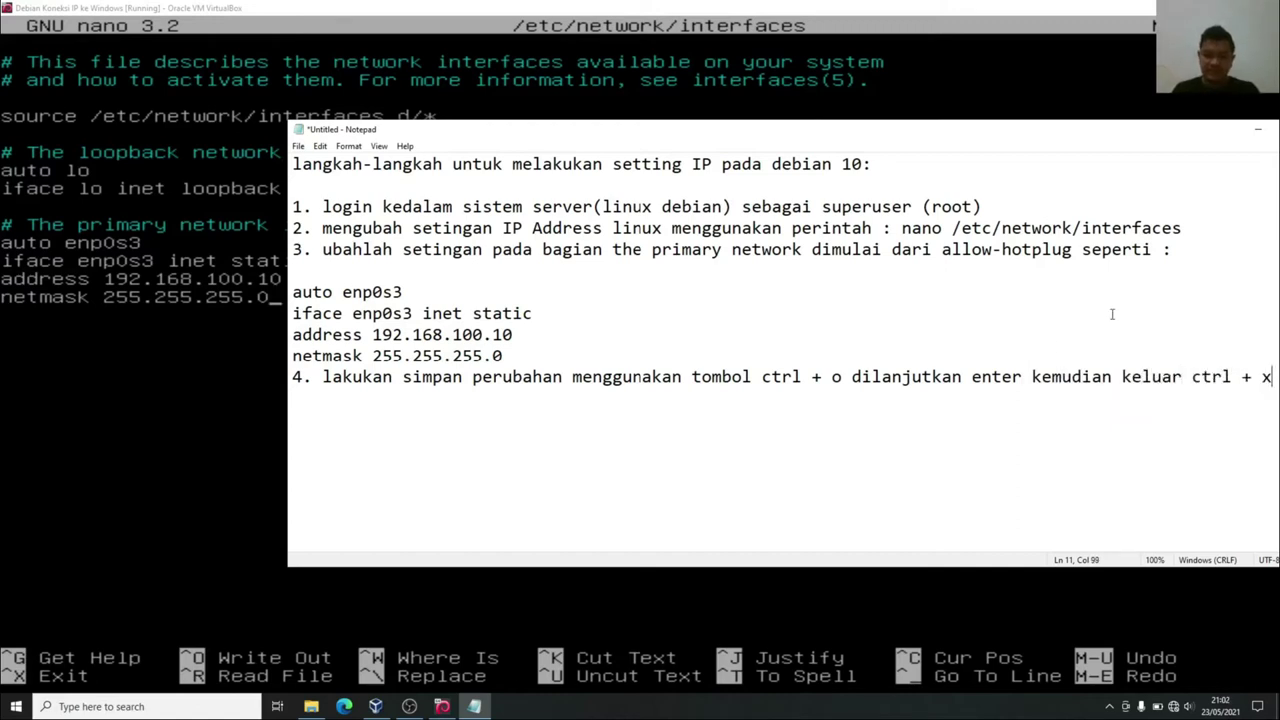
drag(990, 136, 870, 142)
double_click(211, 389)
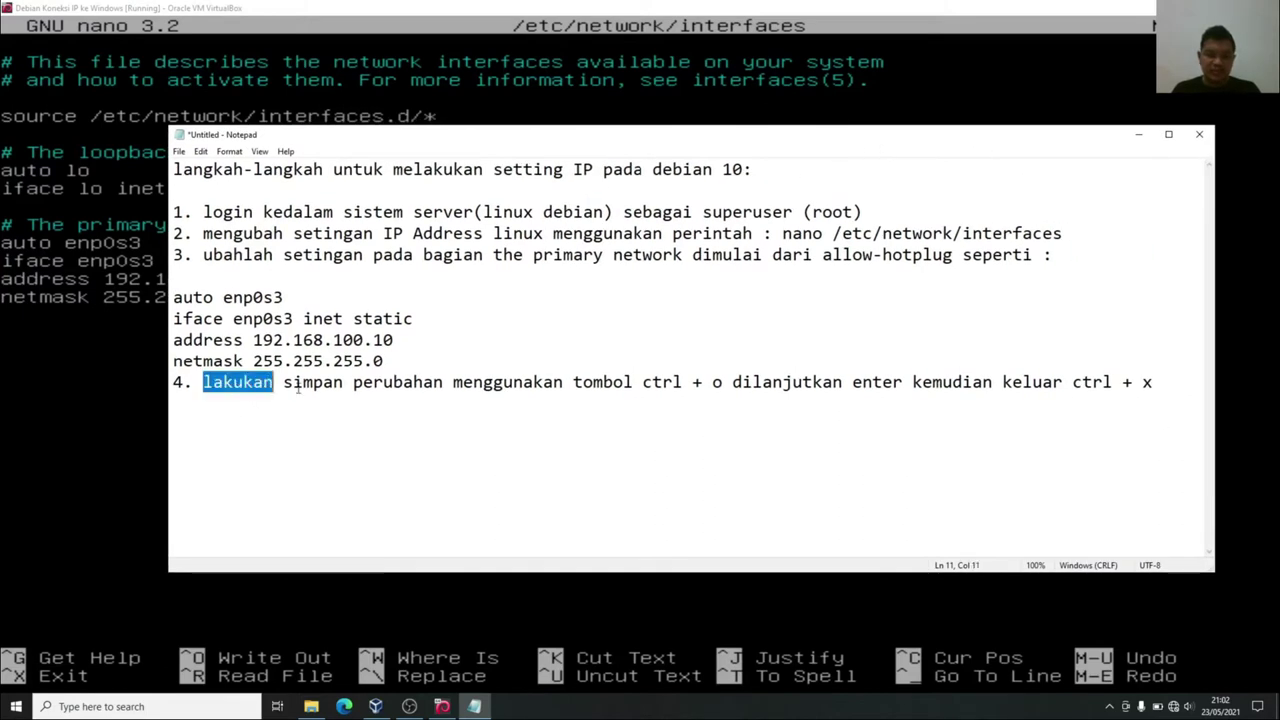
drag(297, 389, 1153, 393)
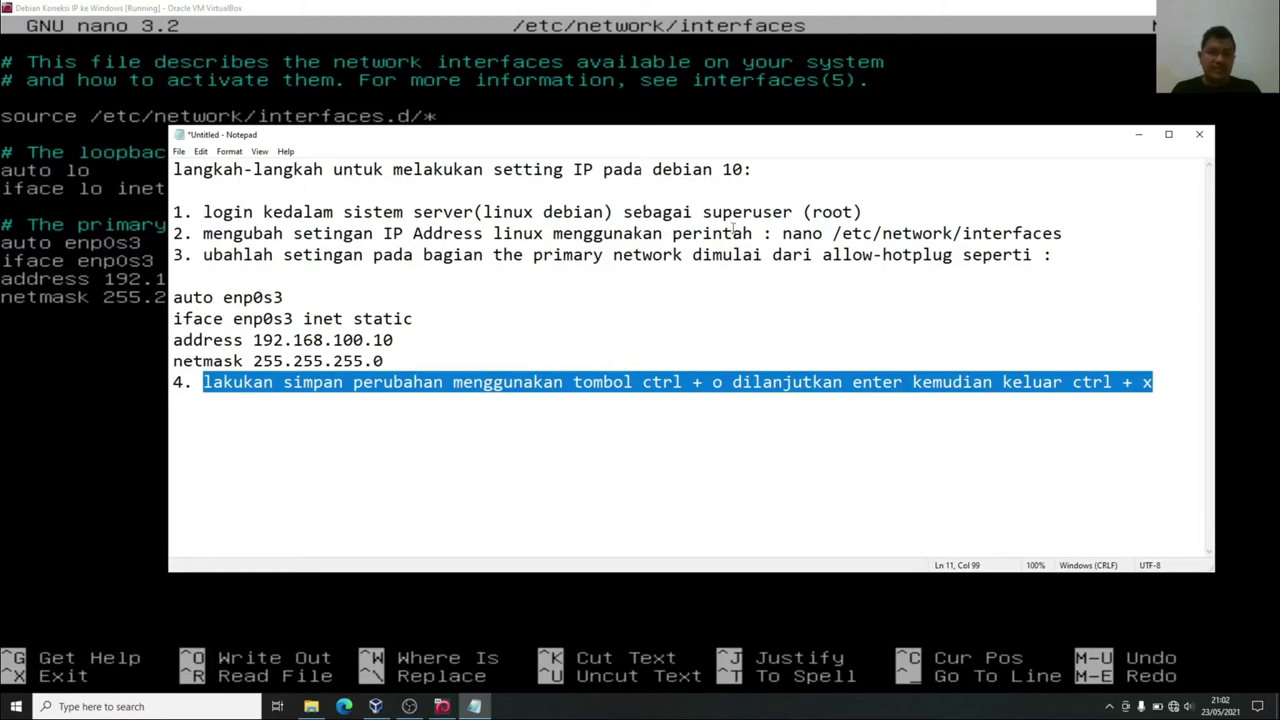
click(1139, 134)
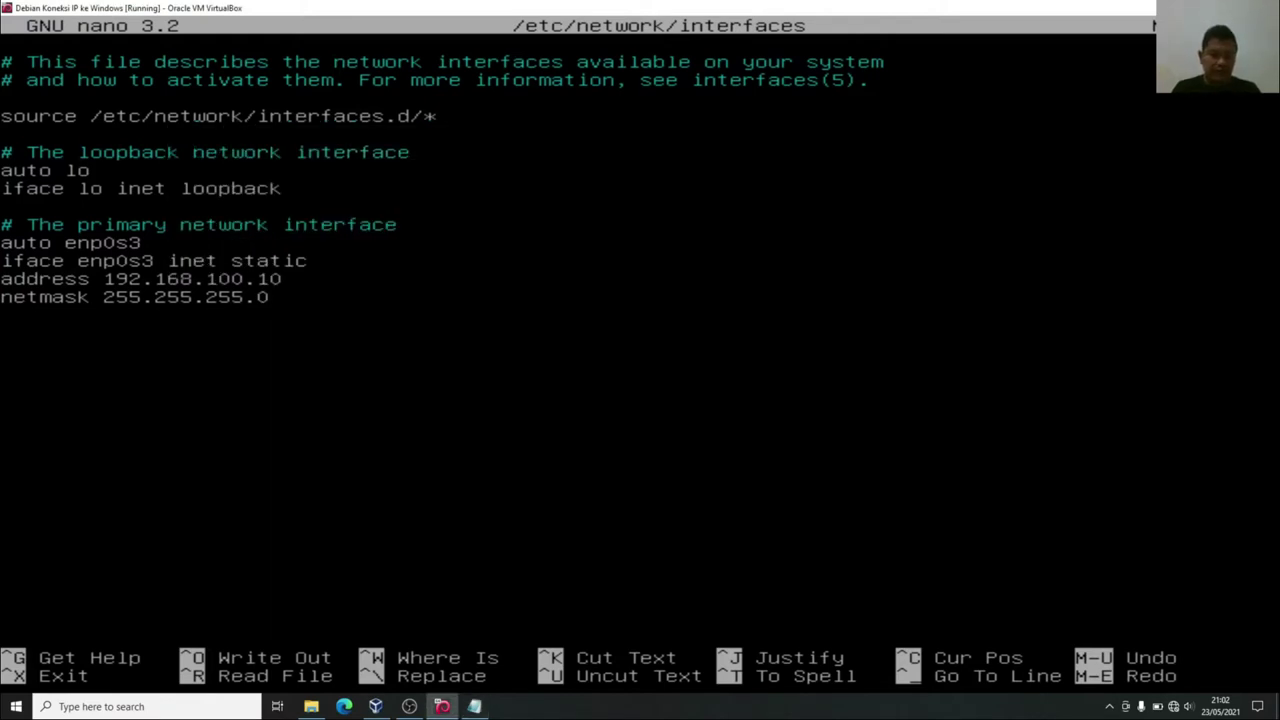
Save /etc/network/interfaces (14 lines), exit nano, and clear to a bare root prompt.
key(ctrl+o)
key(Return)
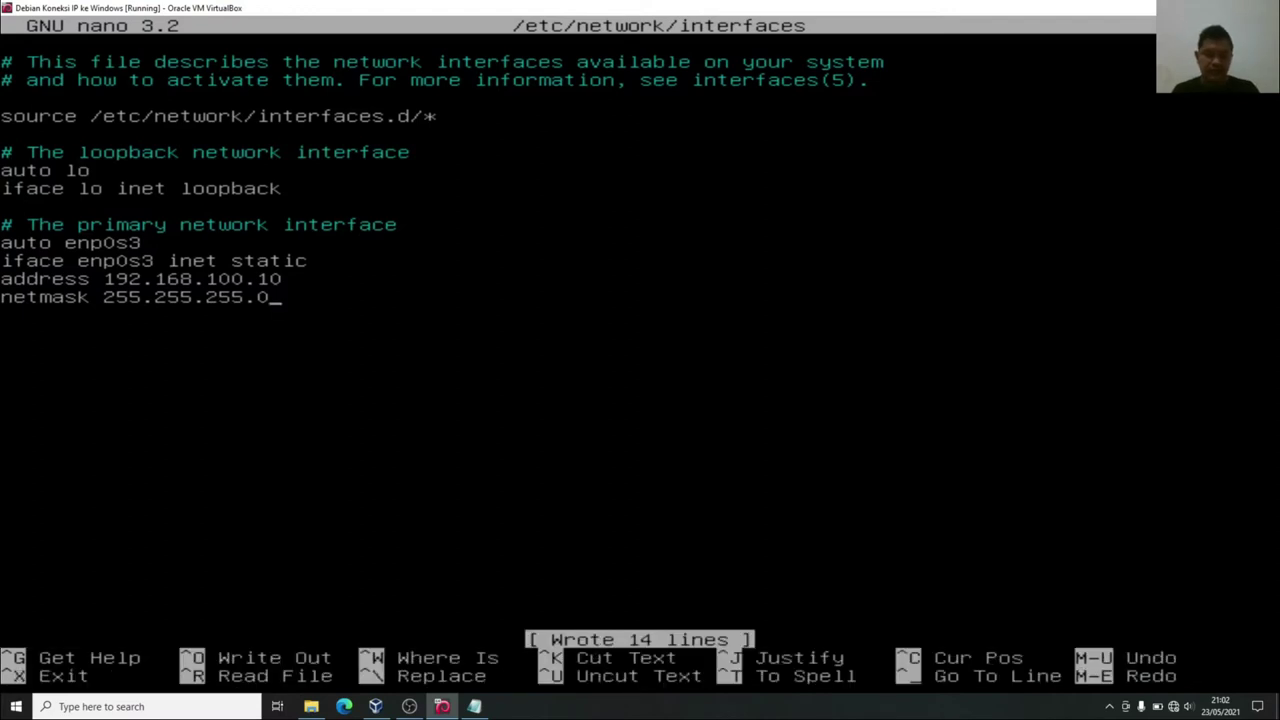
key(ctrl+x)
text(clear)
key(Return)
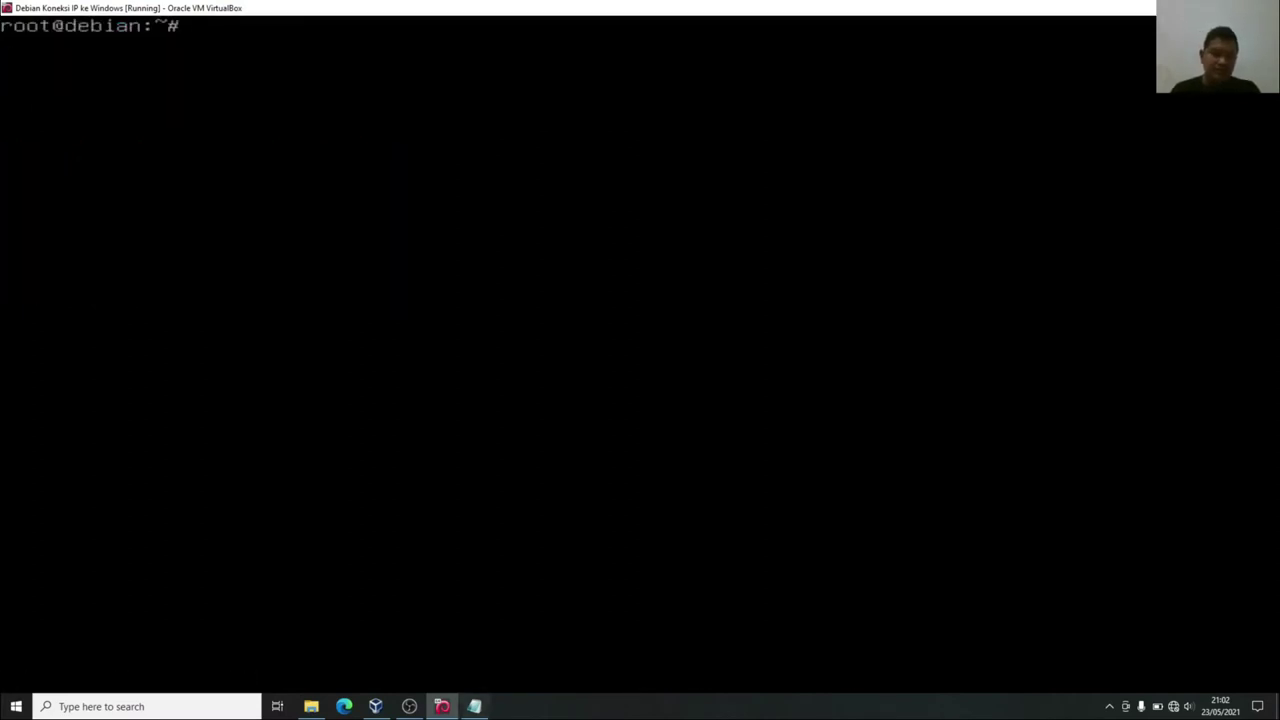
click(474, 706)
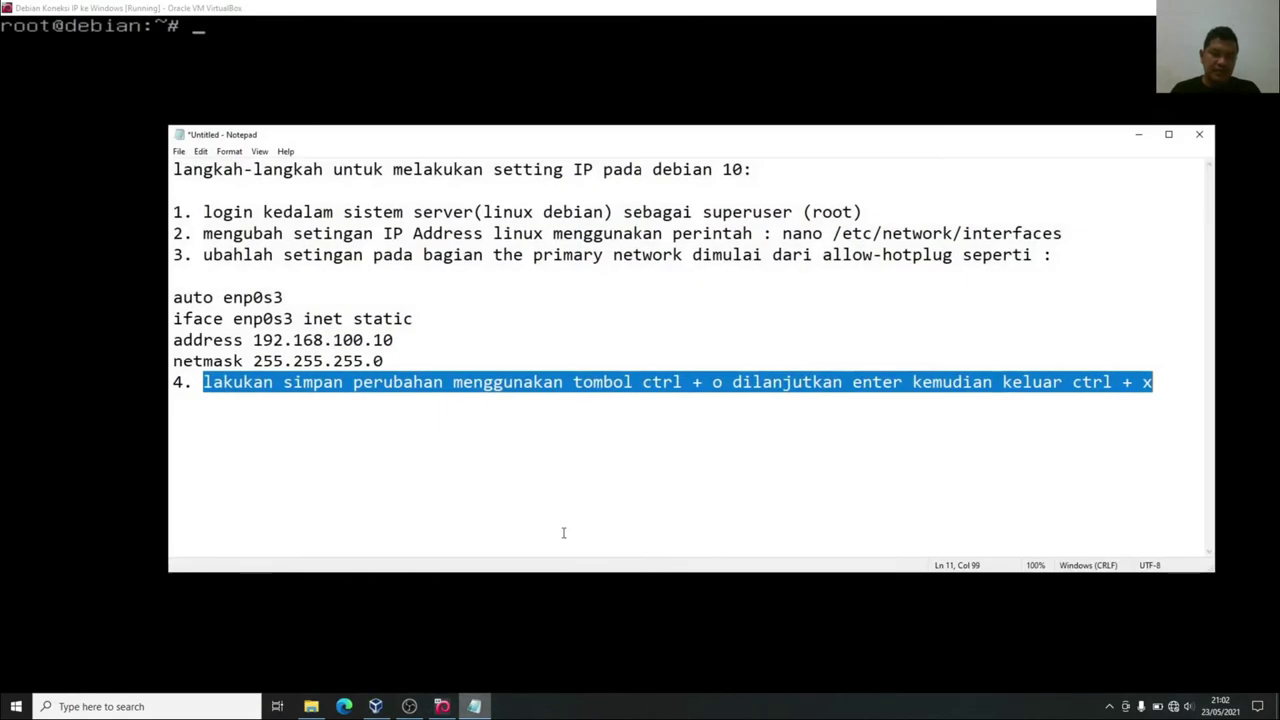
Type step 5 on a new line: restart with /etc/init.d/networking restart, check for green OK.
click(1177, 379)
key(Return)
text(5)
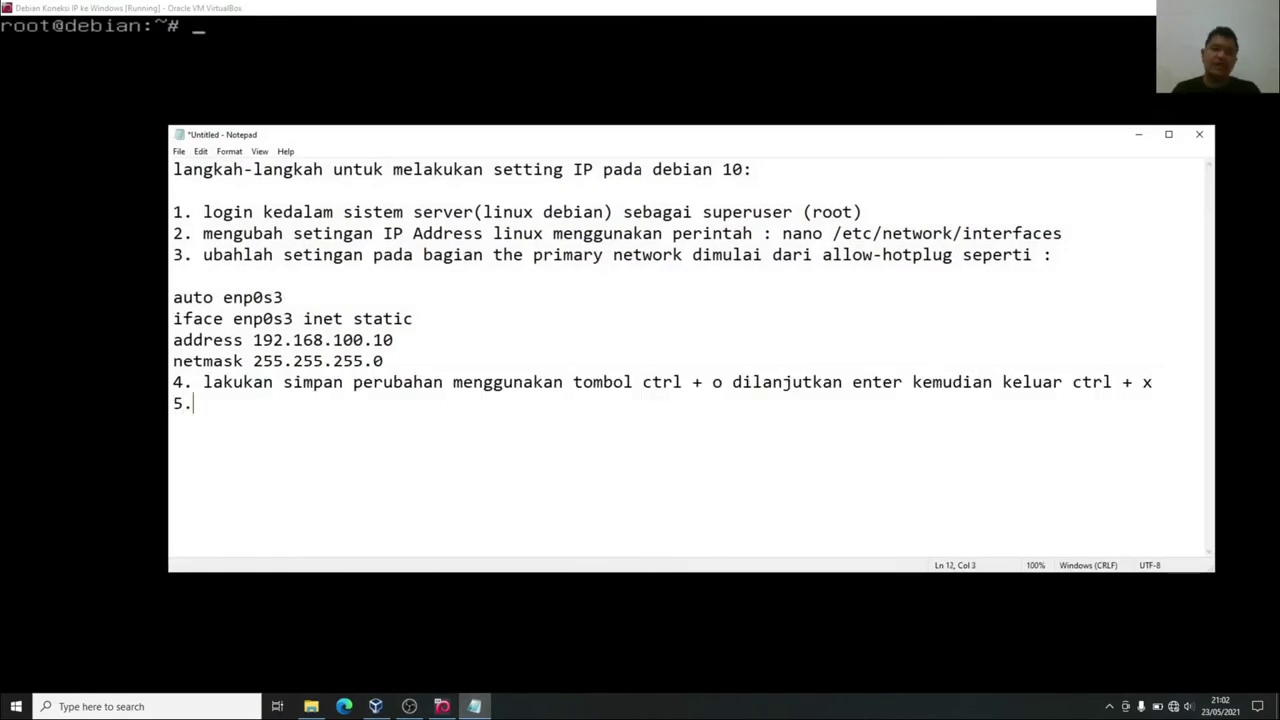
text(. mel)
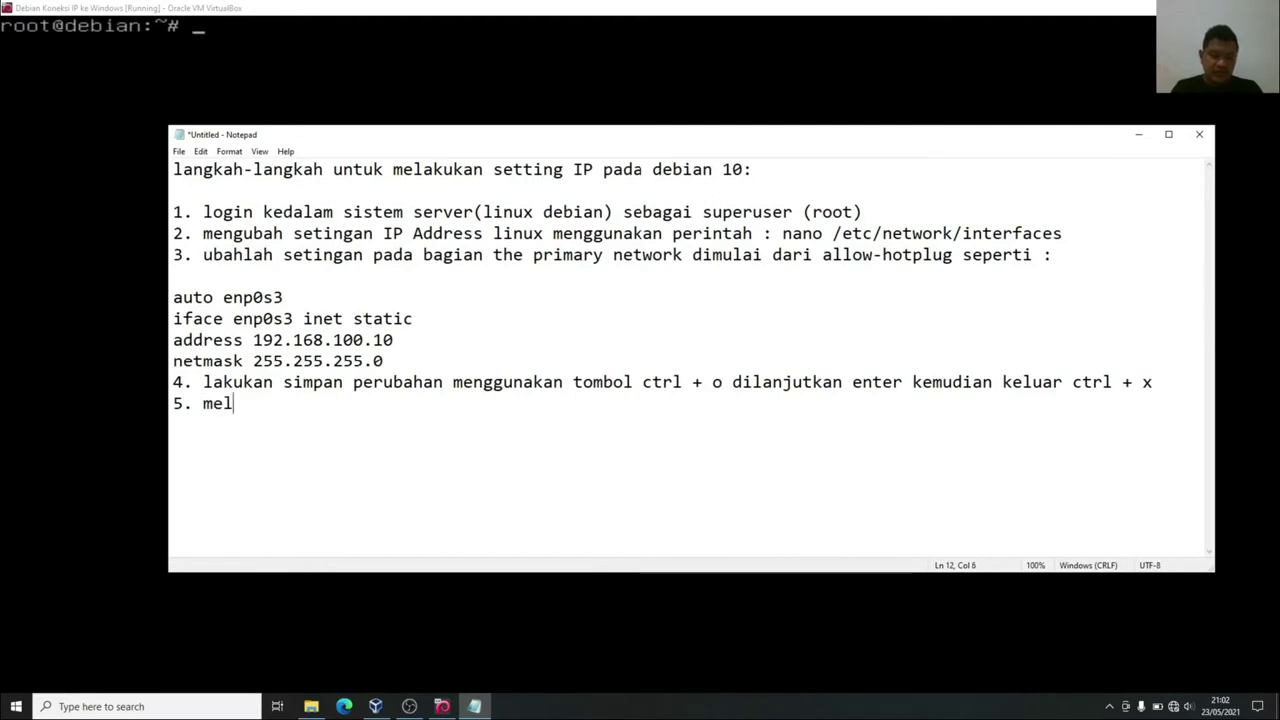
text(akukan r)
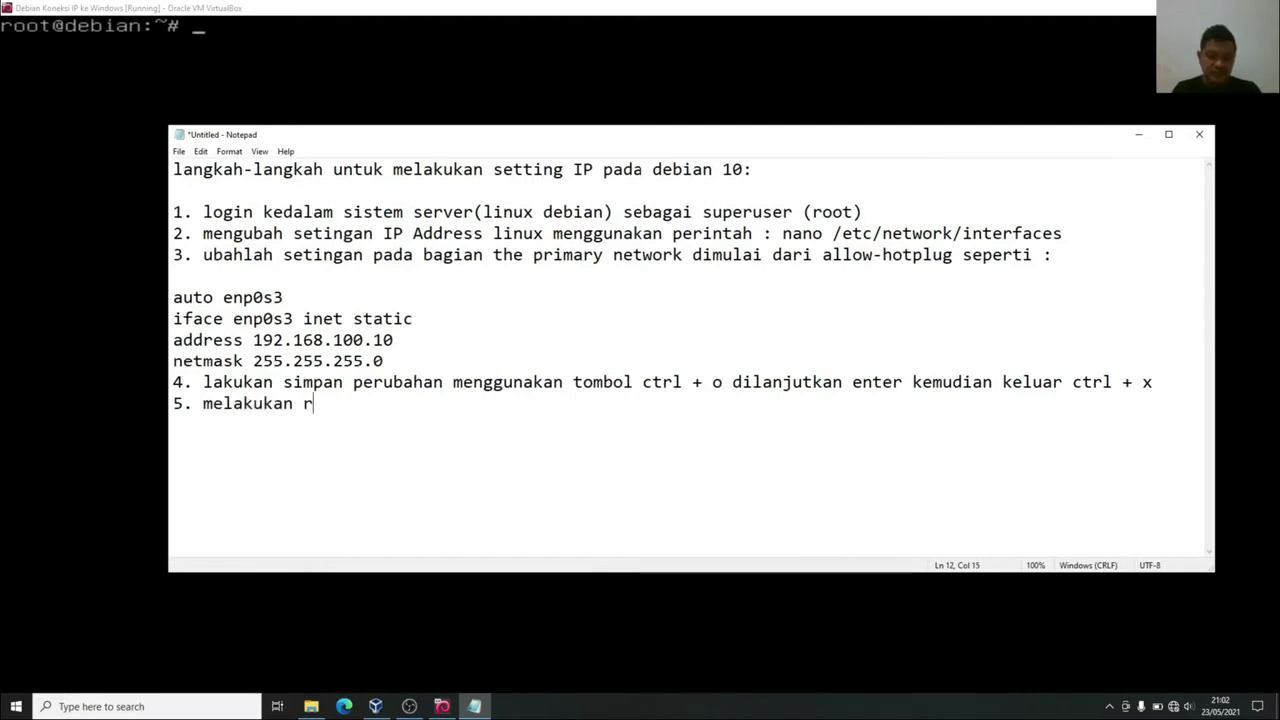
text(estart )
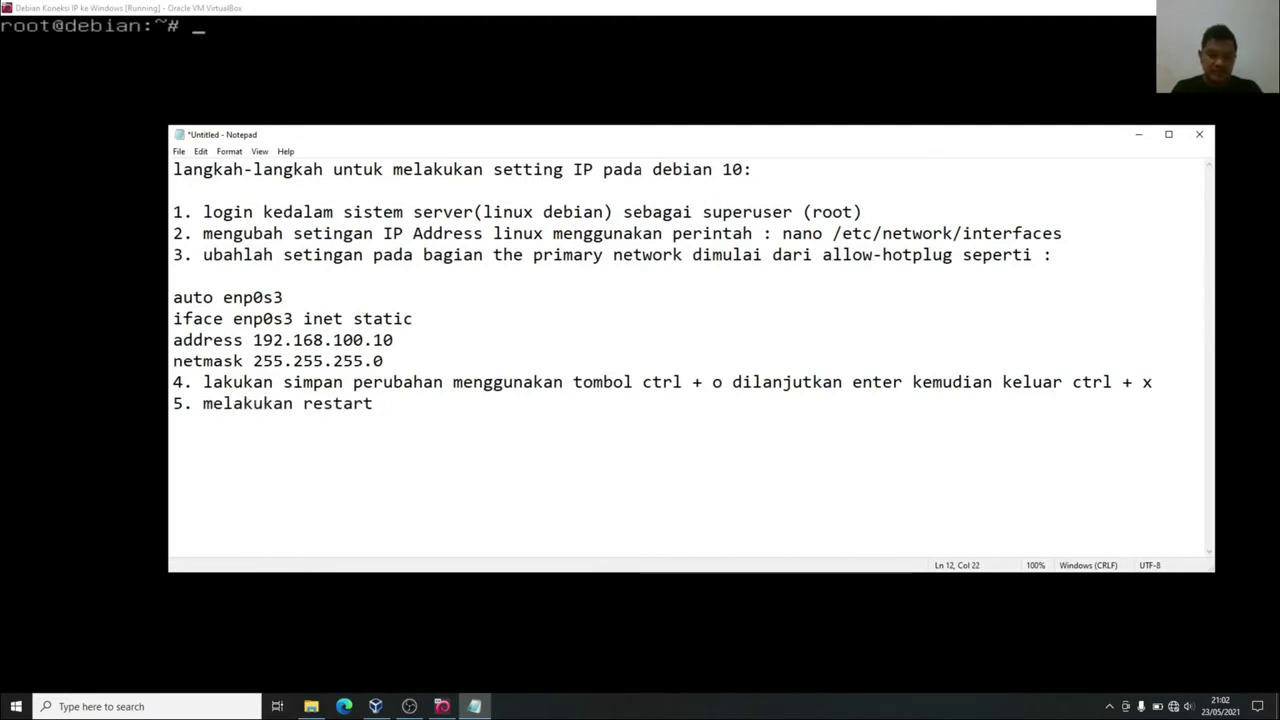
text(pengaturan I)
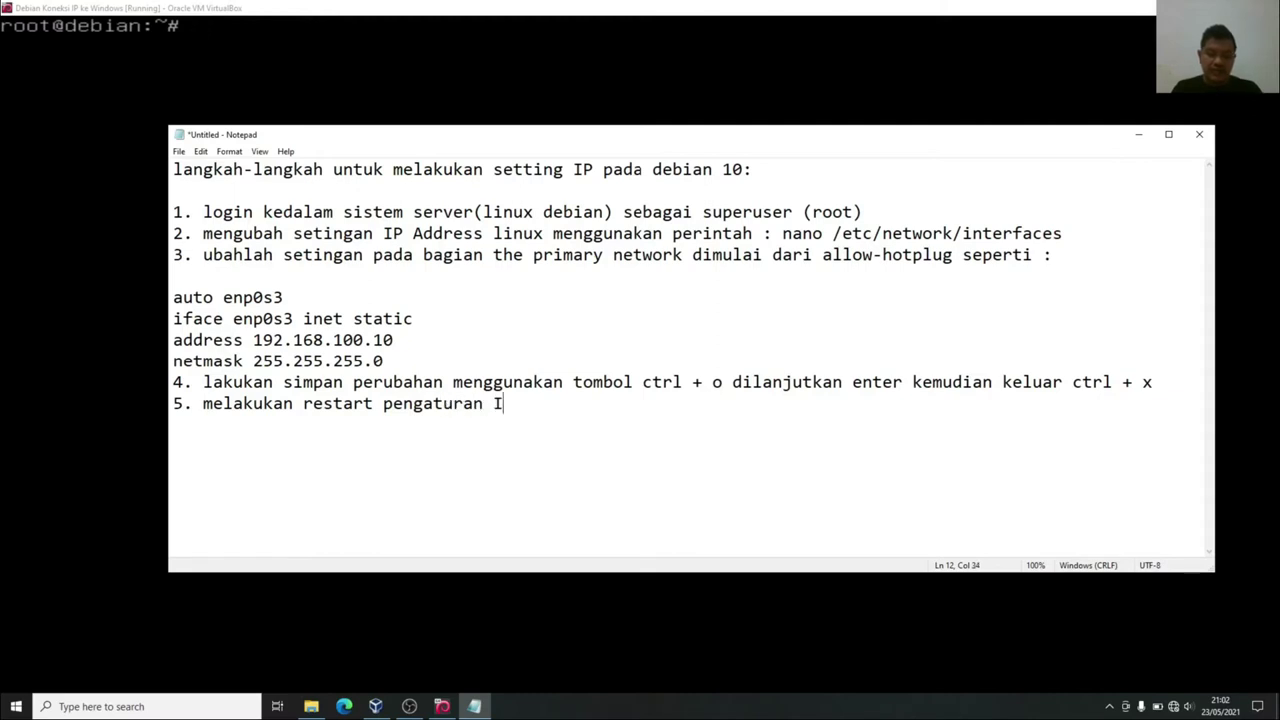
text(P menggunakan )
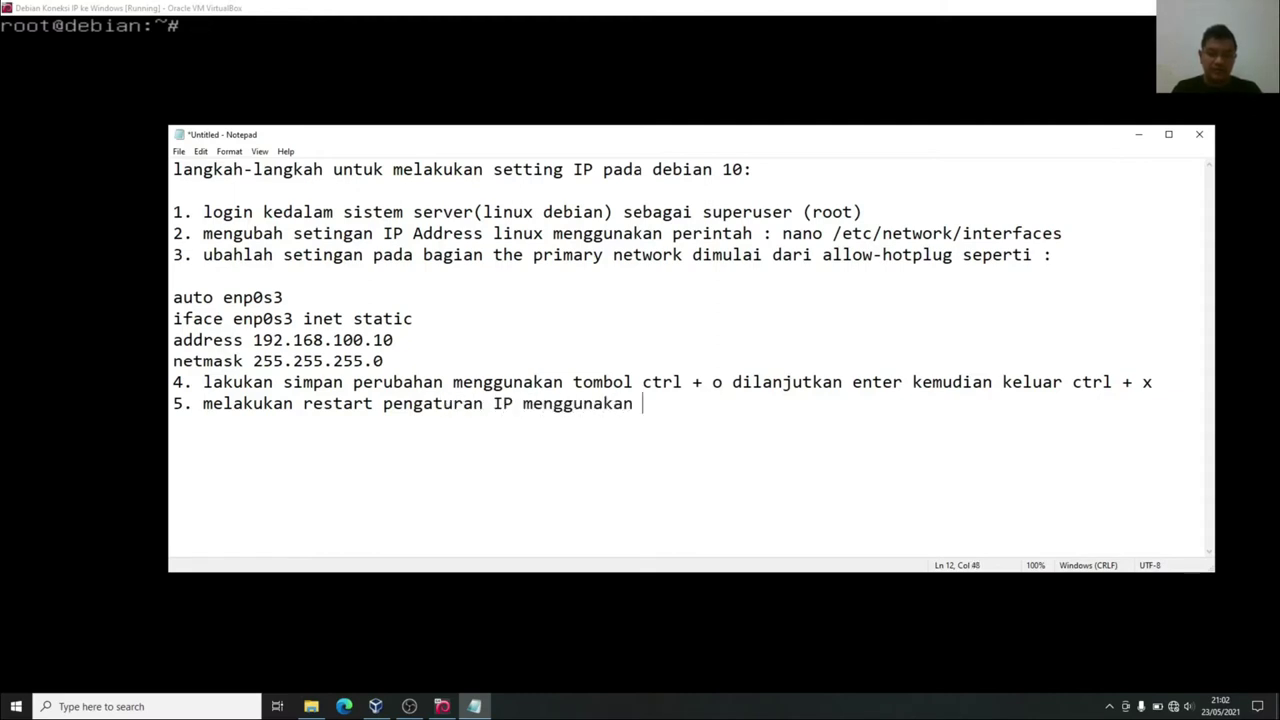
text(perintah)
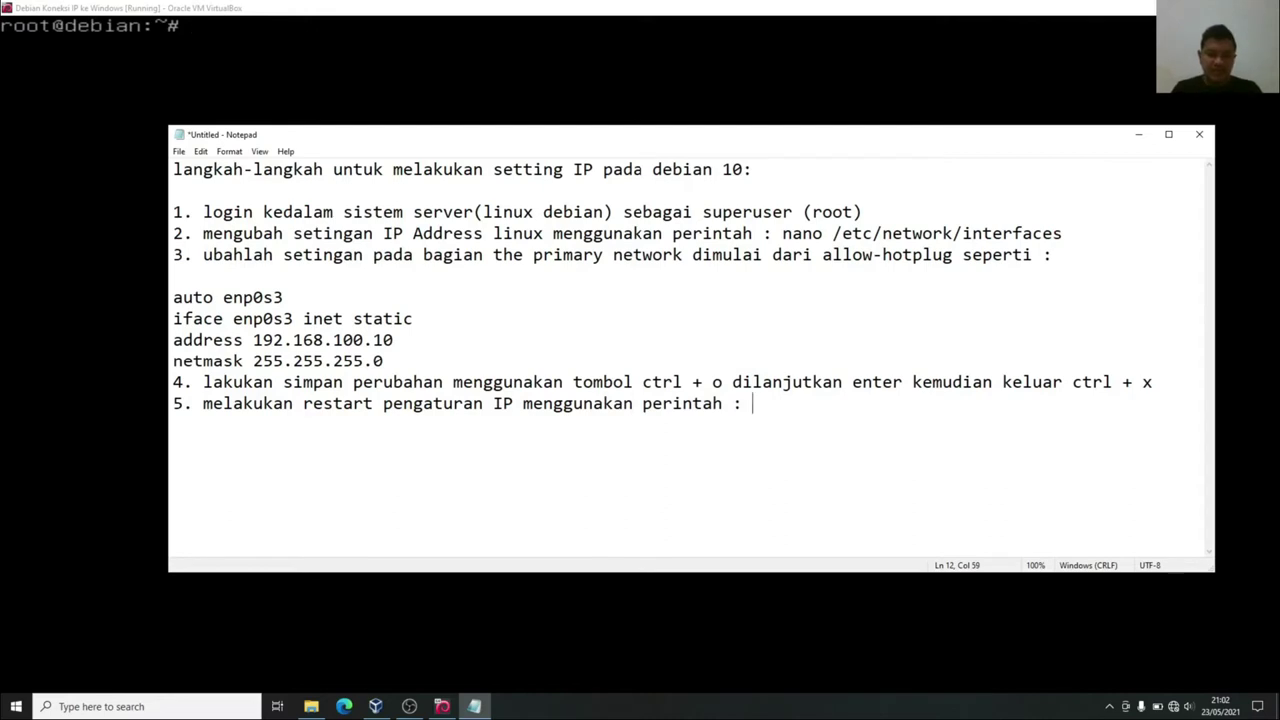
text( : /etc/)
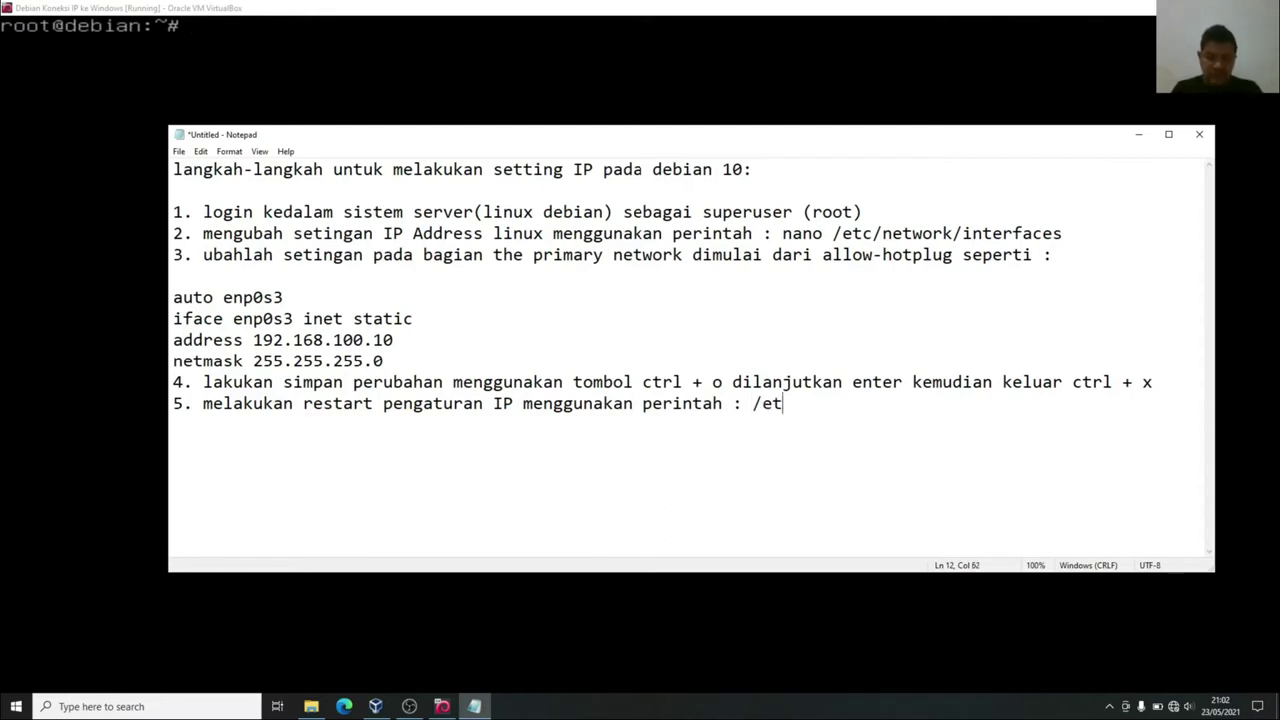
text(t.)
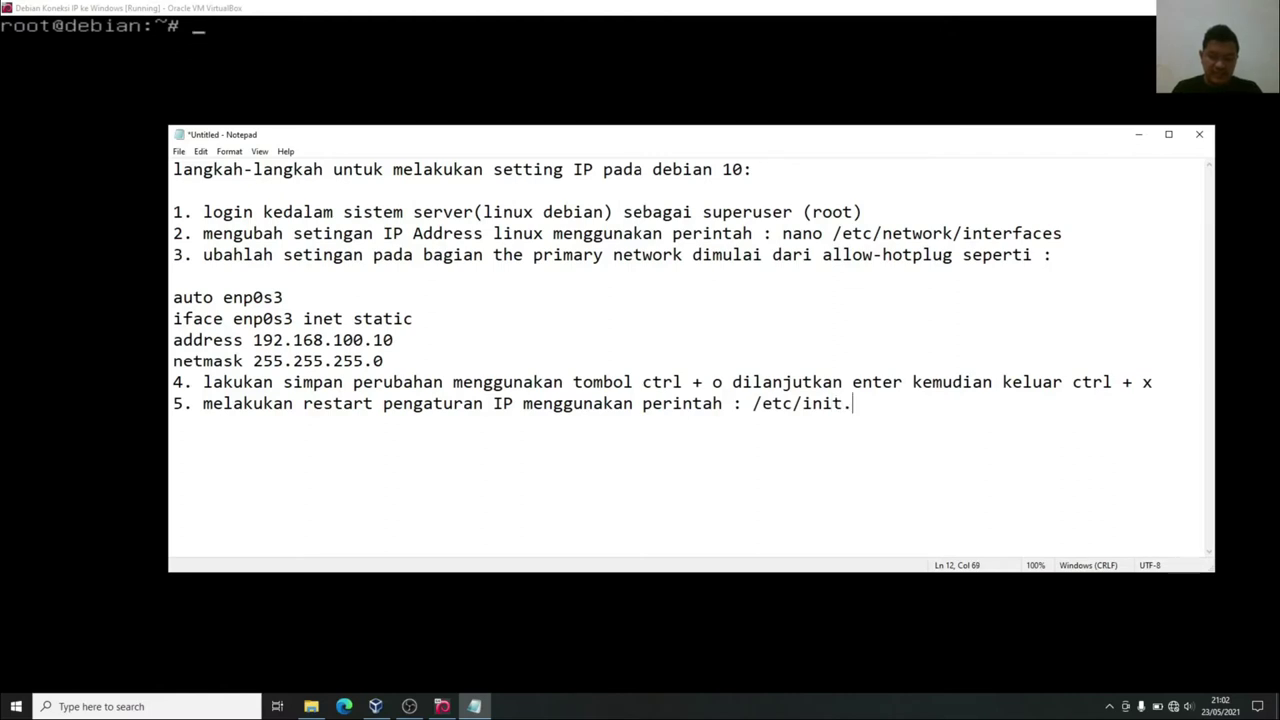
text(d/networ)
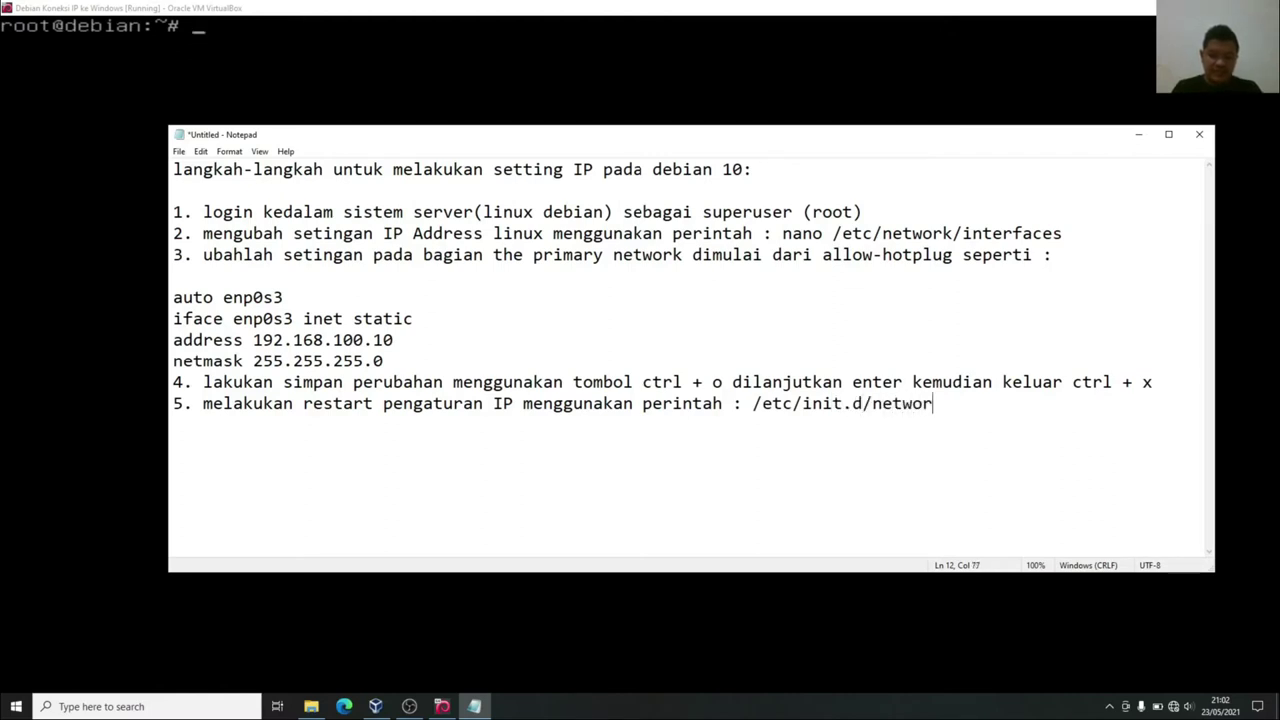
text(king restar)
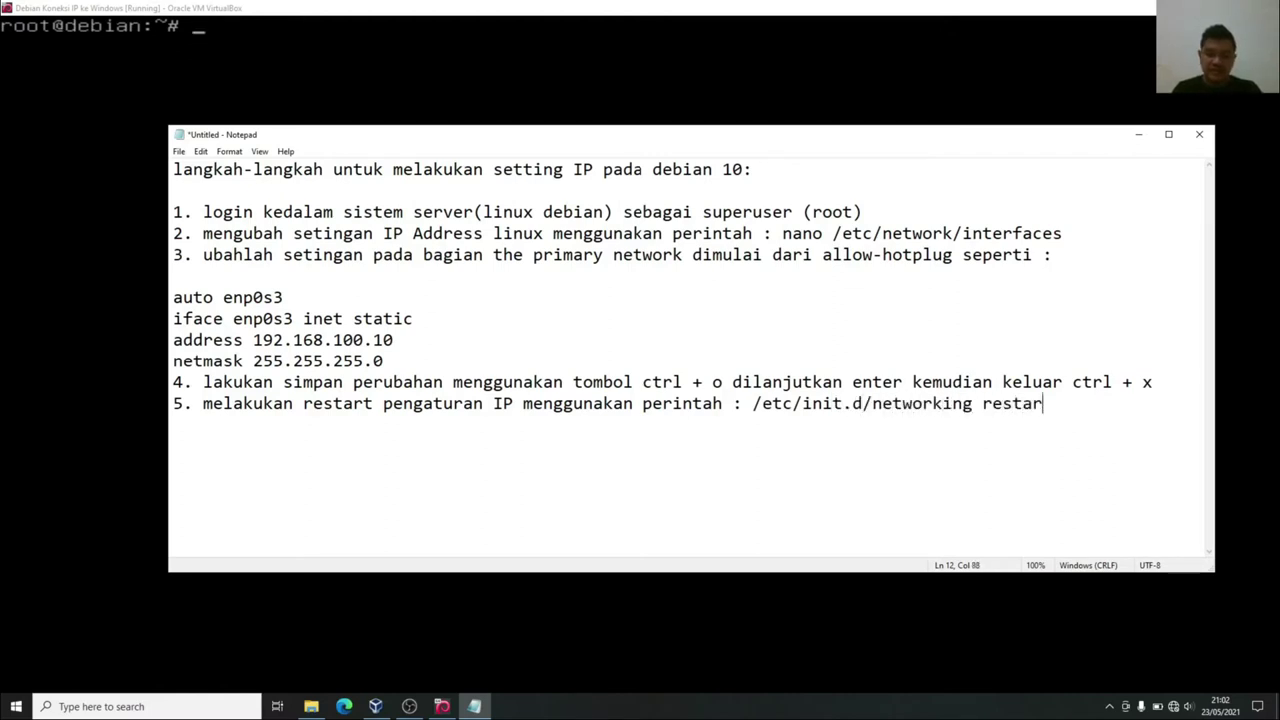
text(t, p)
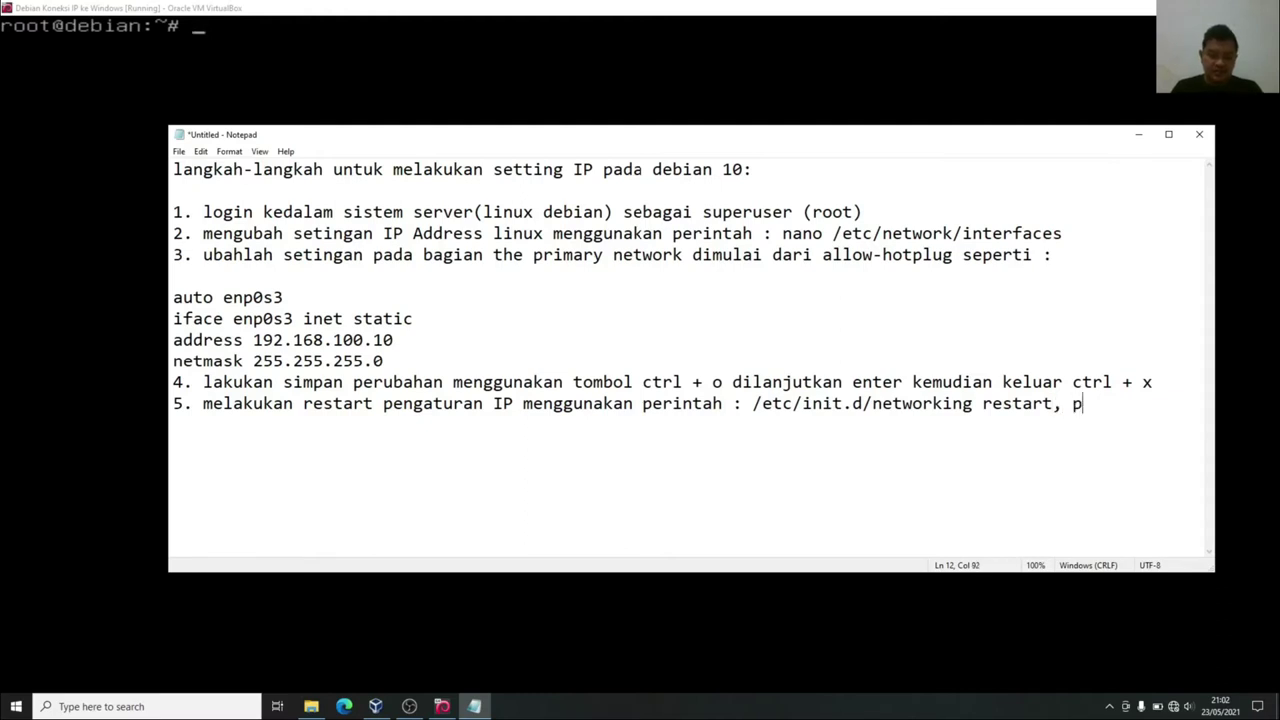
text(astikan munc)
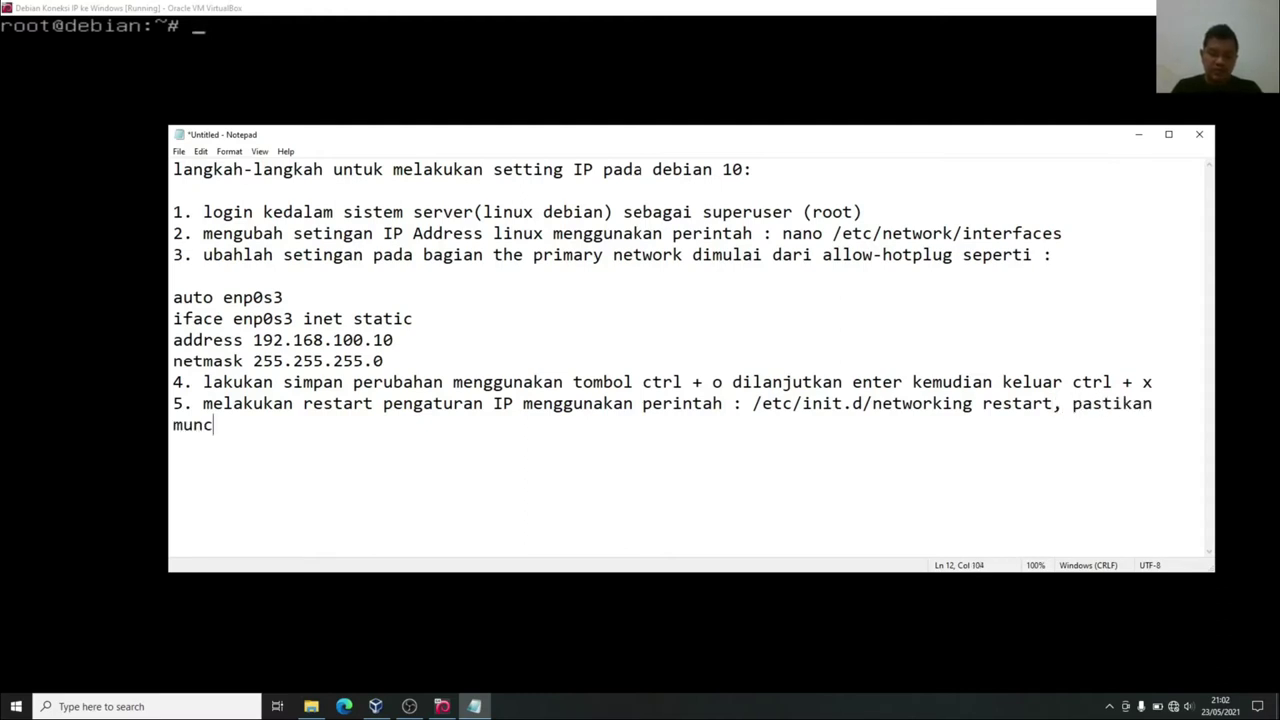
text(ul tulisan )
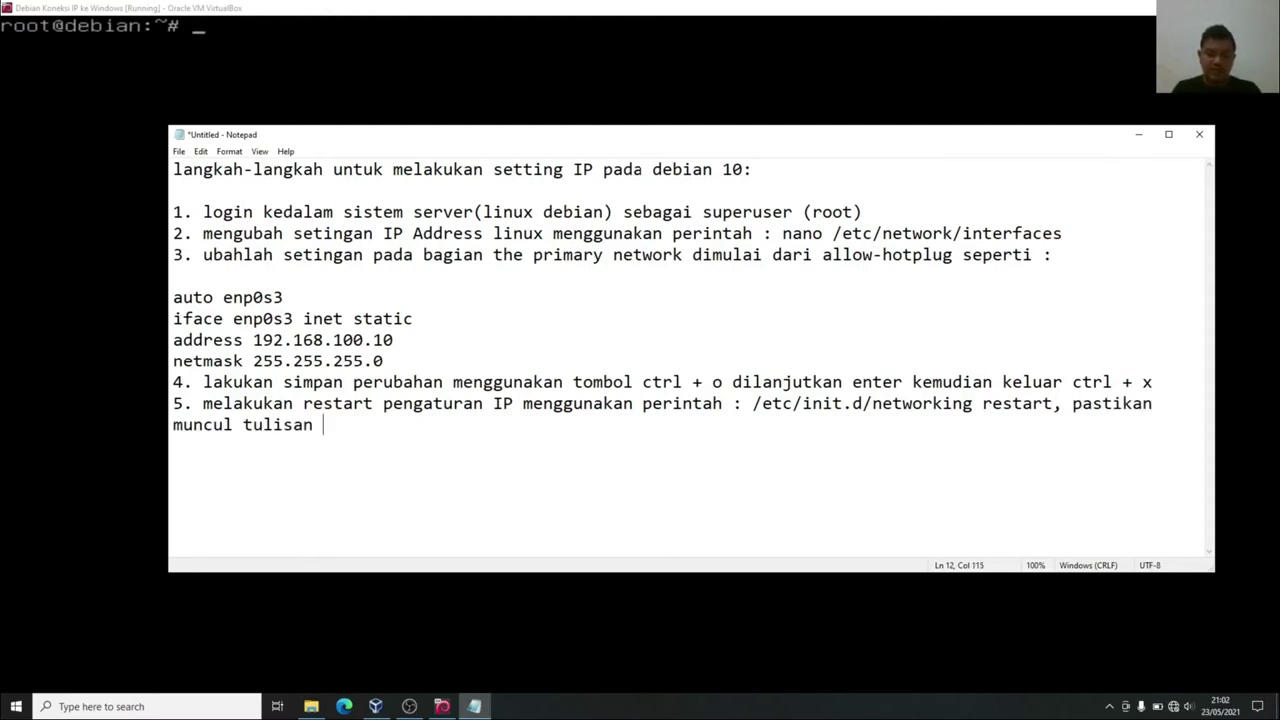
text(OK berwarna hijau.)
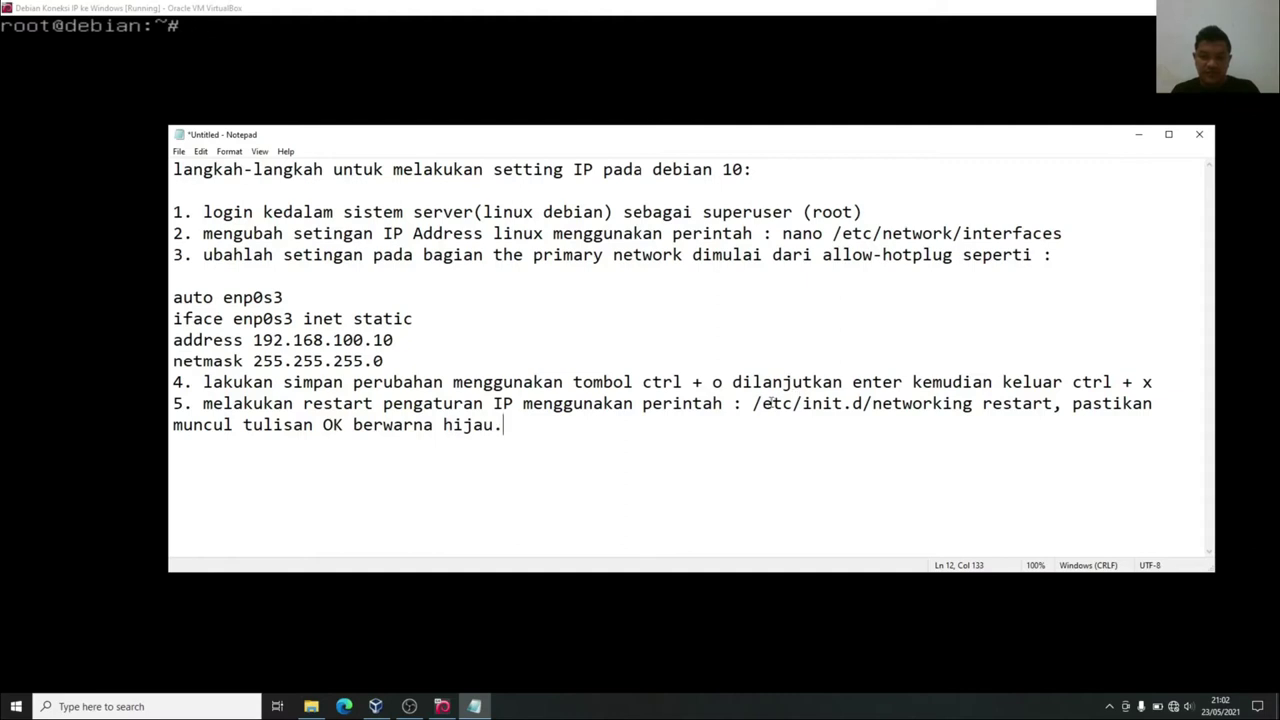
Select the '/etc/init.d/networking restart' command text on the step 5 line.
drag(752, 403, 974, 404)
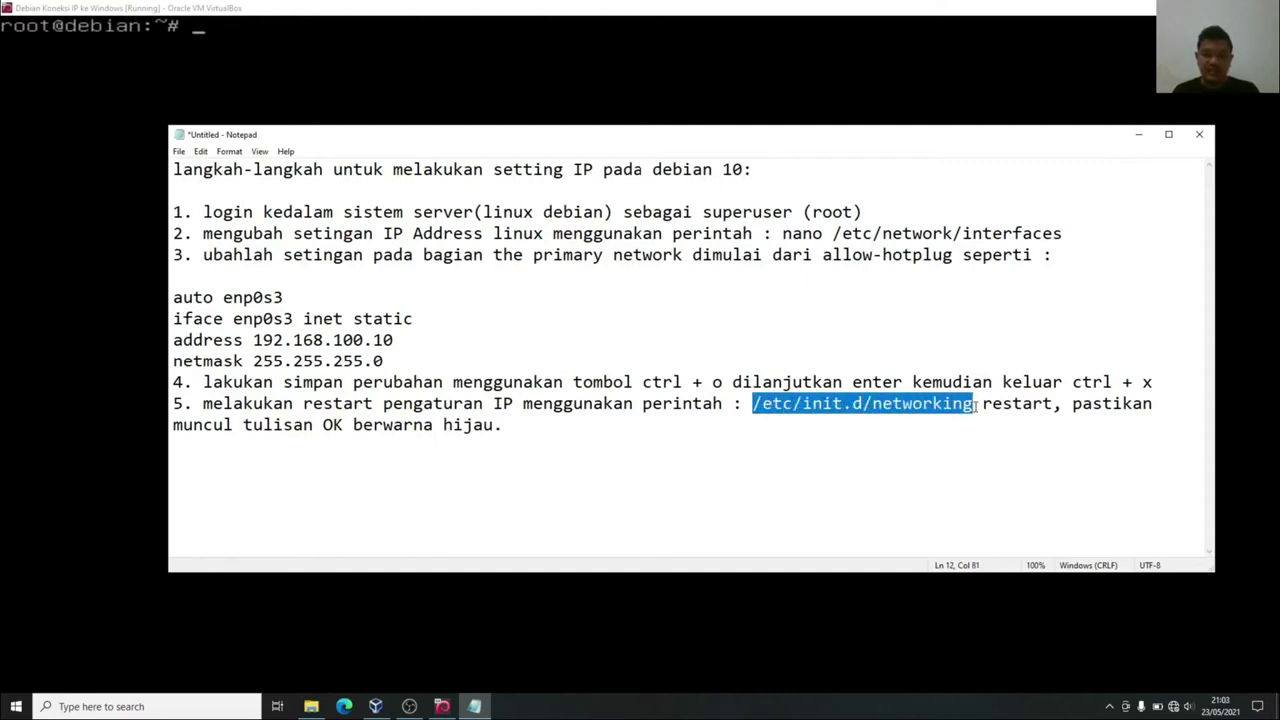
drag(974, 404, 1053, 404)
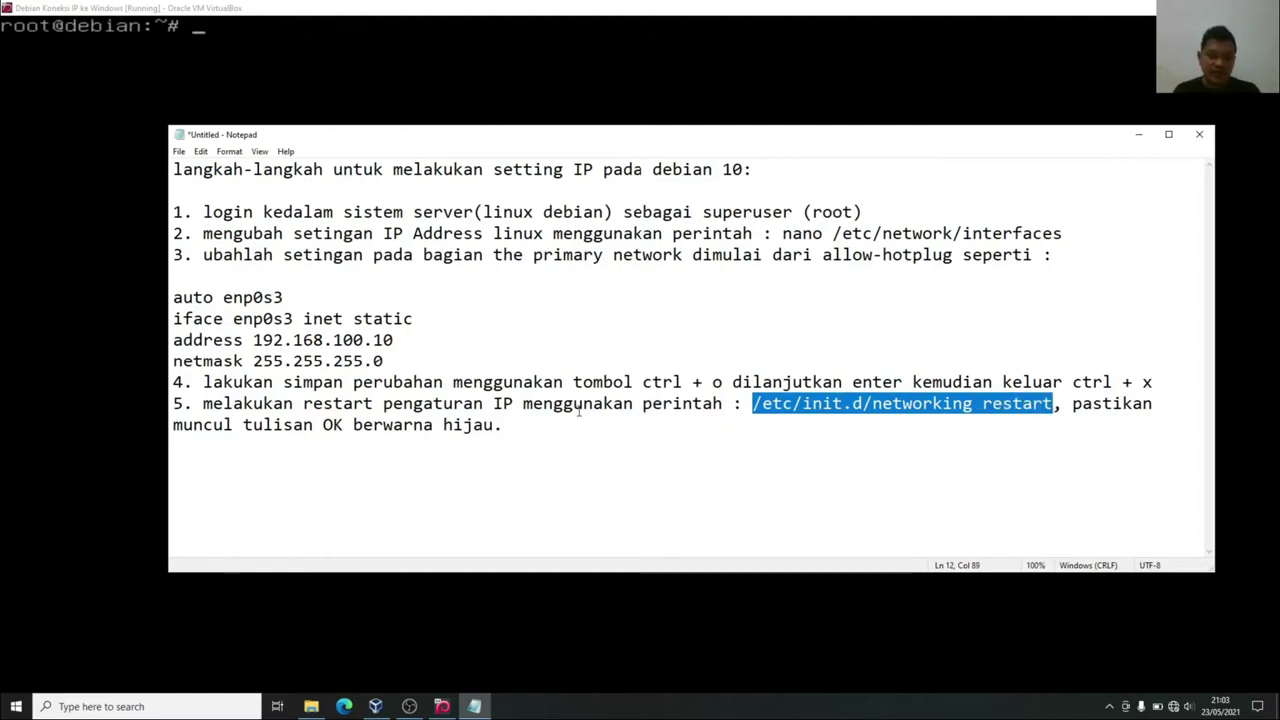
click(704, 416)
drag(753, 406, 1055, 406)
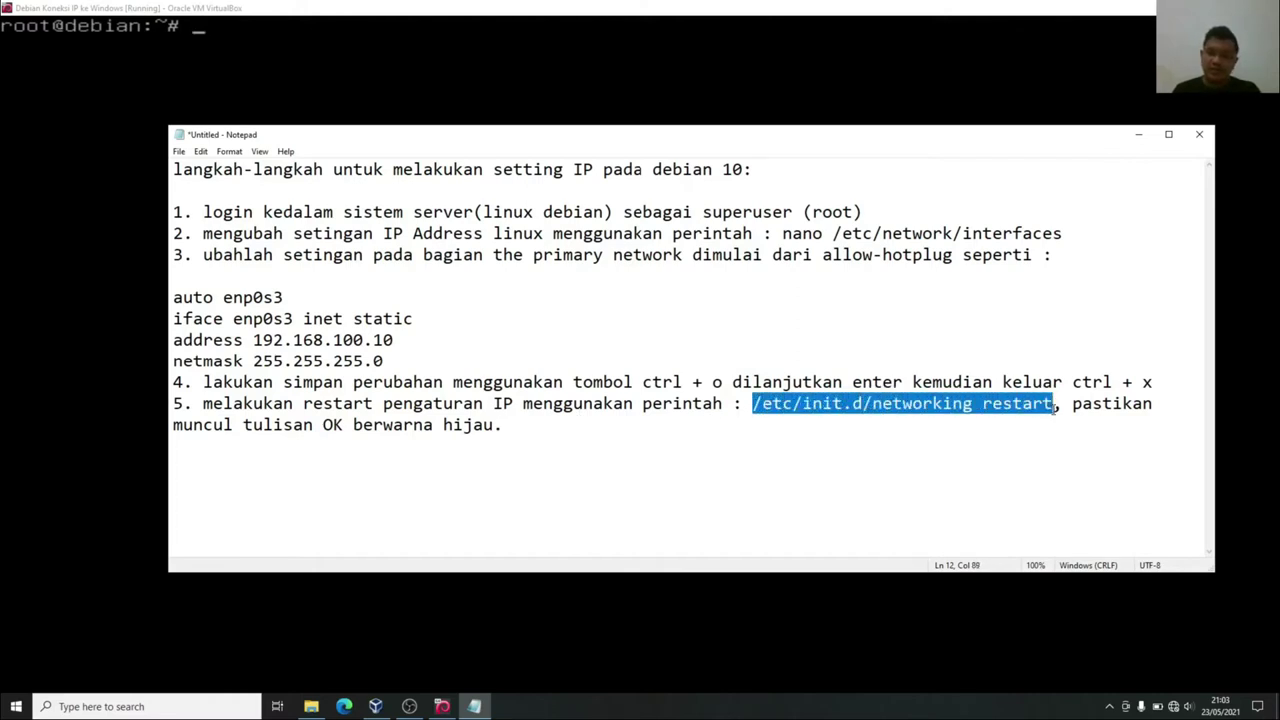
click(704, 420)
drag(753, 405, 1057, 405)
click(892, 416)
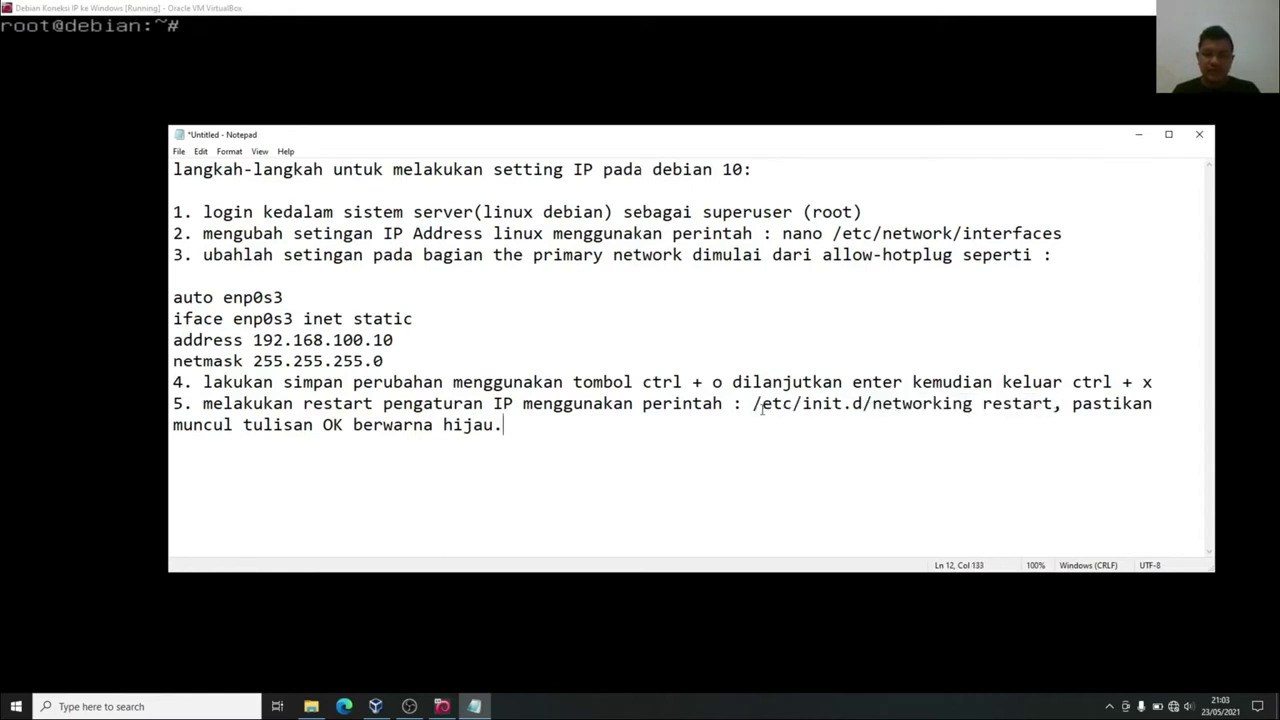
drag(754, 405, 1054, 405)
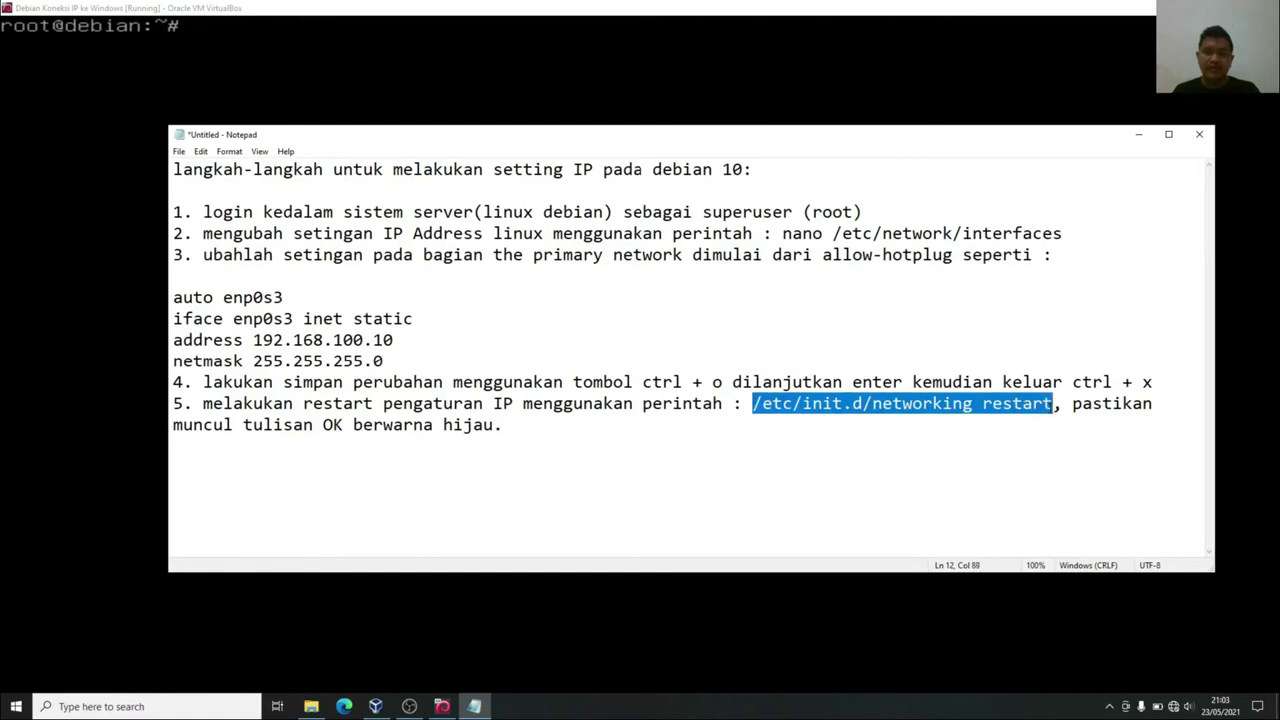
Run /etc/init.d/networking restart in the Debian console, then clear the terminal.
click(1138, 134)
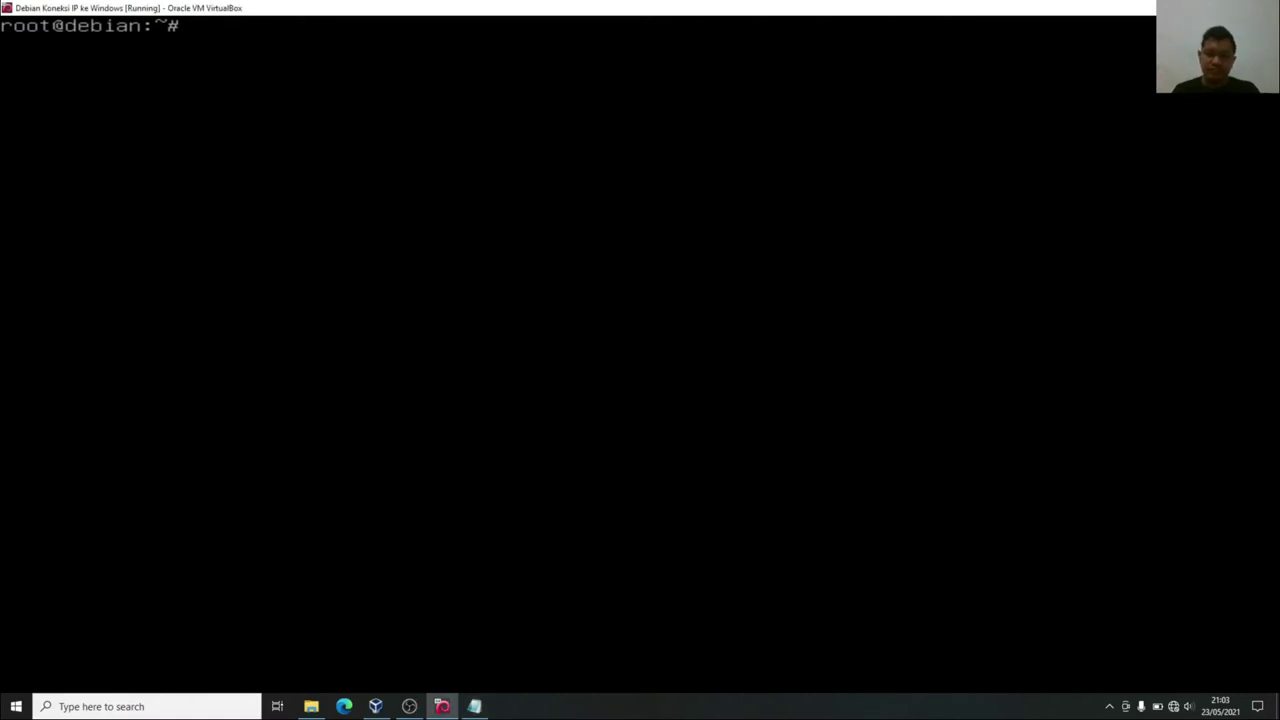
text(/etc/ii)
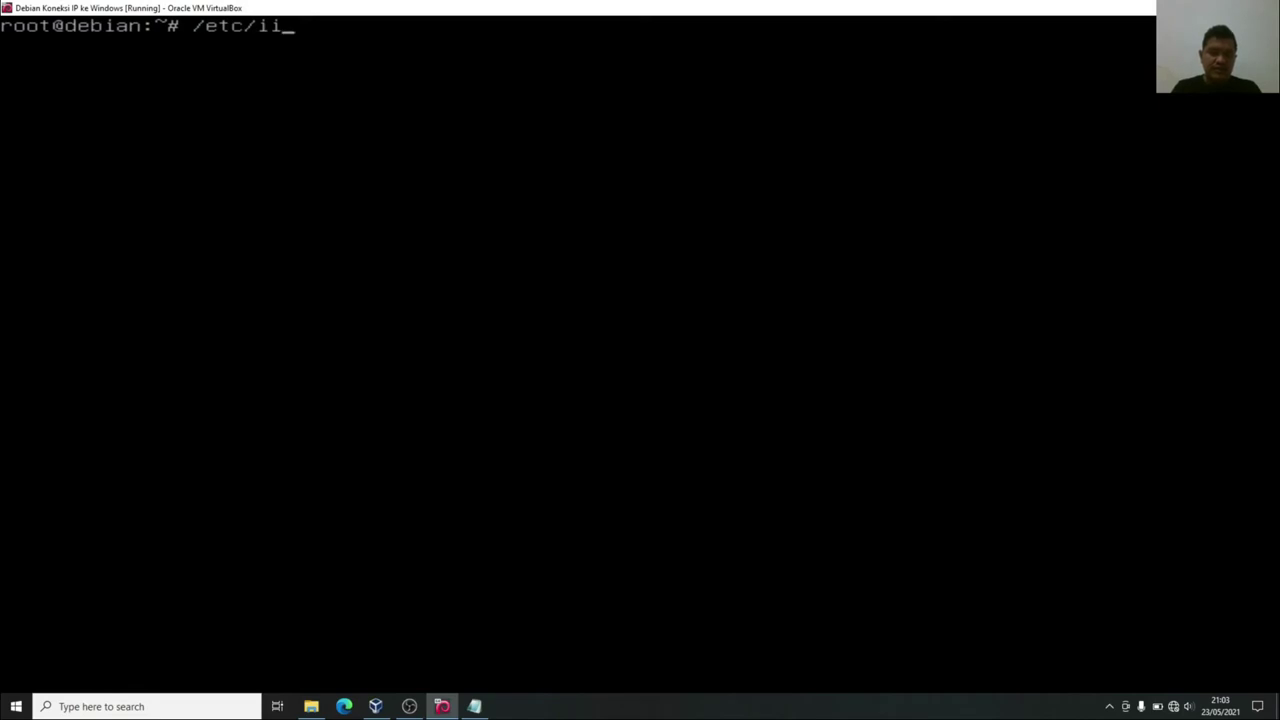
key(BackSpace)
text(nit.d/)
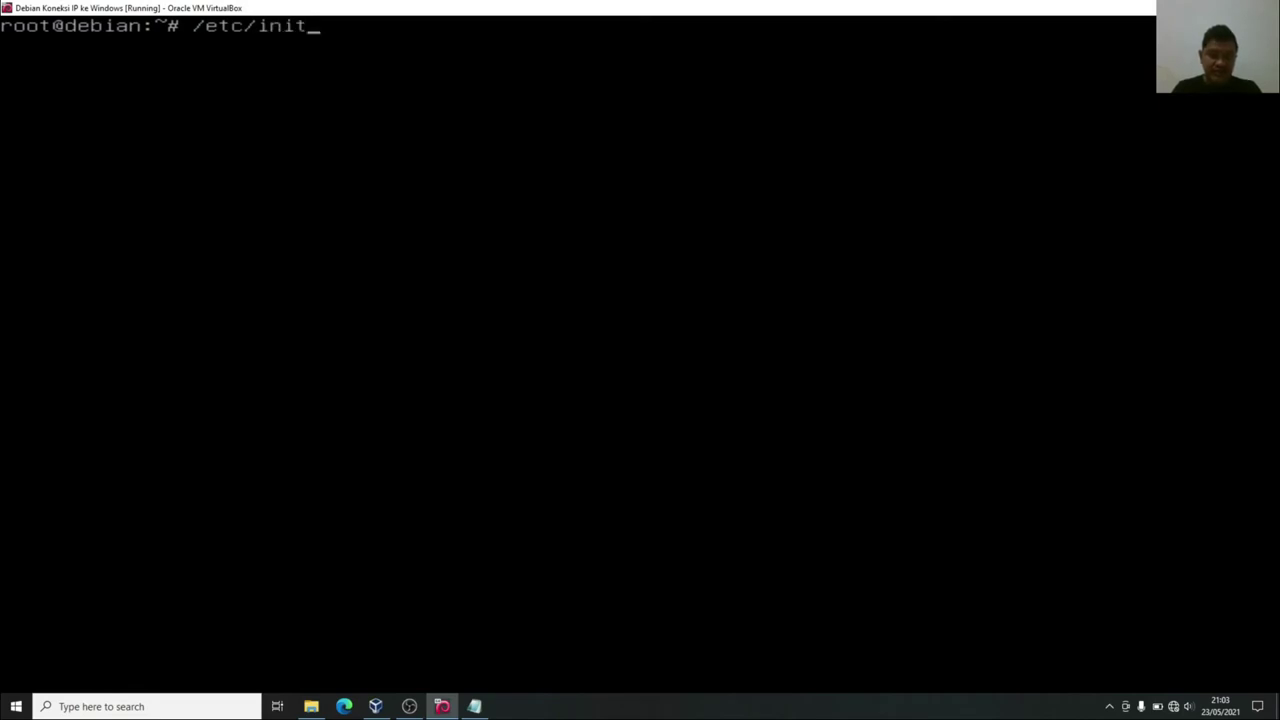
text(net)
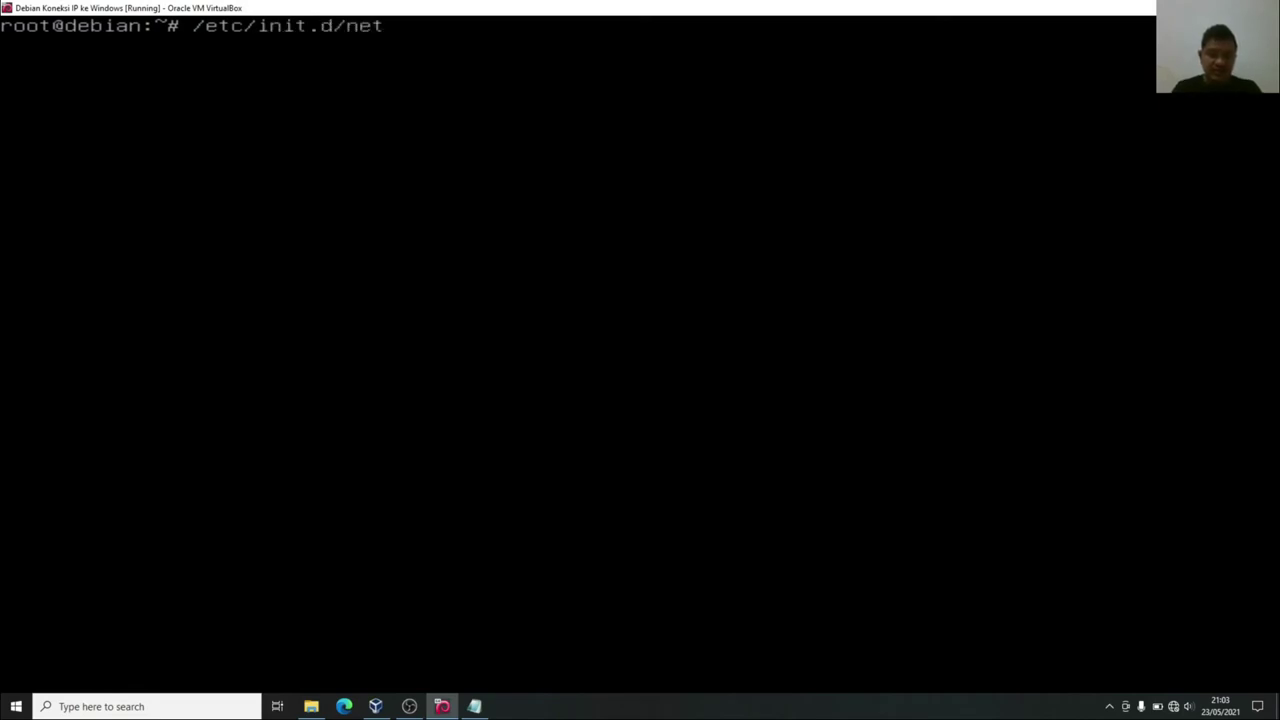
text(working restart)
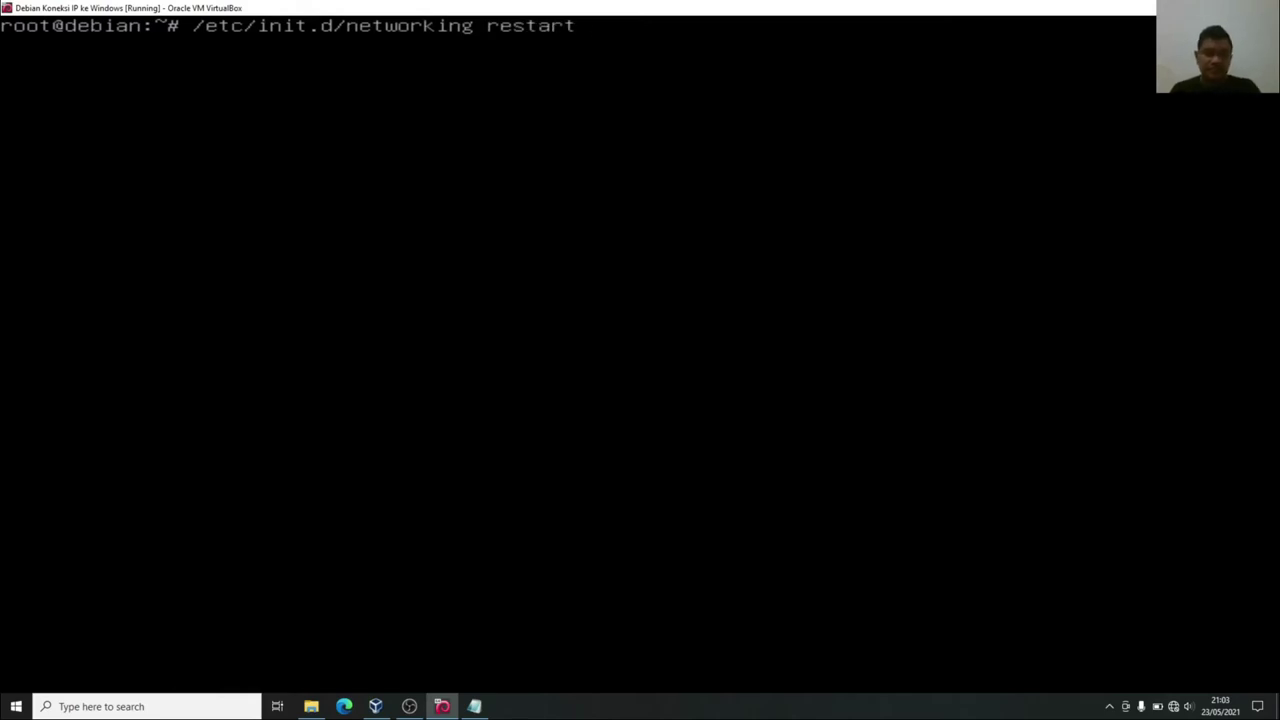
key(Return)
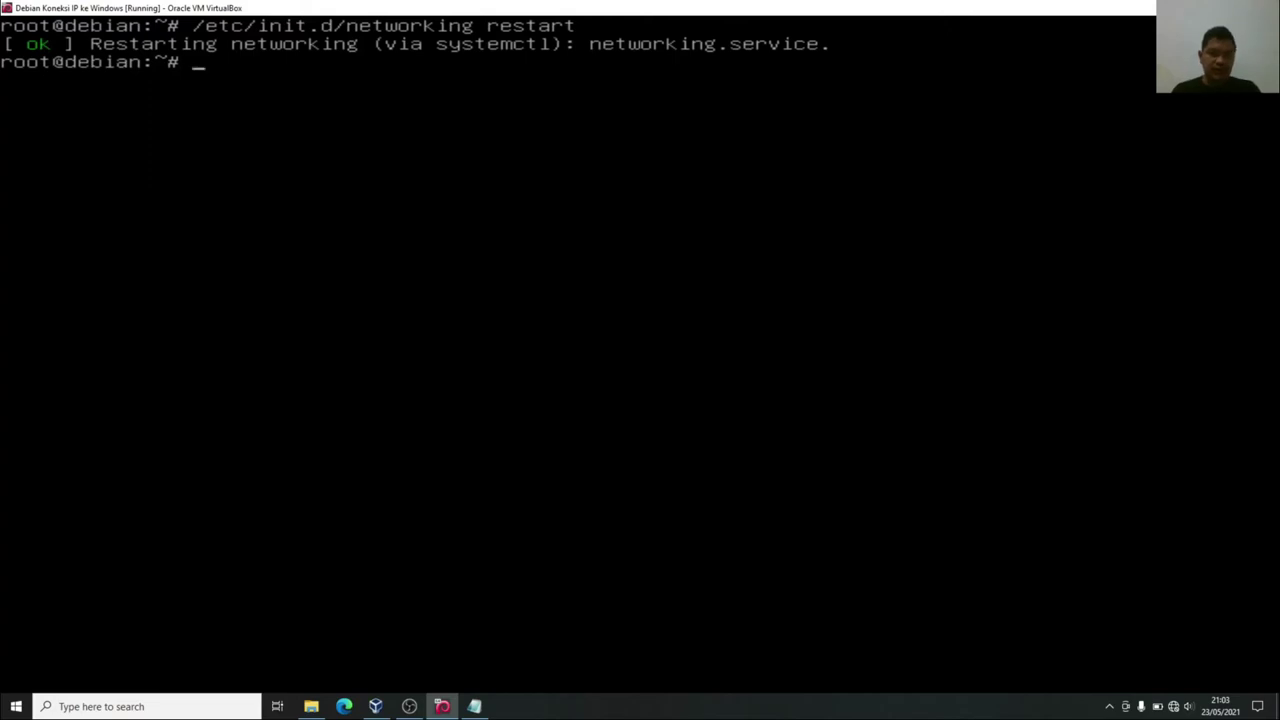
text(clear)
key(Return)
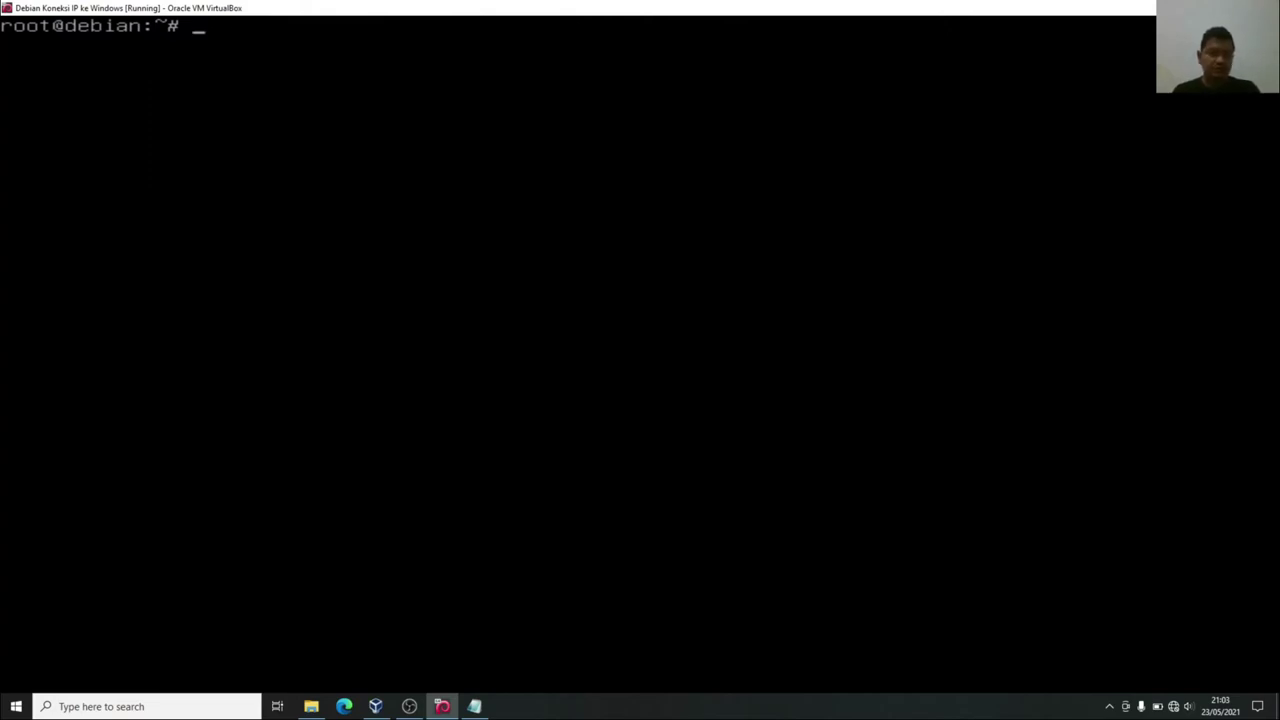
Write step 6: check the IP change with "ip a" under the Linux LAN driver.
click(474, 706)
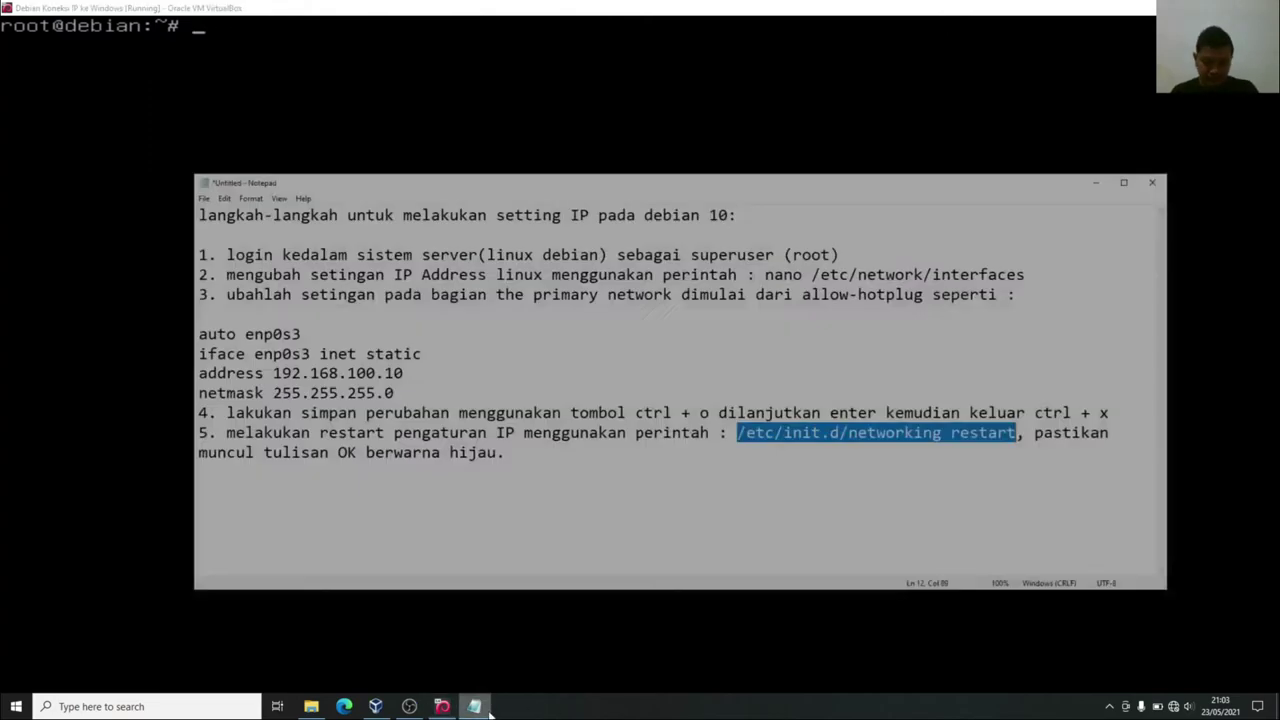
click(608, 442)
key(Return)
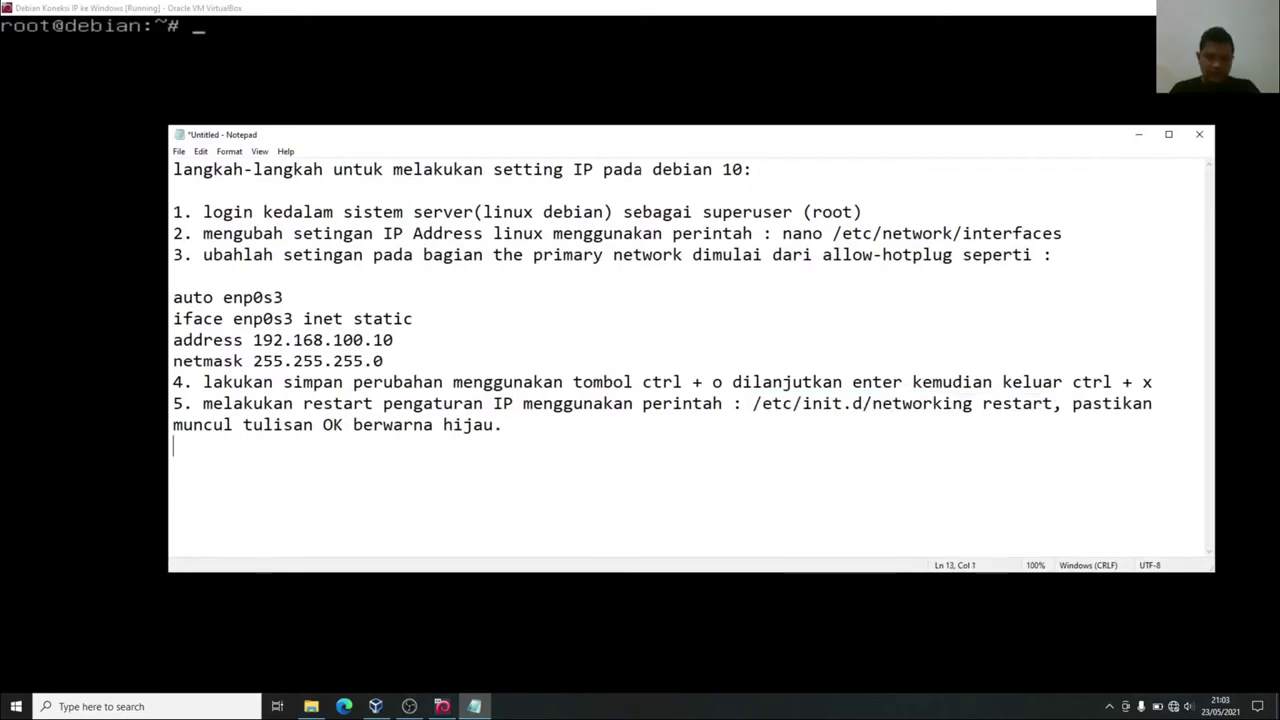
text(6. cek )
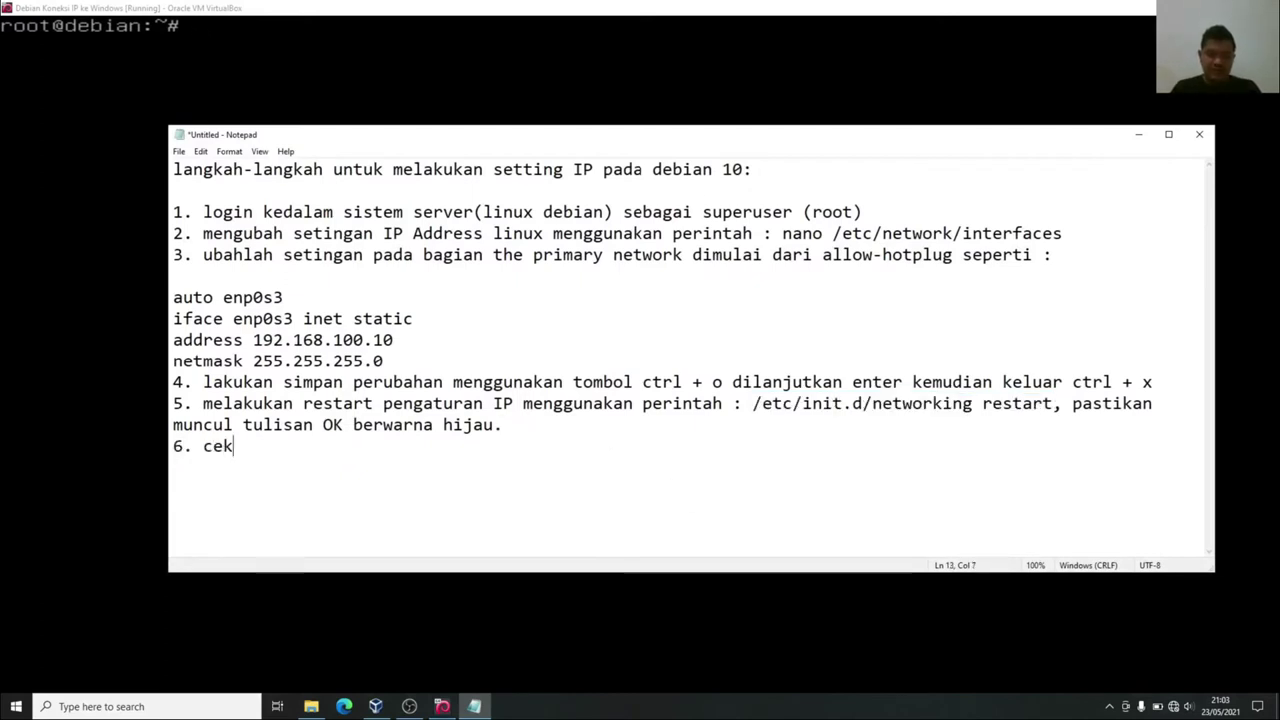
text(perubaha)
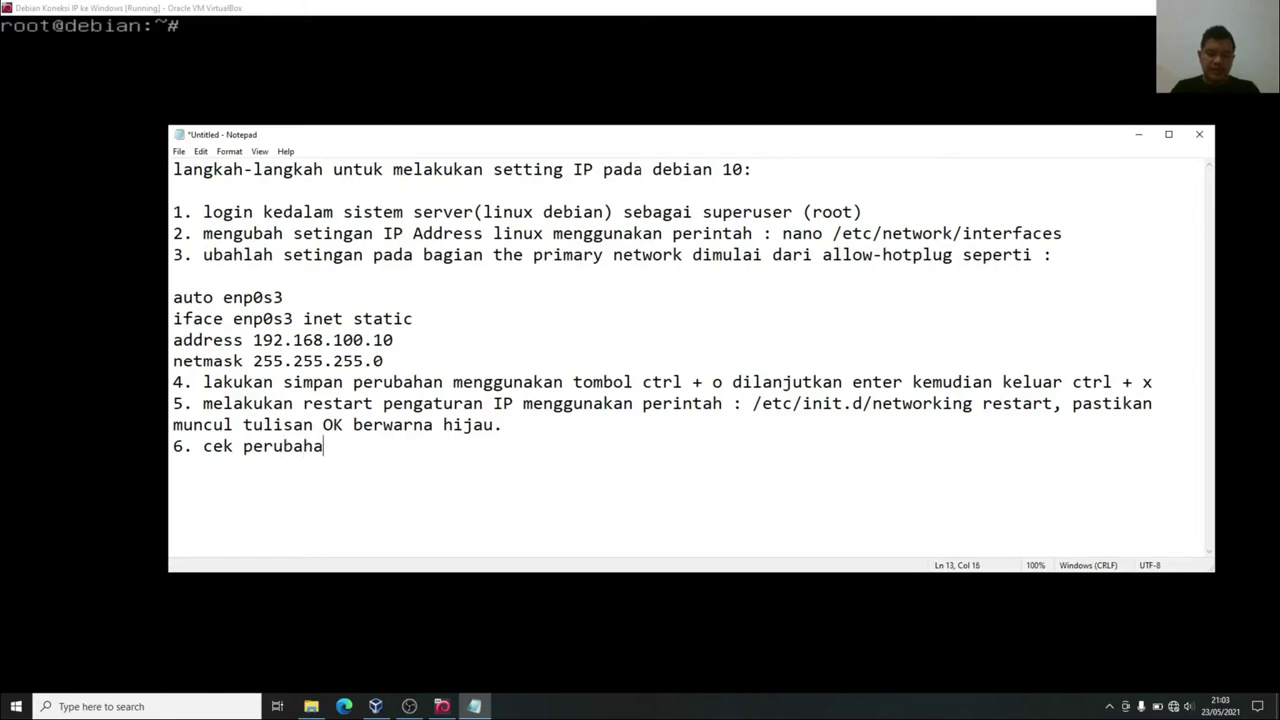
text(n IP megg)
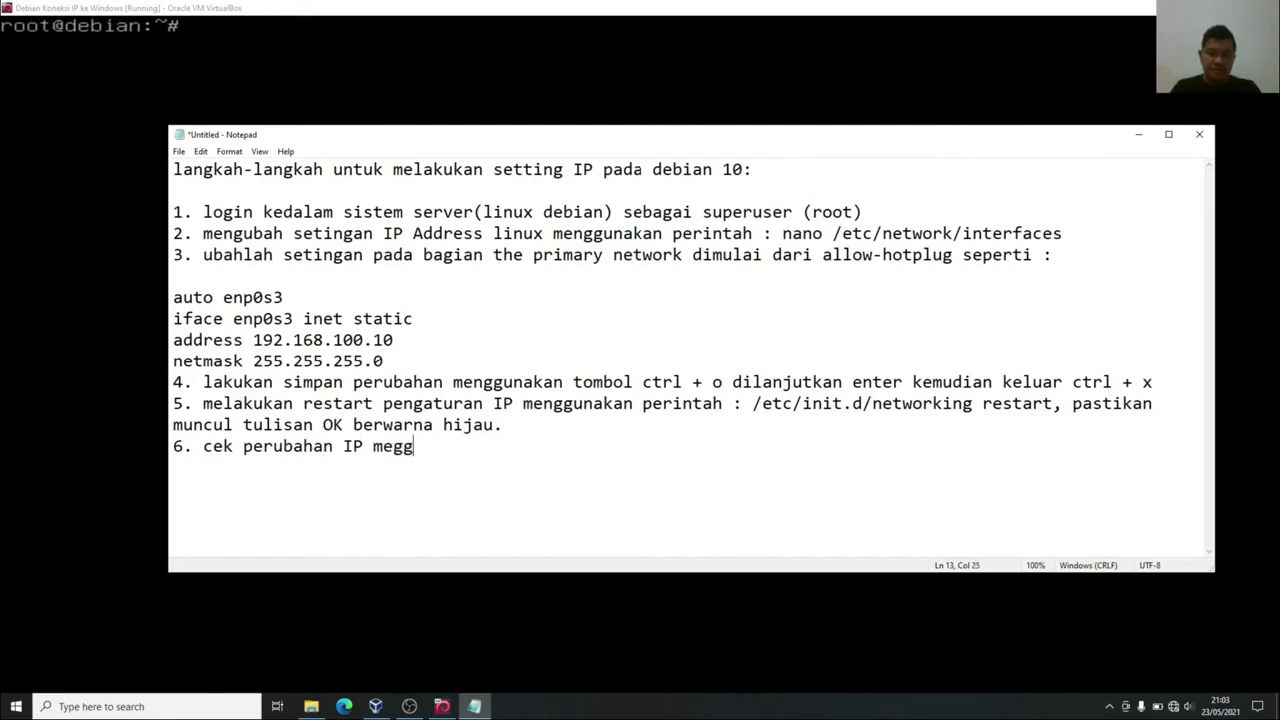
text(unakan perintah )
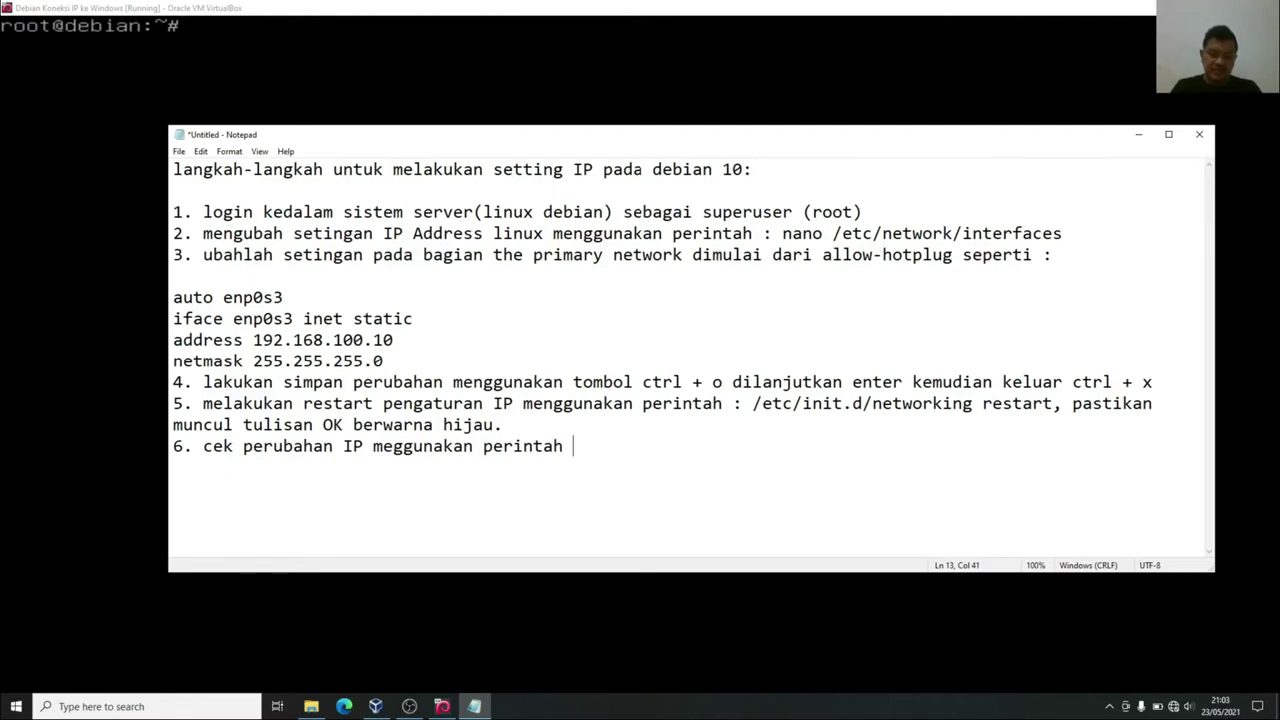
text("ip a")
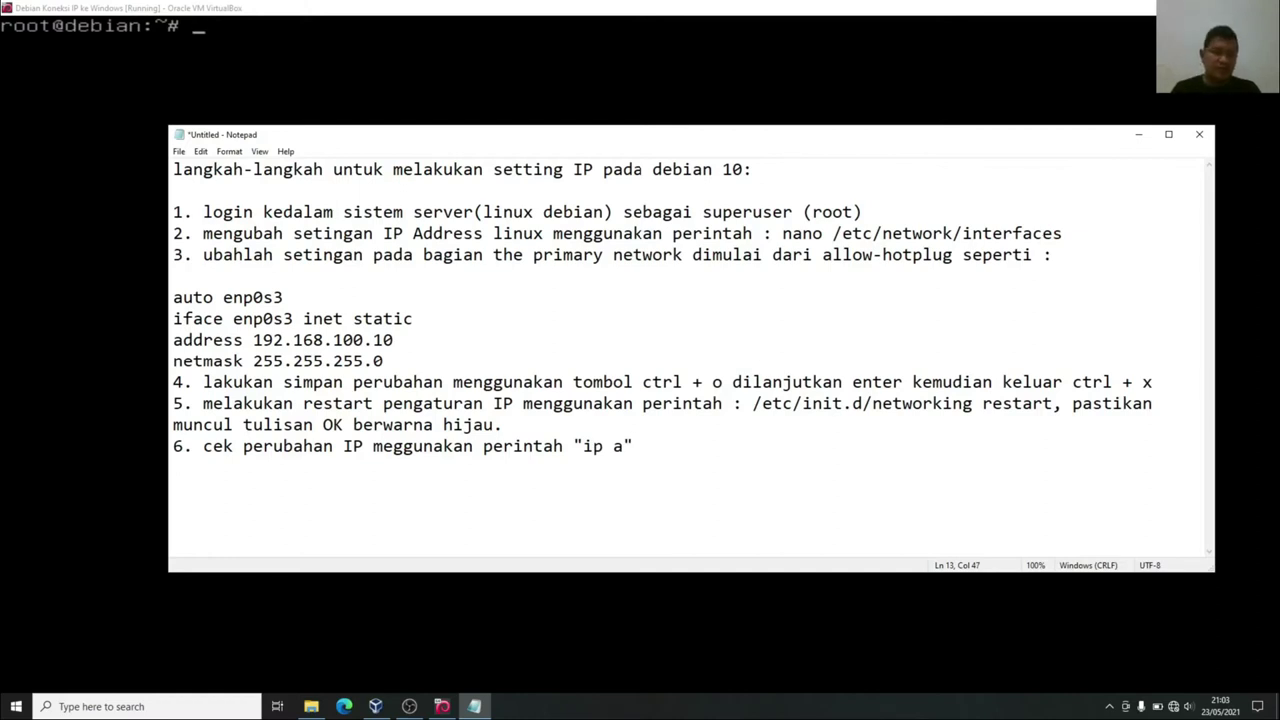
text( dib)
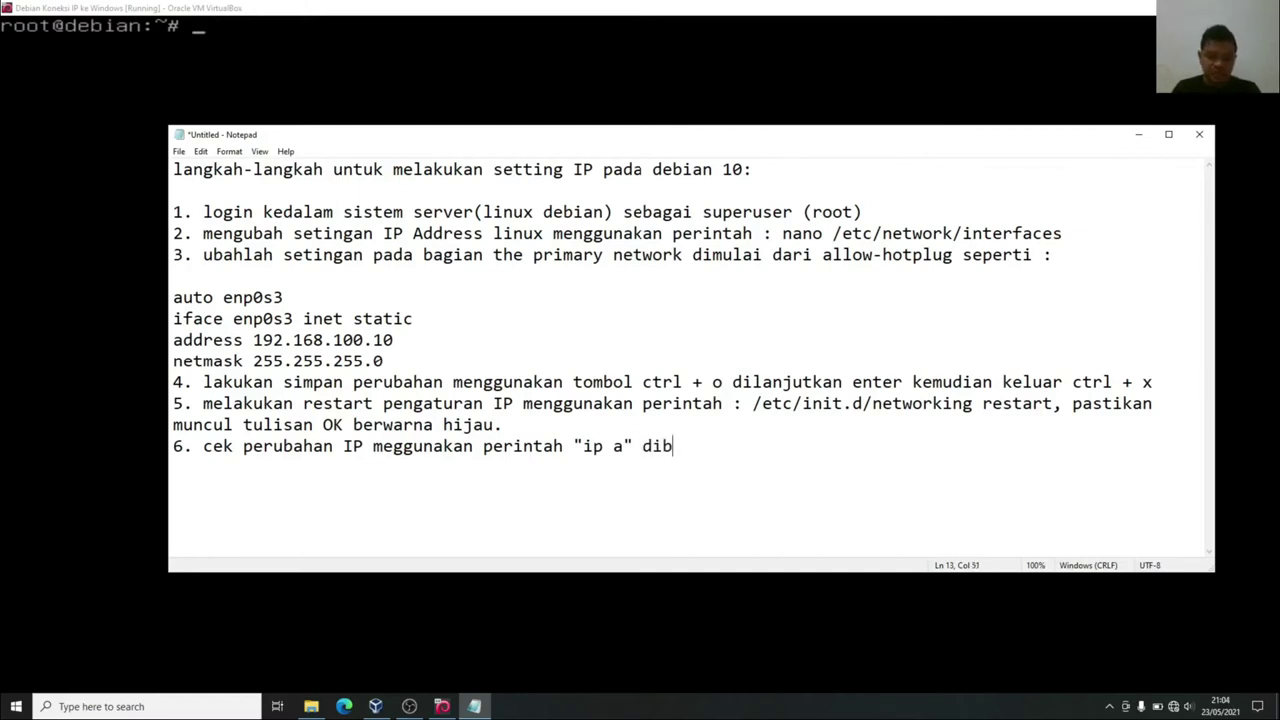
text(agian driver )
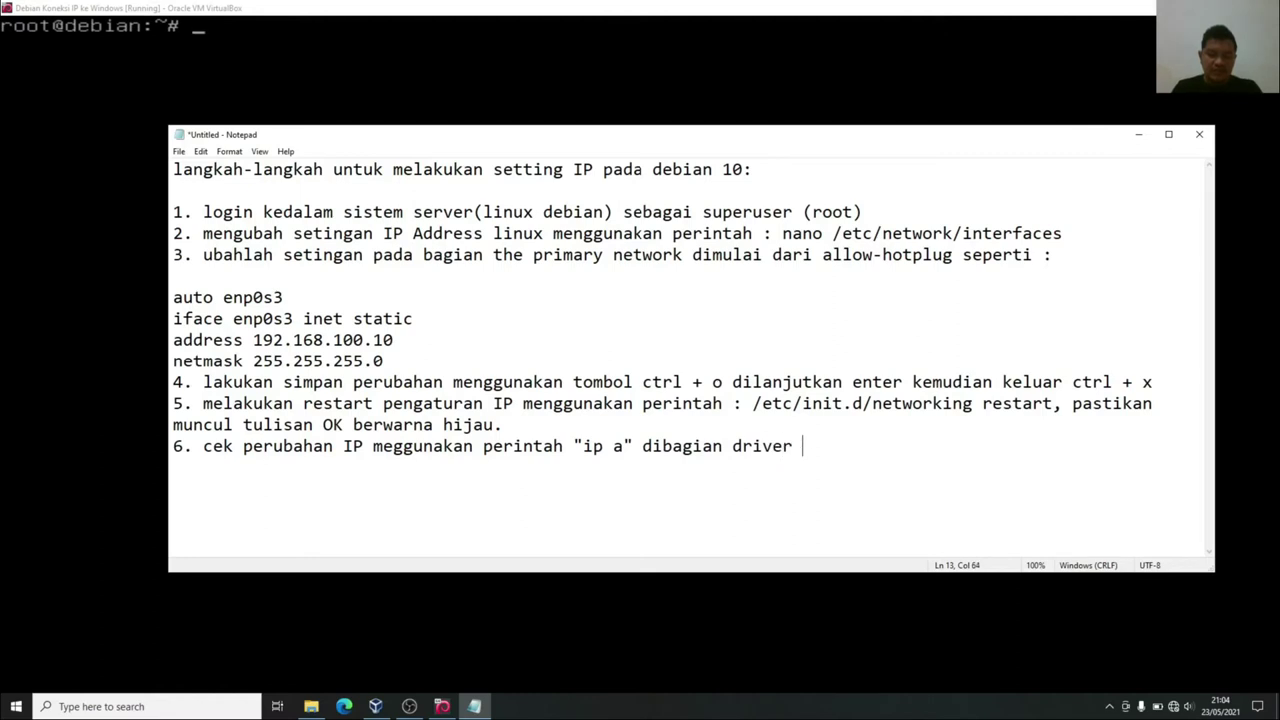
text(LAN pada linux.)
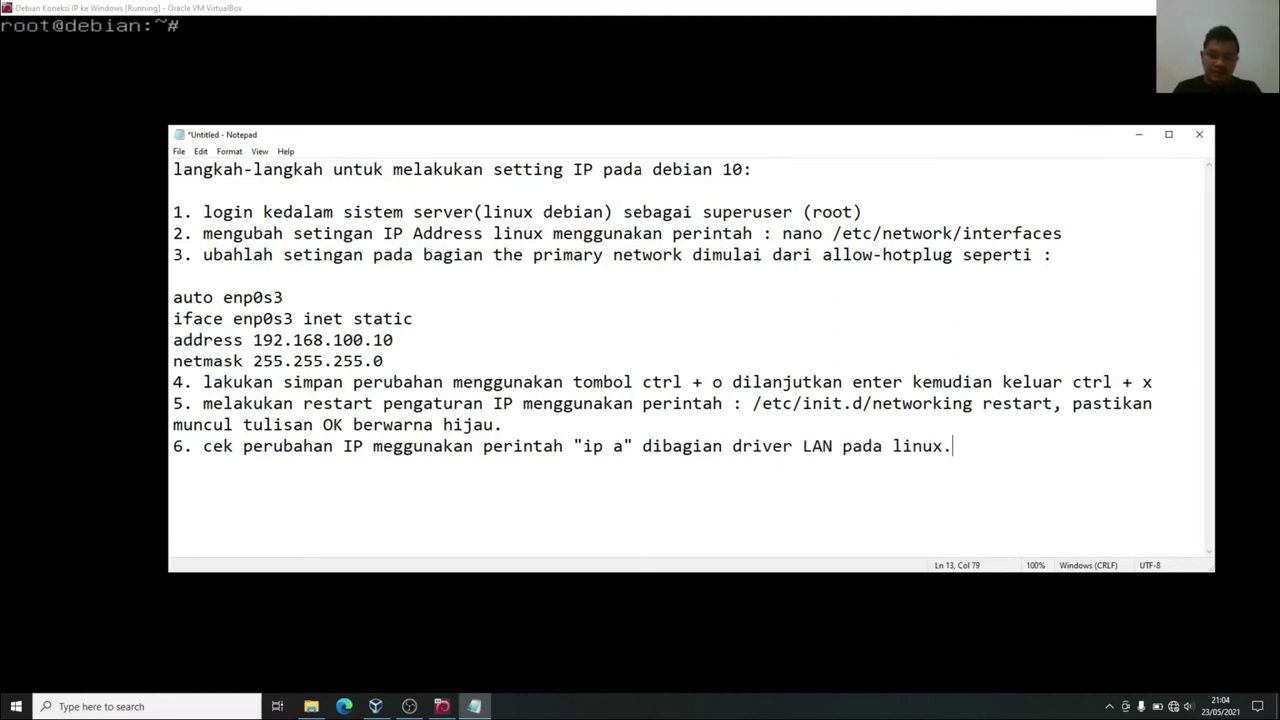
Insert enp0s3 before 'LAN' in step 6 and minimize Notepad.
click(801, 446)
text(enp0)
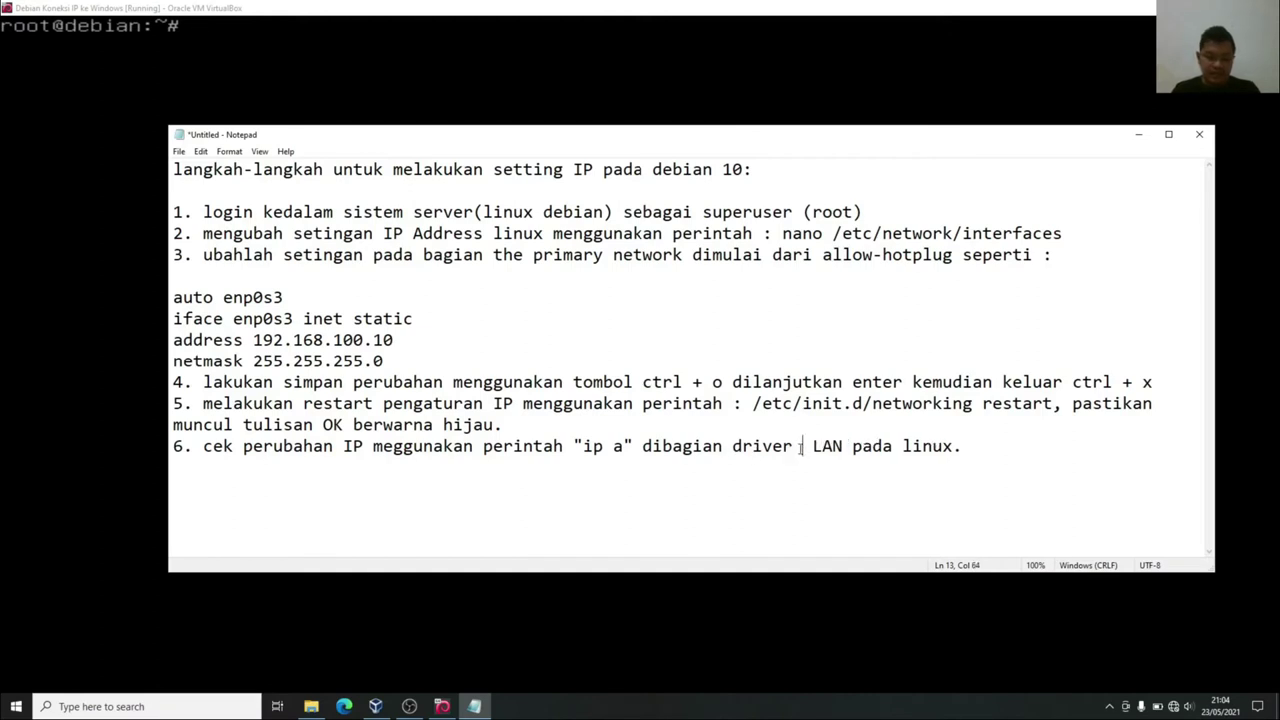
text(s3)
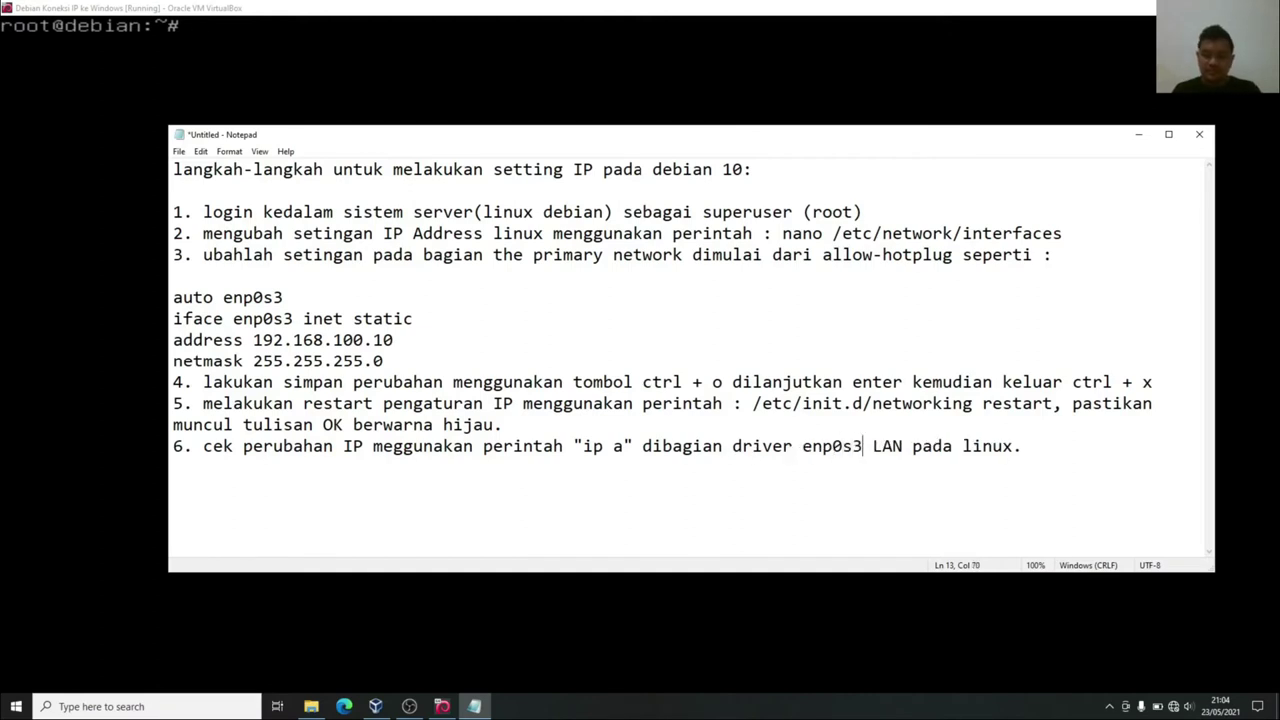
click(1138, 134)
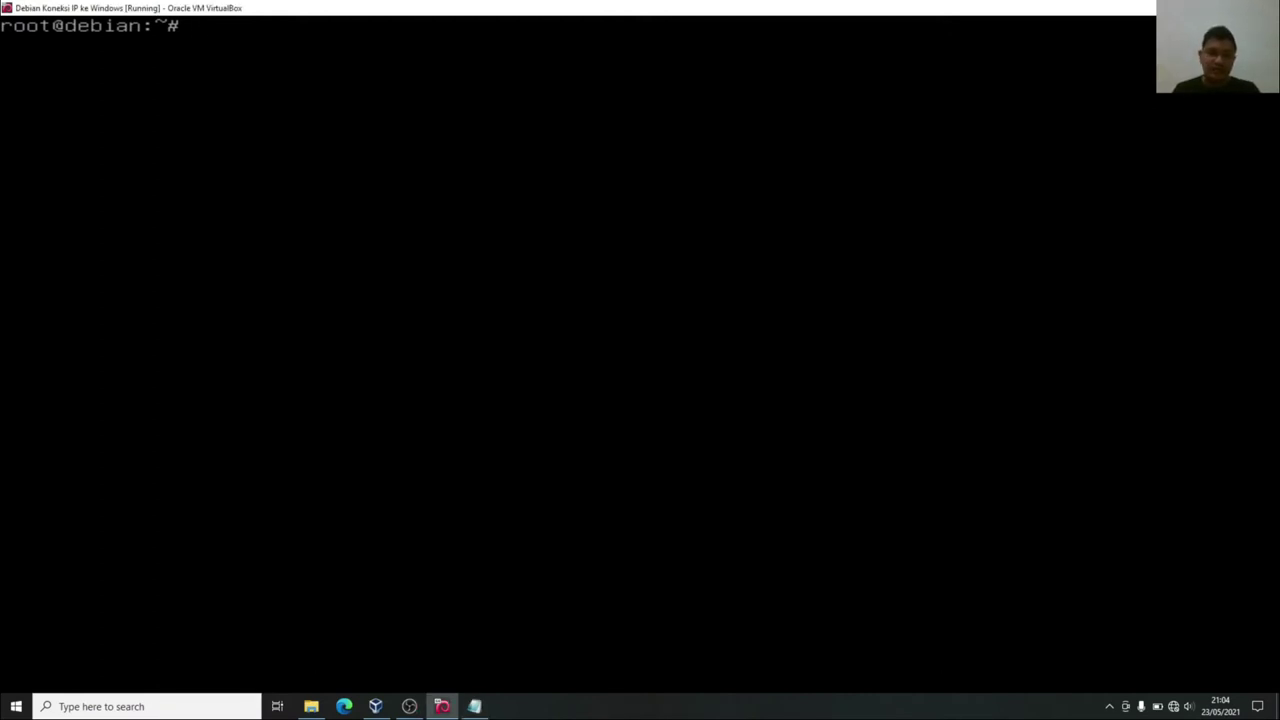
Run ip a in the Debian console to confirm enp0s3 holds 192.168.100.10/24.
text(ip a)
key(Return)
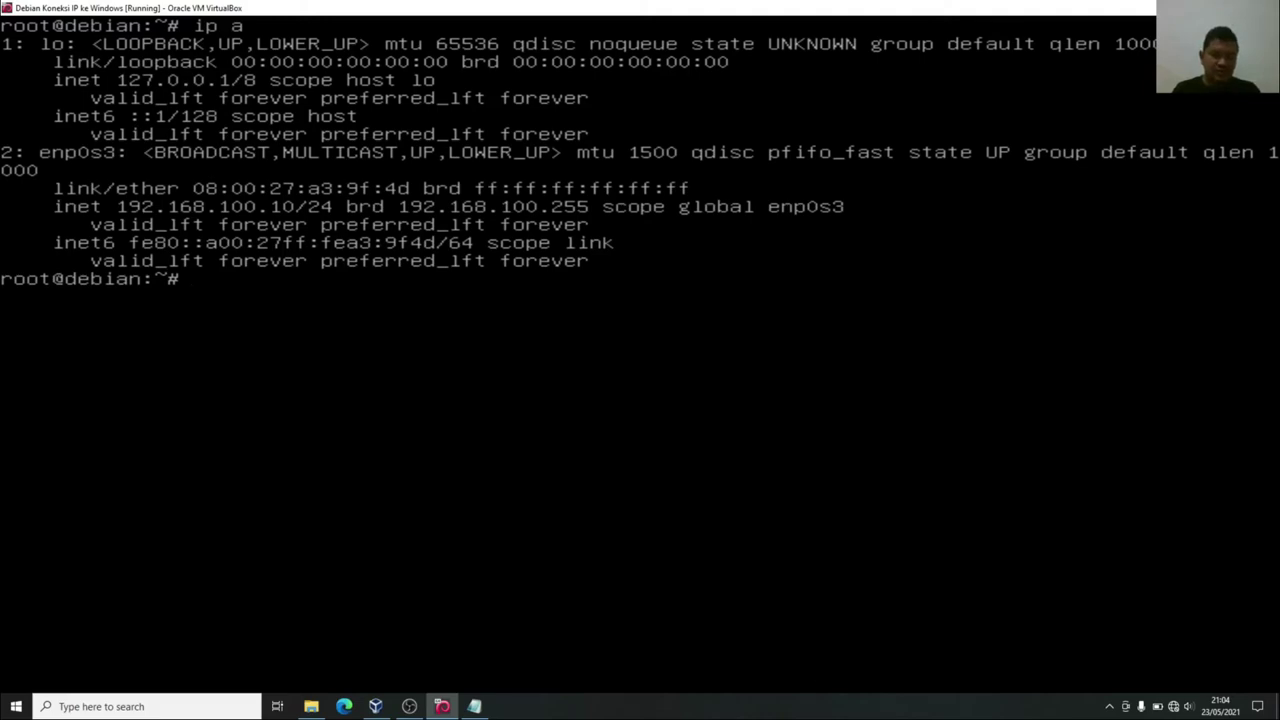
Add step 7 (set VirtualBox's network once the Linux IP is set) and step 8's opening line.
click(442, 706)
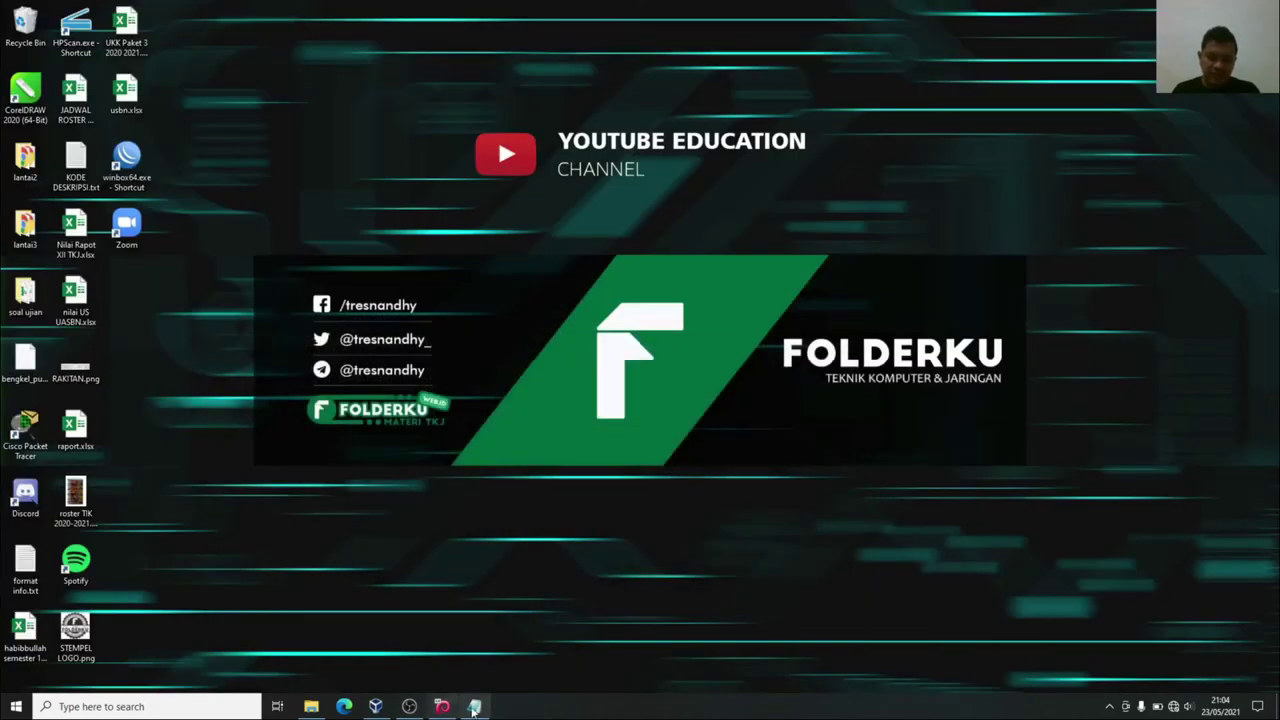
click(474, 706)
click(1049, 464)
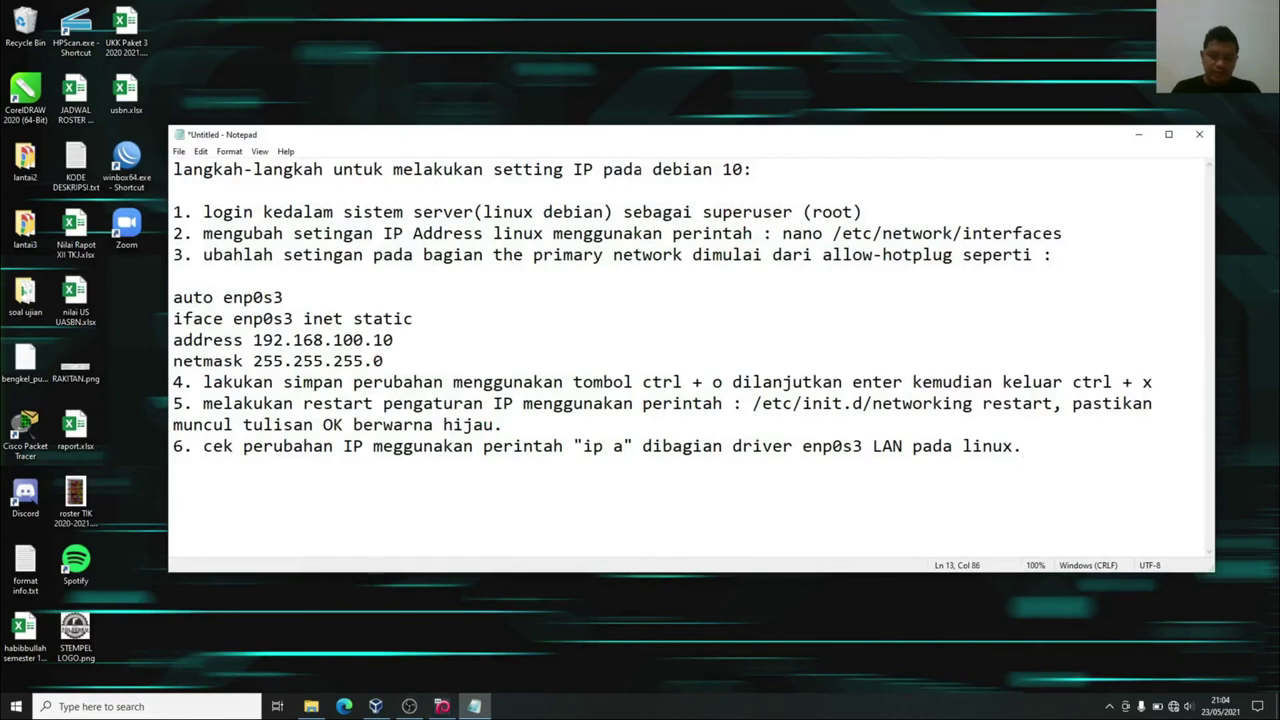
key(Return)
text(7. setelah IP )
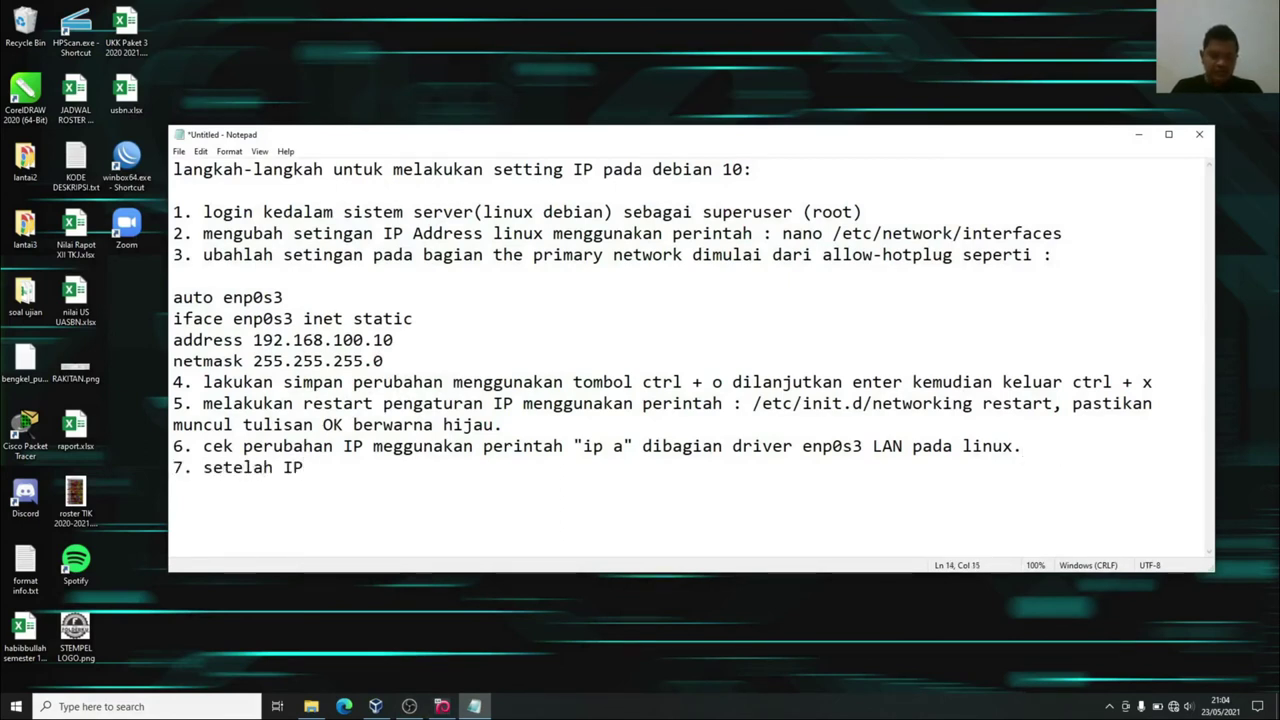
text(linux terseti)
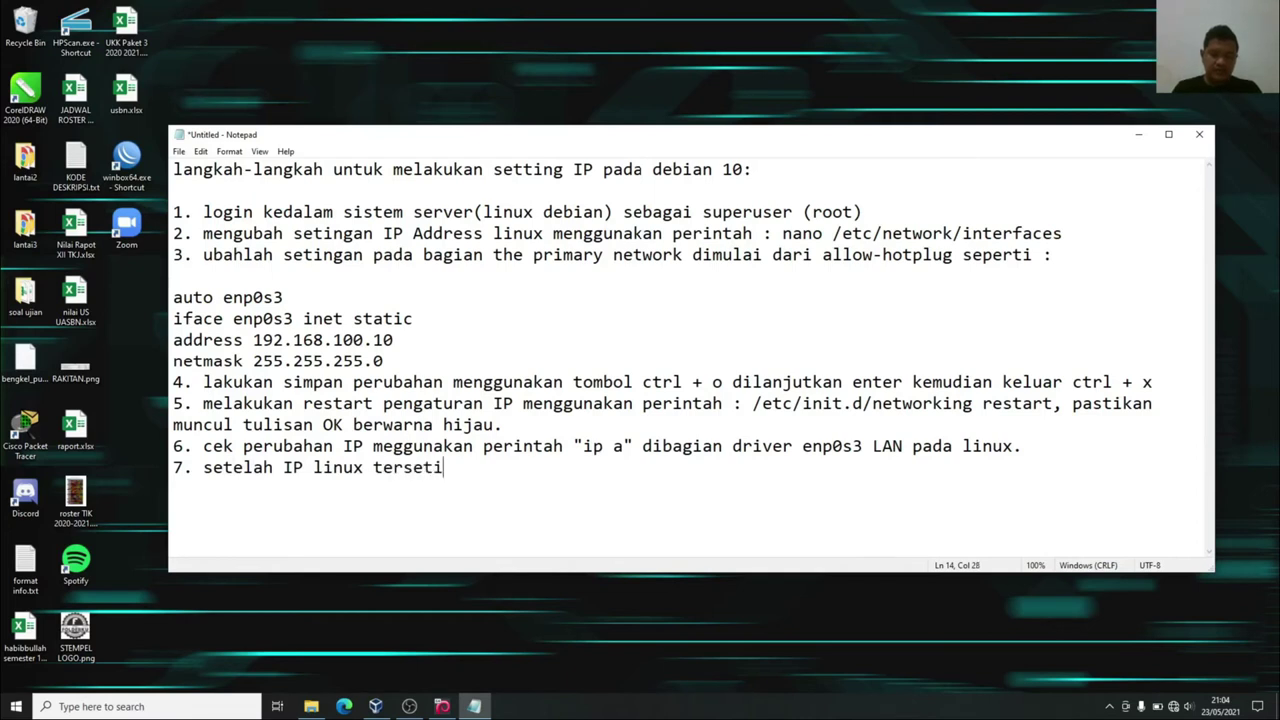
text(ng dengan baik)
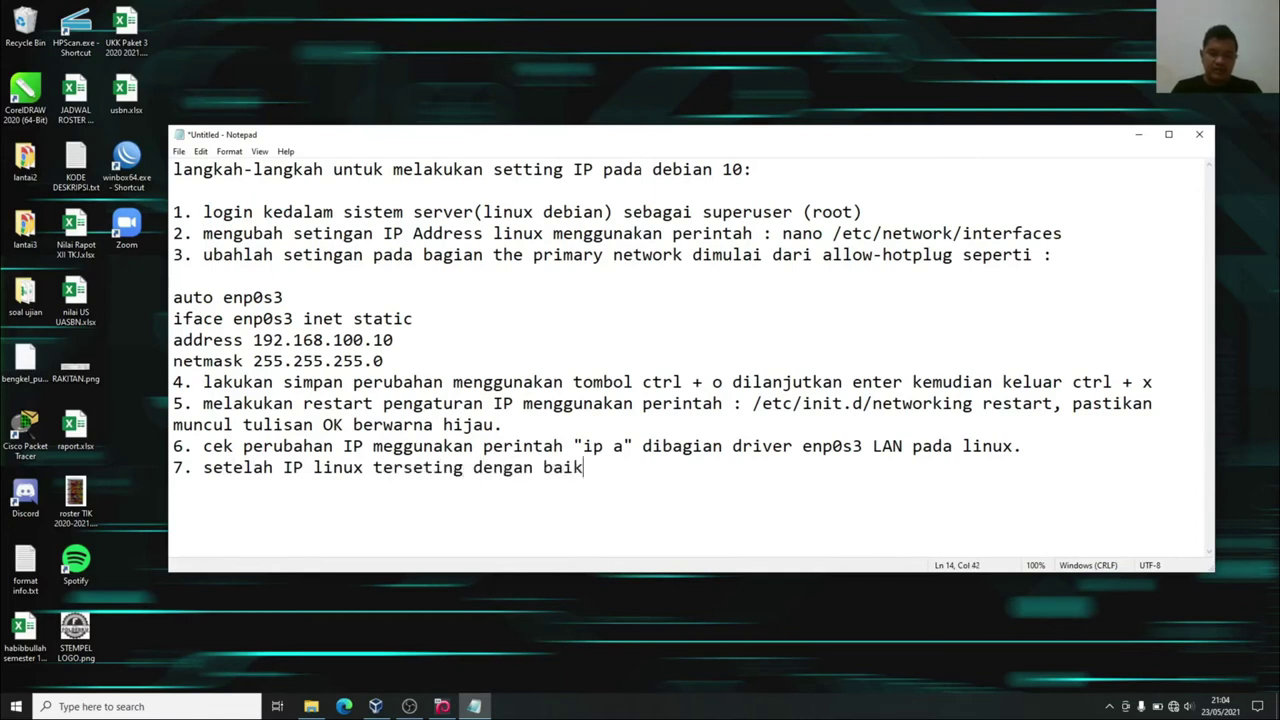
text(, lakukan)
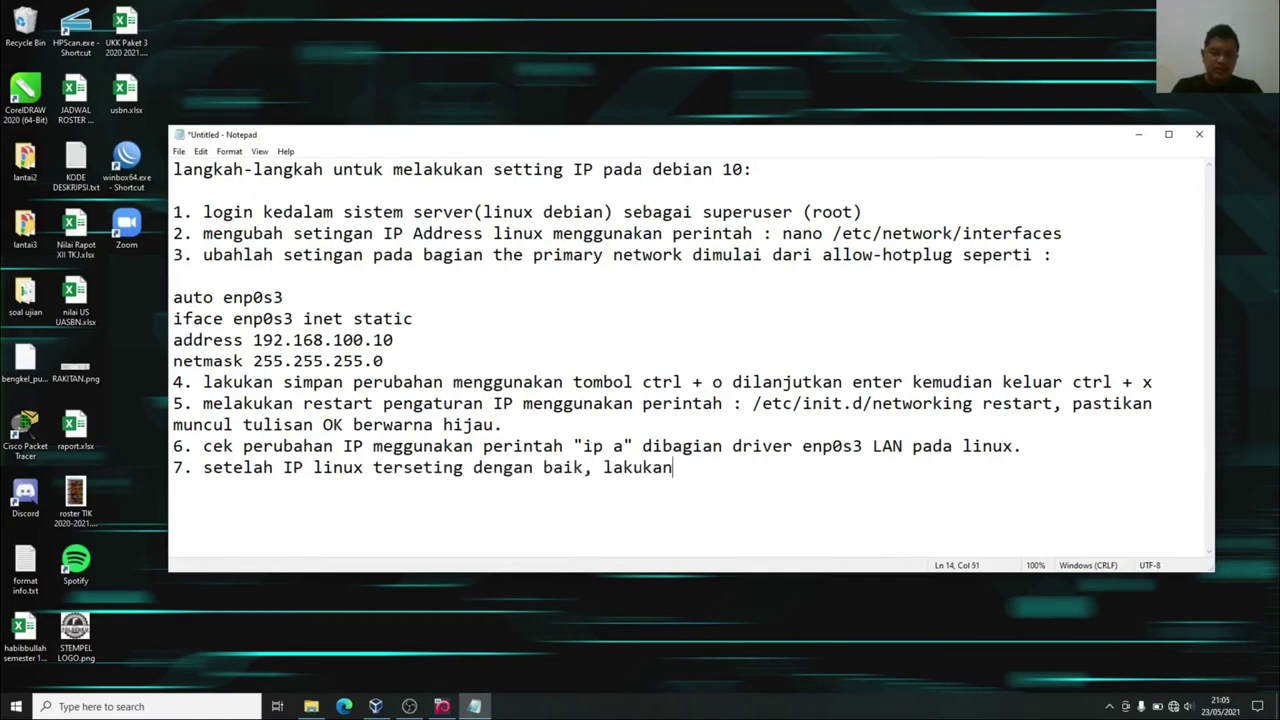
text( seting pada vi)
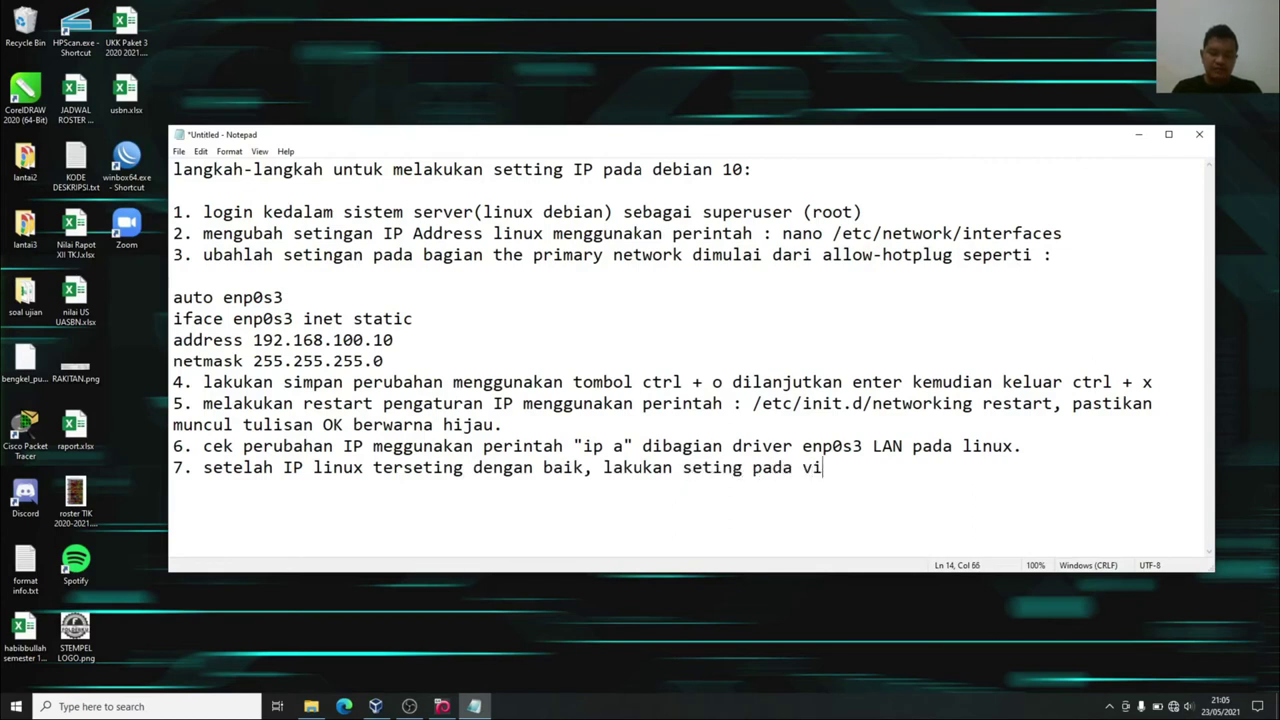
text(rtual b)
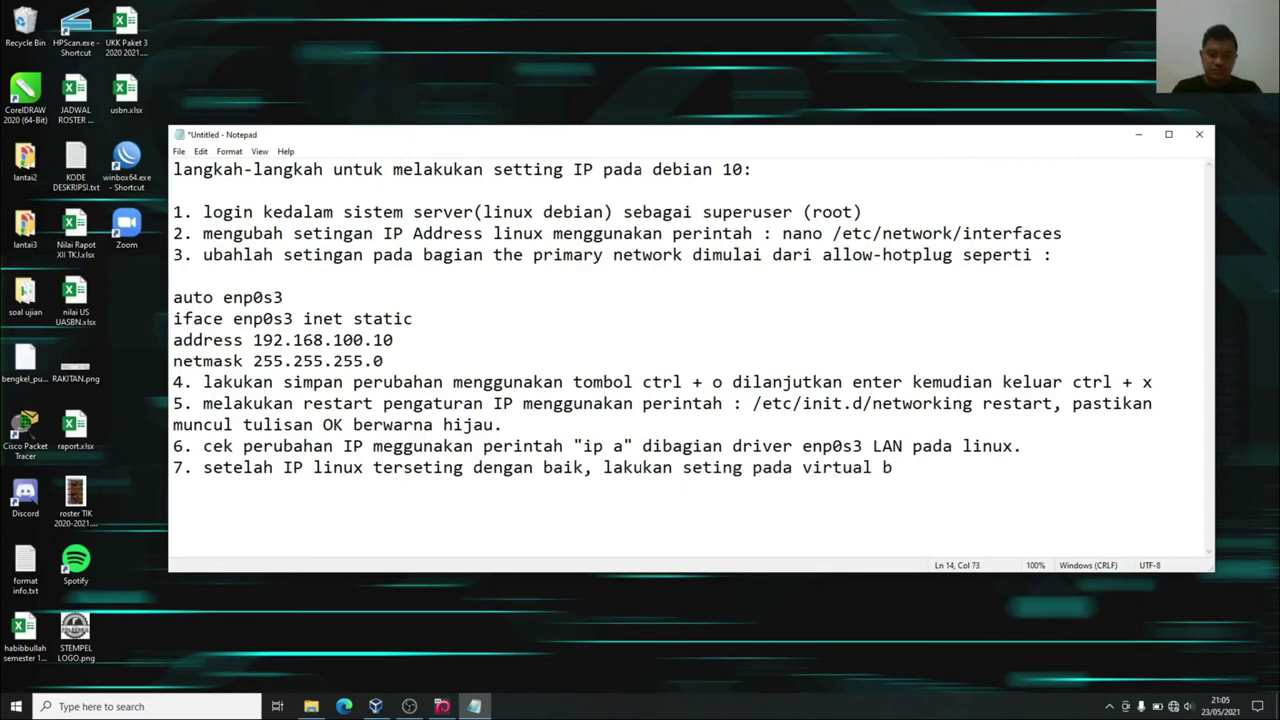
text(ox bagian n)
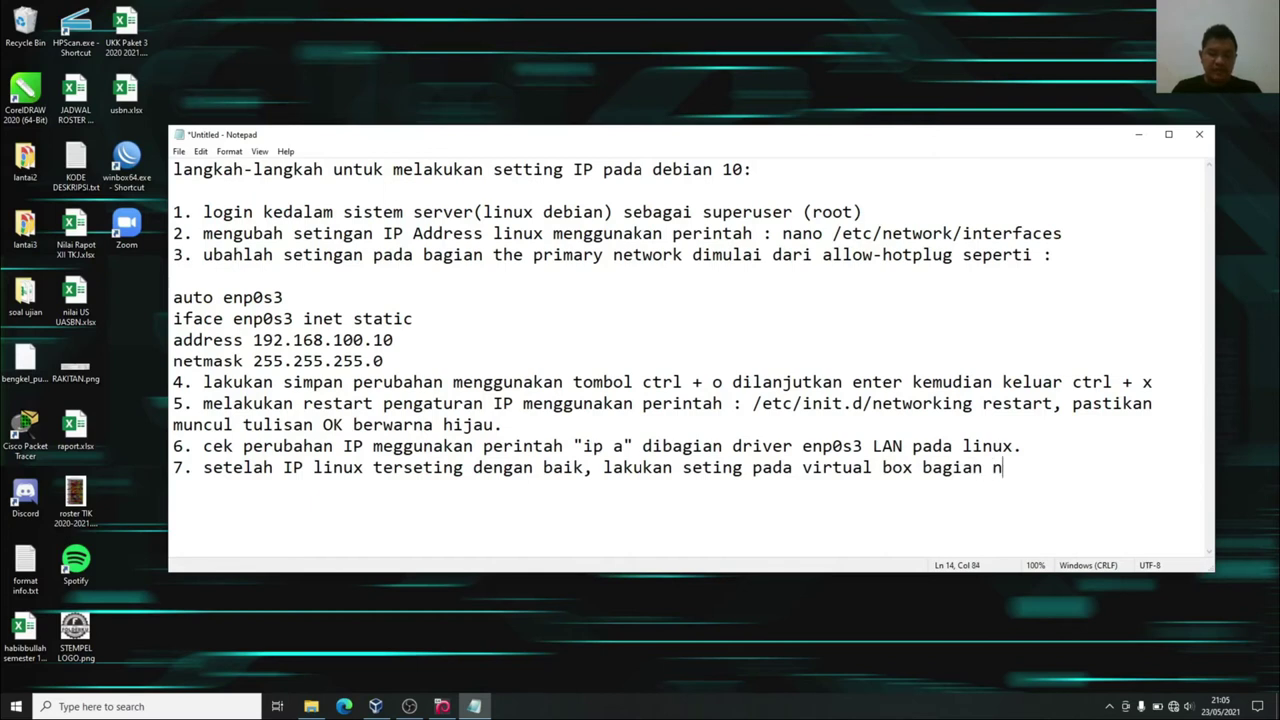
text(etwork)
key(Return)
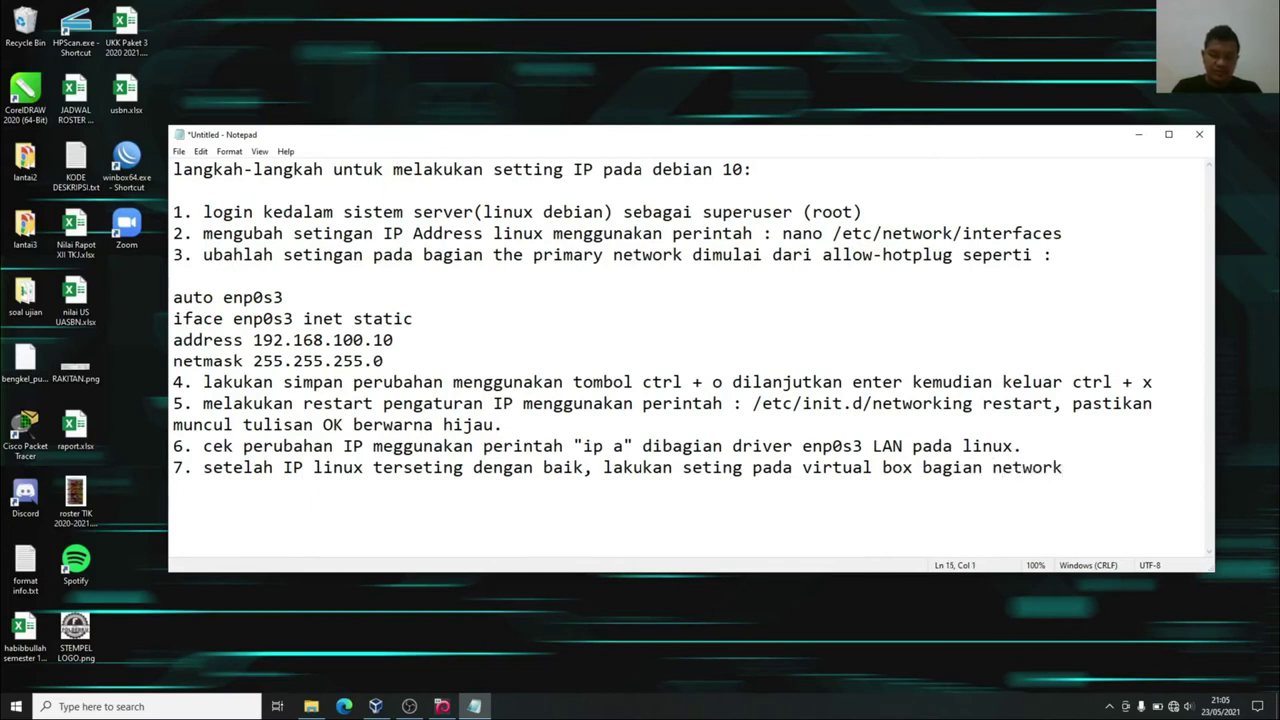
text(8. ubah)
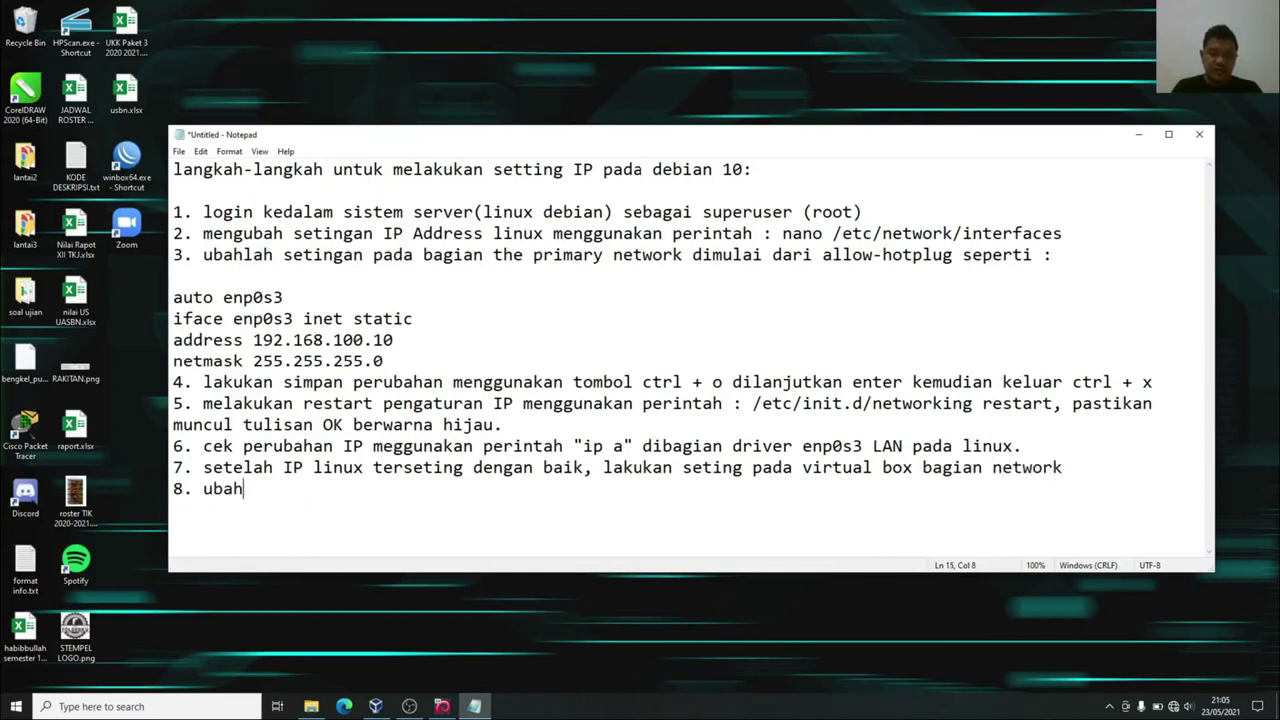
text( lah setingan )
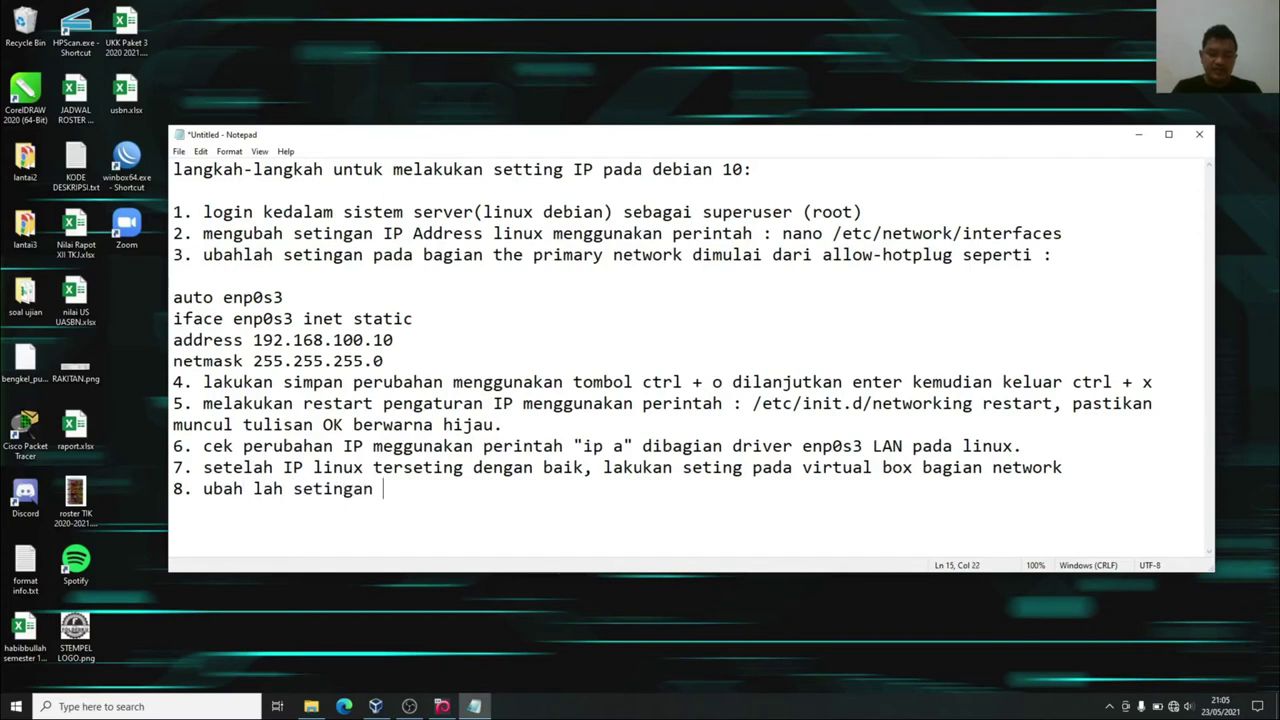
text(seperti berik)
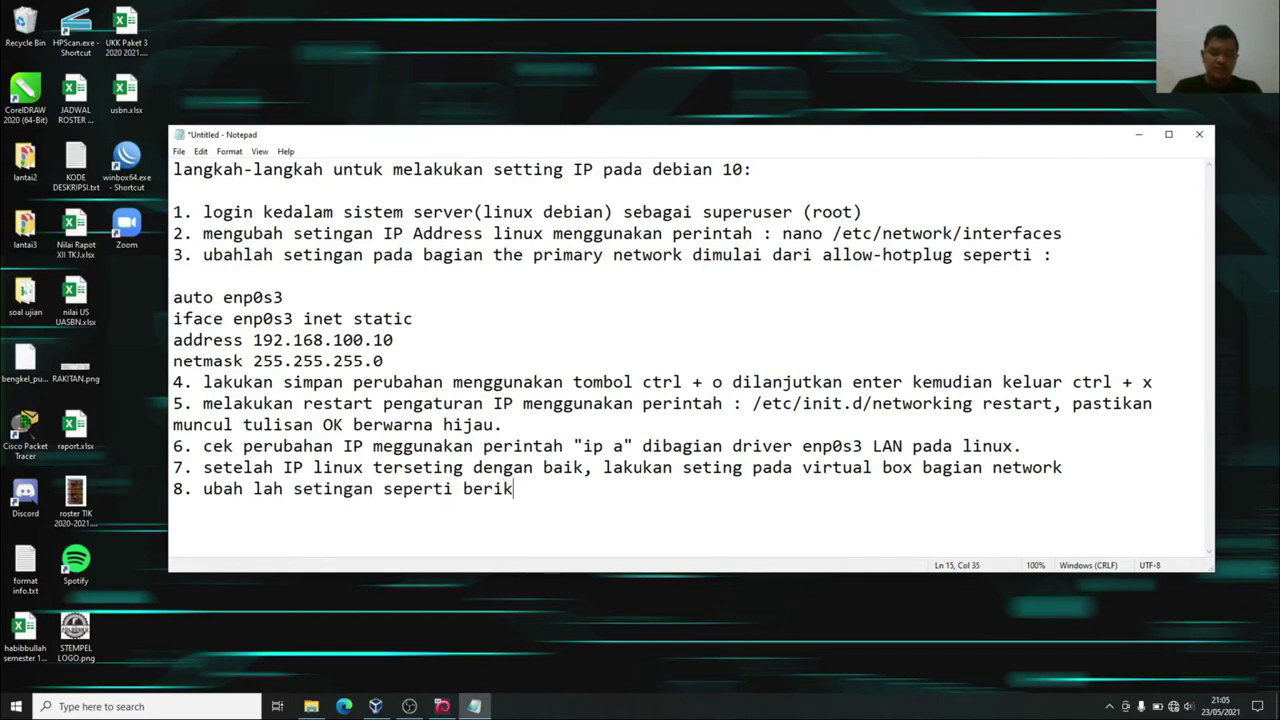
text(ut :)
key(Return)
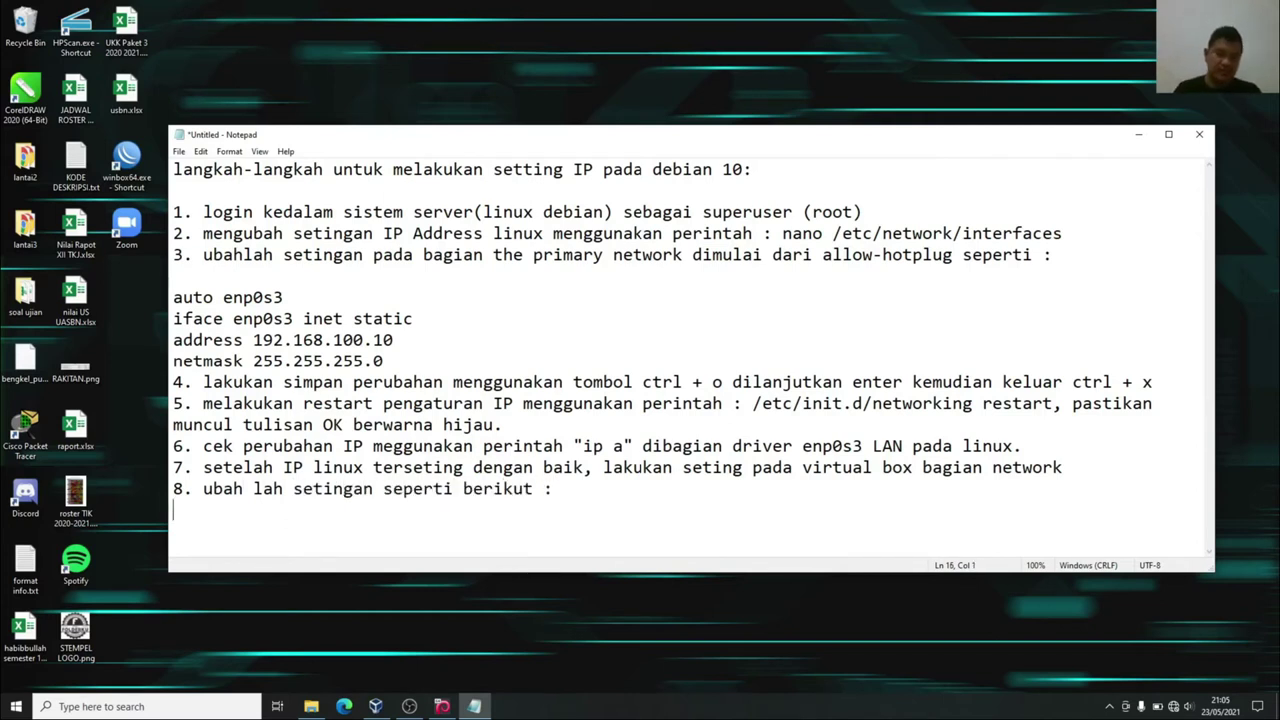
click(1138, 134)
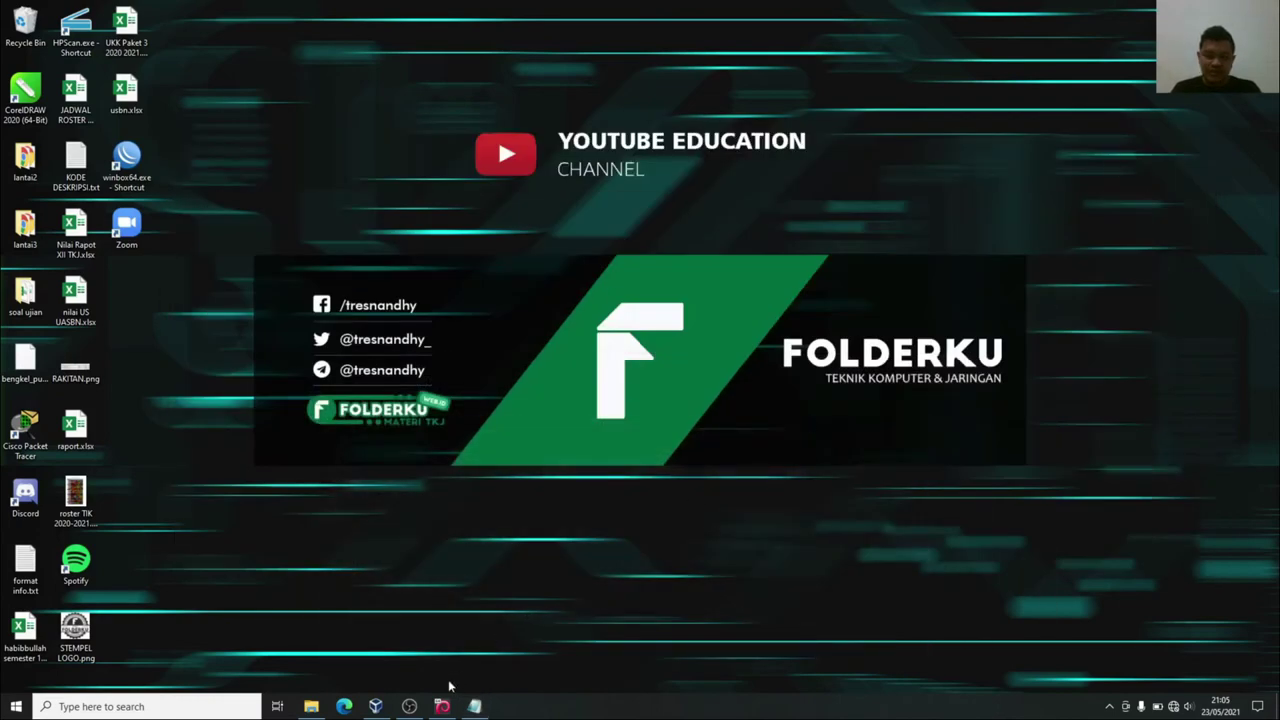
In VirtualBox Manager, select the Debian Koneksi IP ke Windows VM and open its Settings.
click(375, 706)
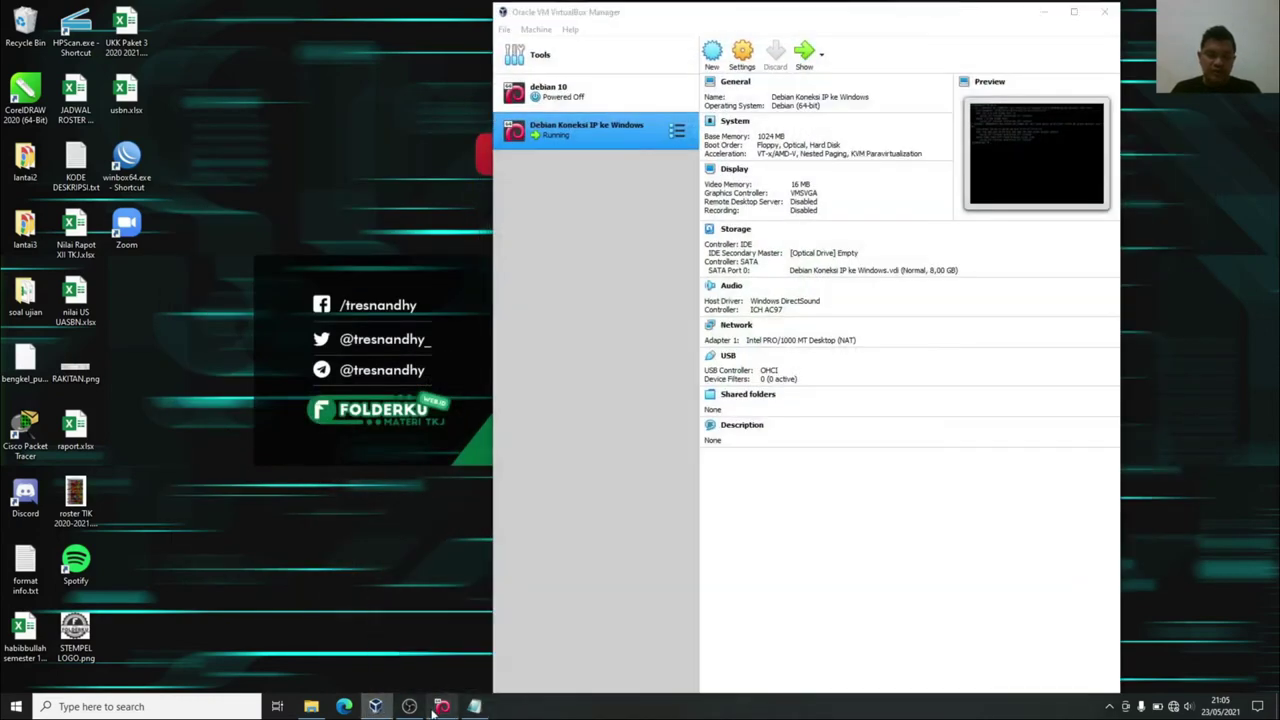
click(434, 711)
click(436, 708)
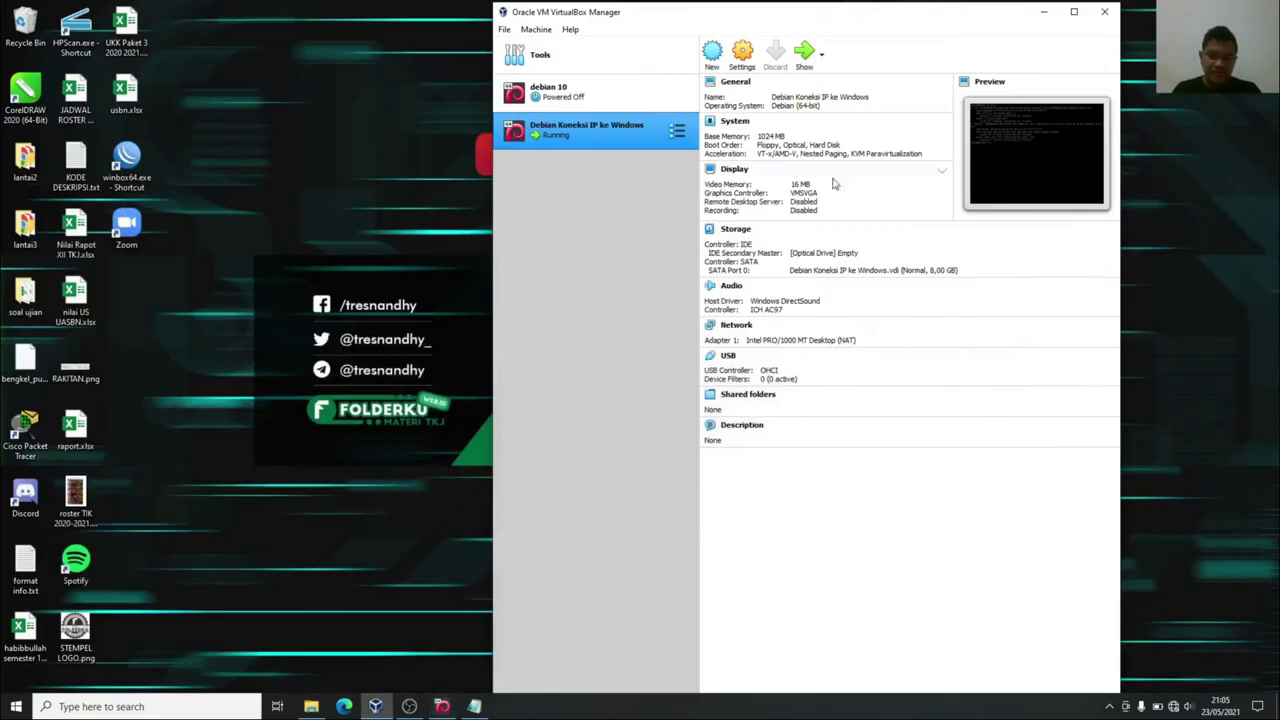
click(560, 100)
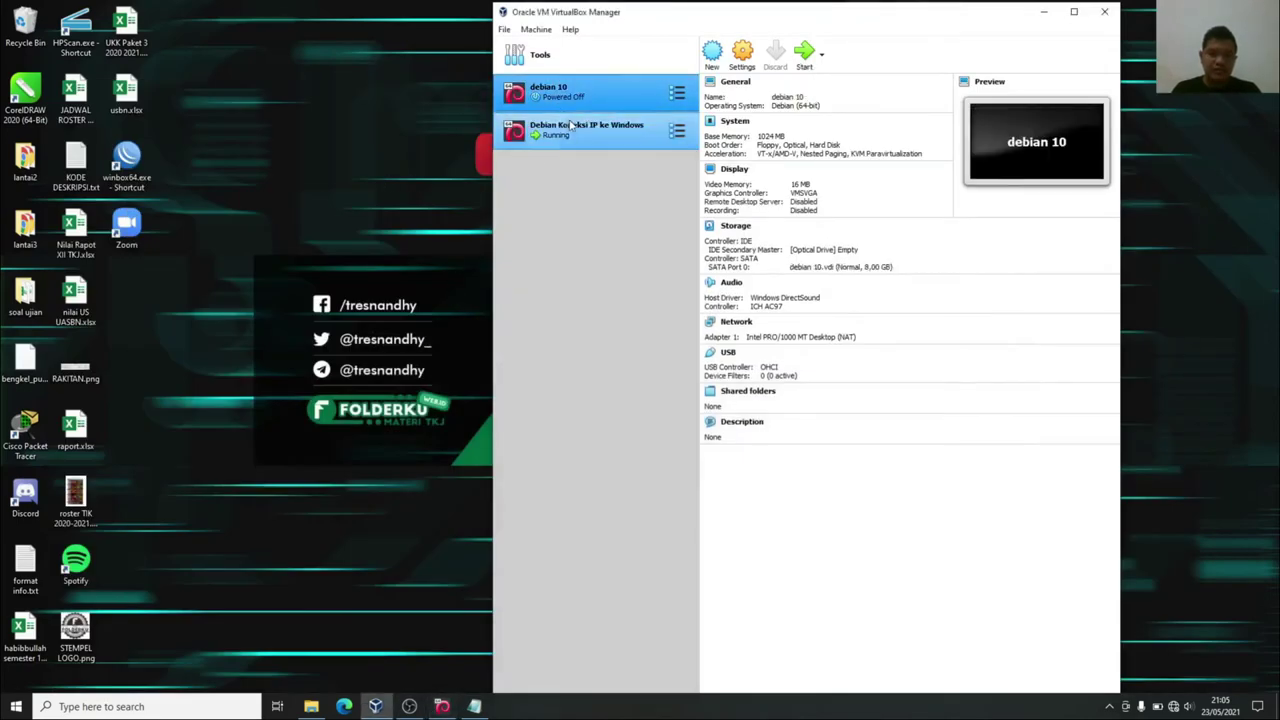
click(572, 138)
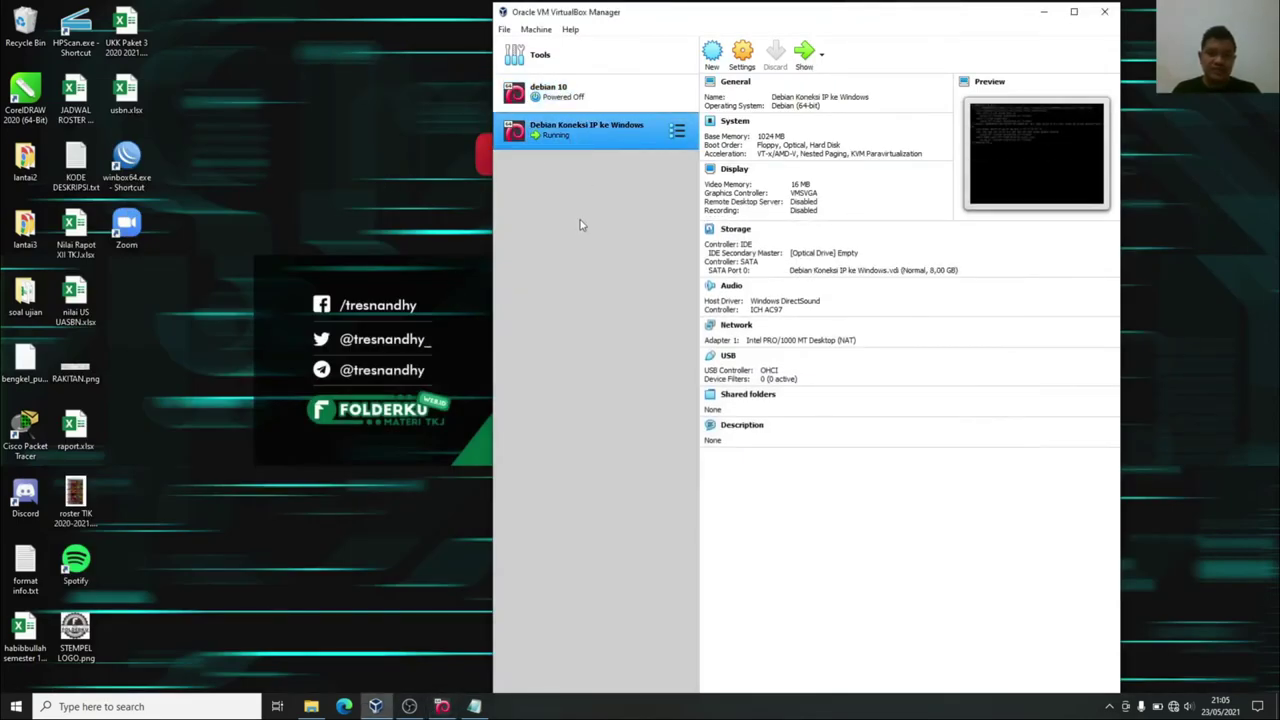
click(598, 96)
click(545, 143)
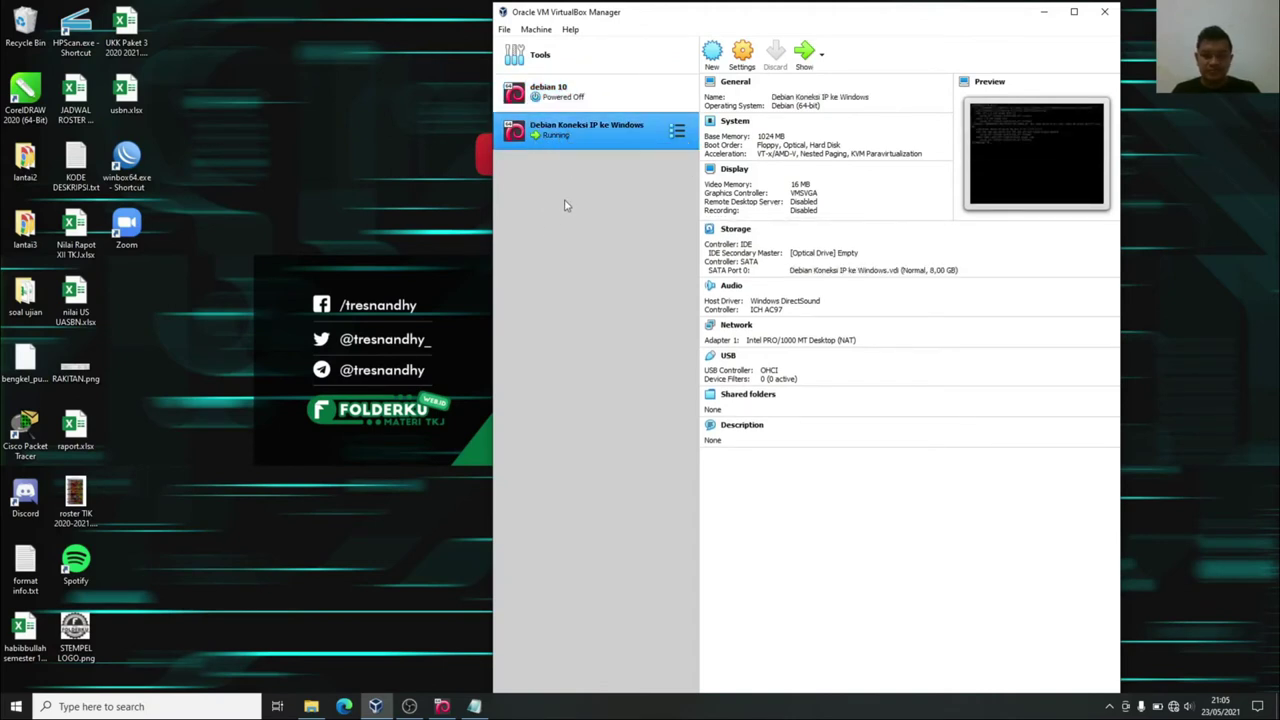
click(585, 95)
click(586, 132)
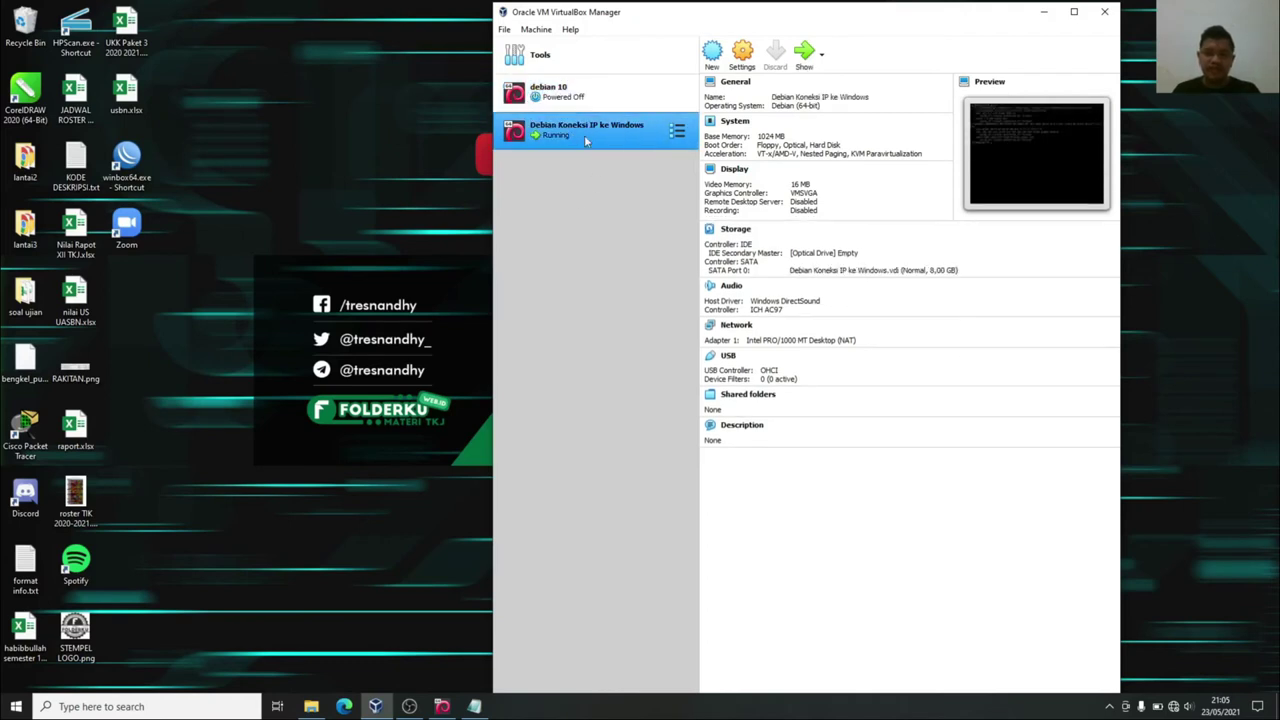
click(742, 55)
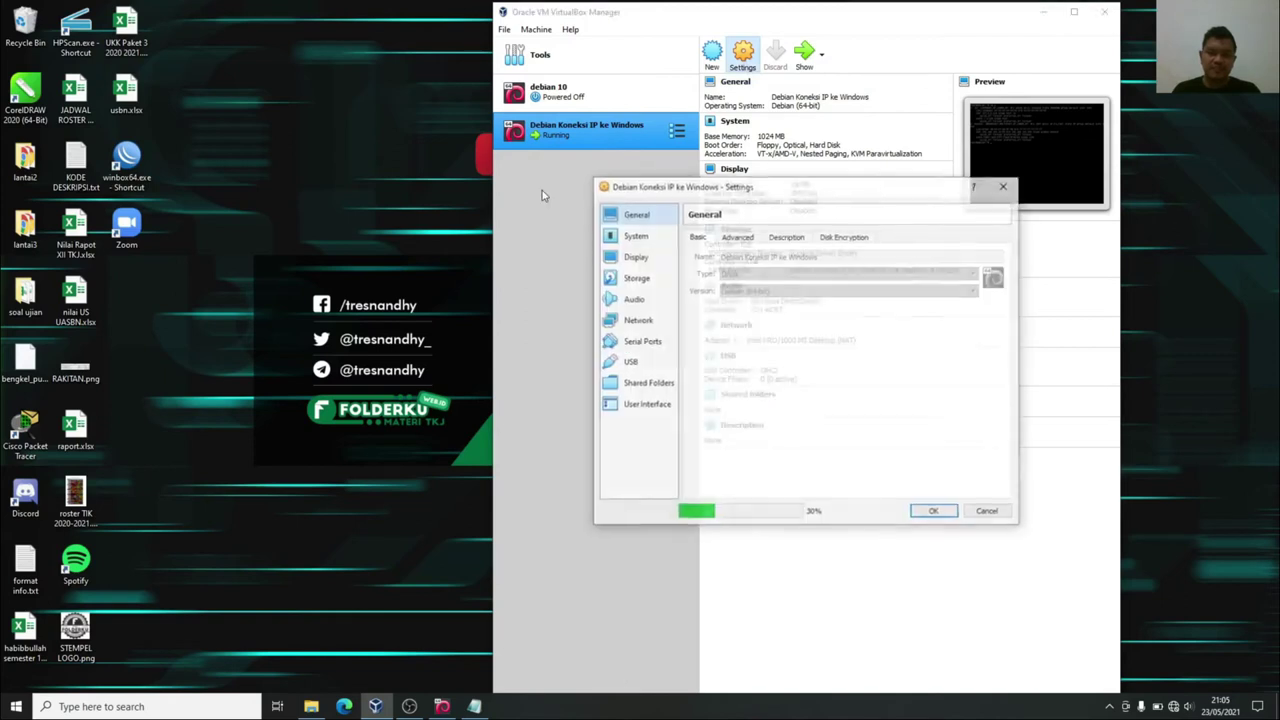
Attach Adapter 1 to the Host-only Adapter with promiscuous mode Allow All, and save.
click(636, 322)
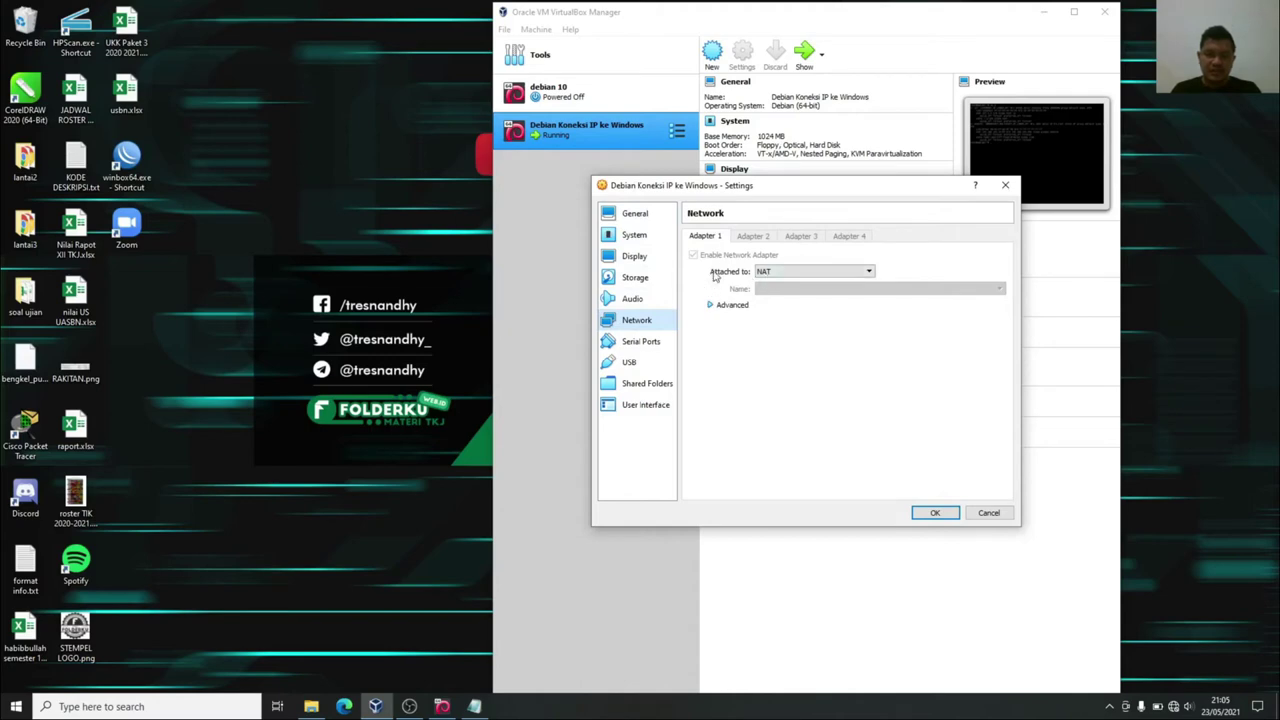
click(770, 274)
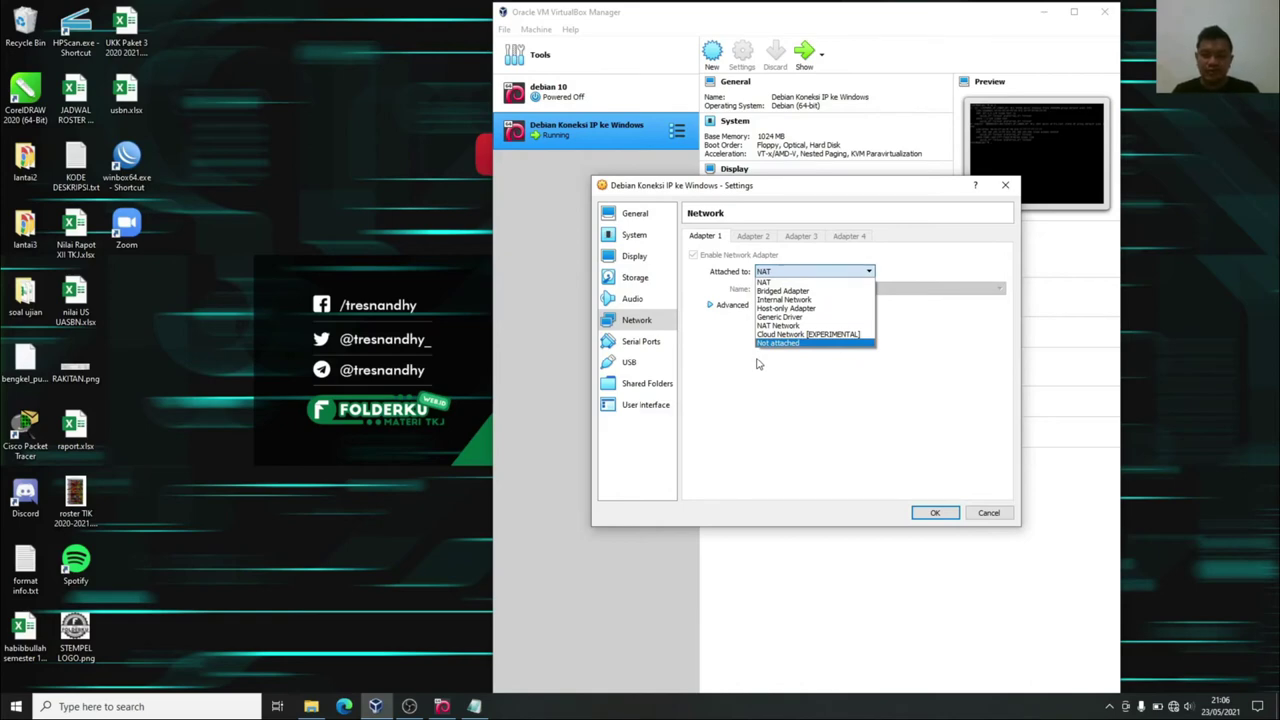
click(796, 309)
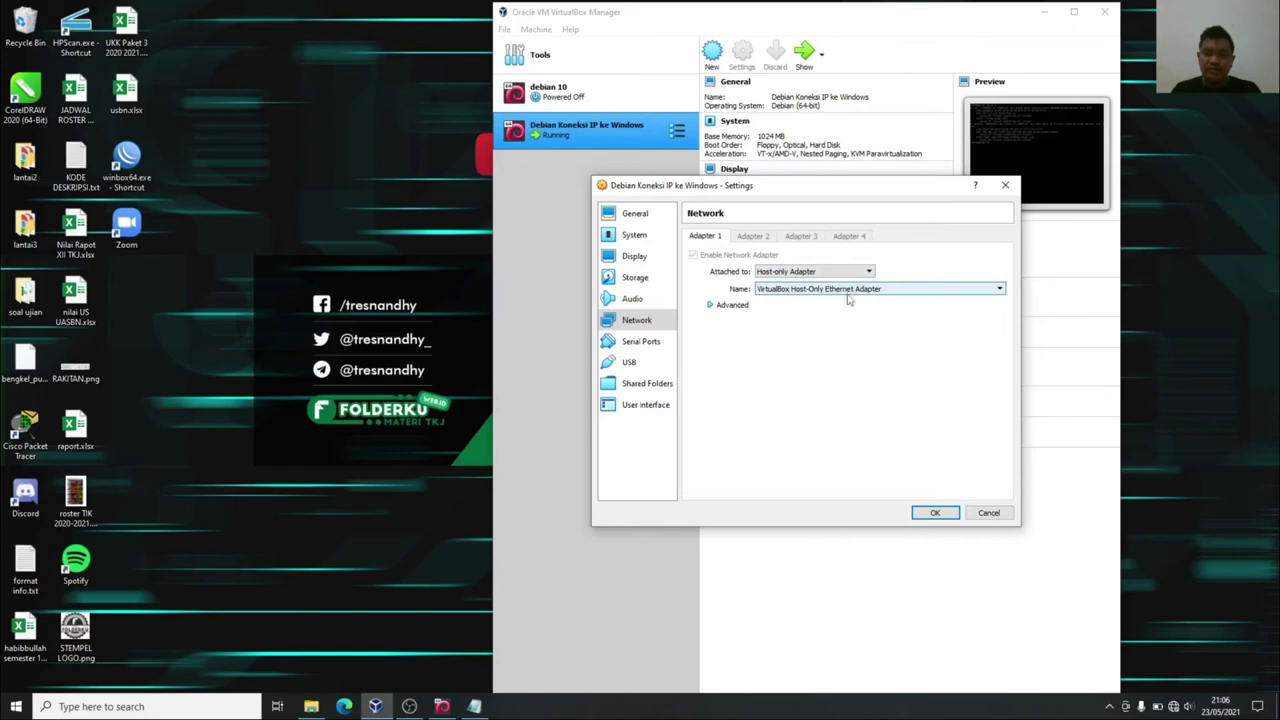
click(727, 305)
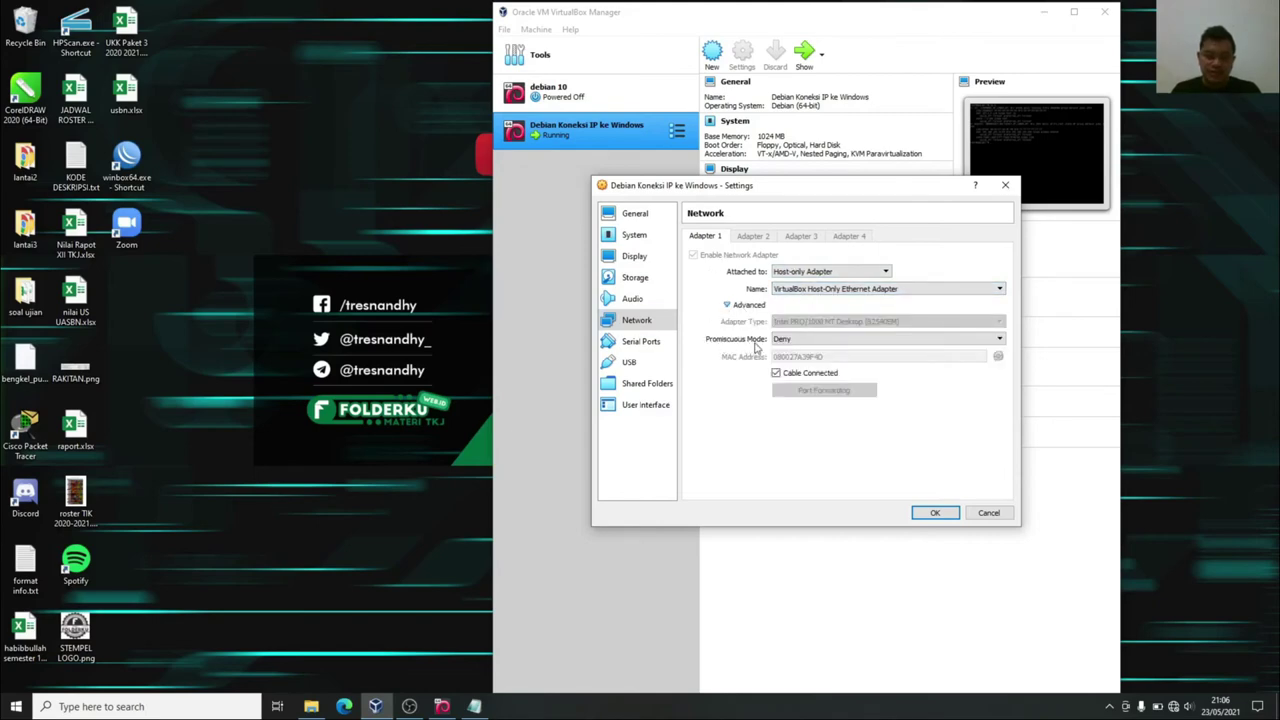
click(795, 339)
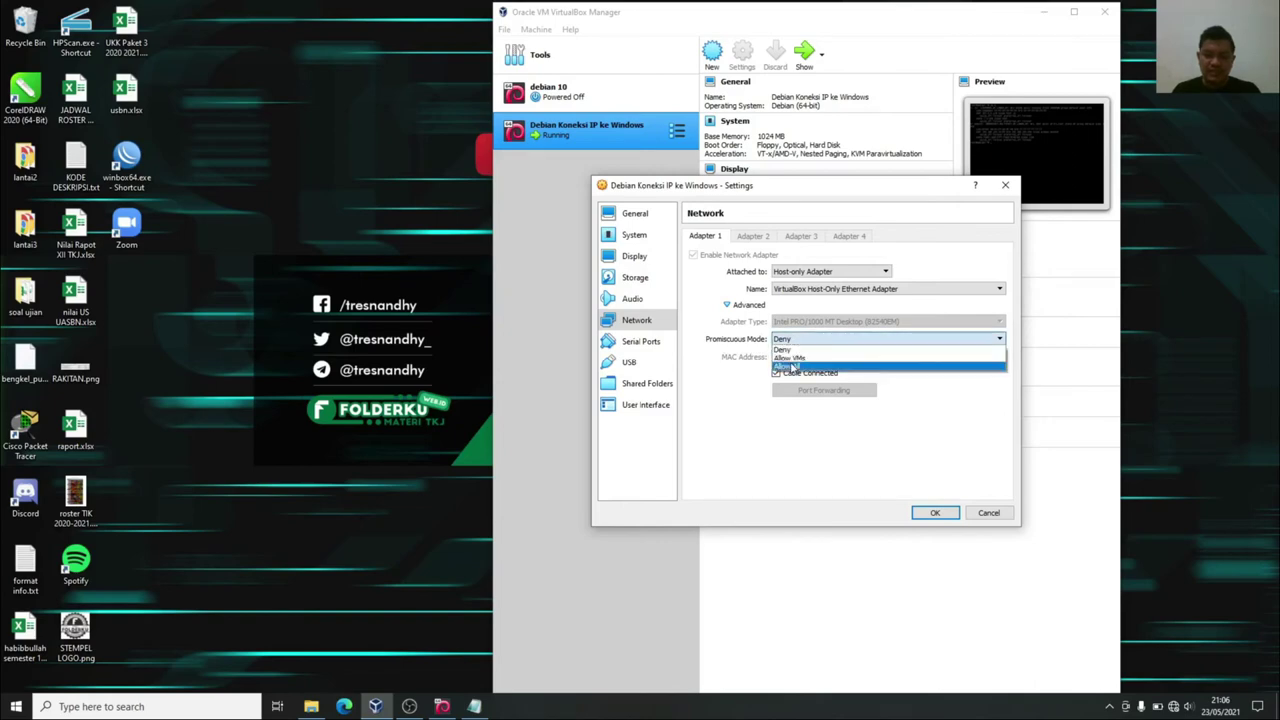
click(792, 367)
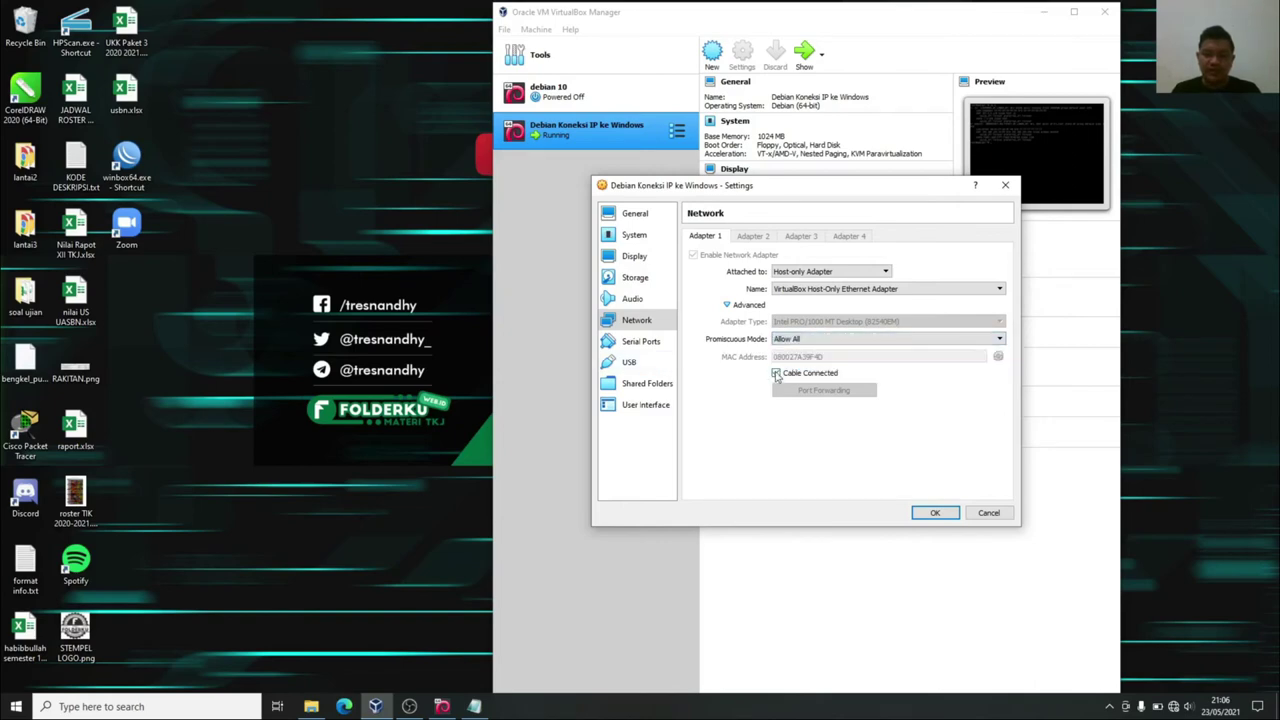
click(935, 513)
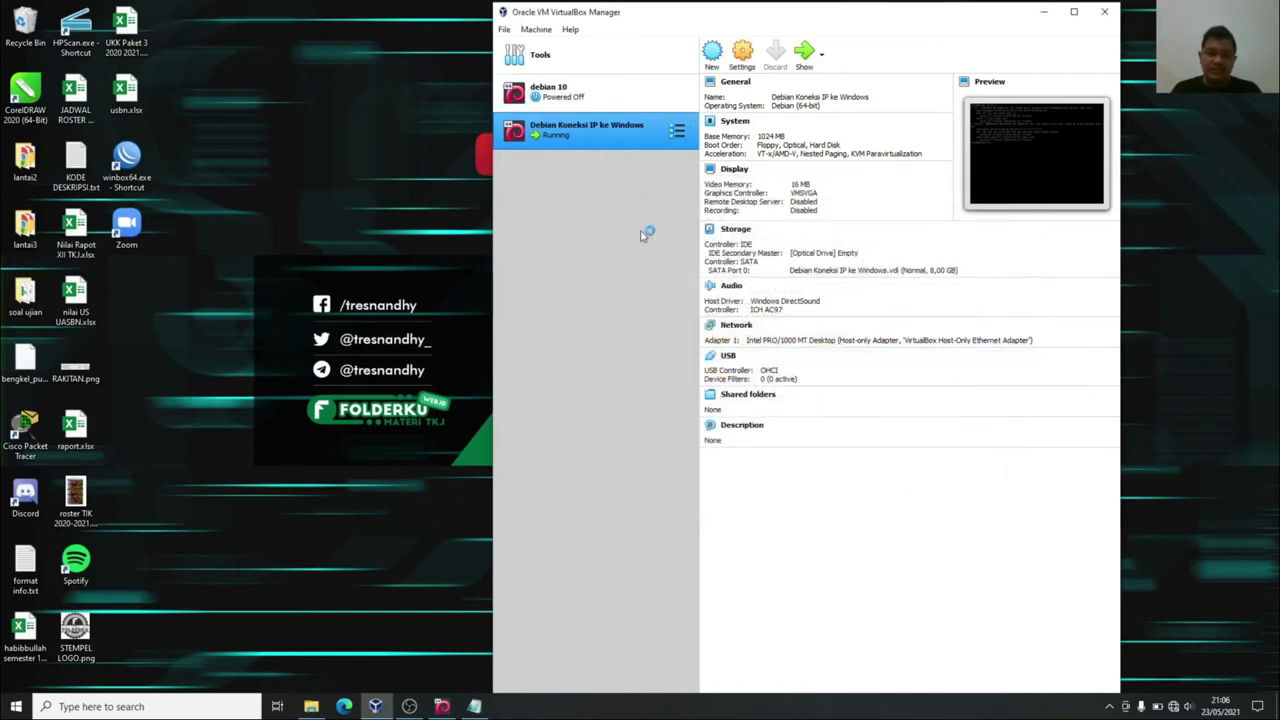
Verify Adapter 1 shows Host-only Adapter, close VirtualBox Manager, and restore Notepad.
click(742, 55)
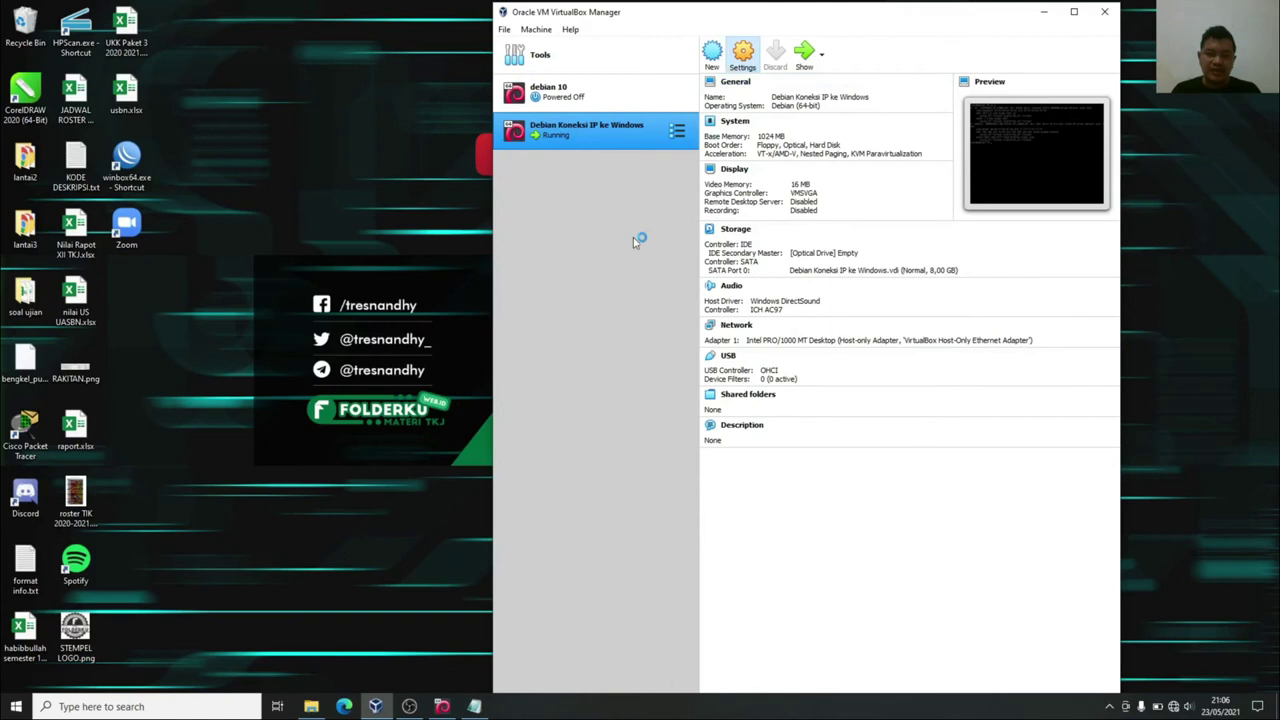
click(637, 321)
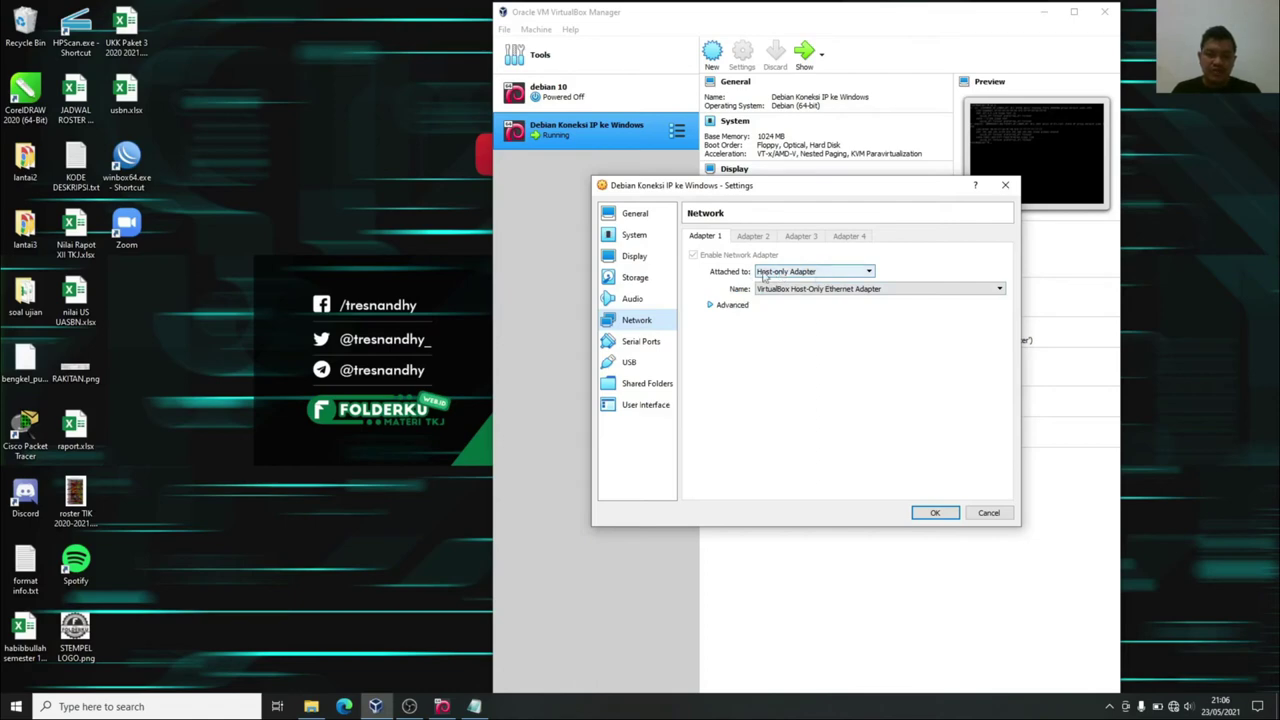
click(1003, 187)
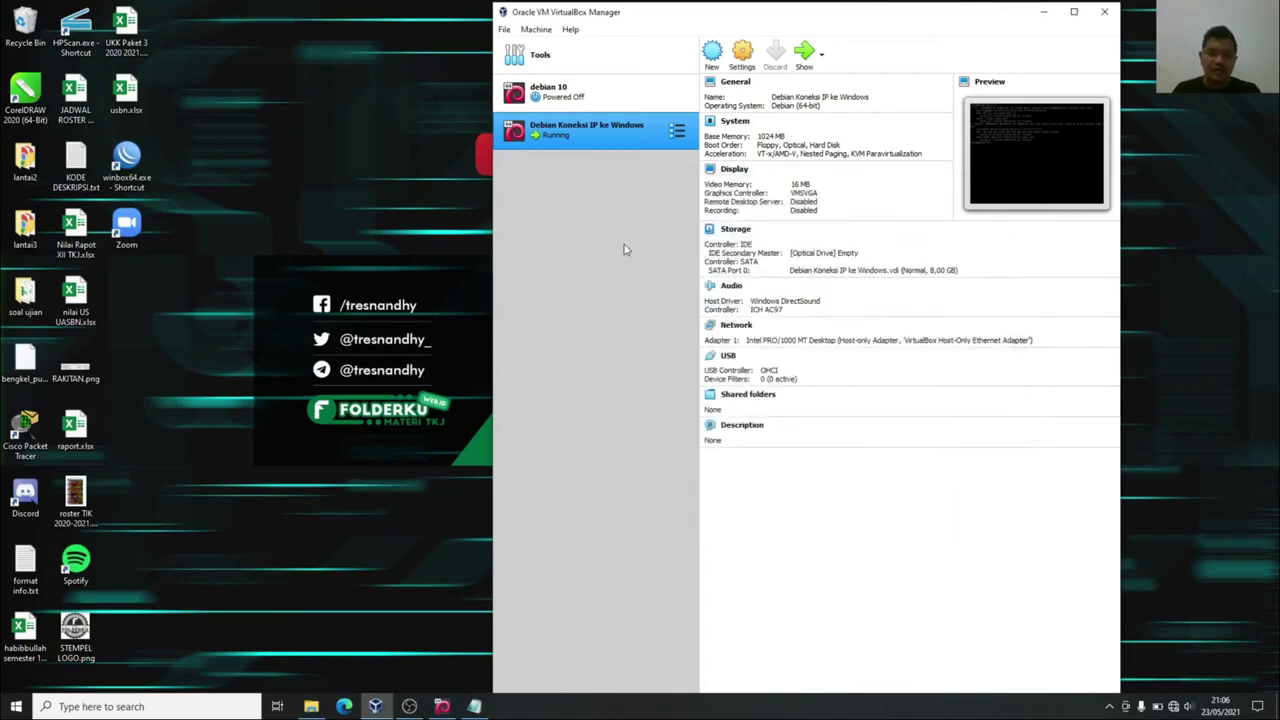
click(1104, 14)
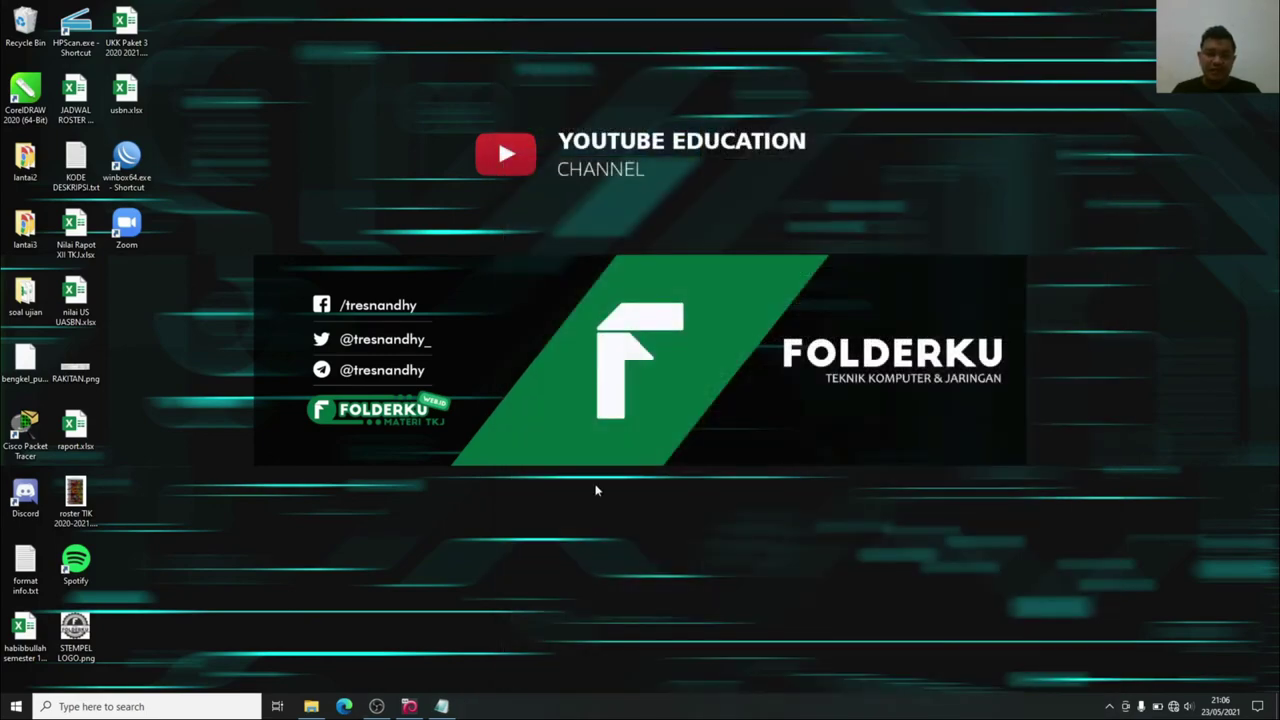
click(441, 706)
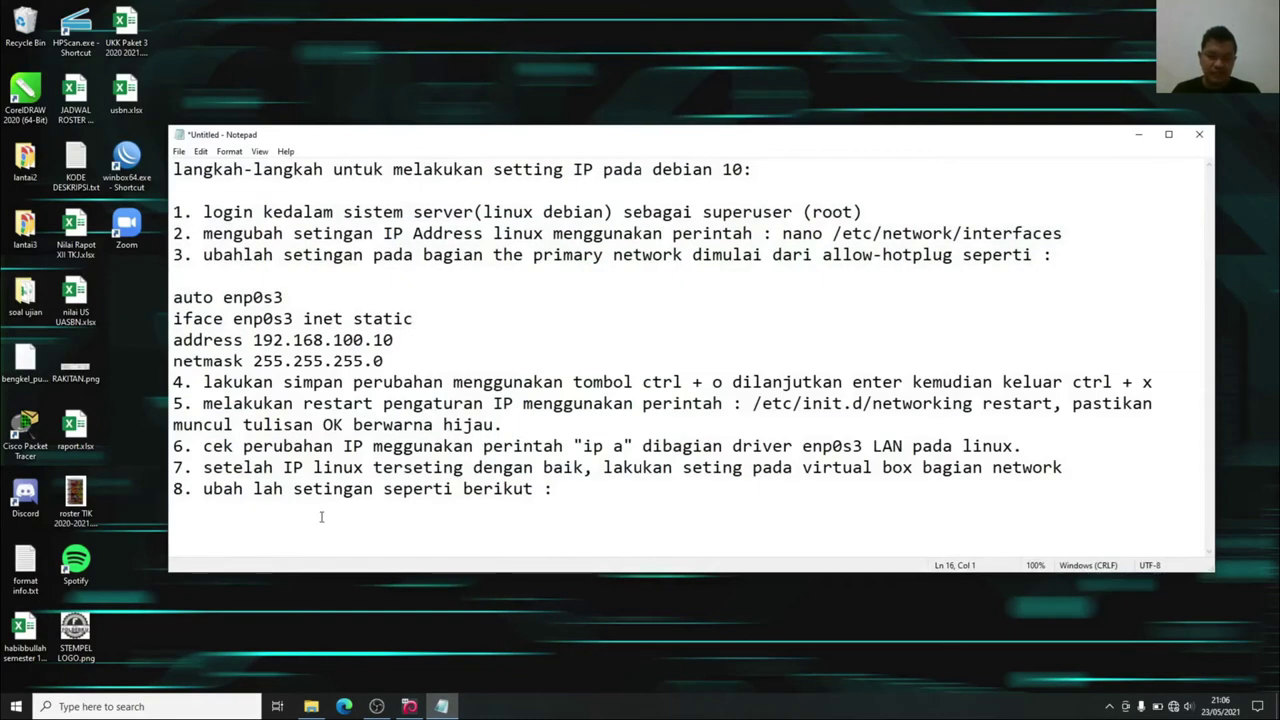
Type step 9: open Control Panel and find the VirtualBox host-only network adapter.
text(. bu)
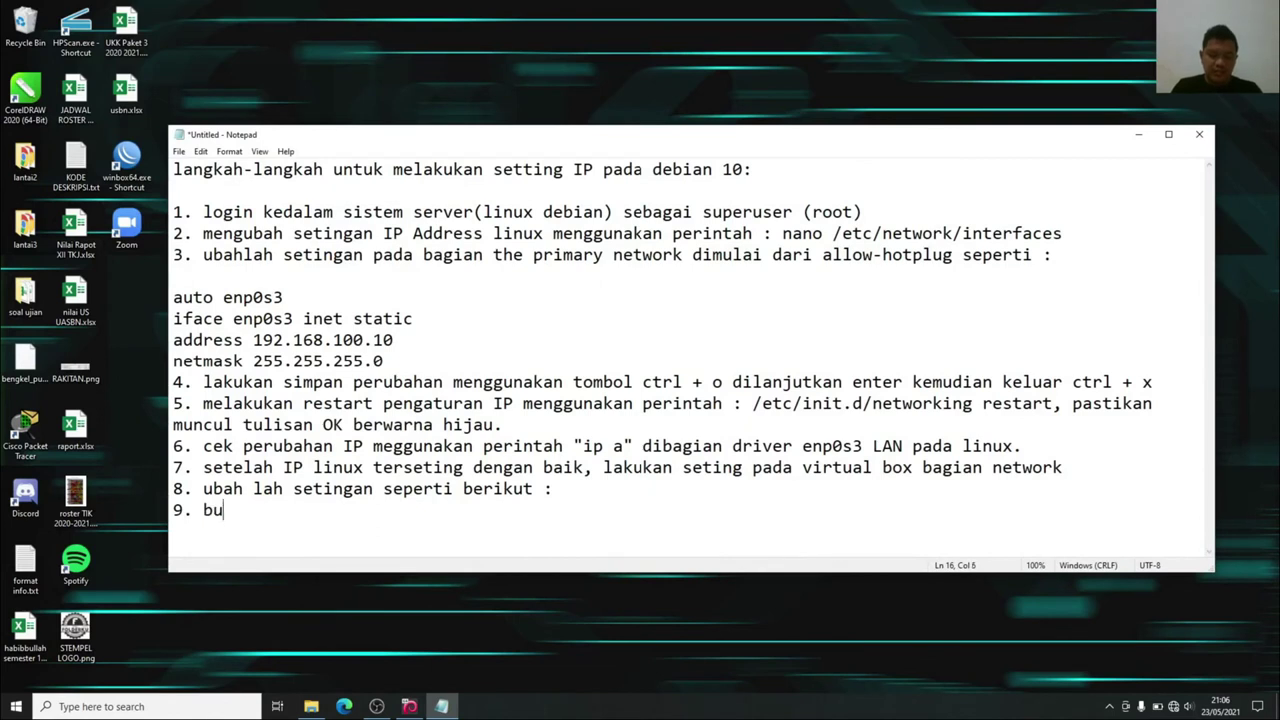
text(ka control pa)
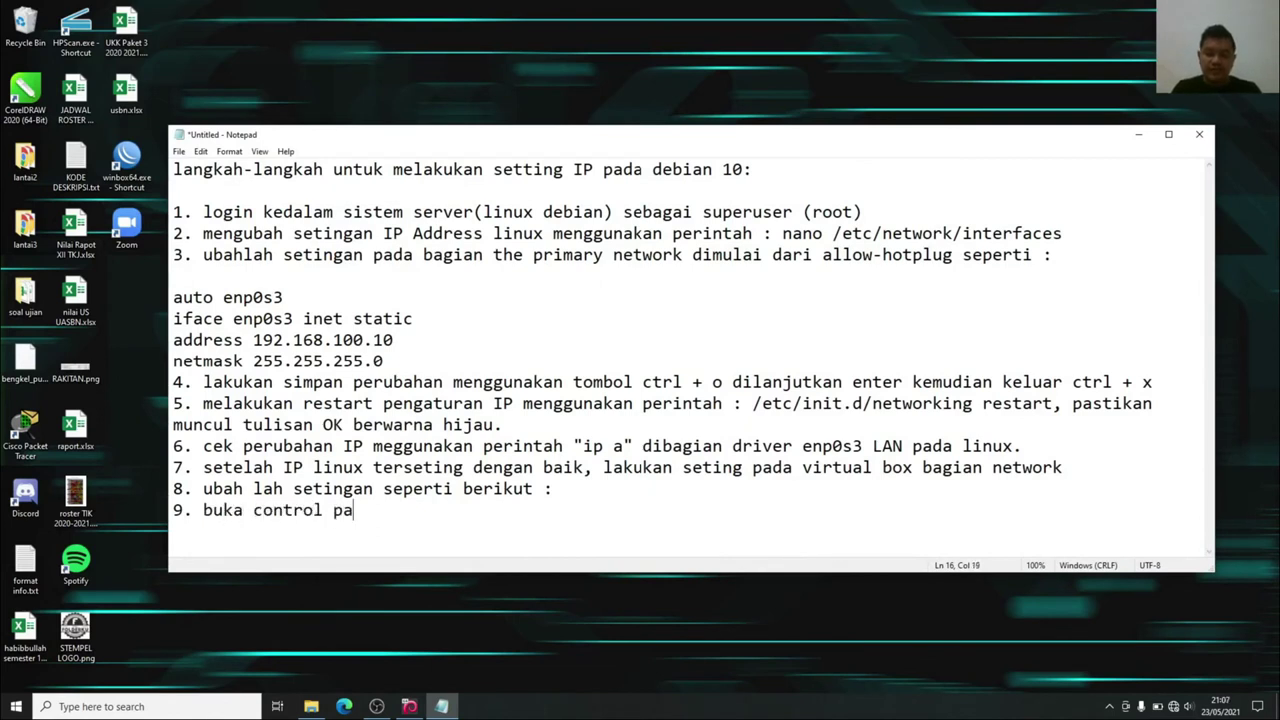
text(nel, )
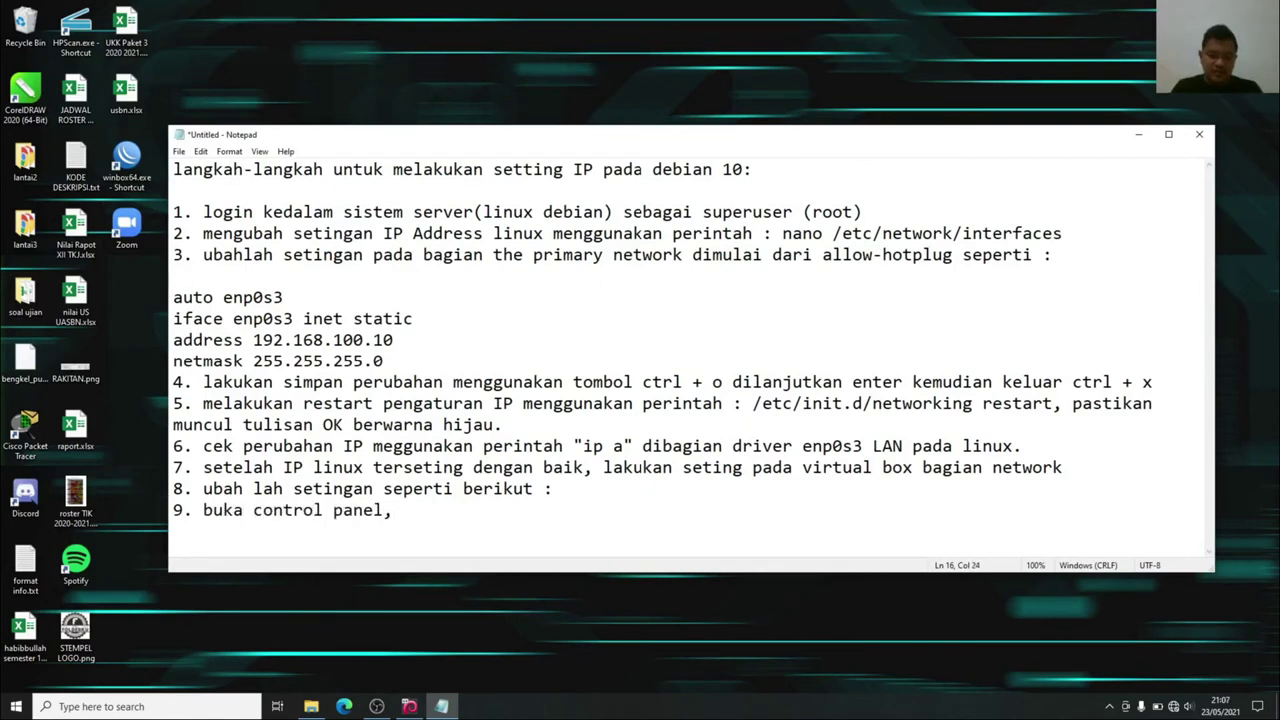
text(cari adapter)
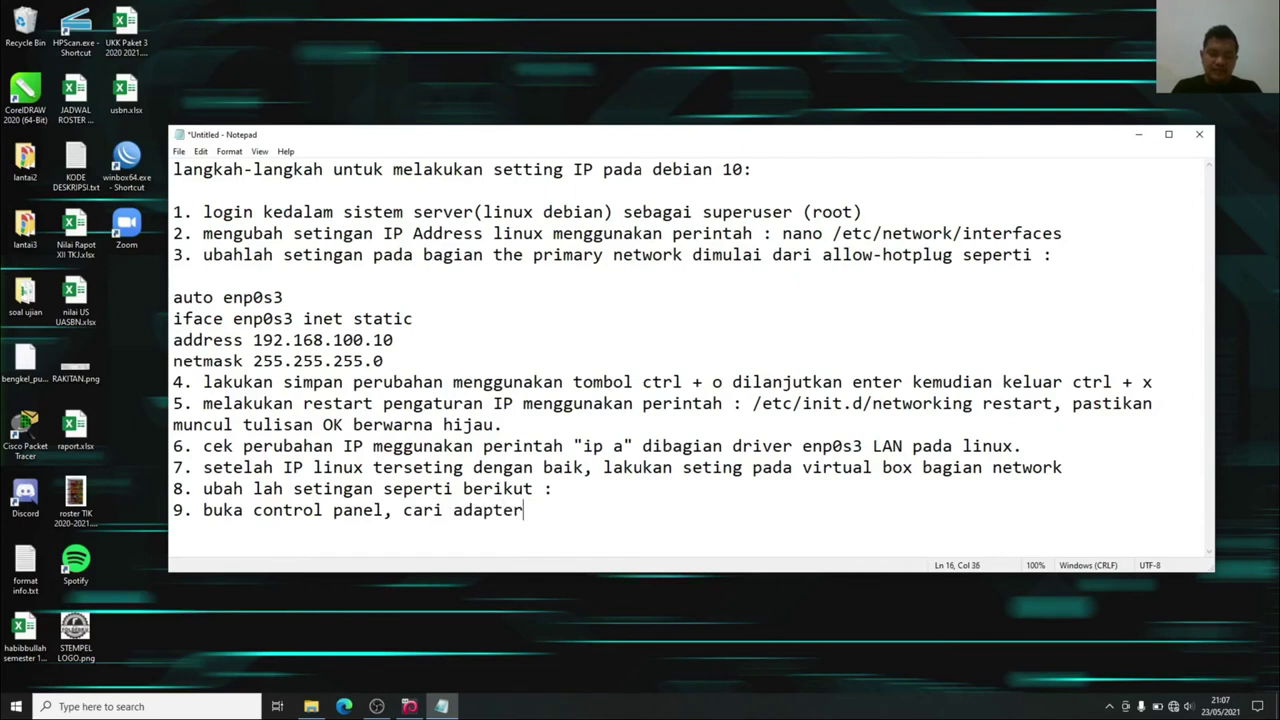
text( hos)
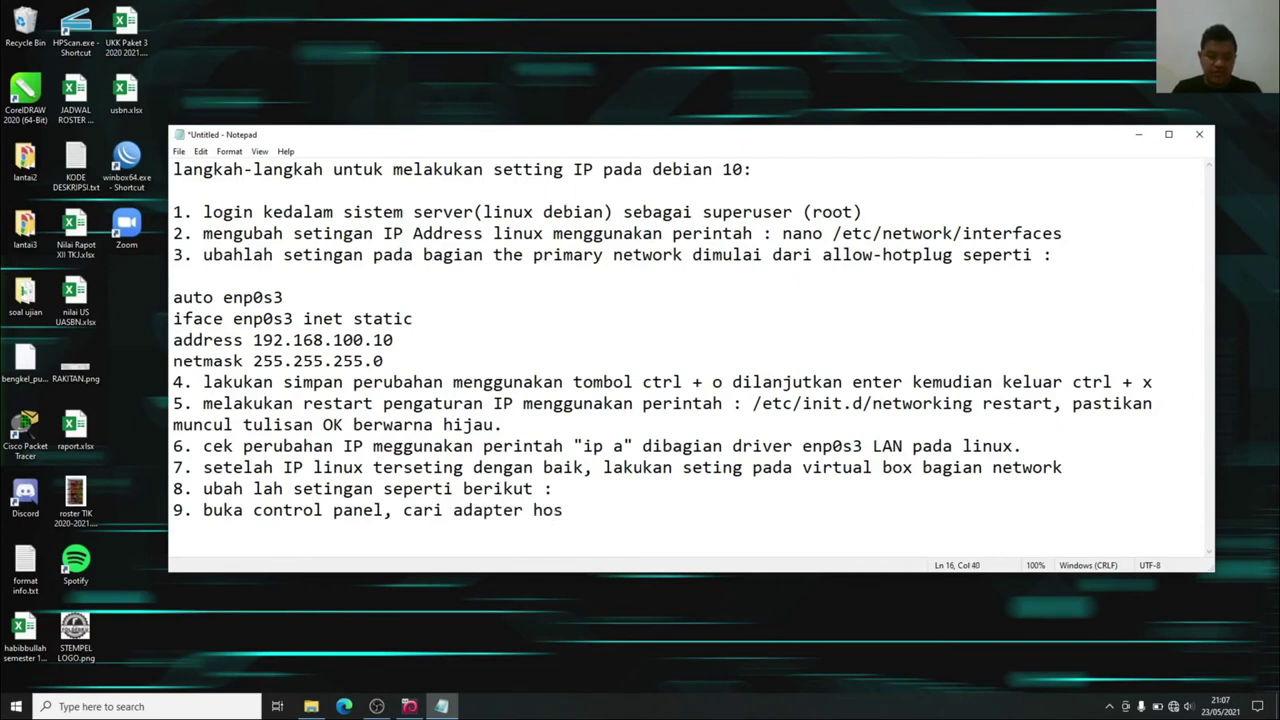
text(t only)
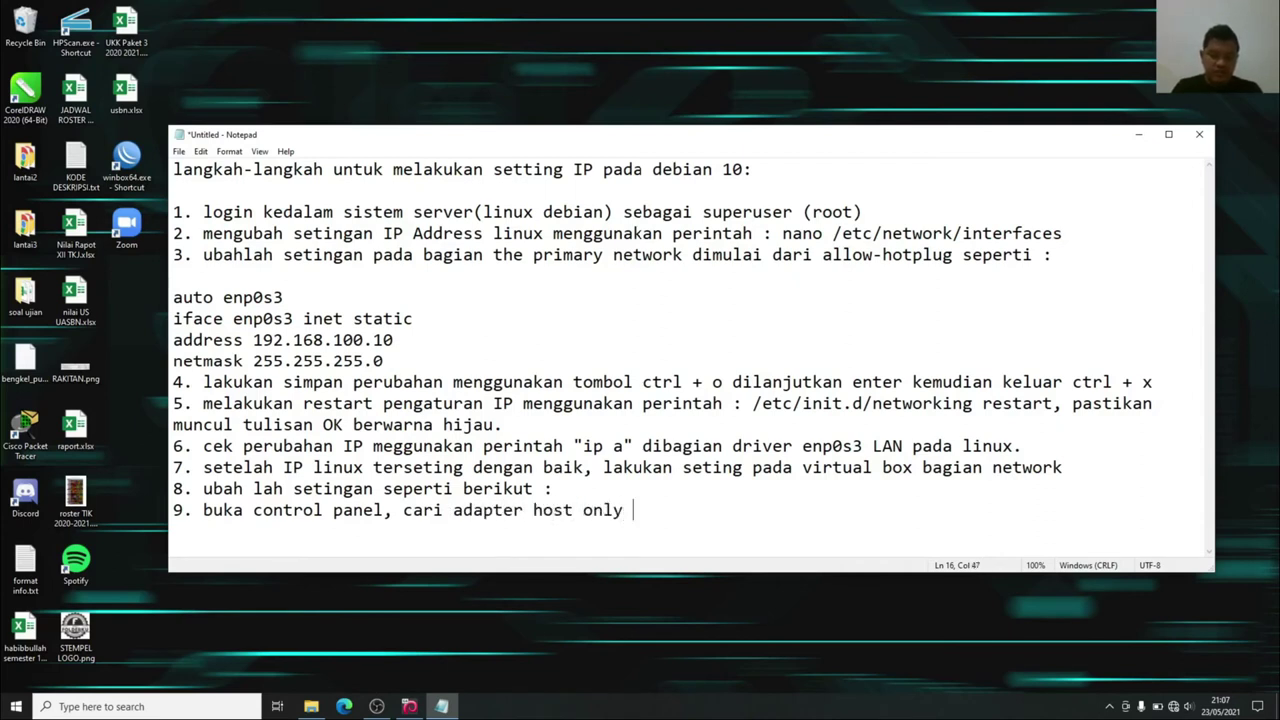
text( network)
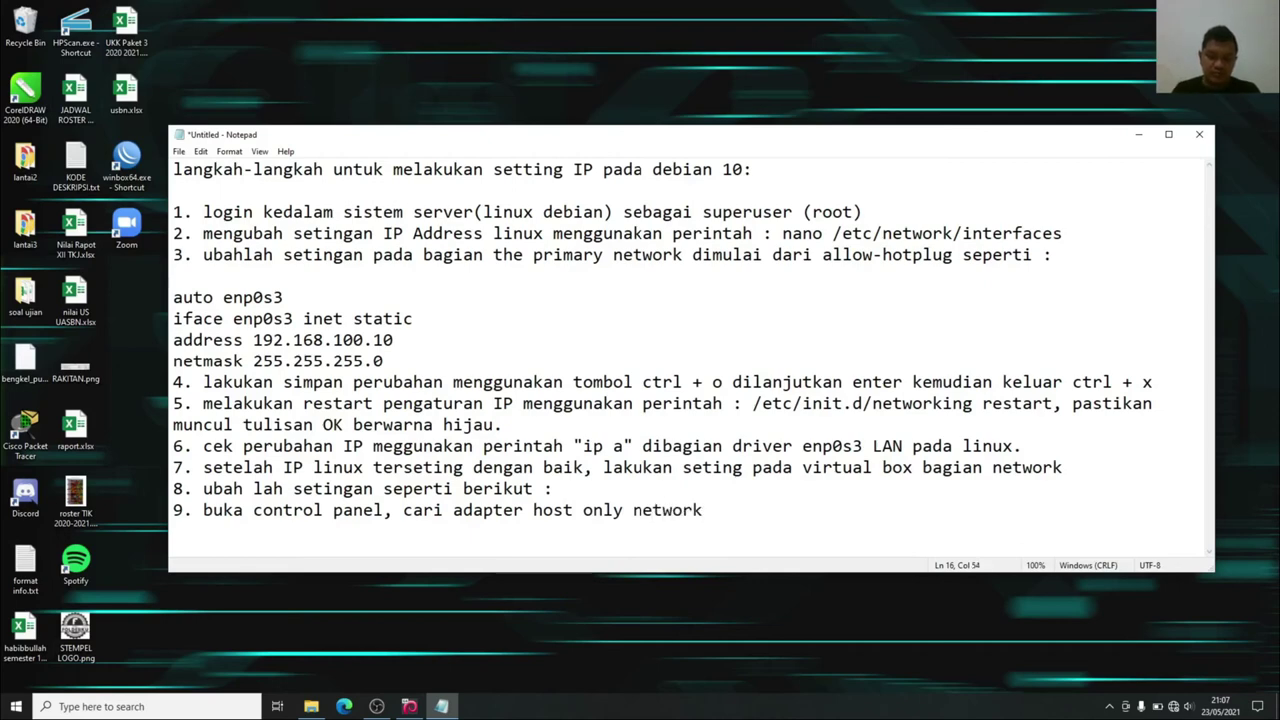
text( virtual box)
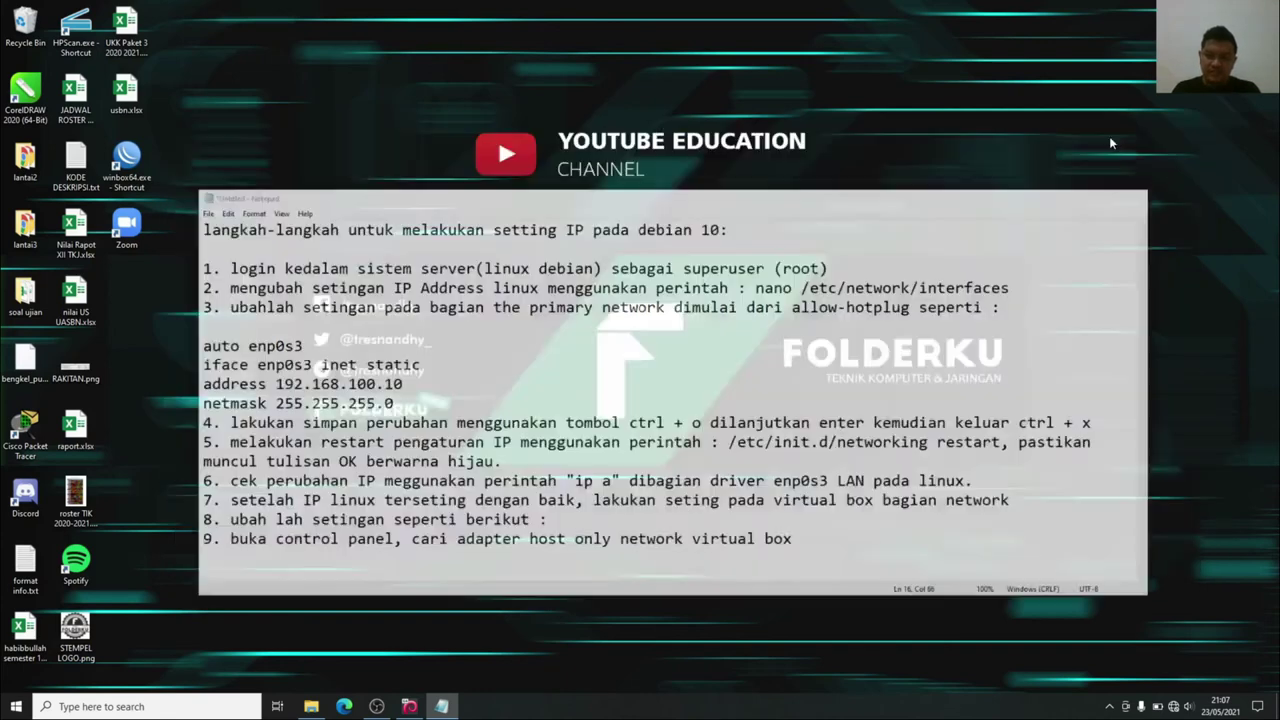
click(1138, 134)
Launch Control Panel via search and go to Network and Sharing Center's adapter settings.
click(176, 707)
text(p)
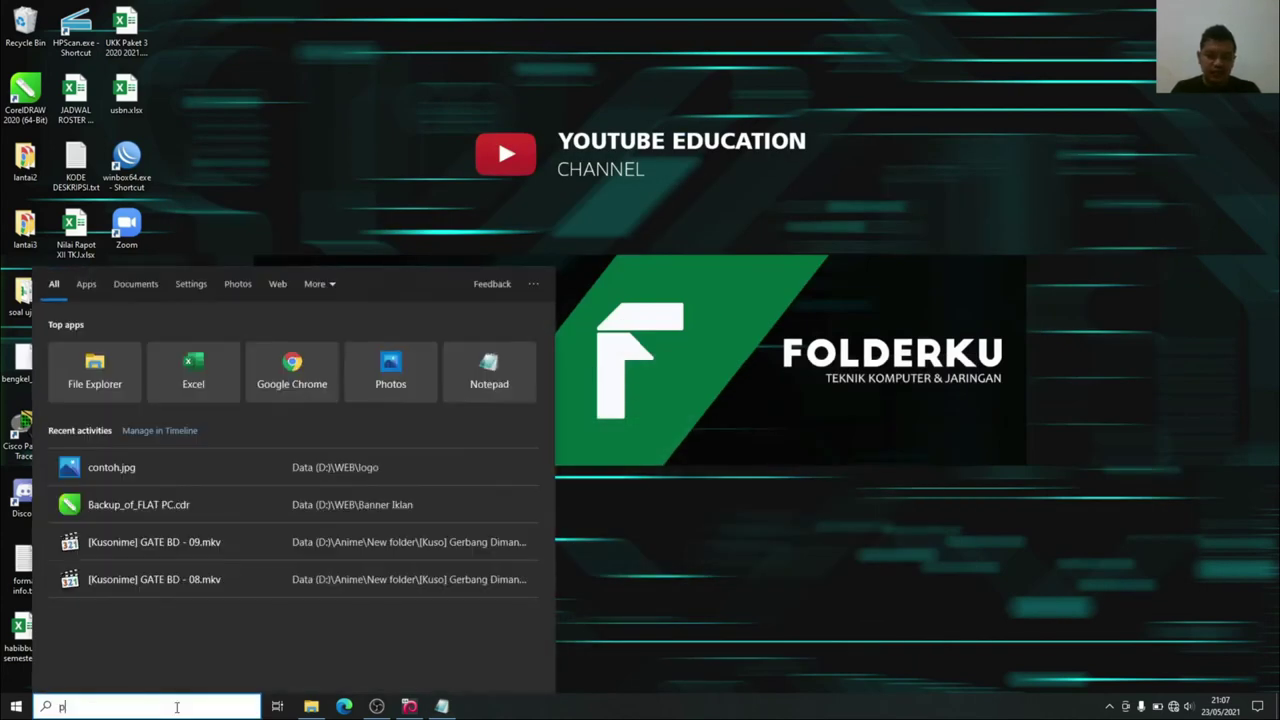
text(anel)
key(Return)
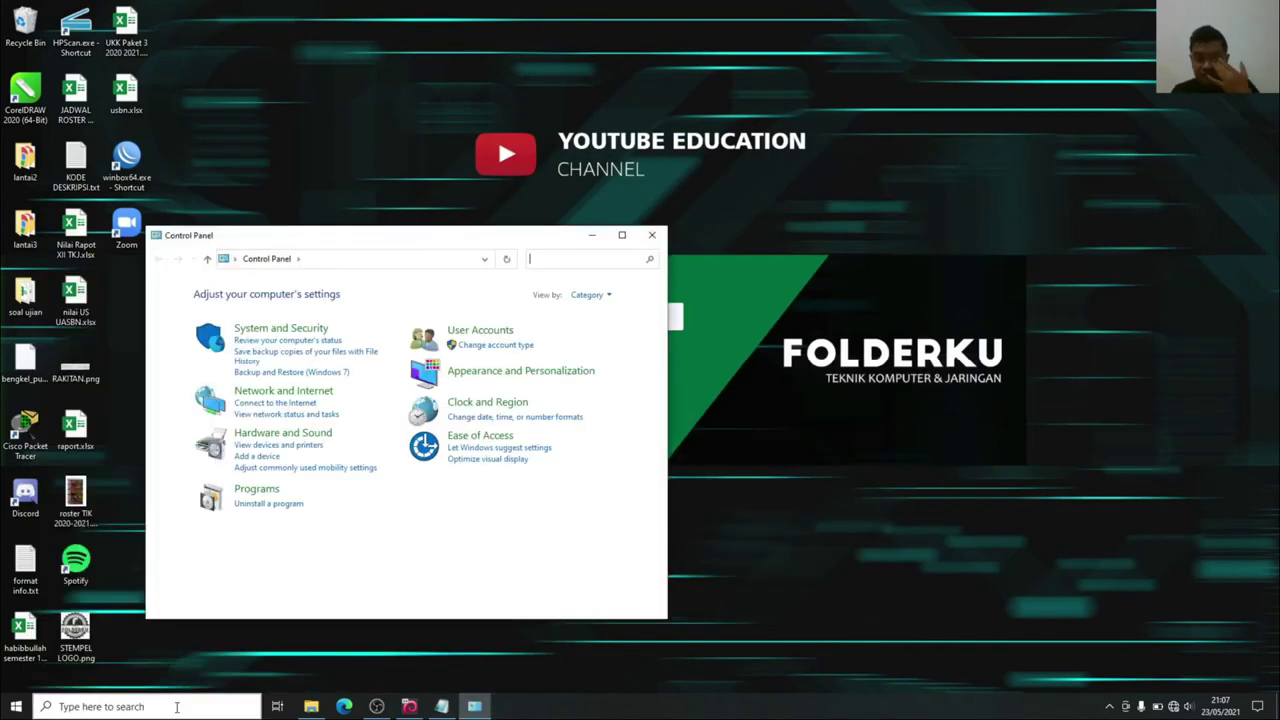
drag(376, 244, 619, 132)
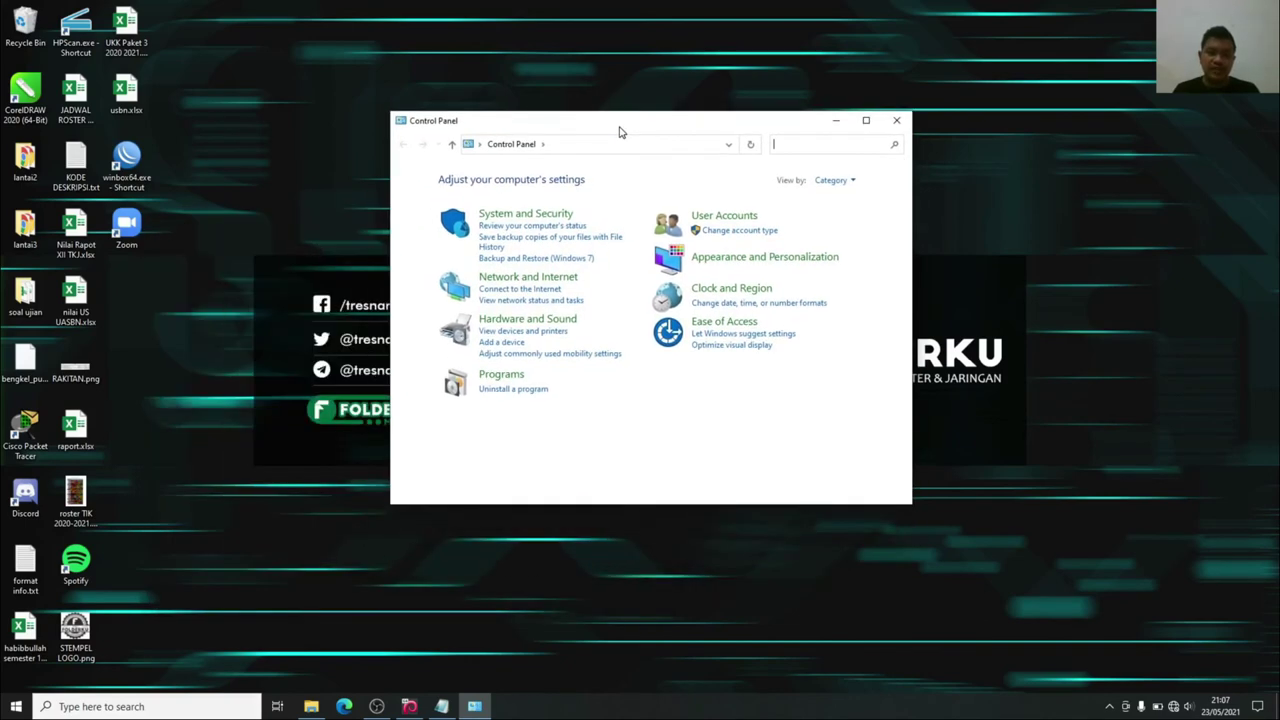
click(508, 282)
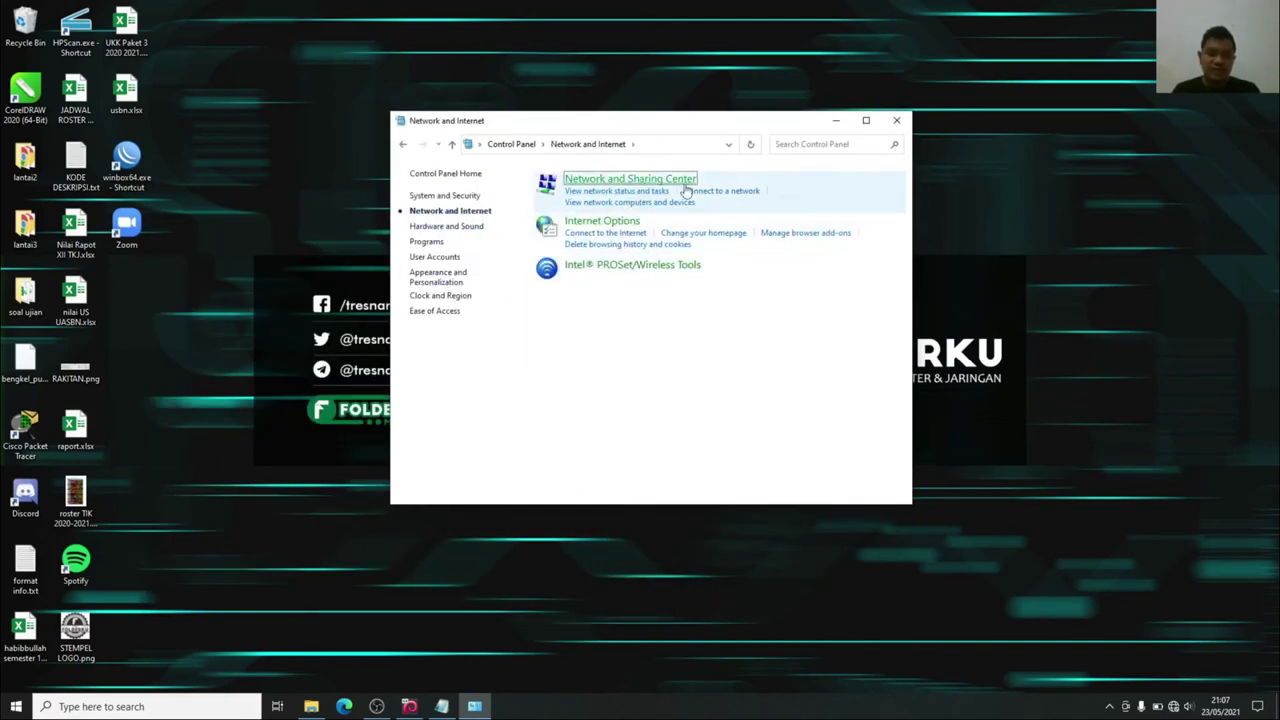
click(686, 186)
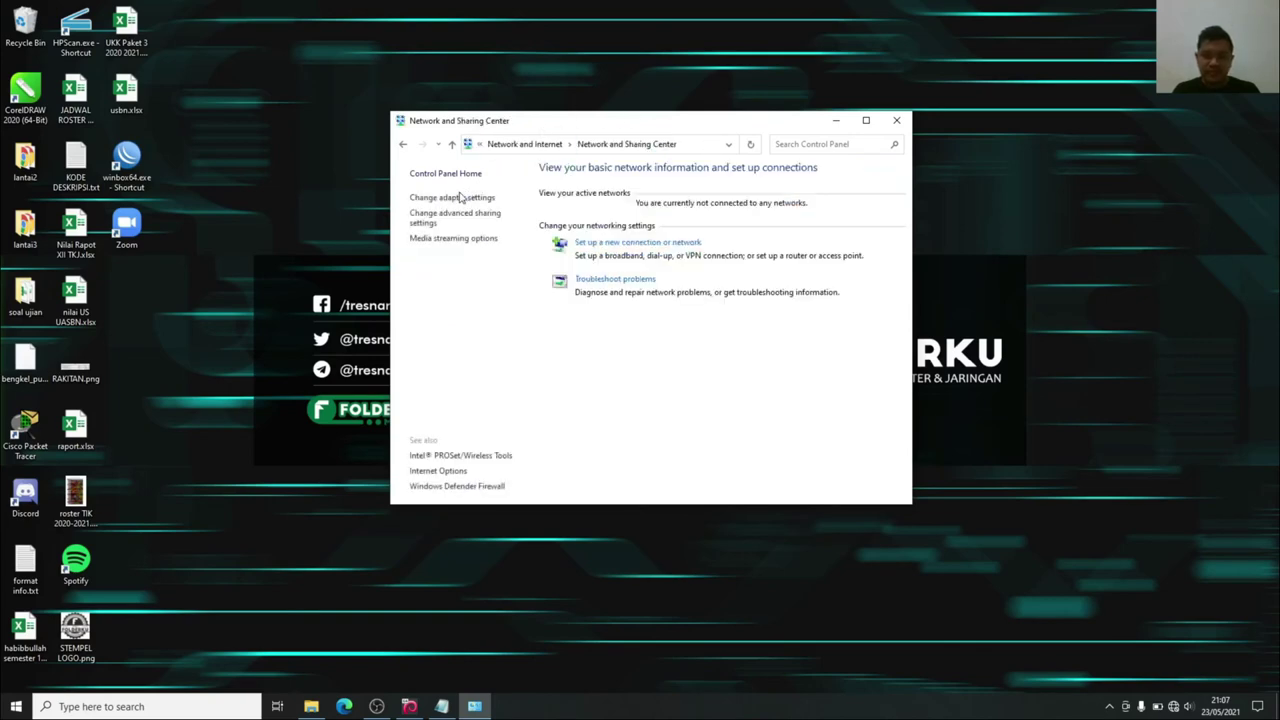
click(460, 197)
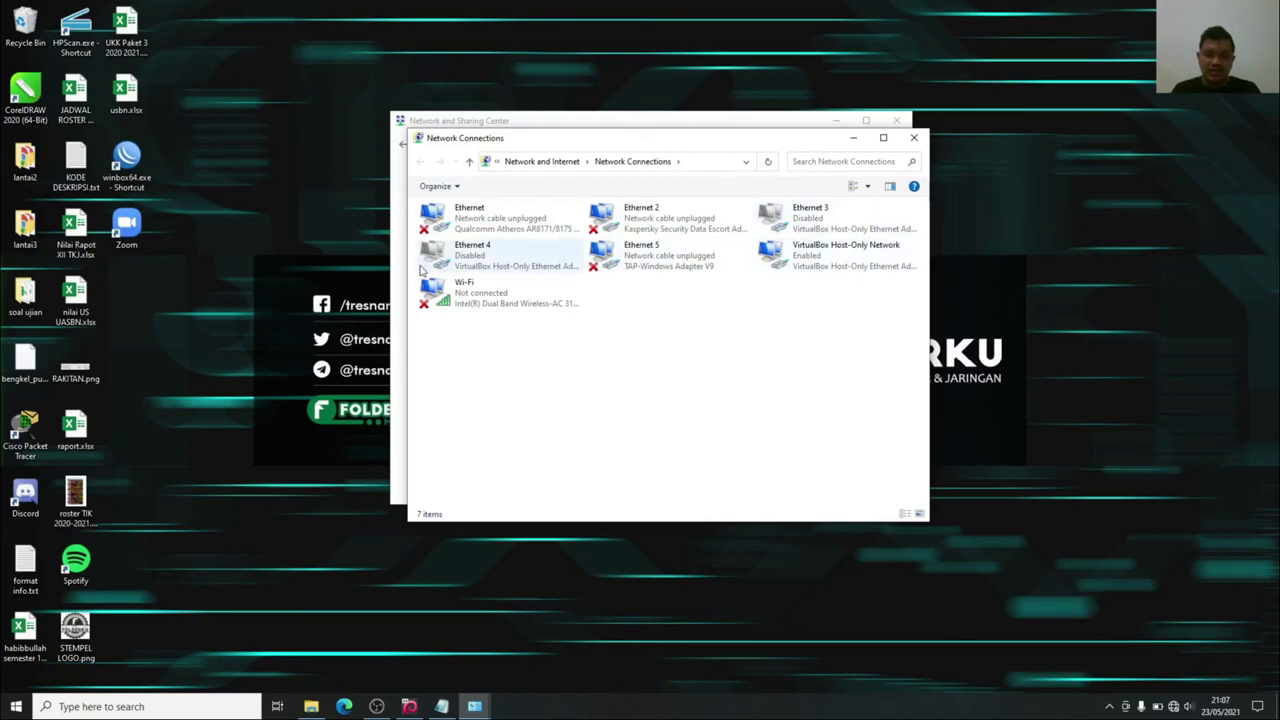
In the VirtualBox Host-Only Network's TCP/IPv4 properties, select 'Use the following IP address'.
click(814, 262)
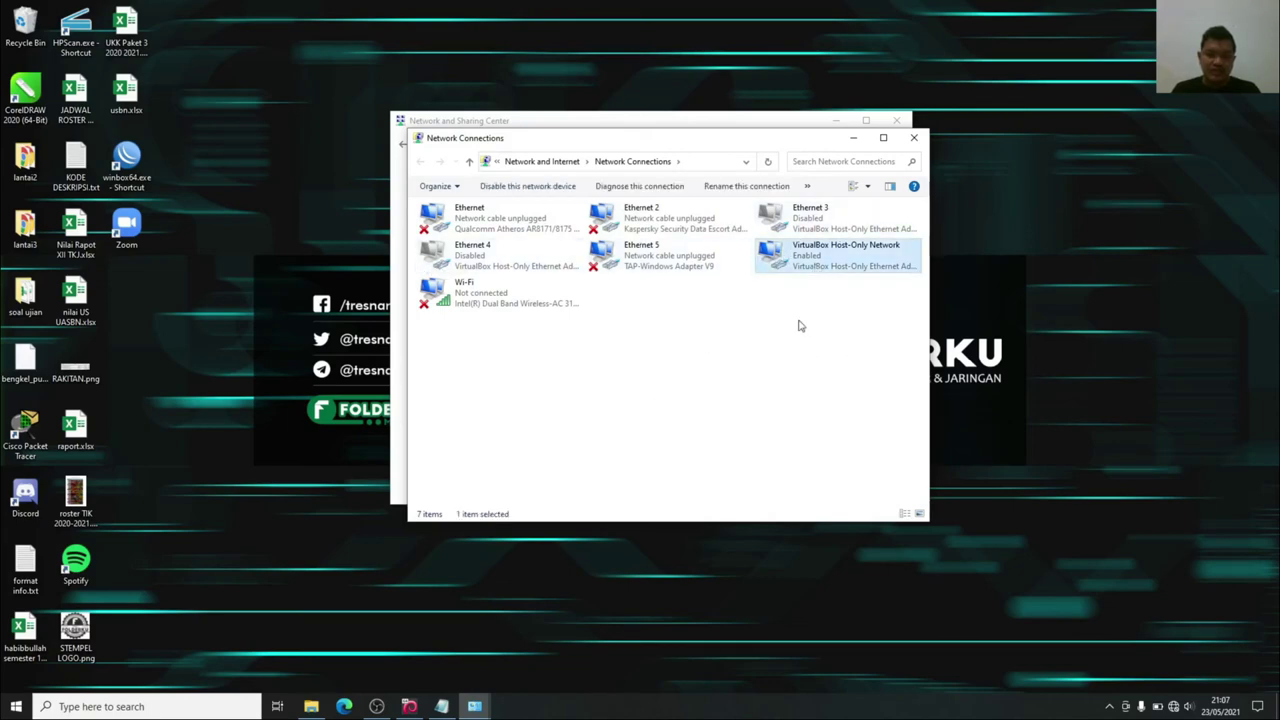
click(760, 318)
click(790, 265)
right_click(788, 262)
click(808, 386)
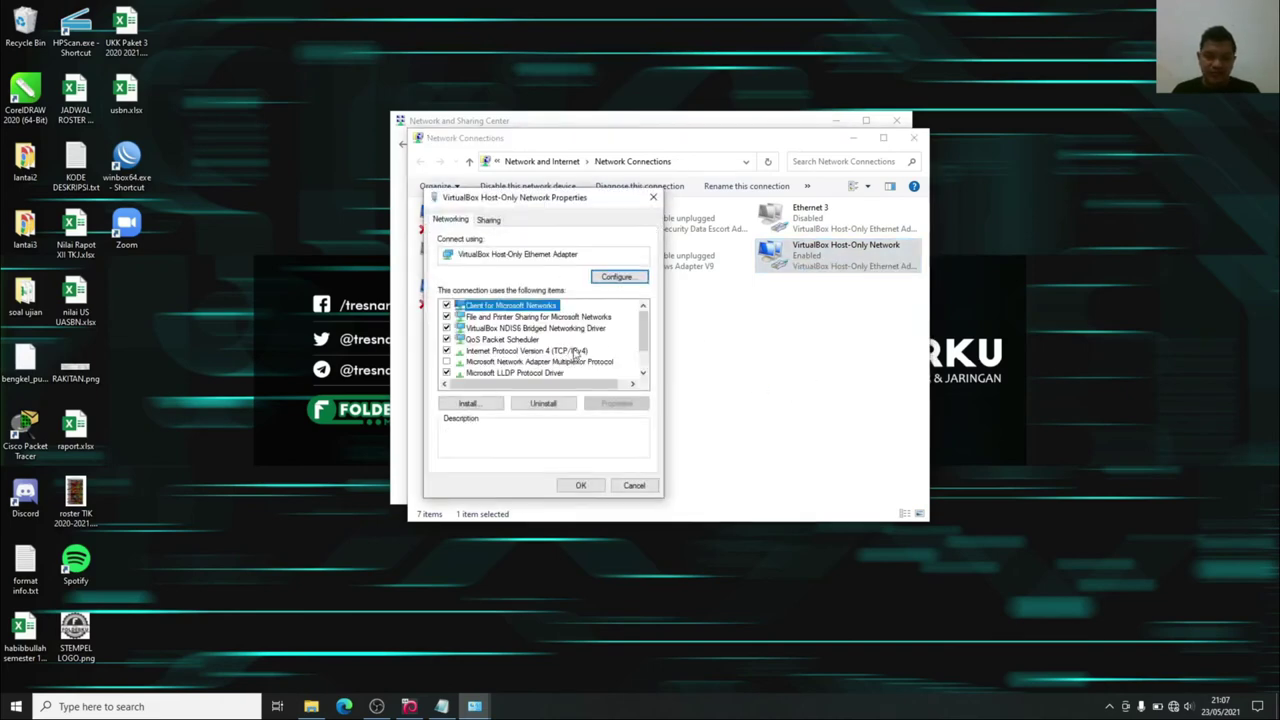
double_click(516, 336)
click(515, 345)
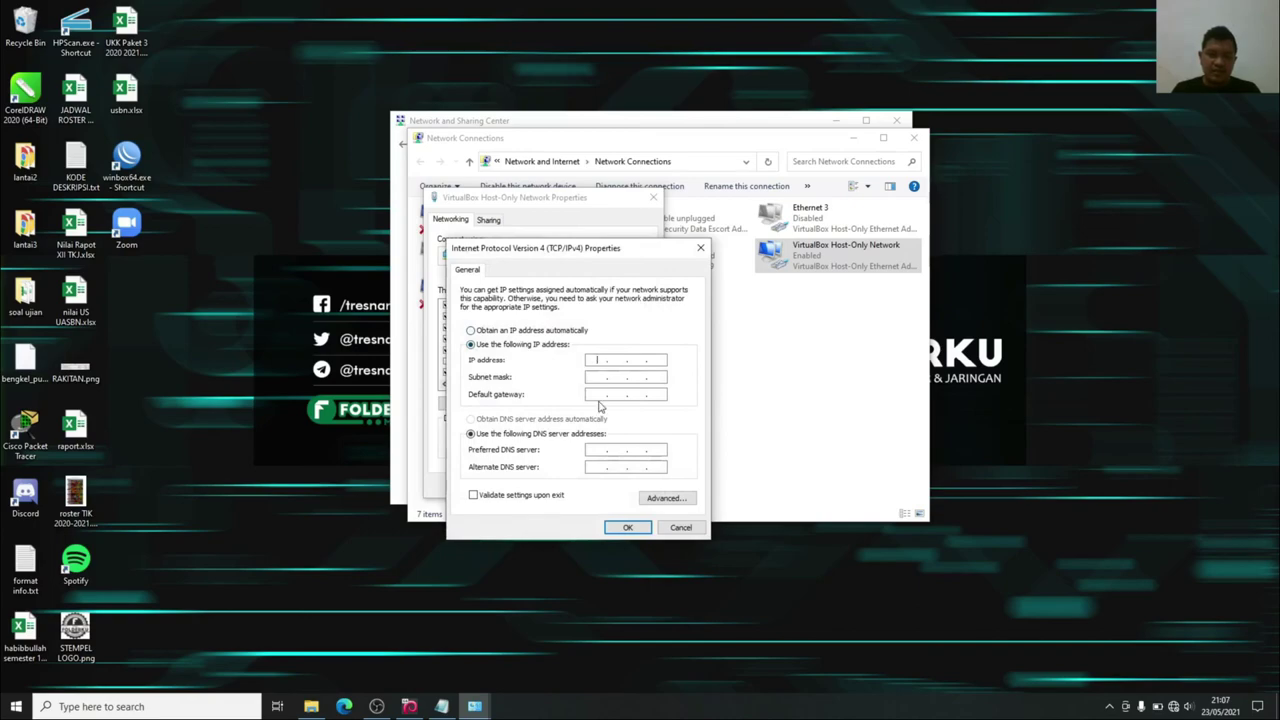
click(441, 706)
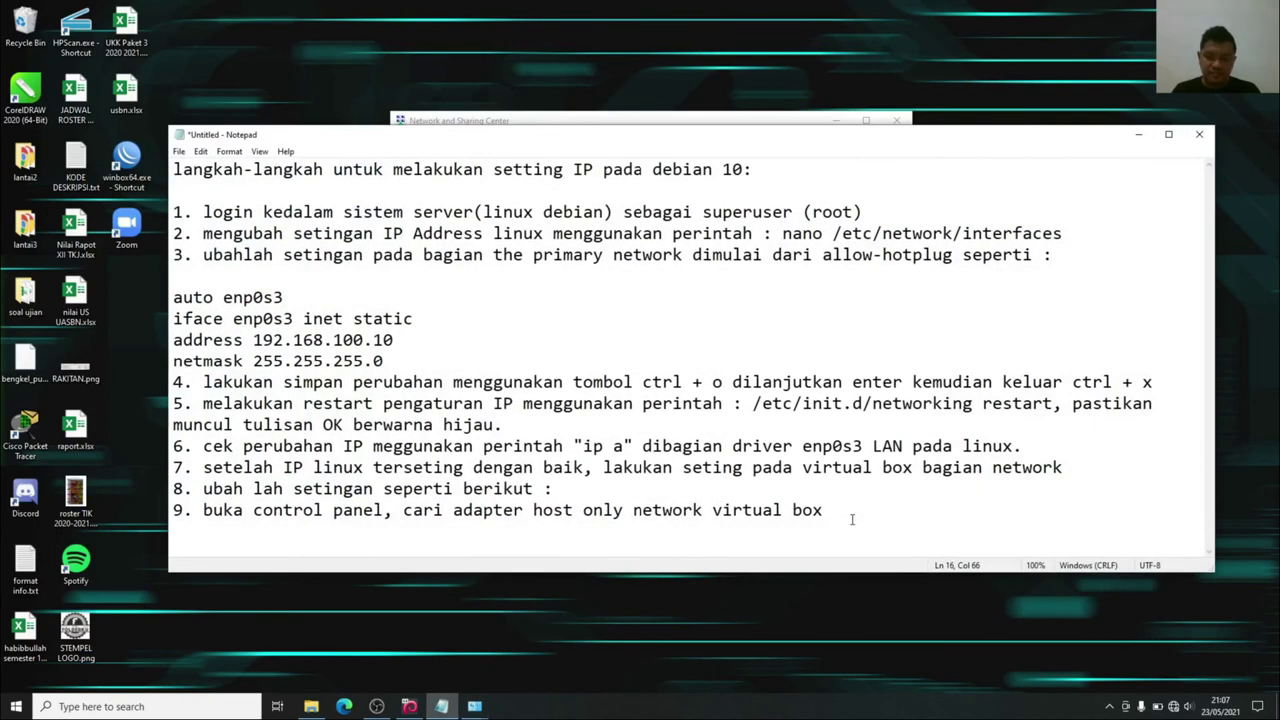
Write note step 10: 'silahkan masukkan IP sesuai kelas IP pada server.'.
text(0.ssilahka)
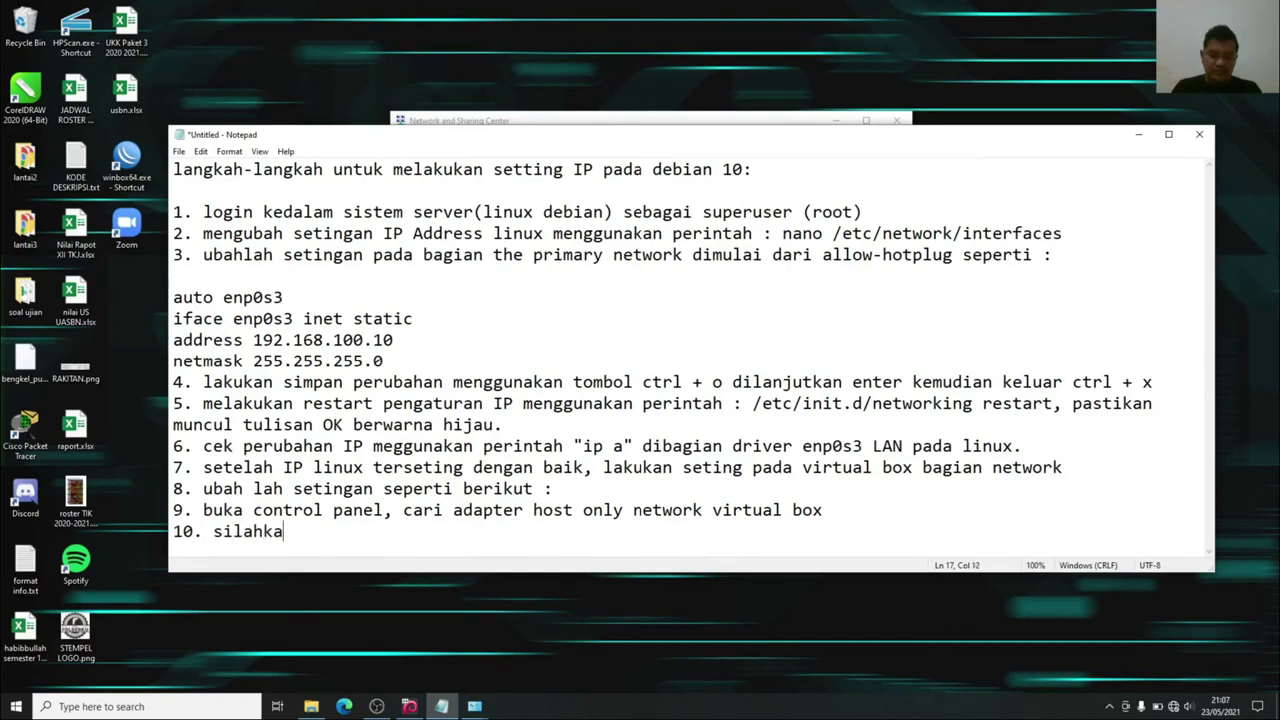
text(n masukkan IP)
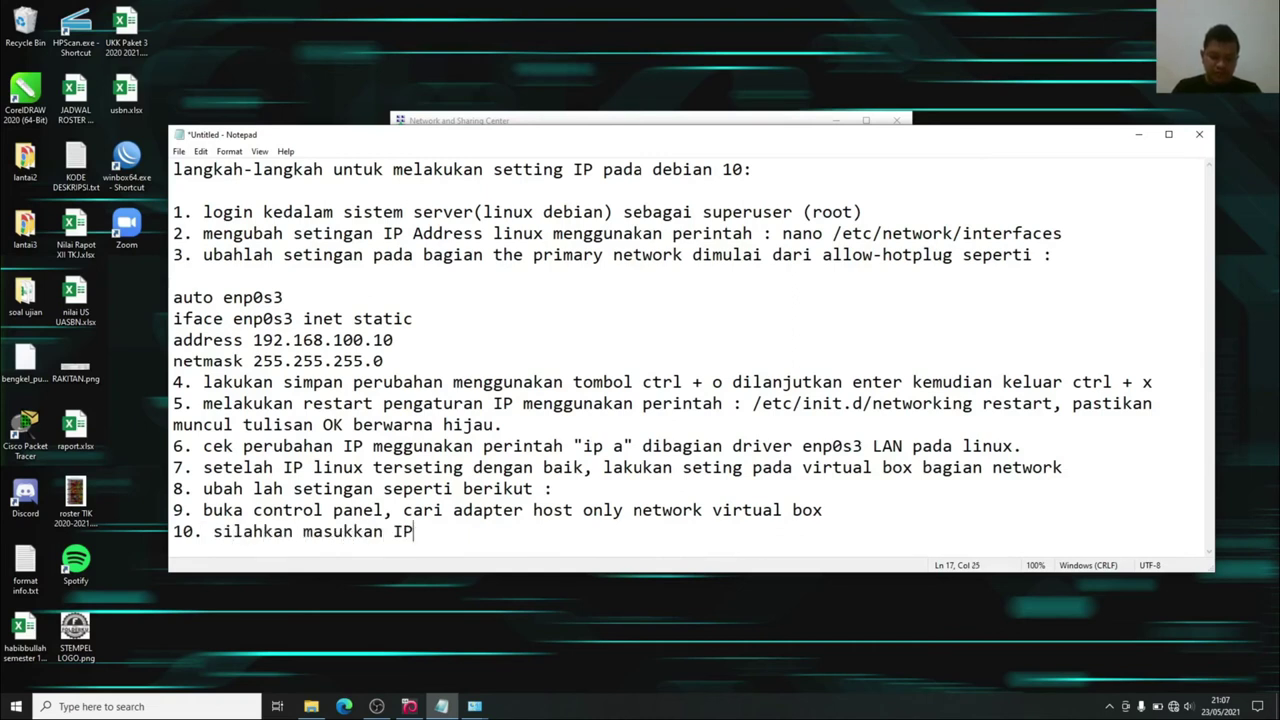
text( sesuai kelas)
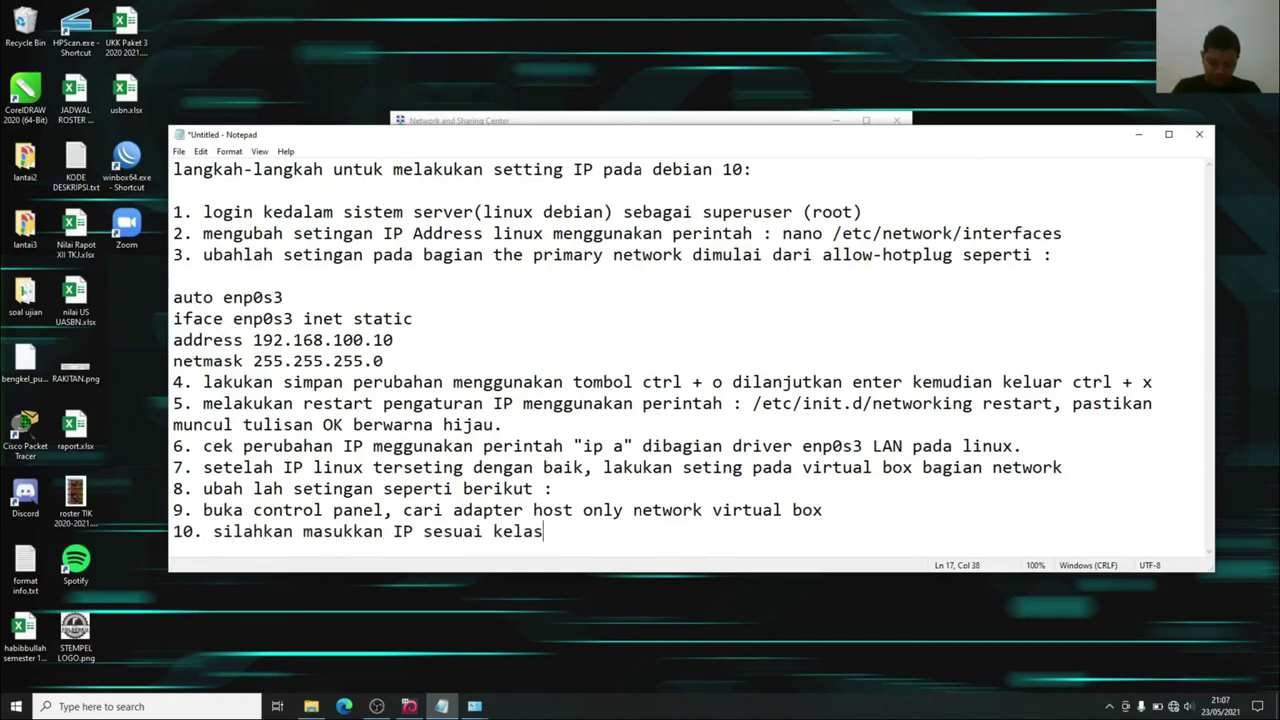
text( IP pada ser)
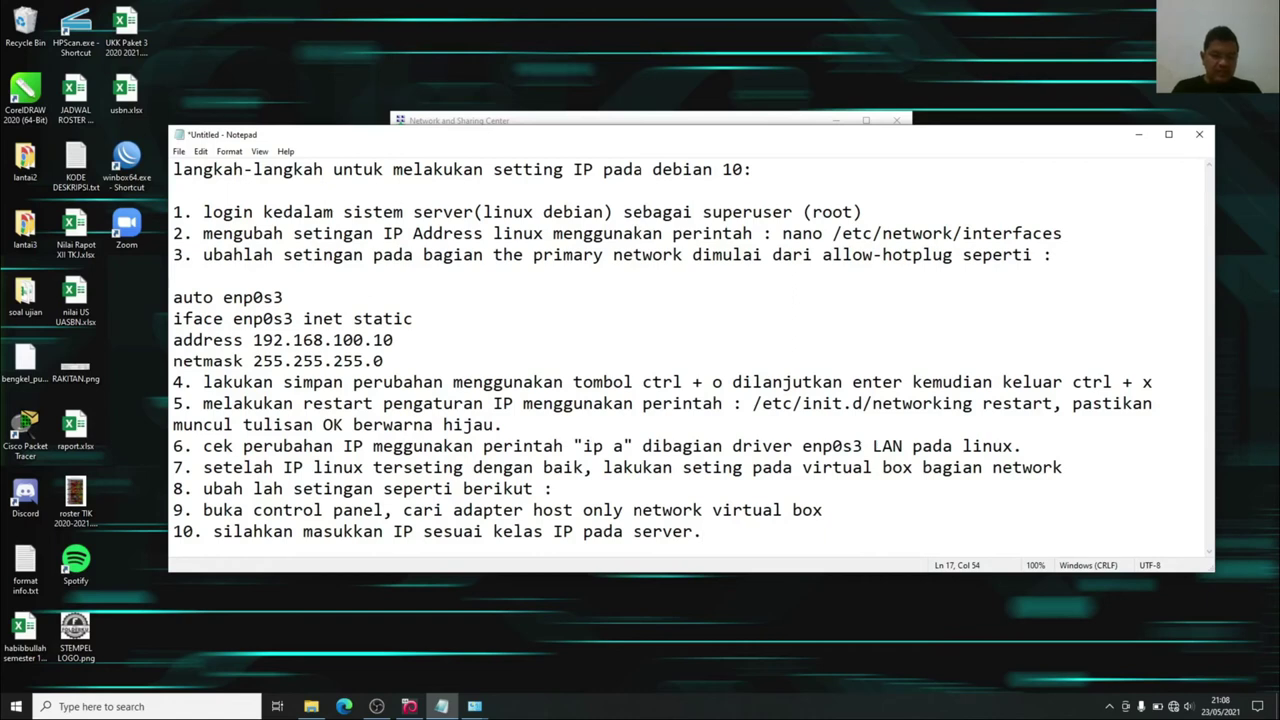
text(ver.)
click(1137, 135)
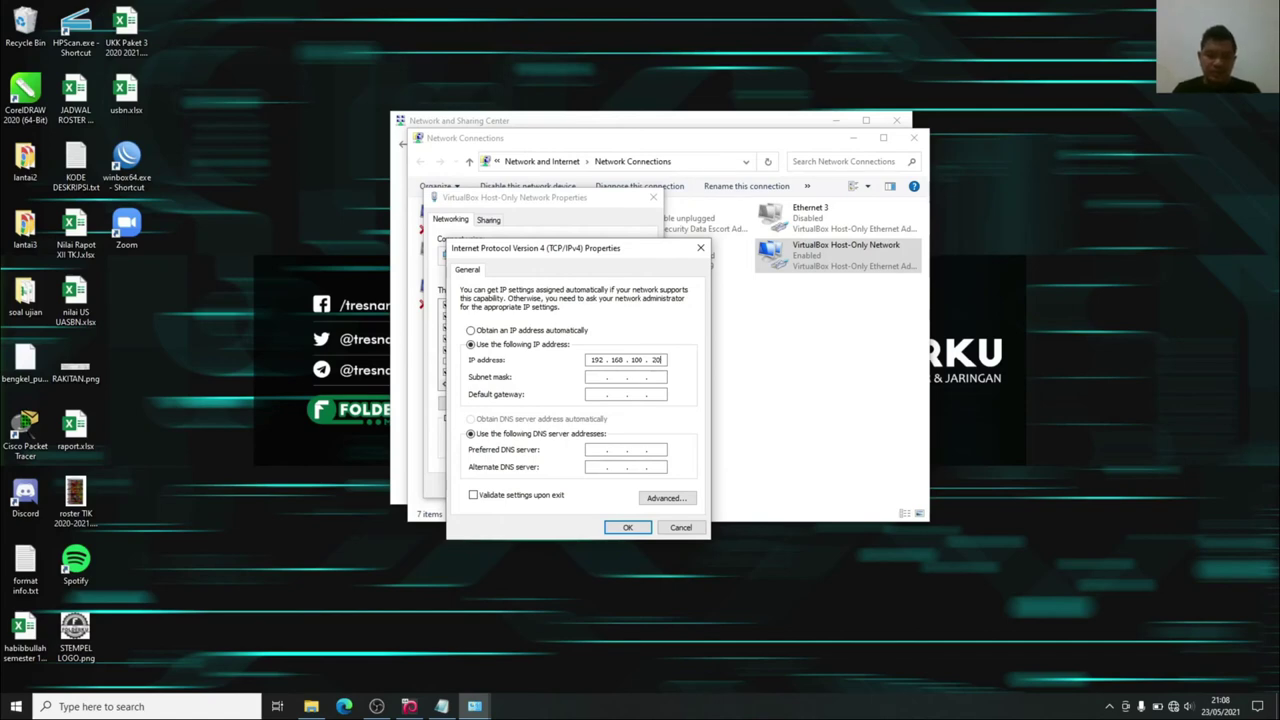
Save the host-only adapter's IPv4 as 192.168.100.20 with mask 255.255.255.0.
click(596, 377)
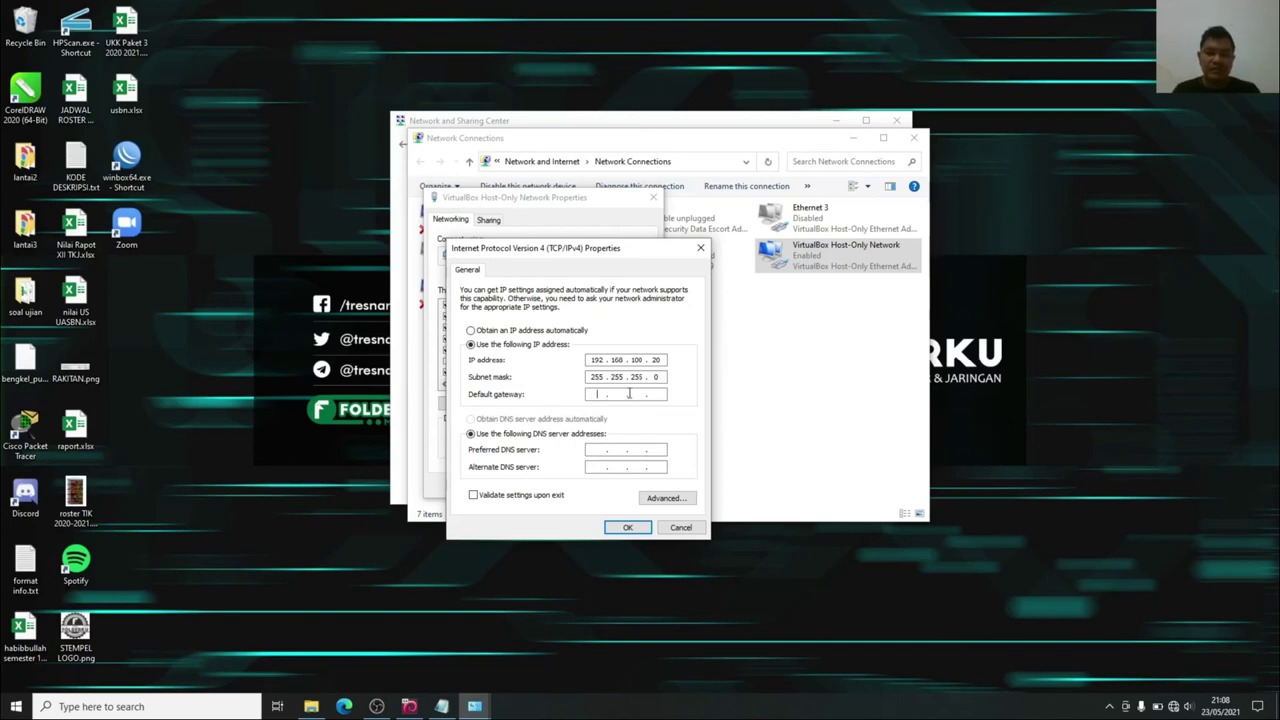
click(622, 527)
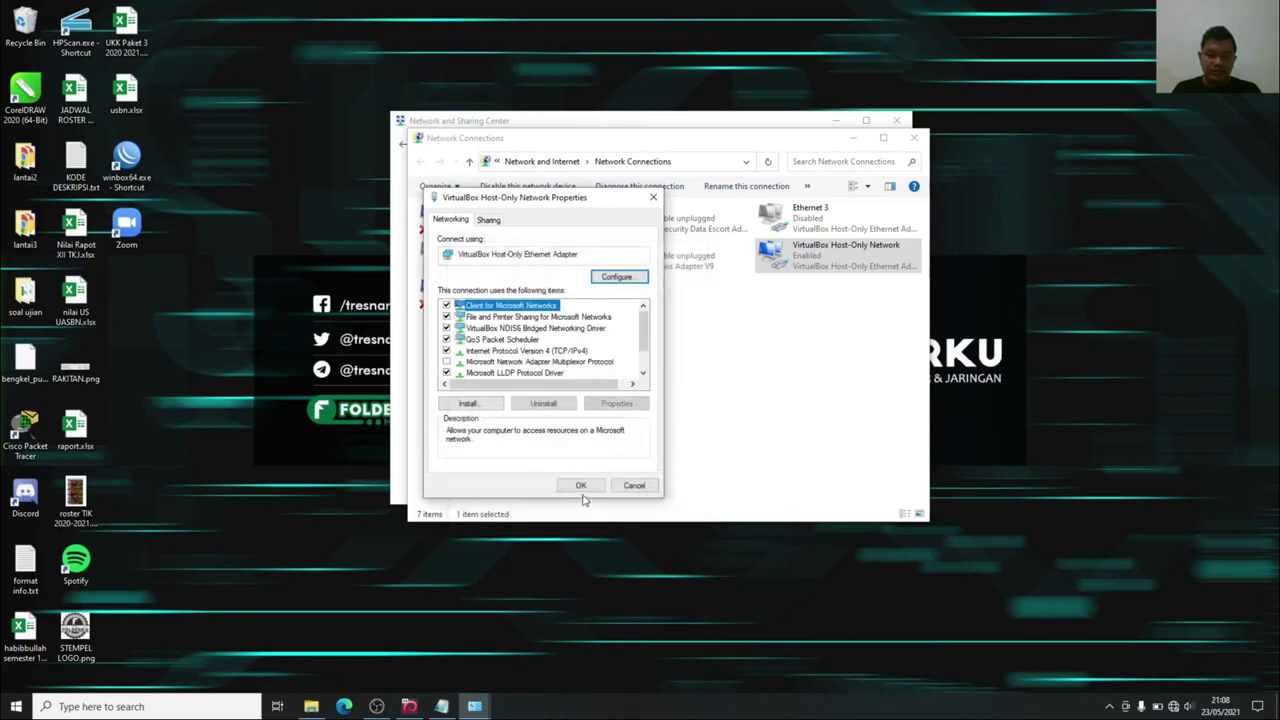
click(581, 484)
click(848, 137)
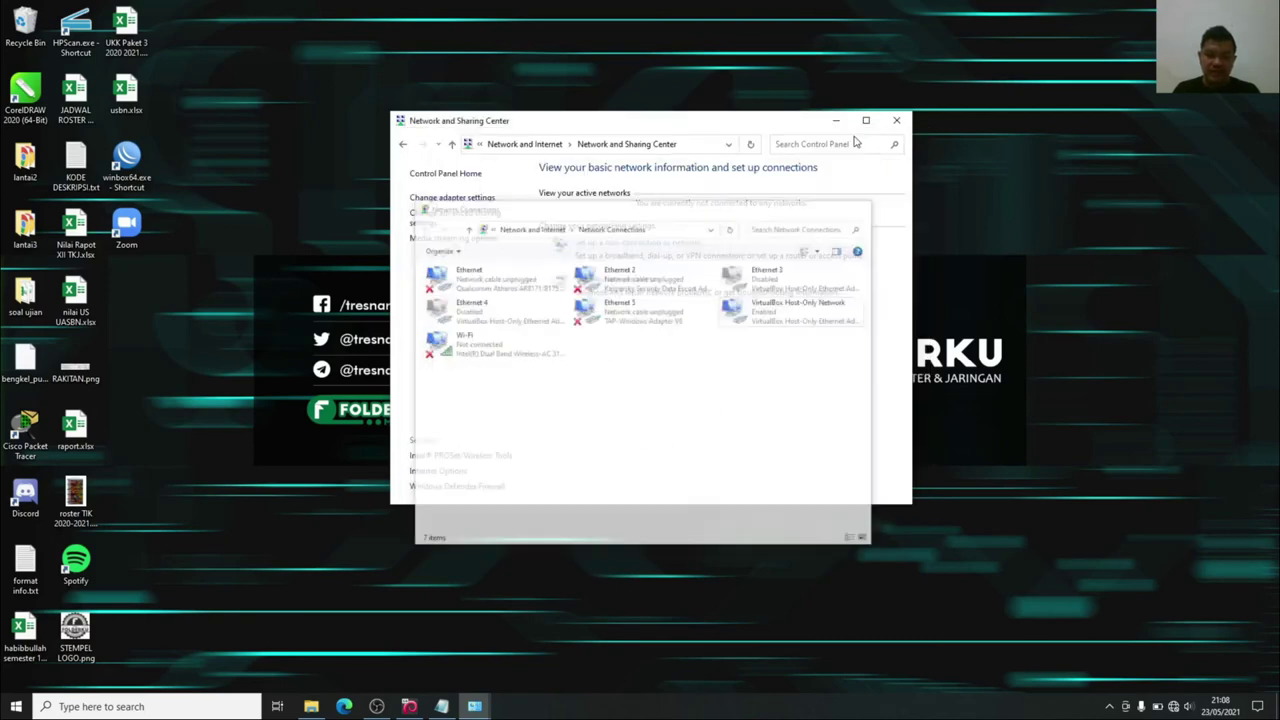
click(898, 121)
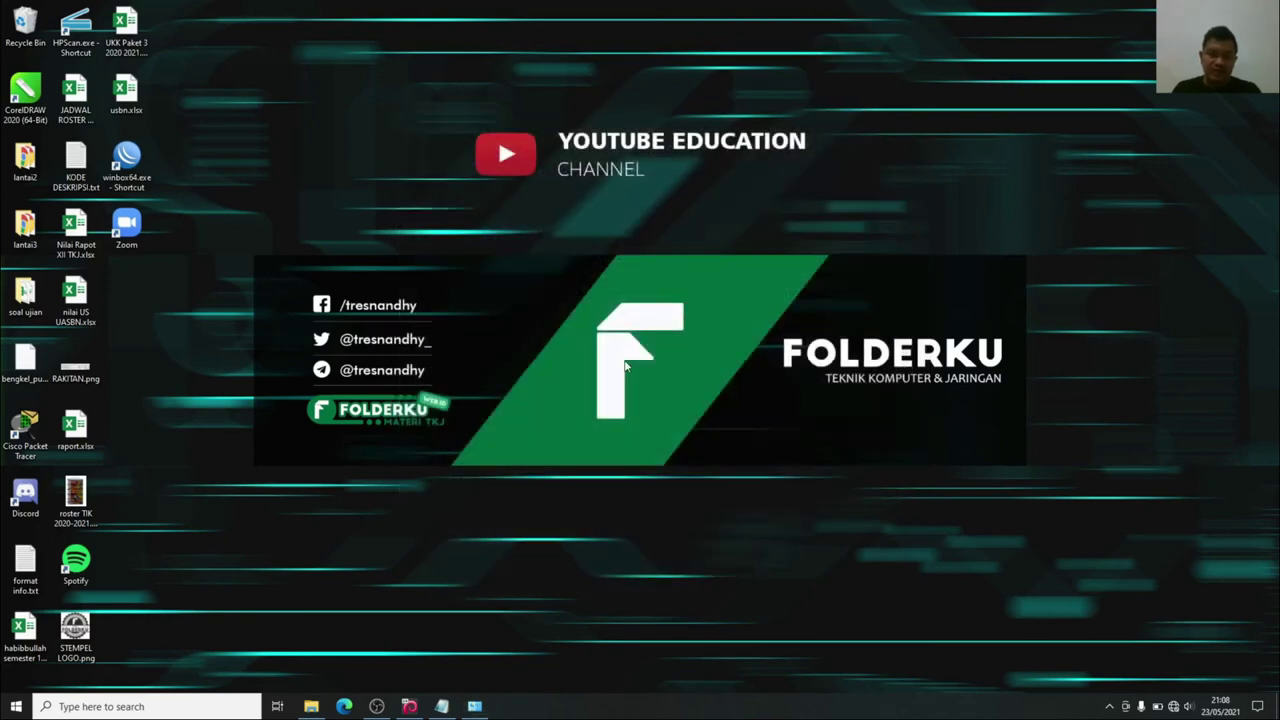
Launch Command Prompt by searching 'cmd' from the Start menu.
click(176, 707)
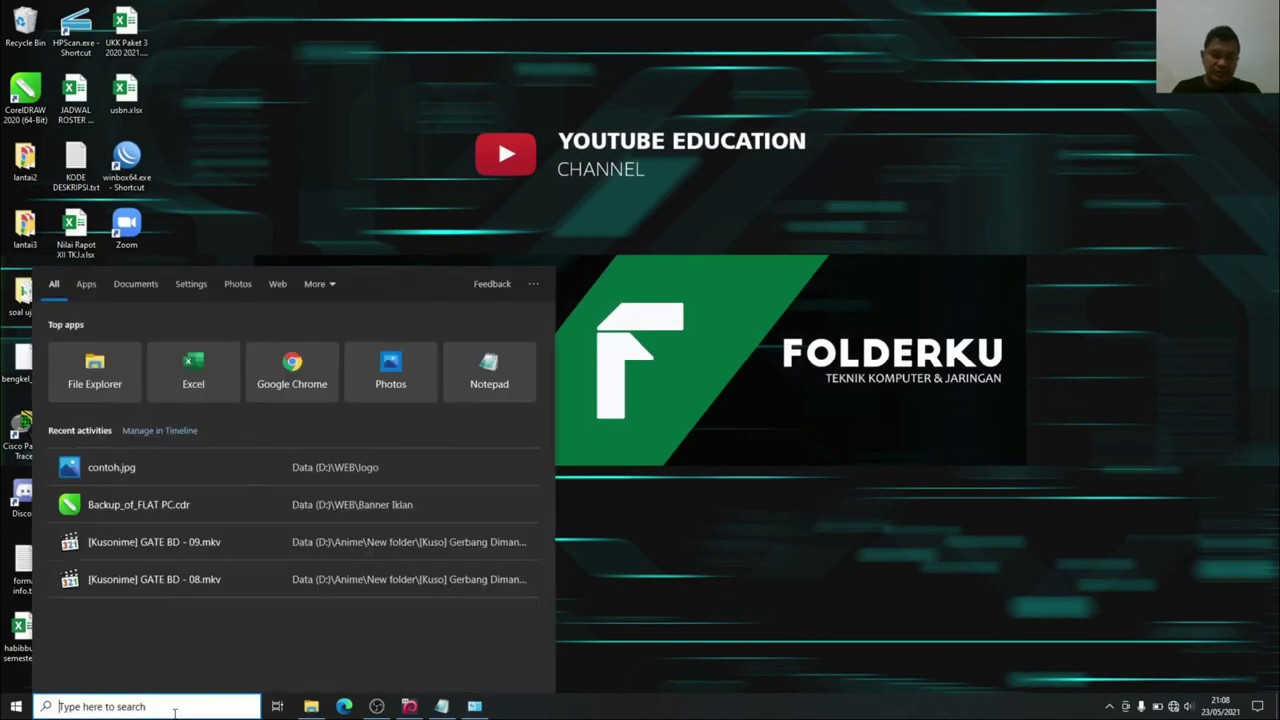
text(cmd)
key(Return)
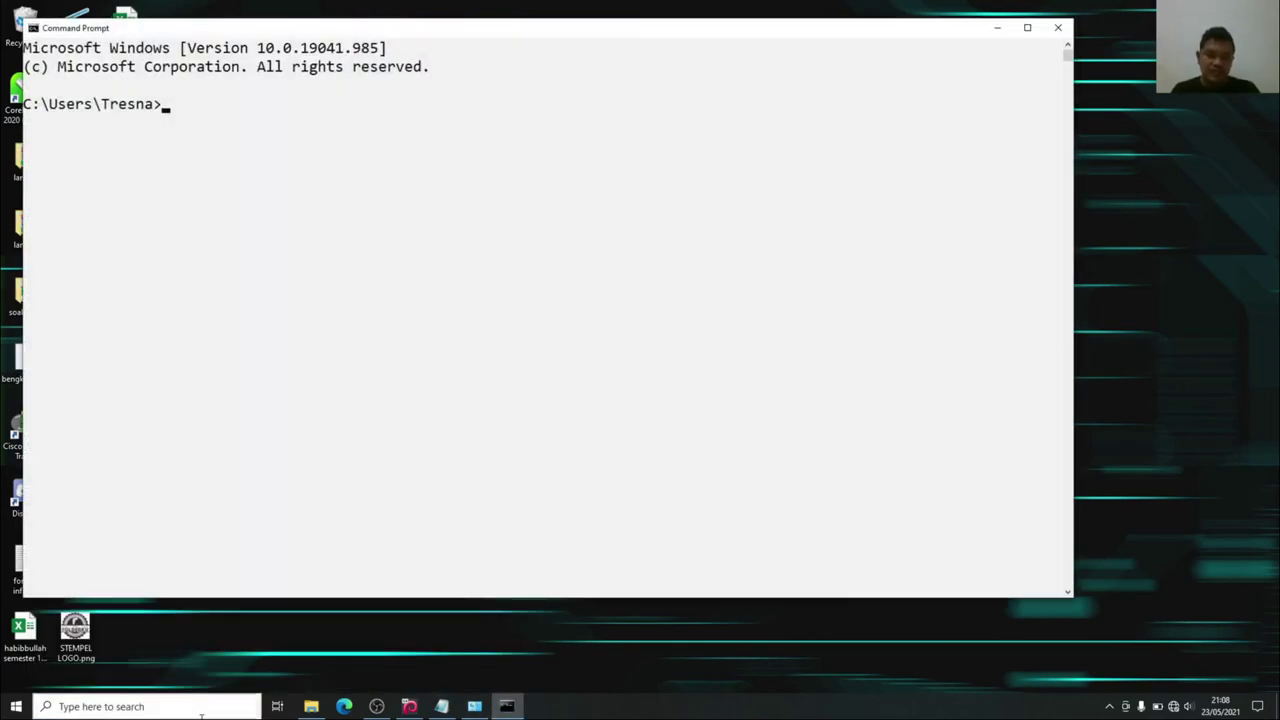
Add note step 11 on client-server ping testing, with which IP each side enters.
click(441, 707)
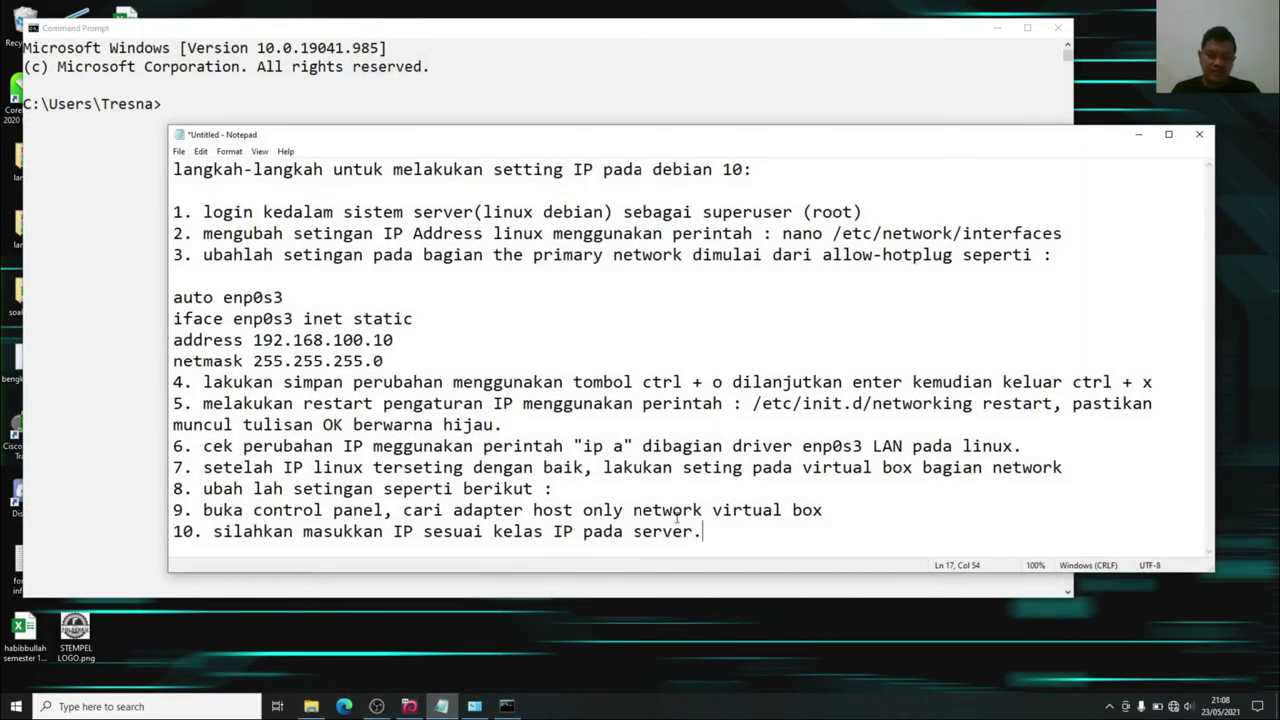
key(Return)
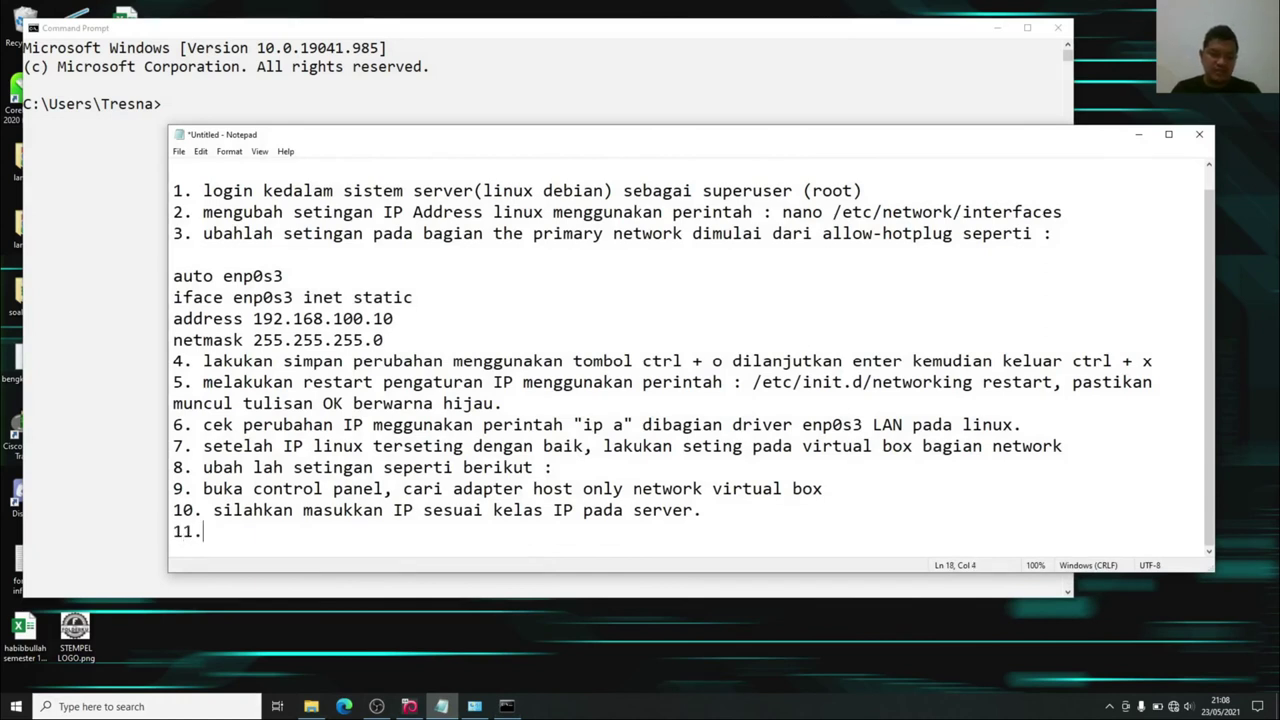
text(11. lakukan P)
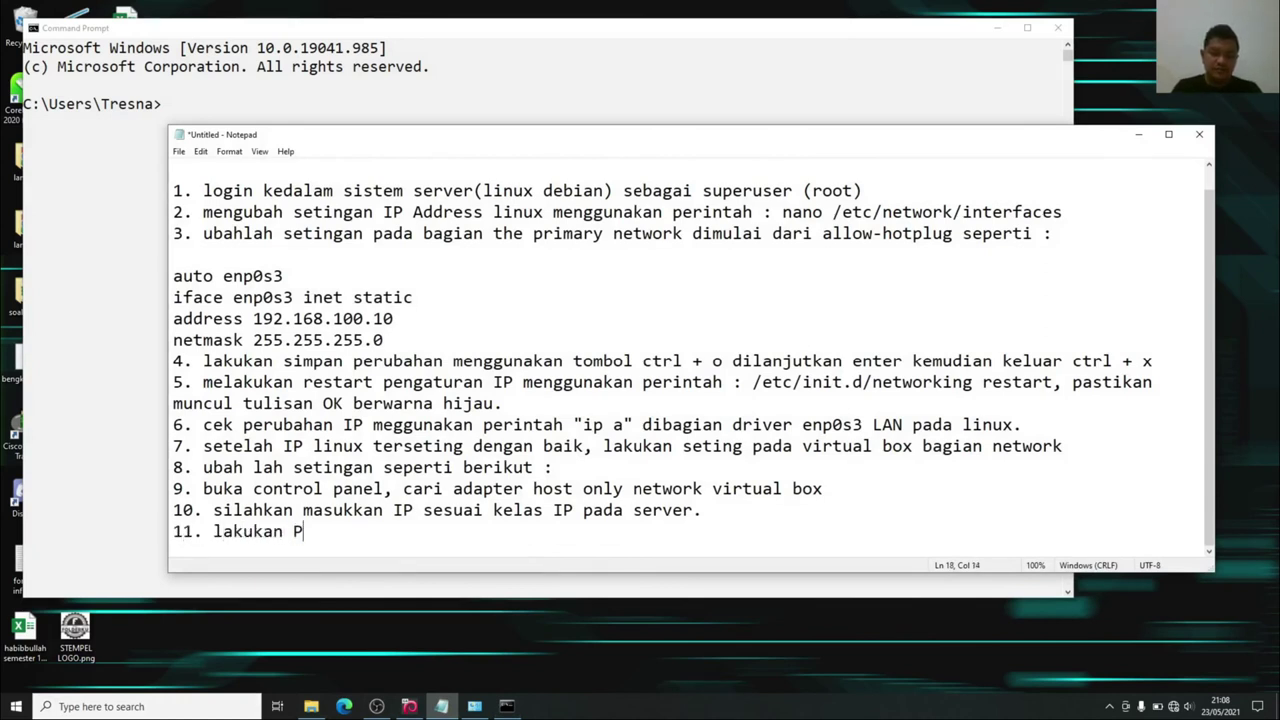
text(ING test da)
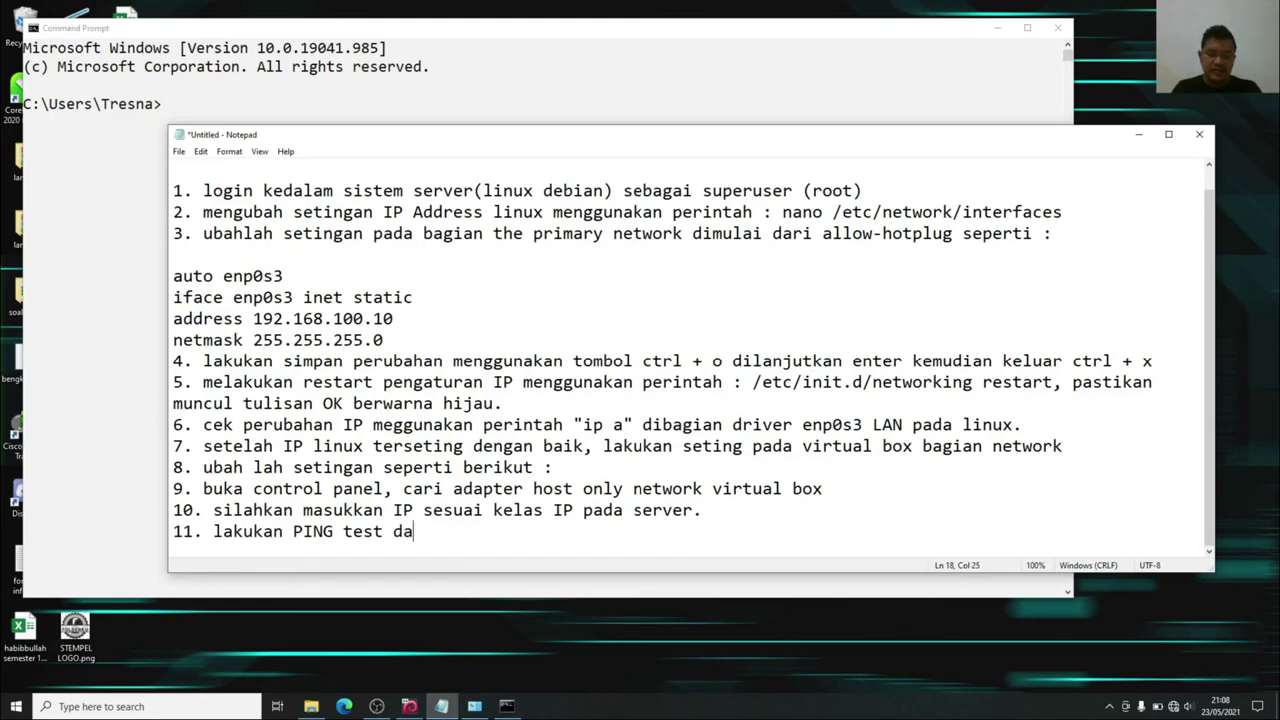
text(ri client k)
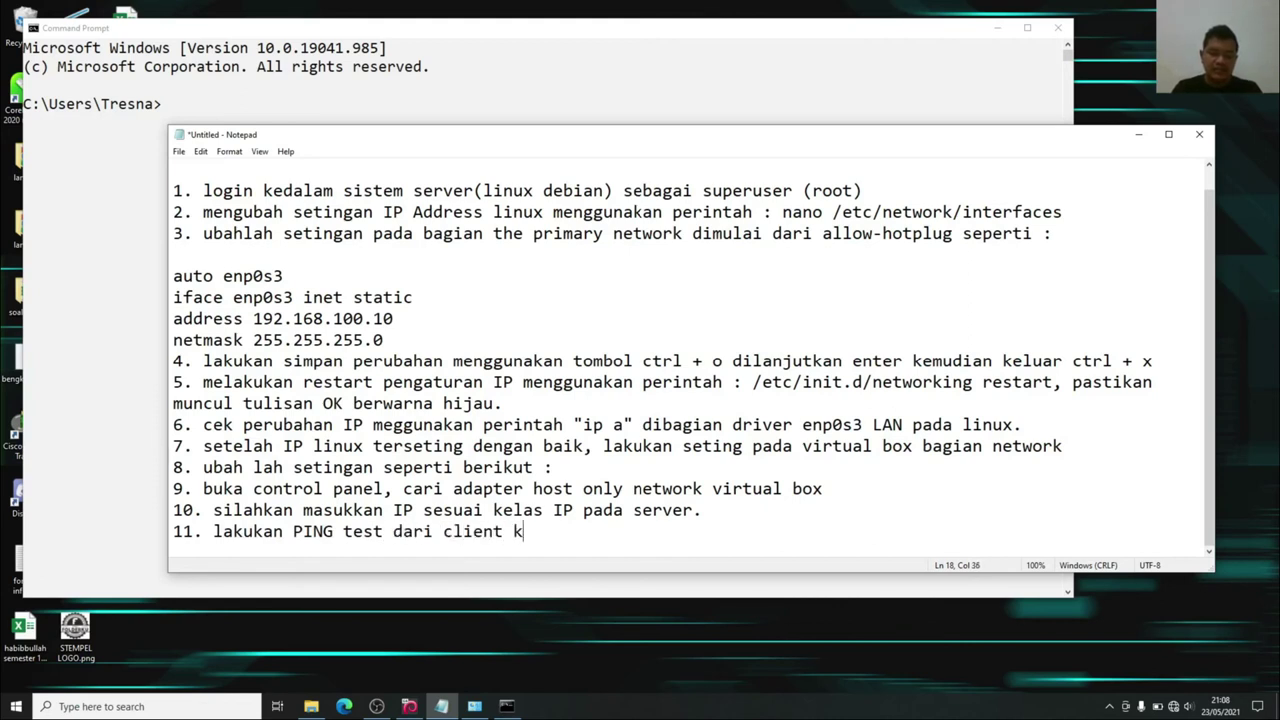
text(e server dan)
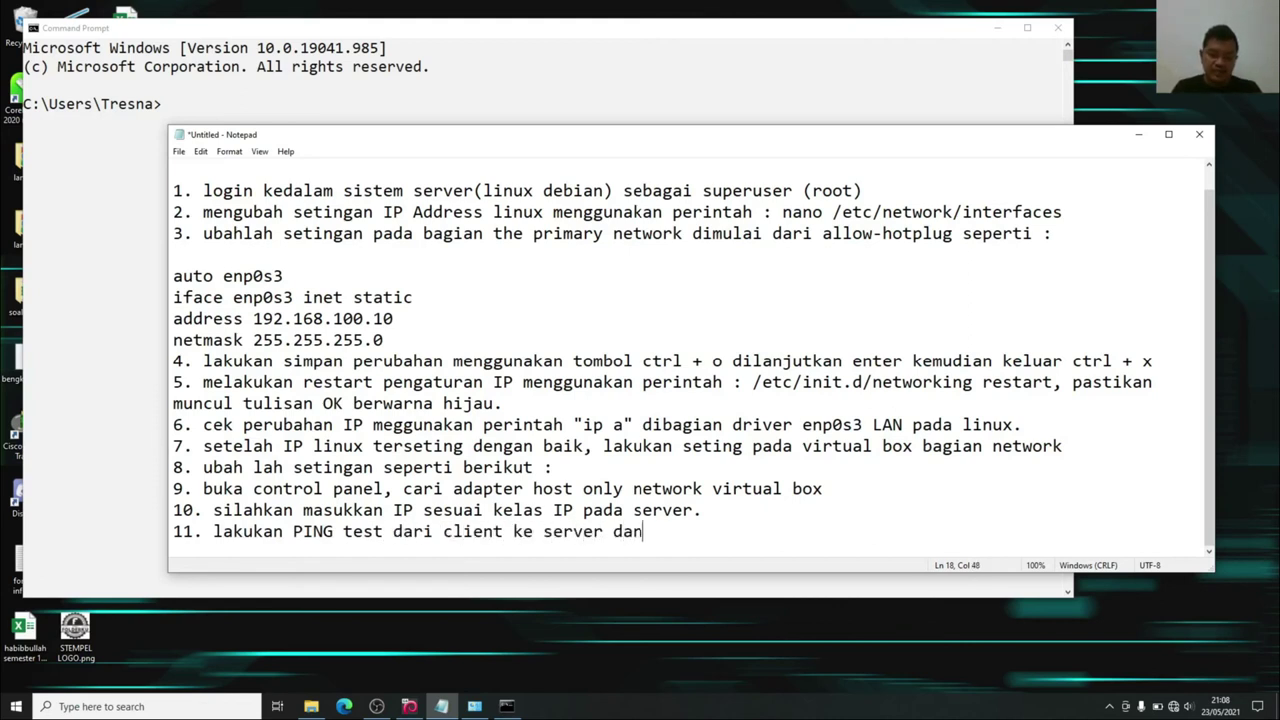
text( sebaliknya)
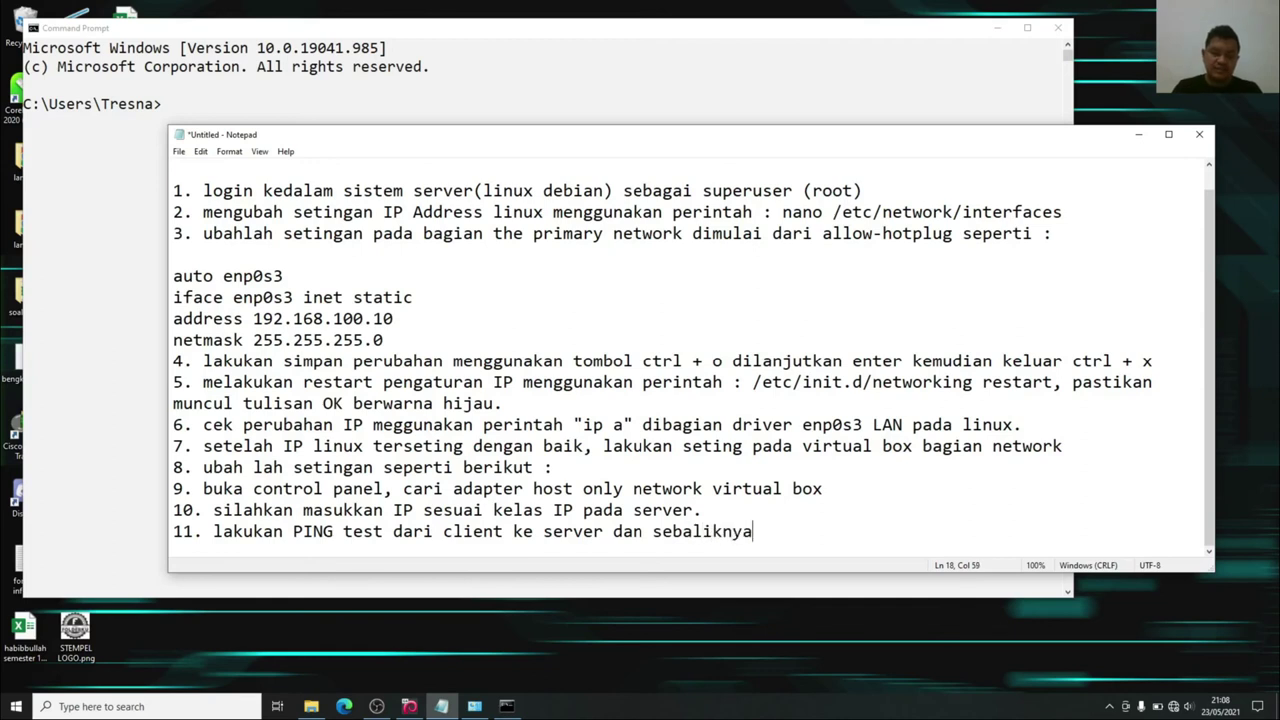
key(Return)
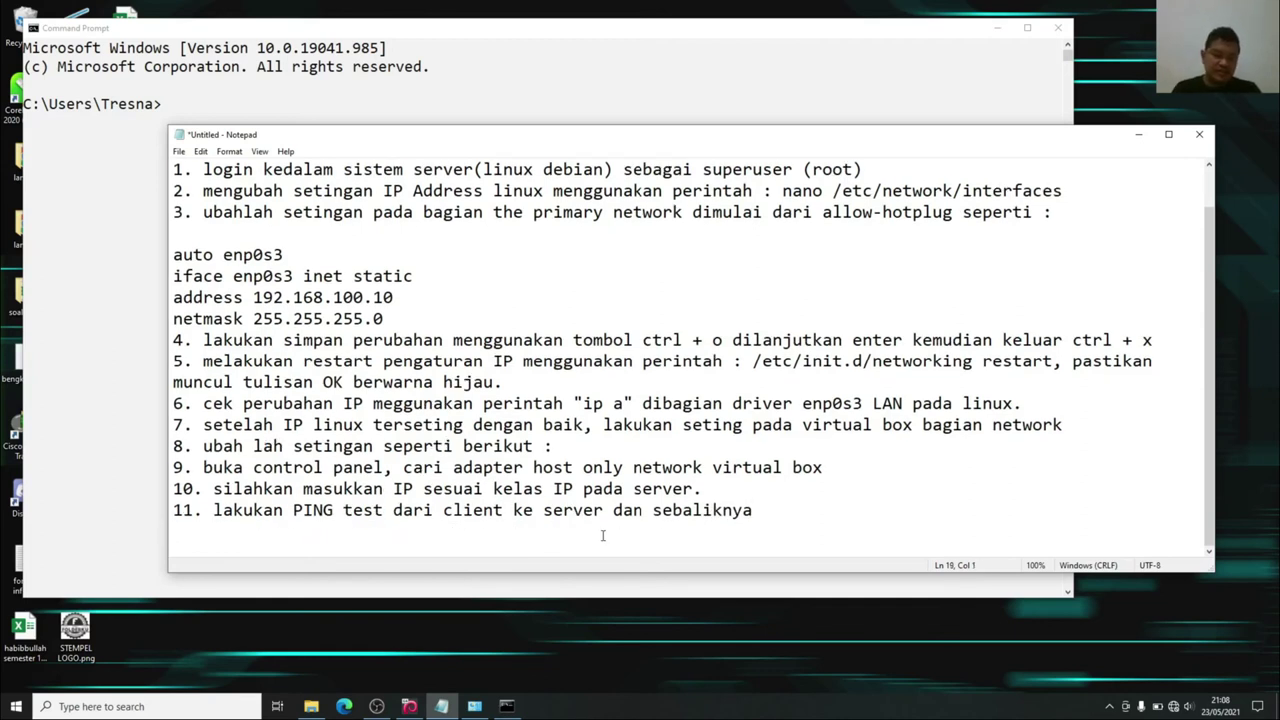
text(kalau dari cl)
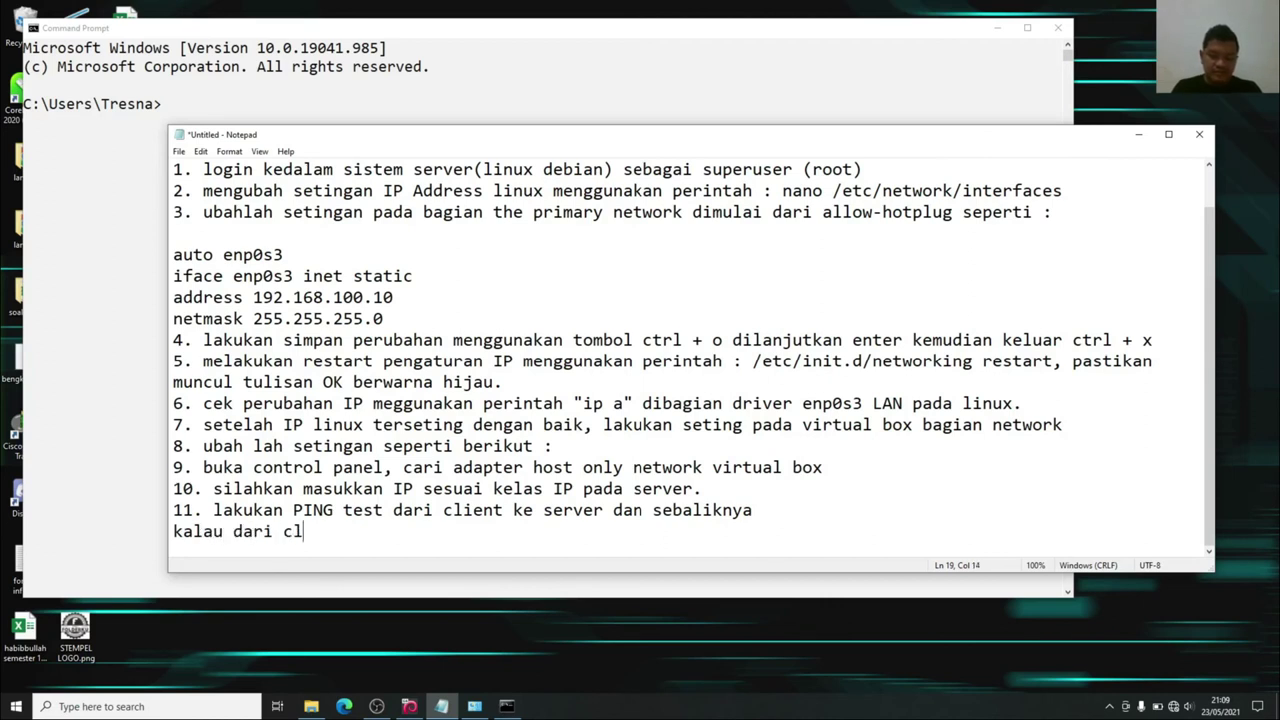
text(ient, masukka)
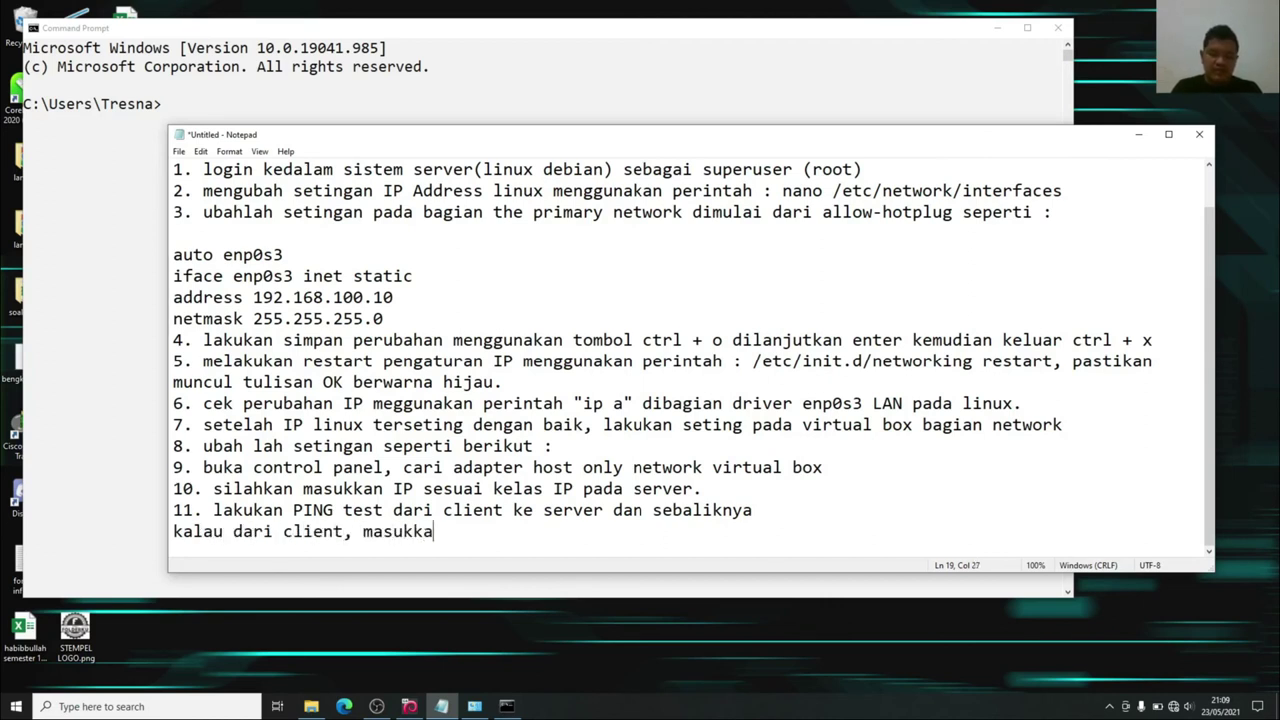
text(n ip server)
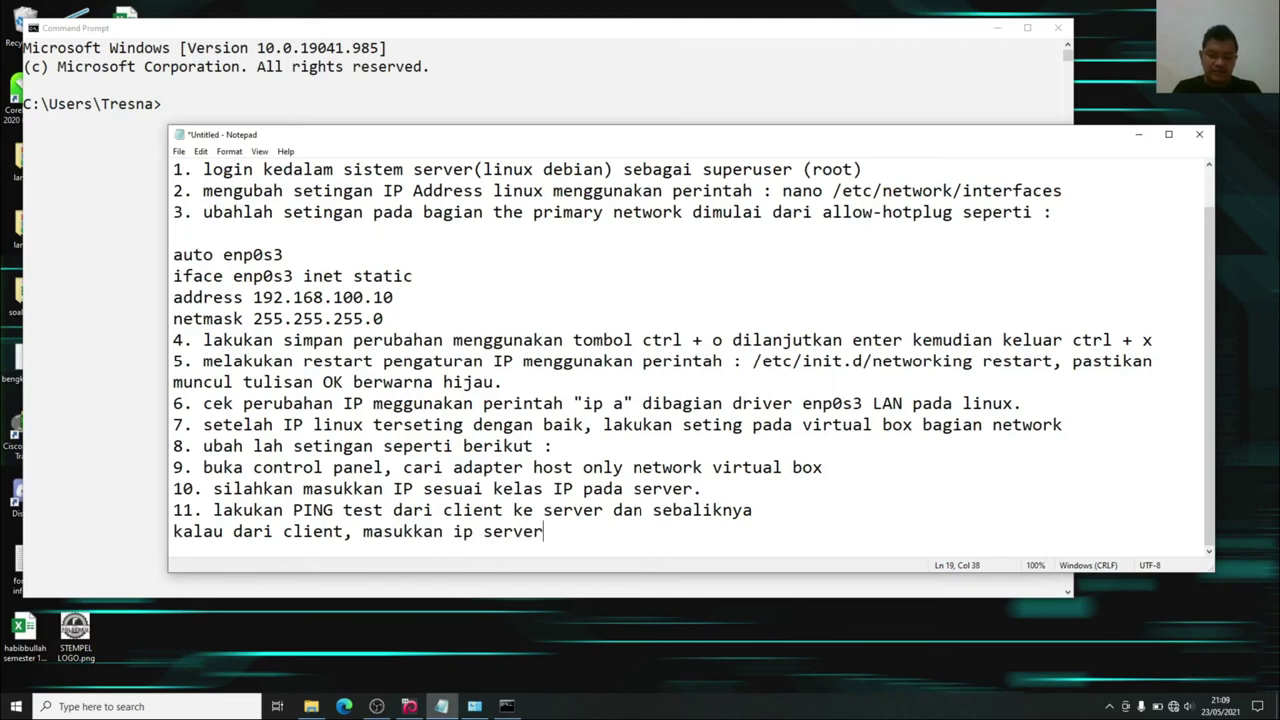
key(Return)
text(kalau)
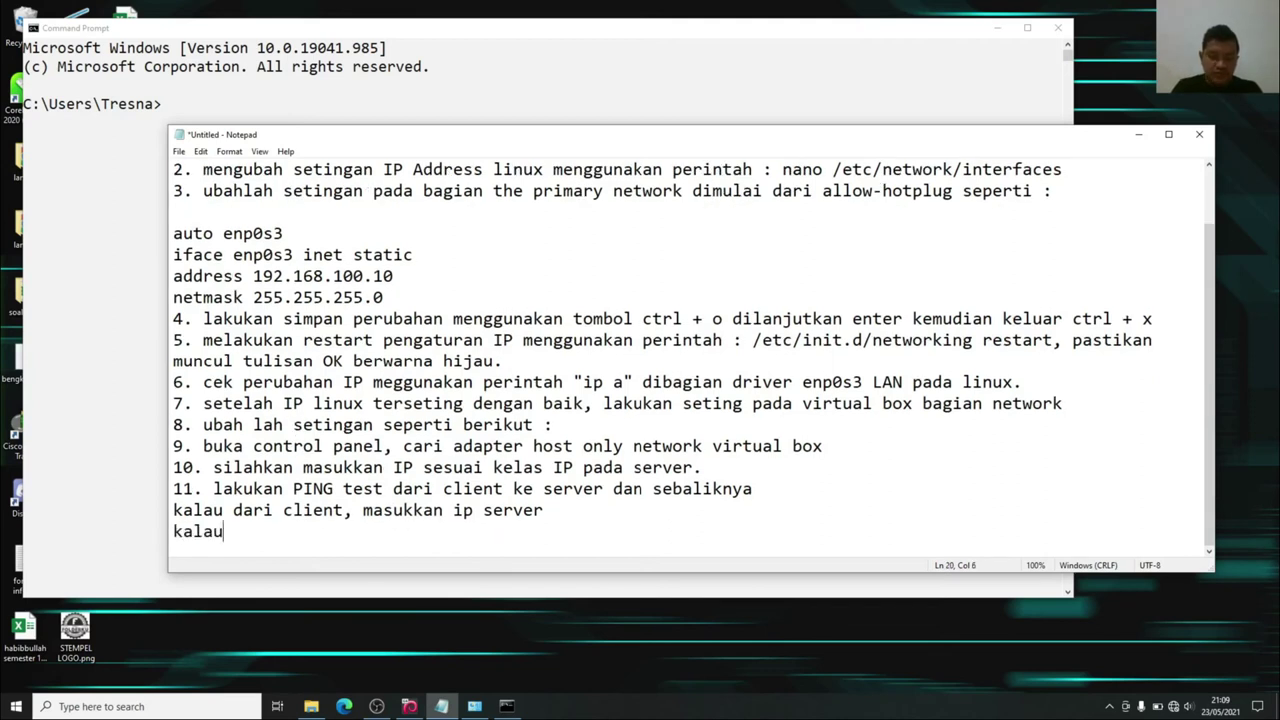
text( dari server)
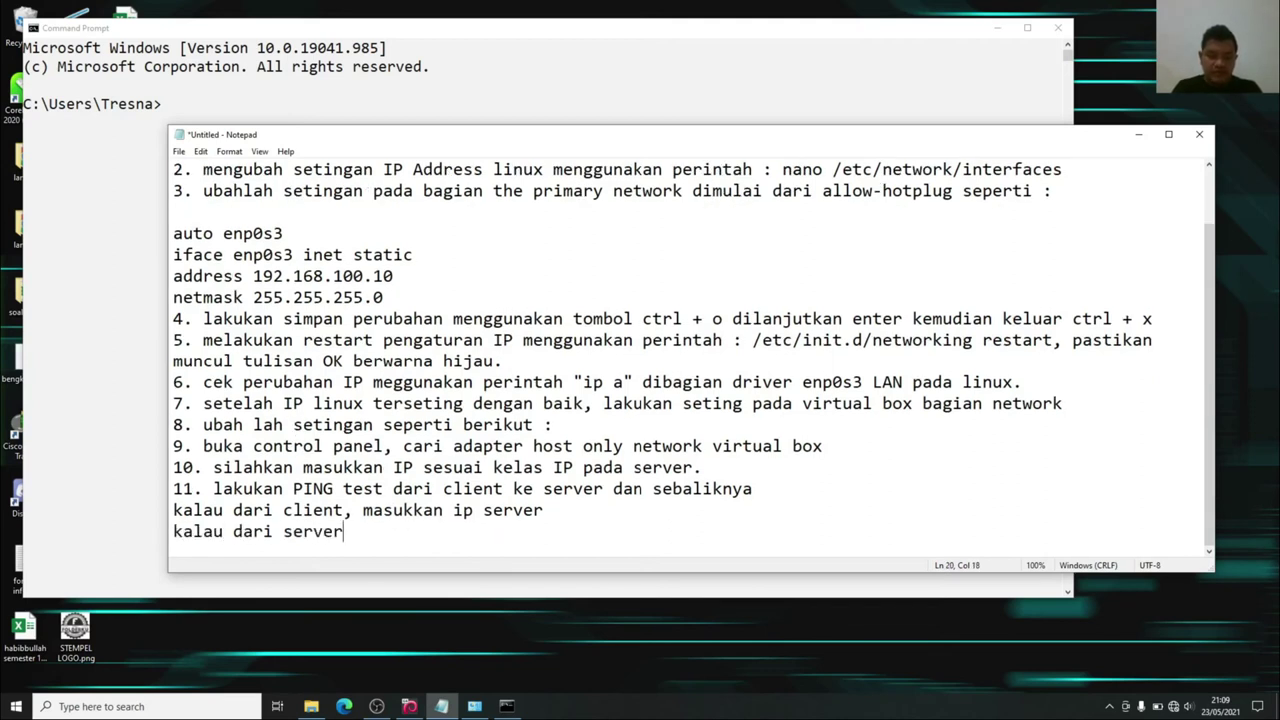
text(, masukkan )
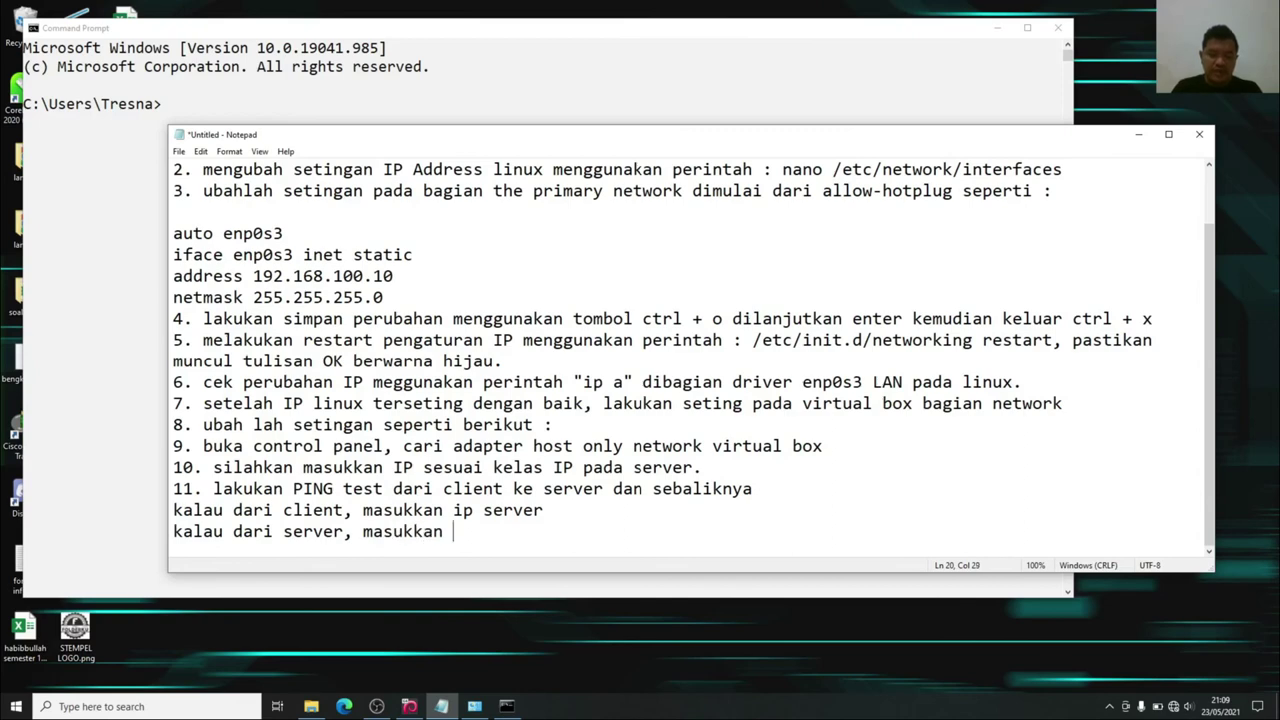
text(ip client)
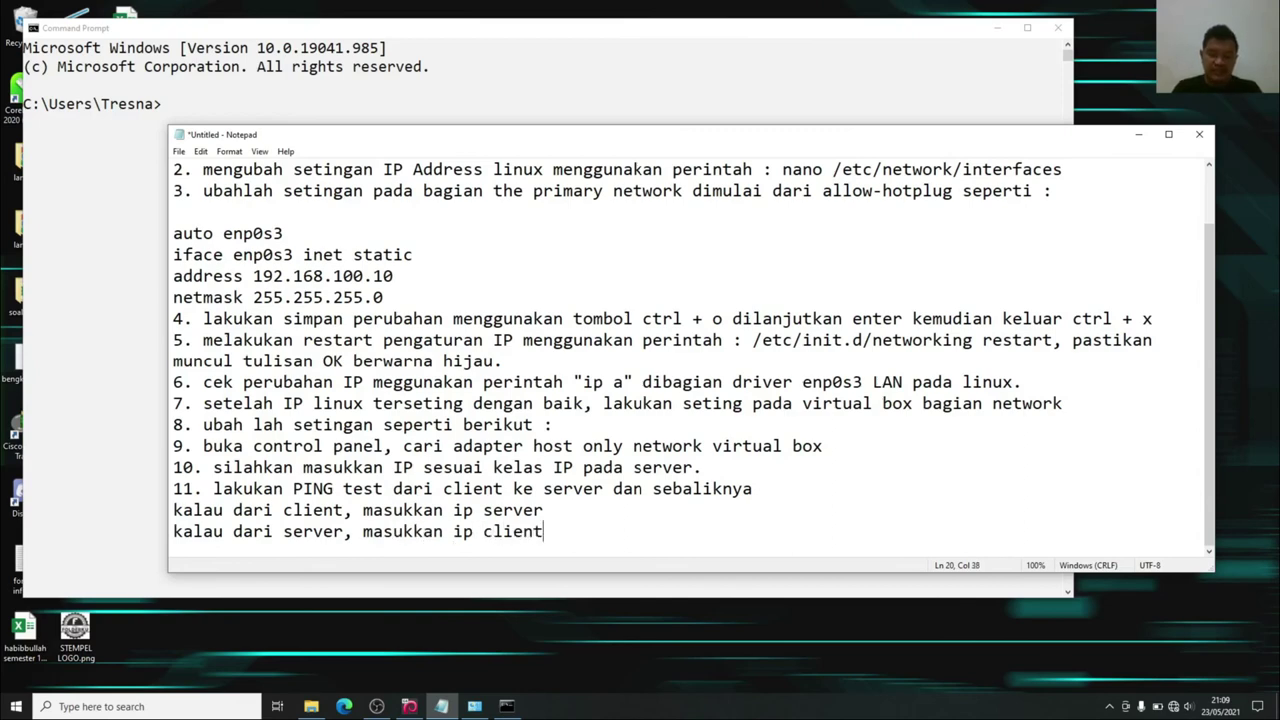
click(1138, 134)
click(400, 162)
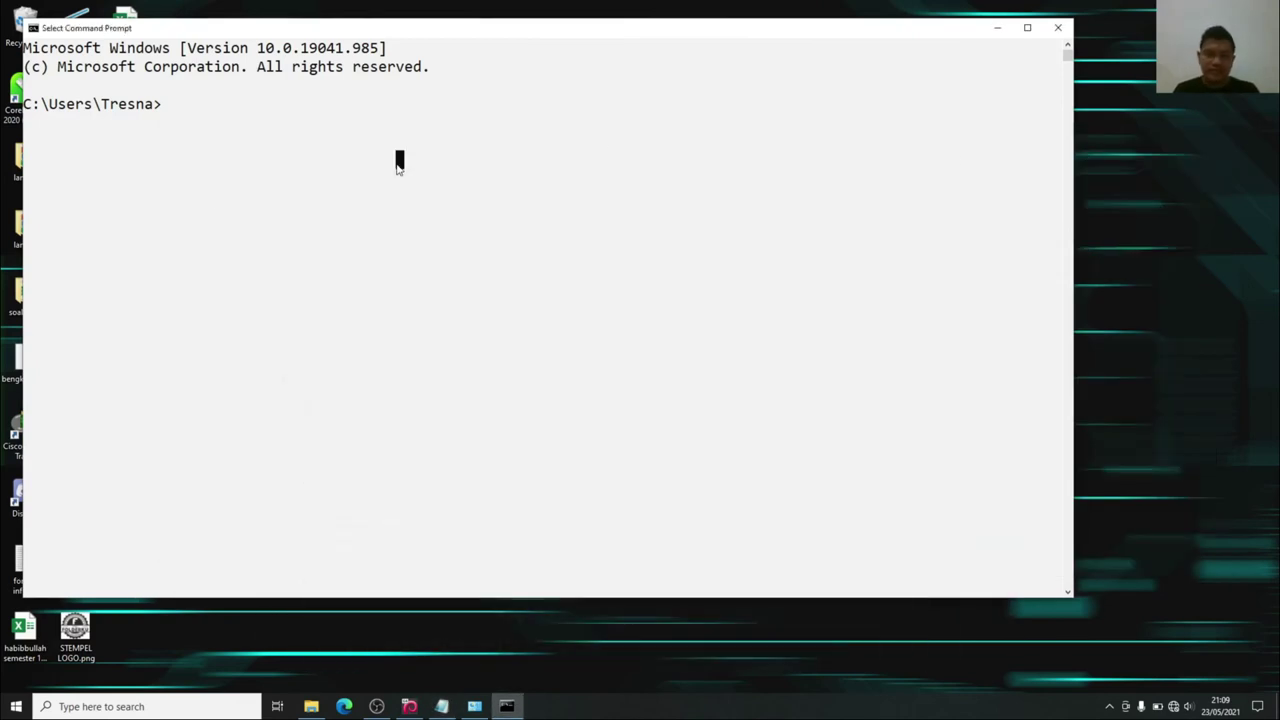
Ping the Debian server at 192.168.100.10 from Command Prompt, getting 4 replies, 0% loss.
click(235, 122)
click(184, 112)
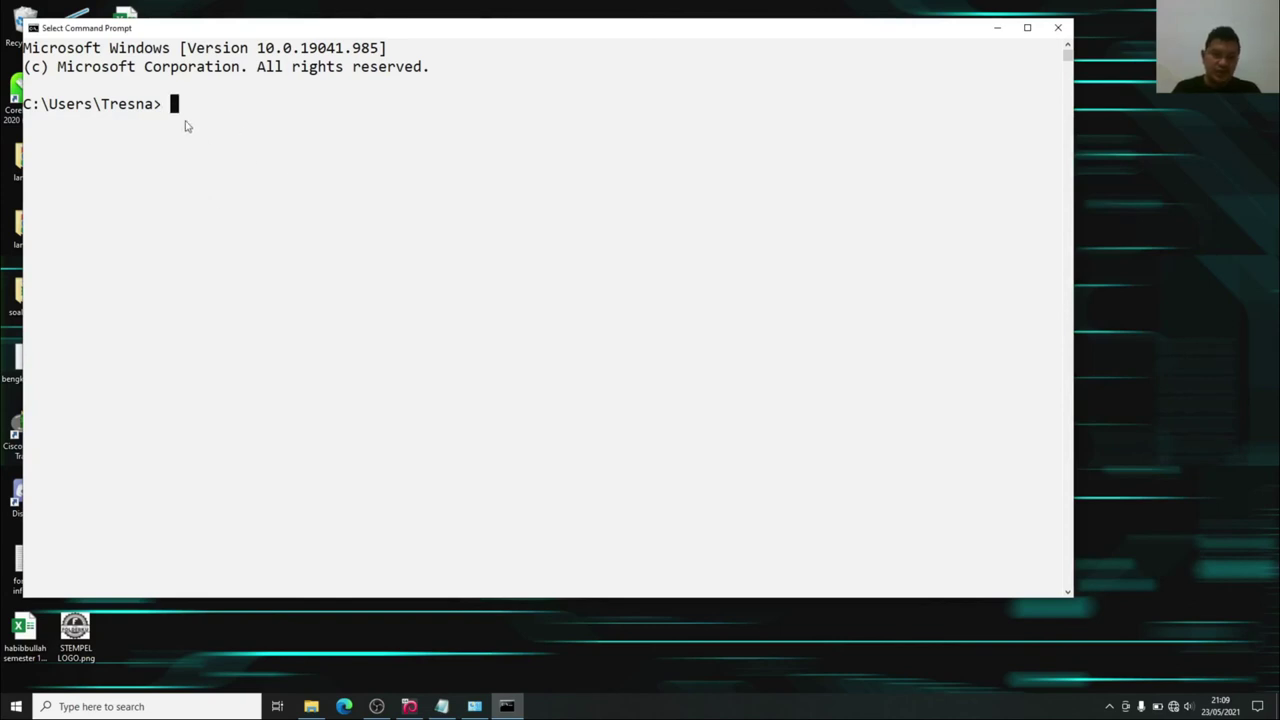
text(ping)
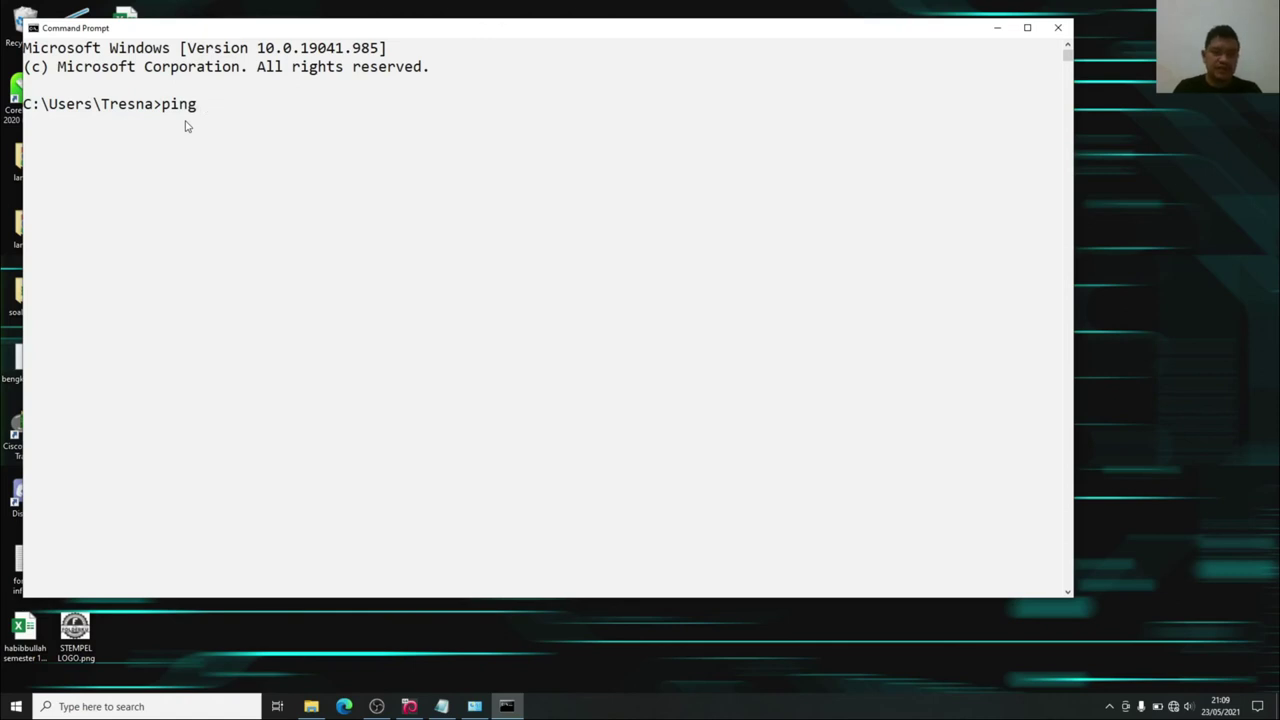
text(192)
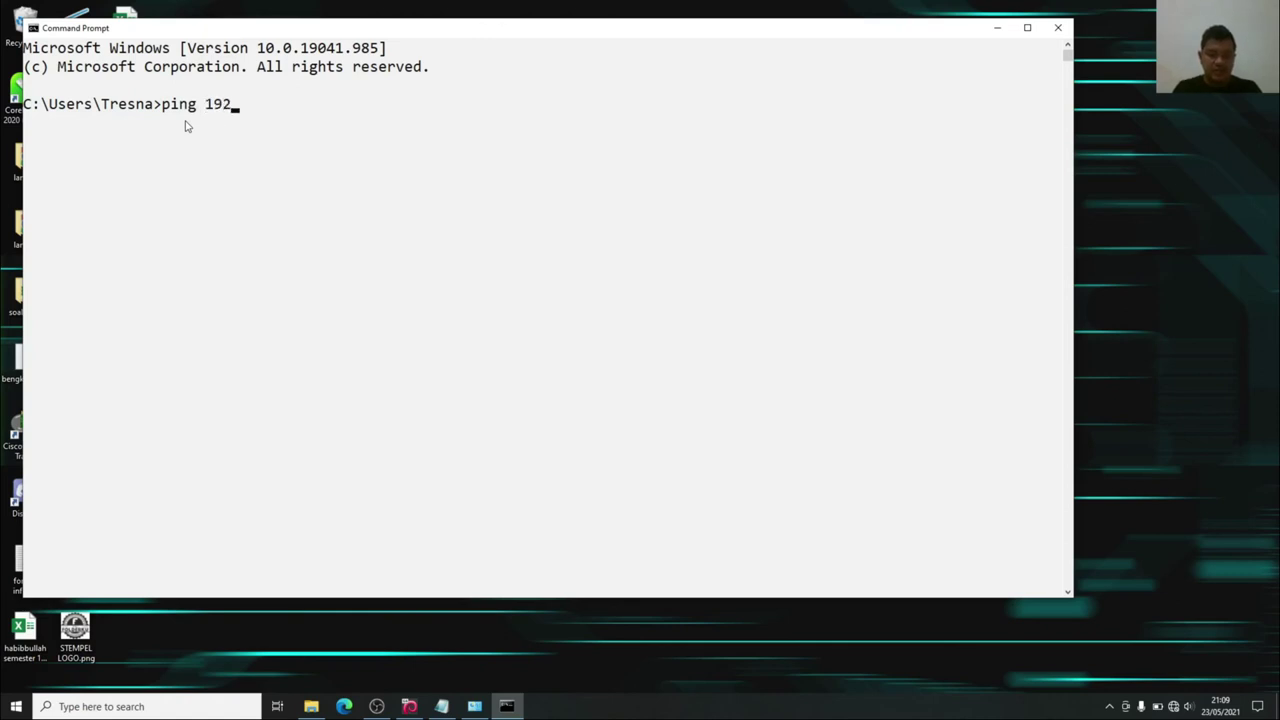
text(.168.100.10)
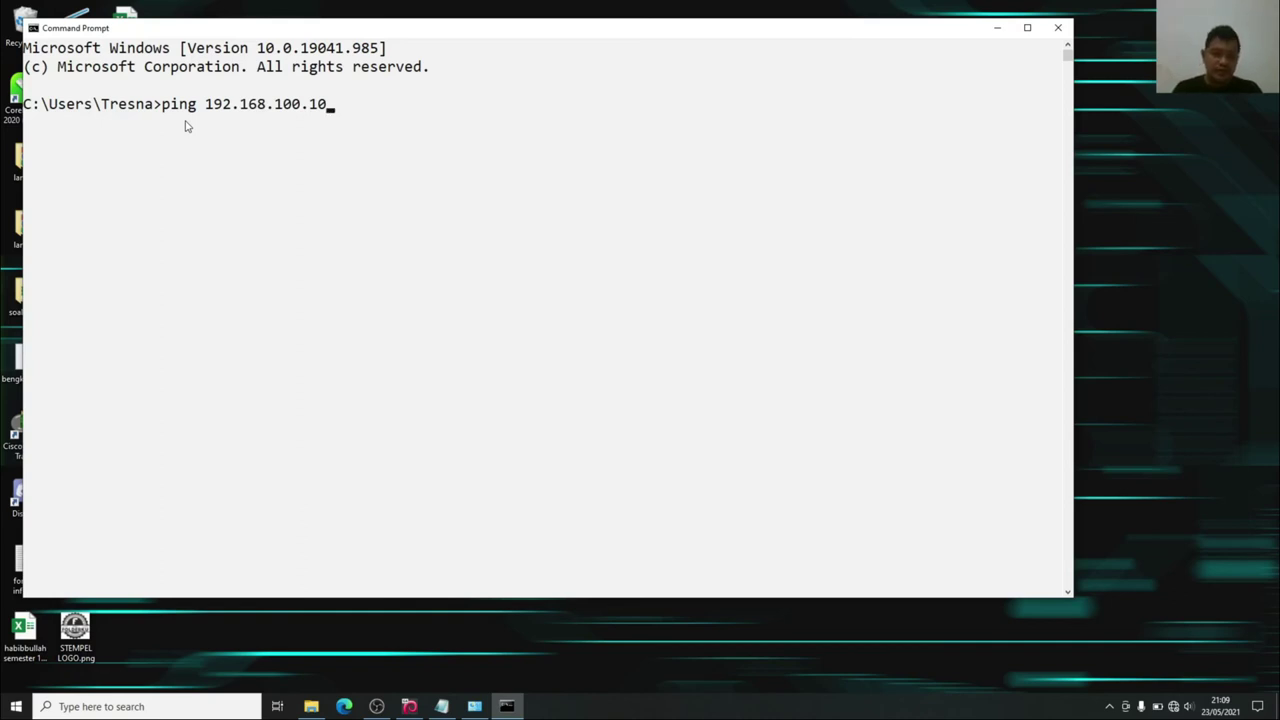
key(Return)
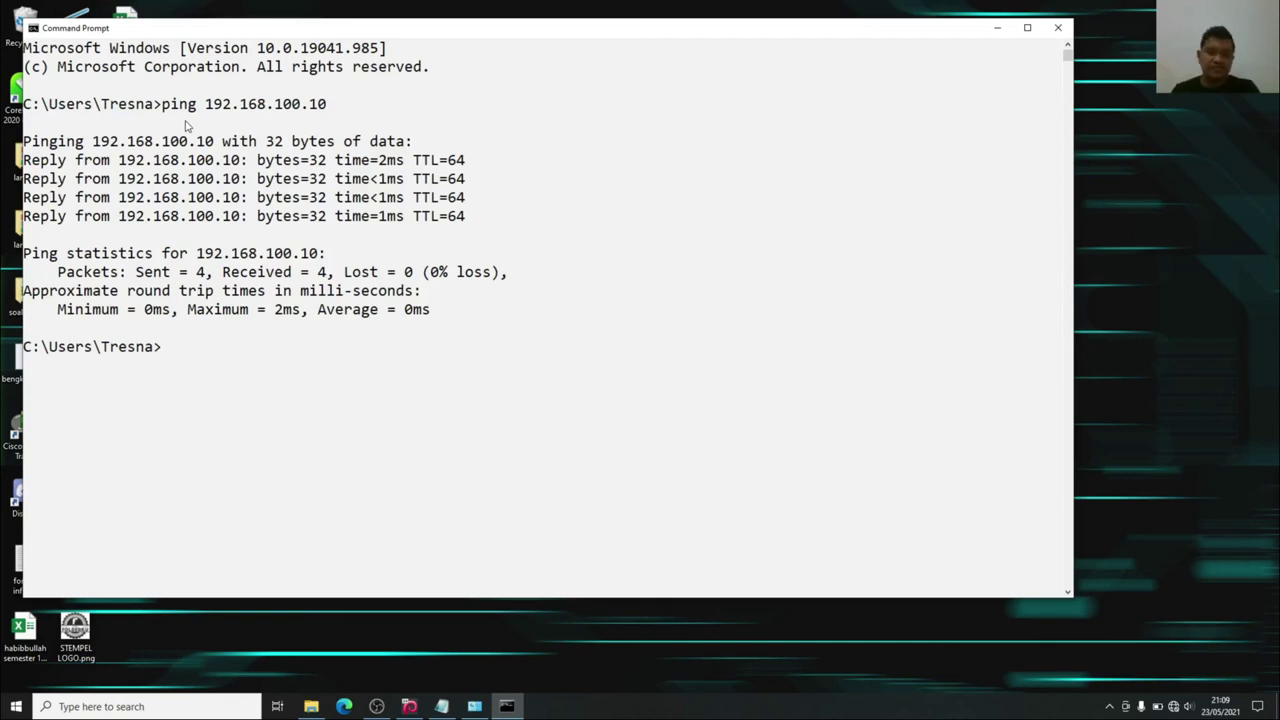
click(409, 706)
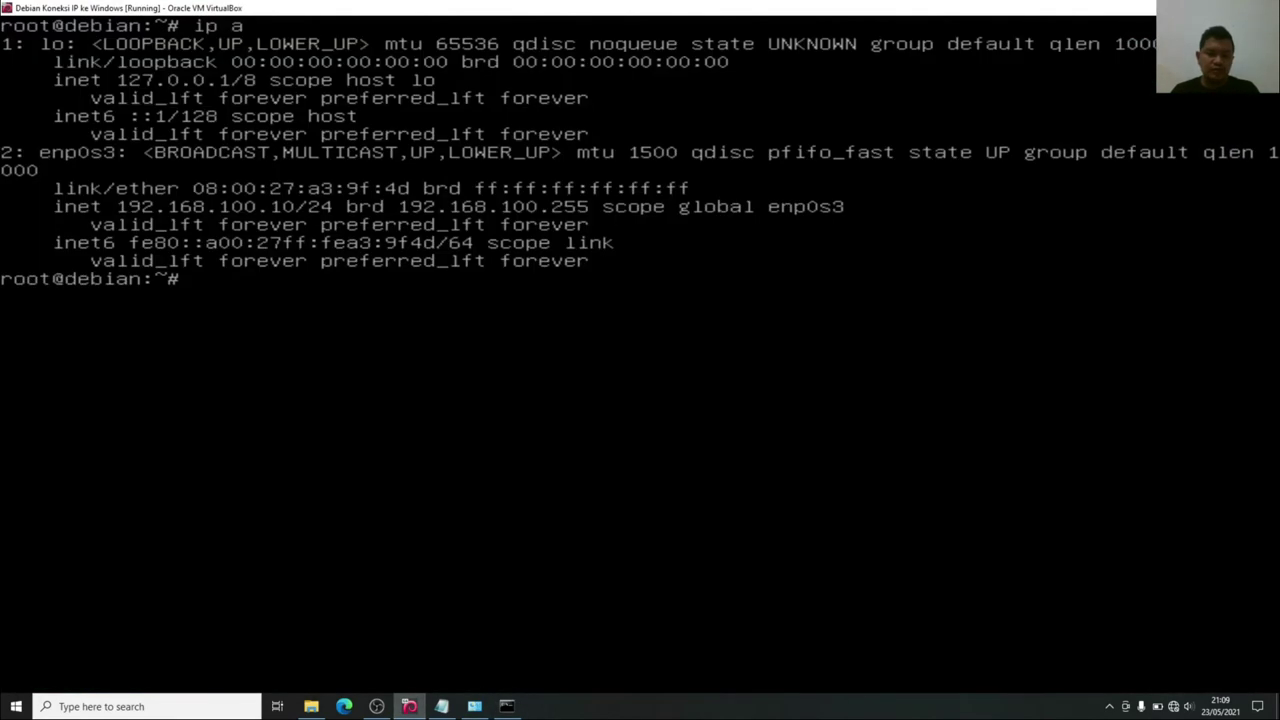
Clear the Debian terminal and run 'ping 192.168.100.20' toward the Windows host.
text(clear)
key(Return)
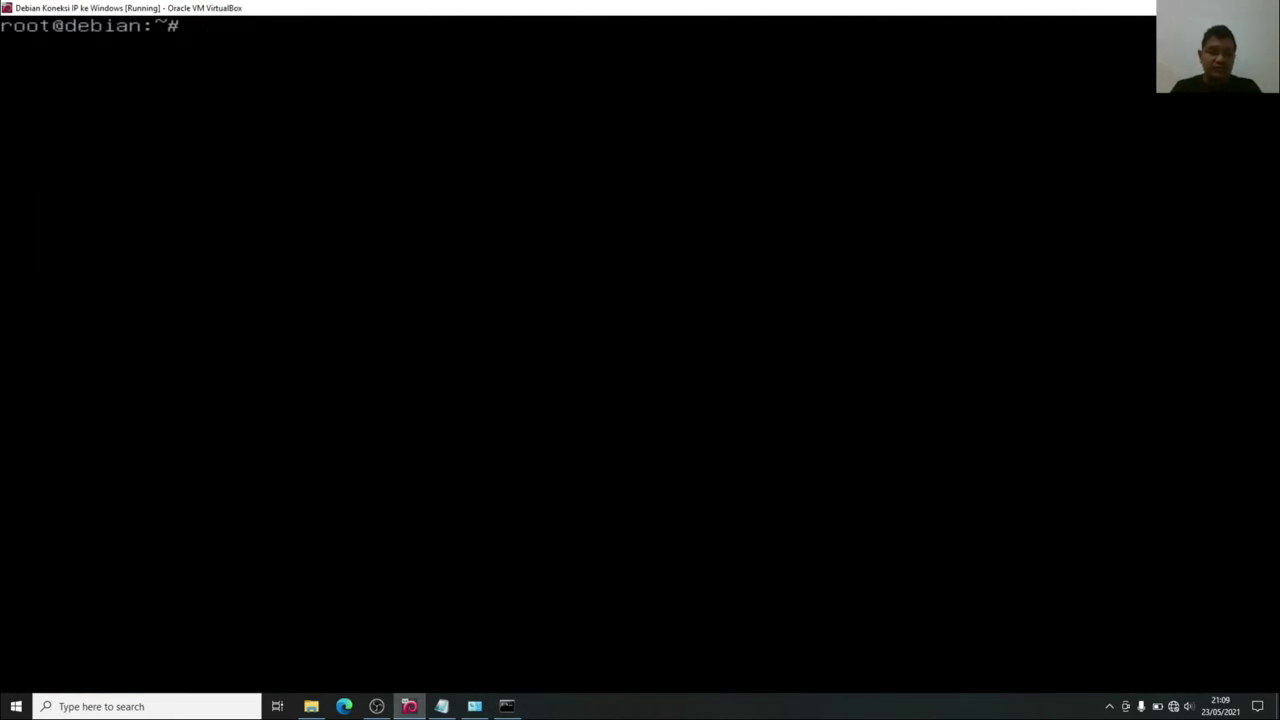
text(p)
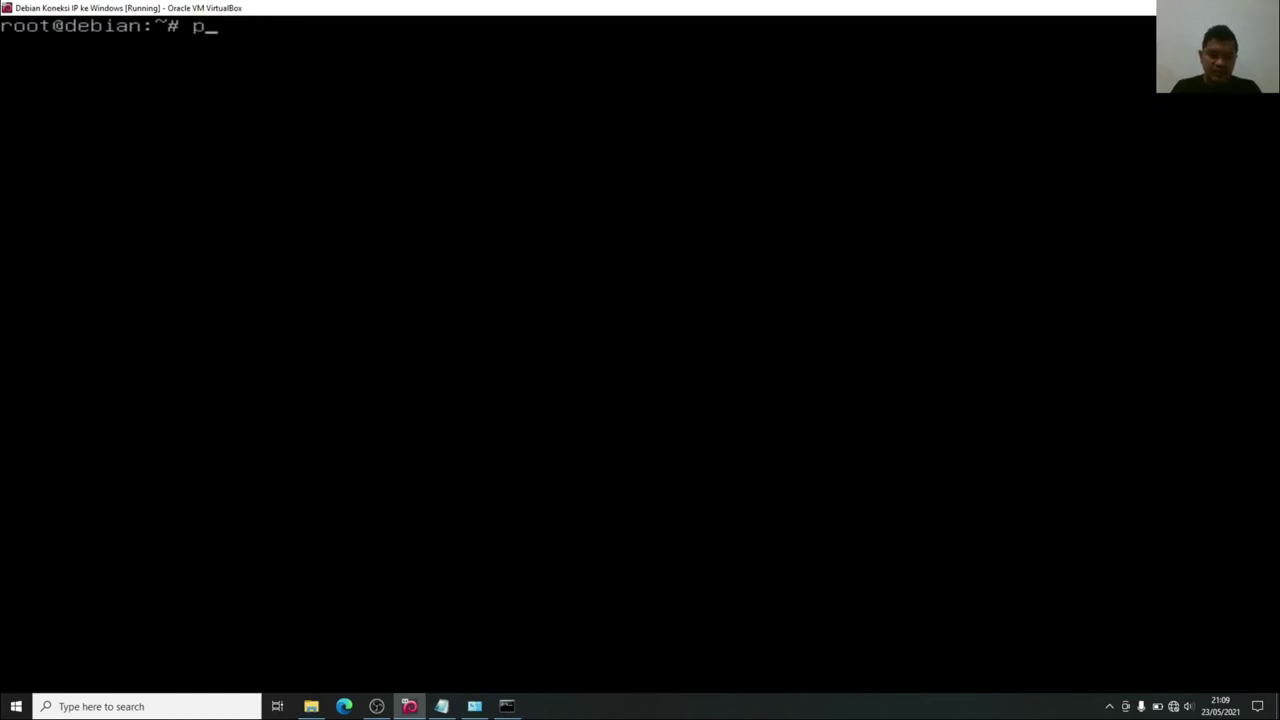
text(ing 192.168.100)
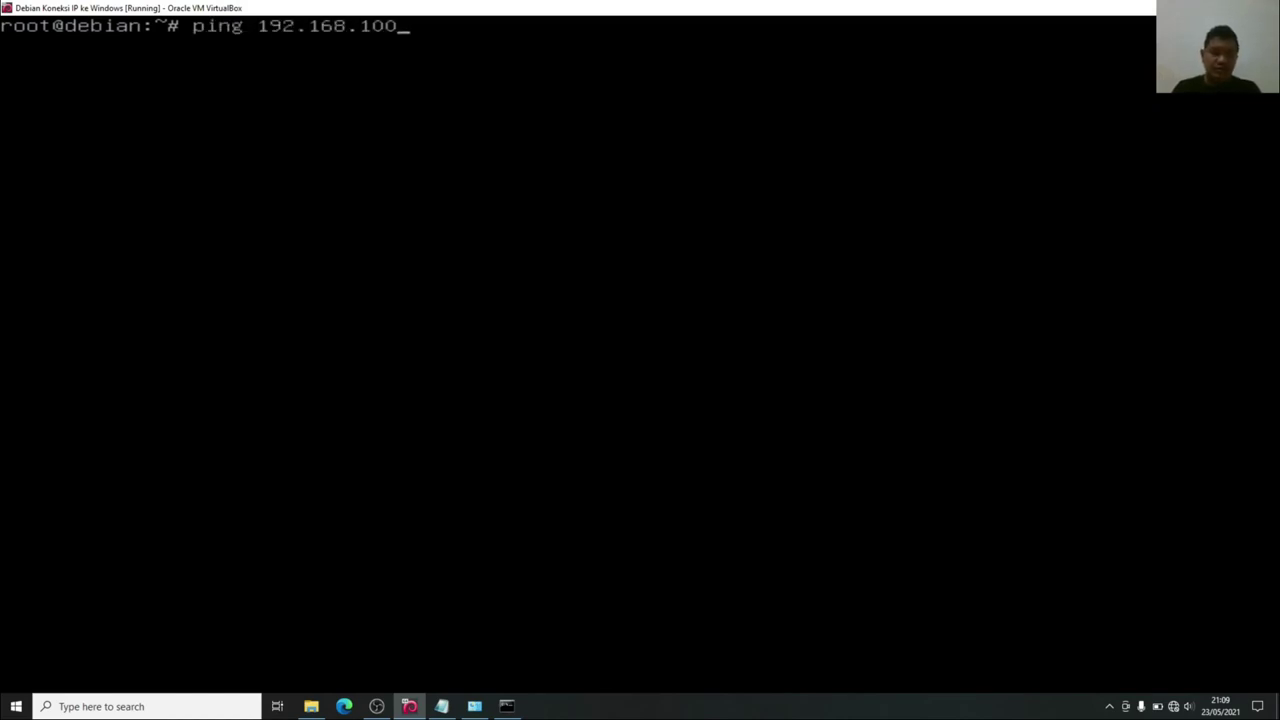
text(.20)
key(Return)
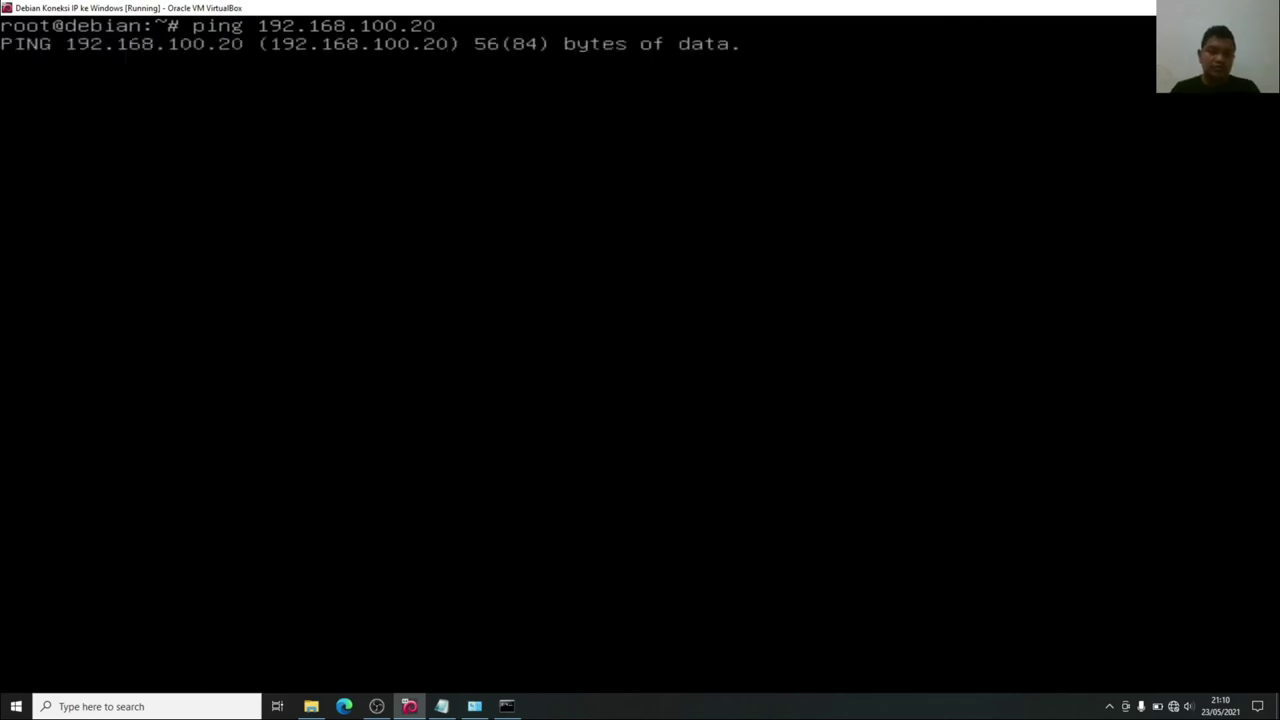
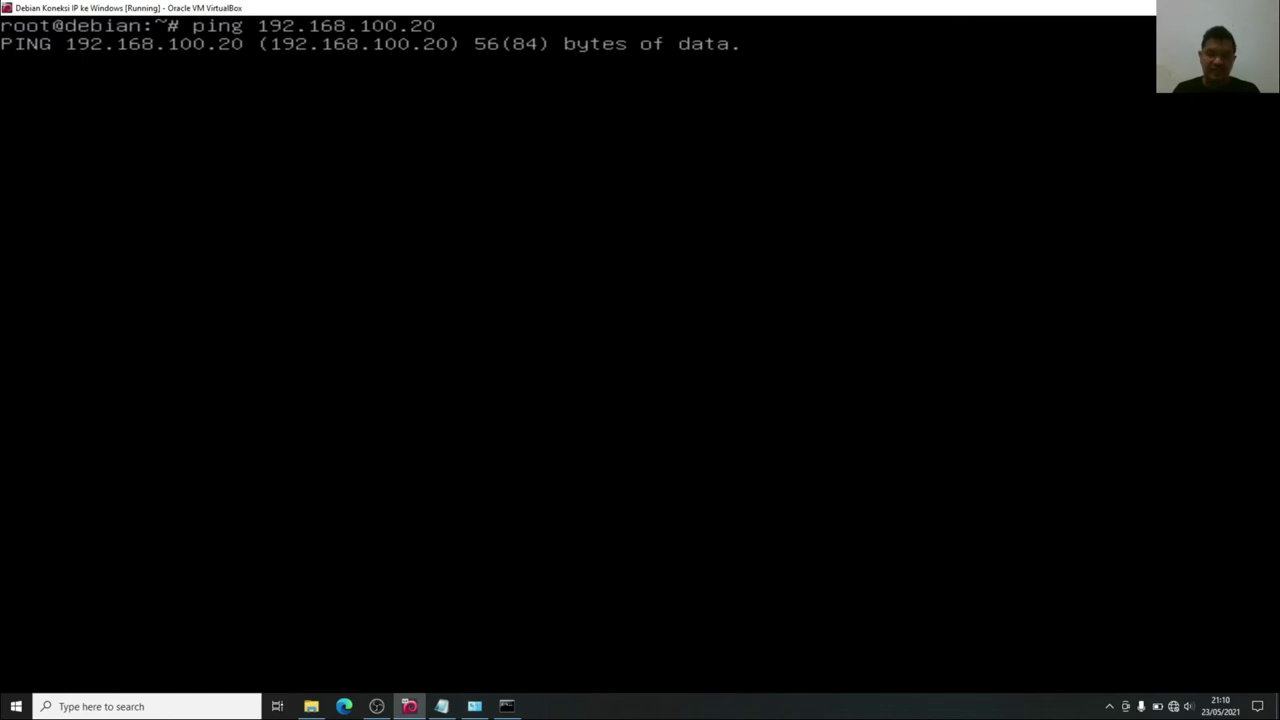
Find Control Panel by searching 'panel' and go to Network and Sharing Center's advanced sharing settings.
click(207, 702)
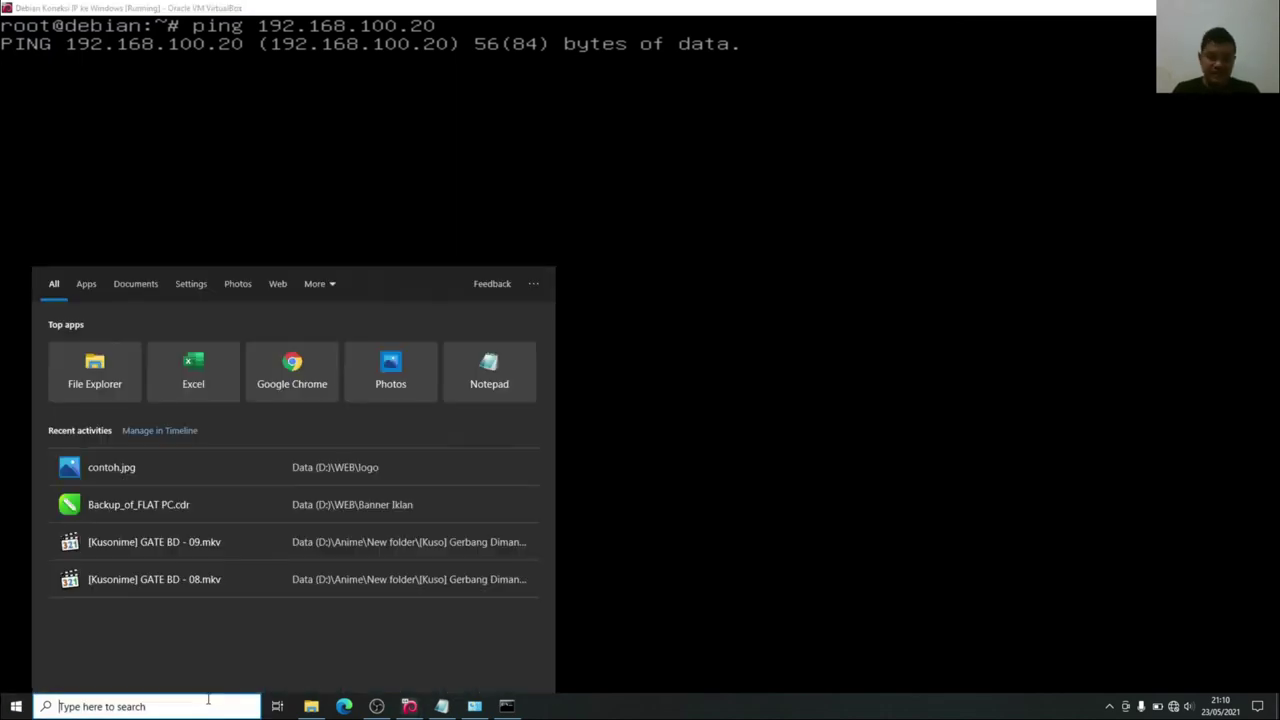
text(panel)
key(Return)
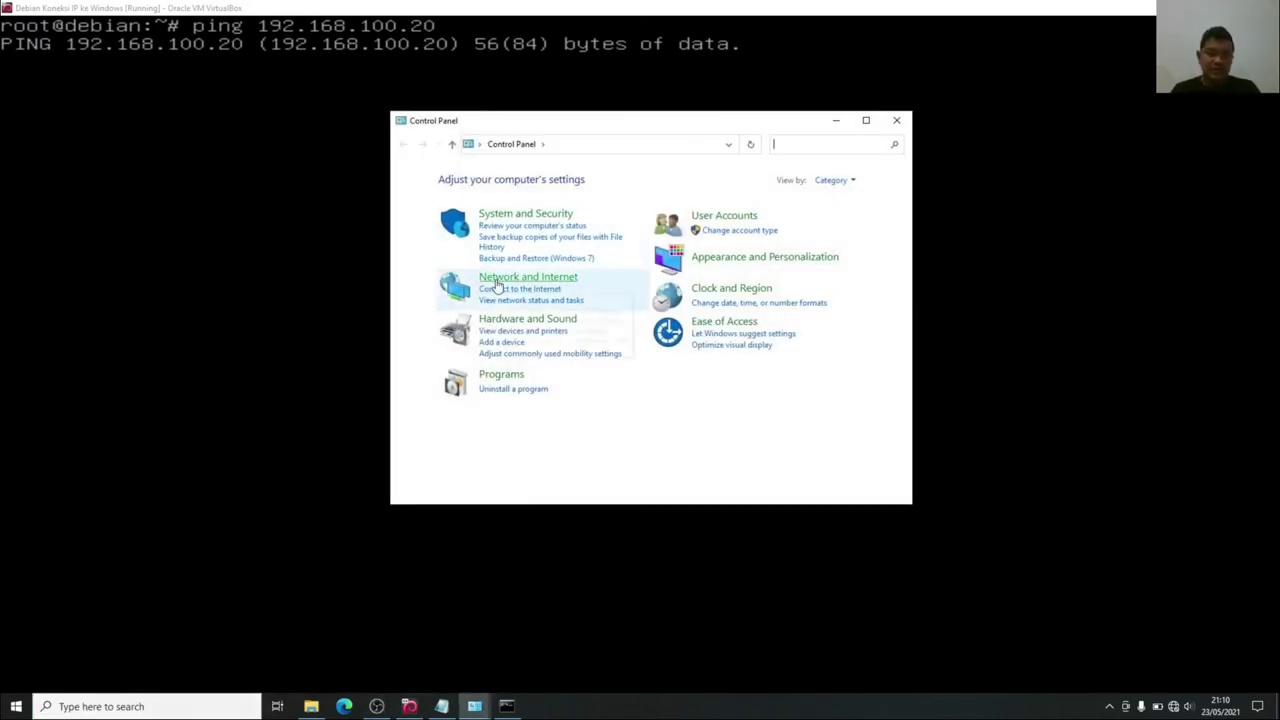
click(497, 284)
click(603, 182)
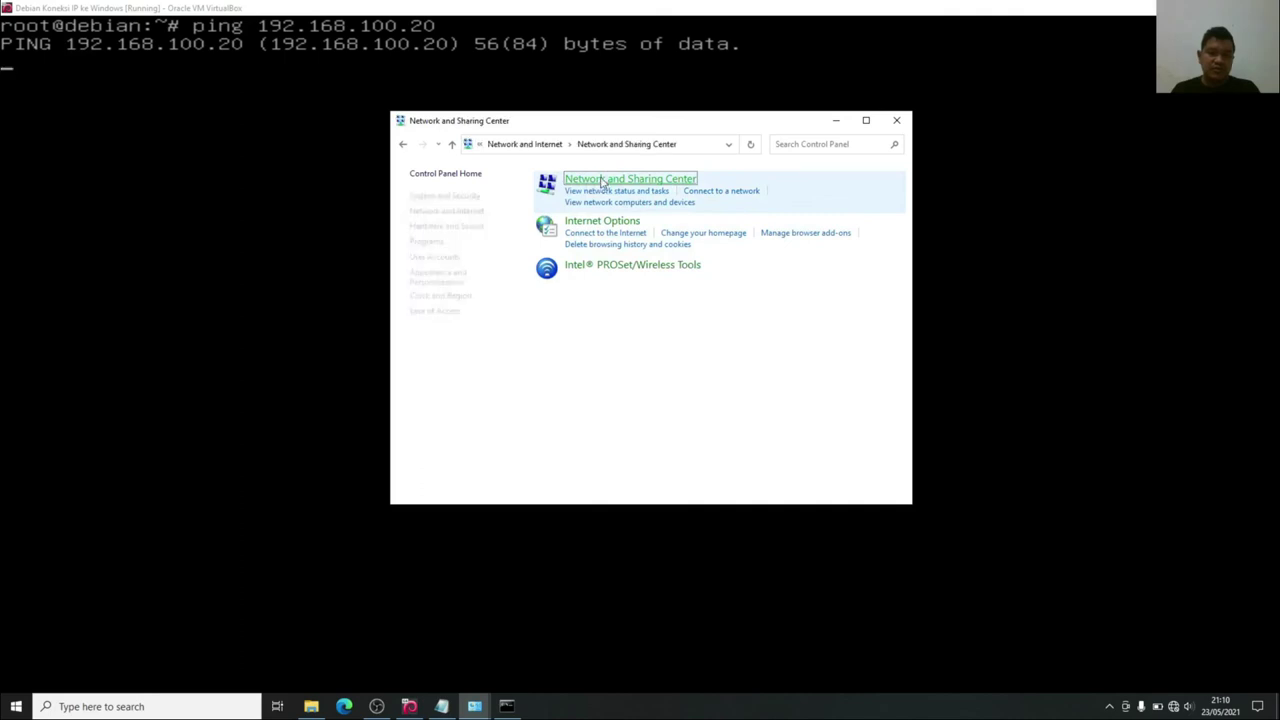
click(445, 222)
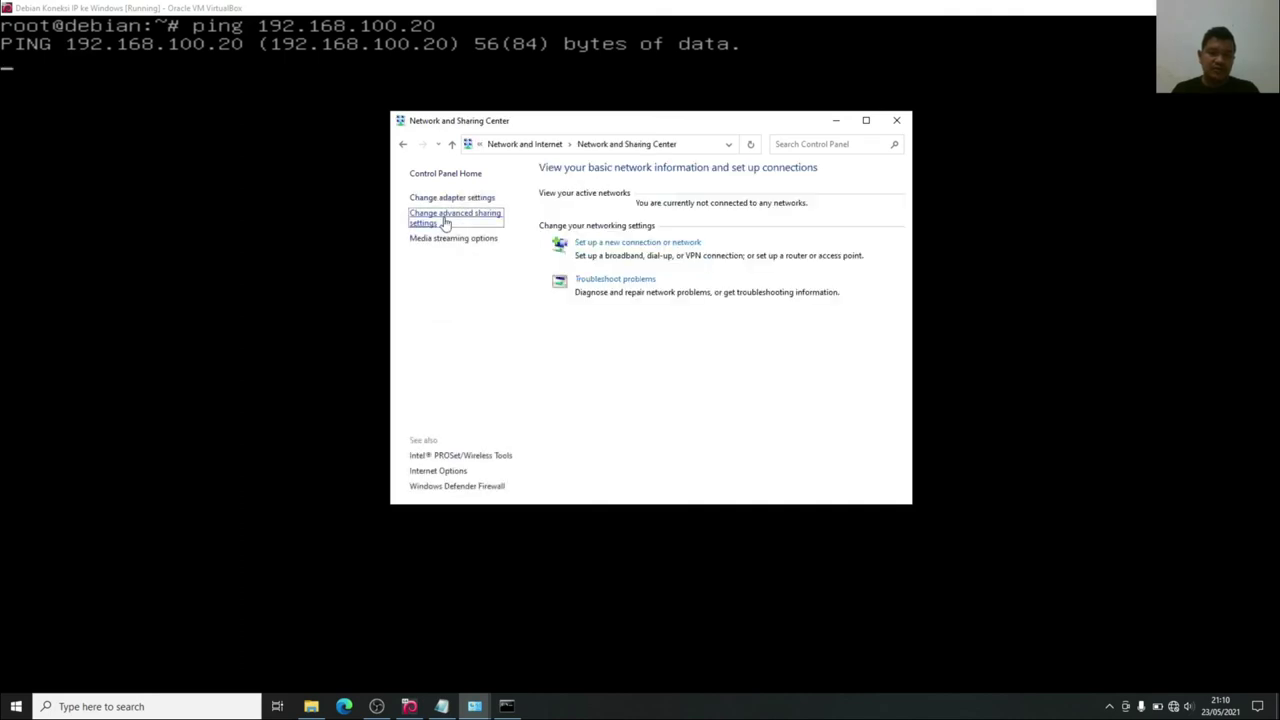
Turn on network discovery, file and printer sharing, and Public folder sharing.
click(553, 317)
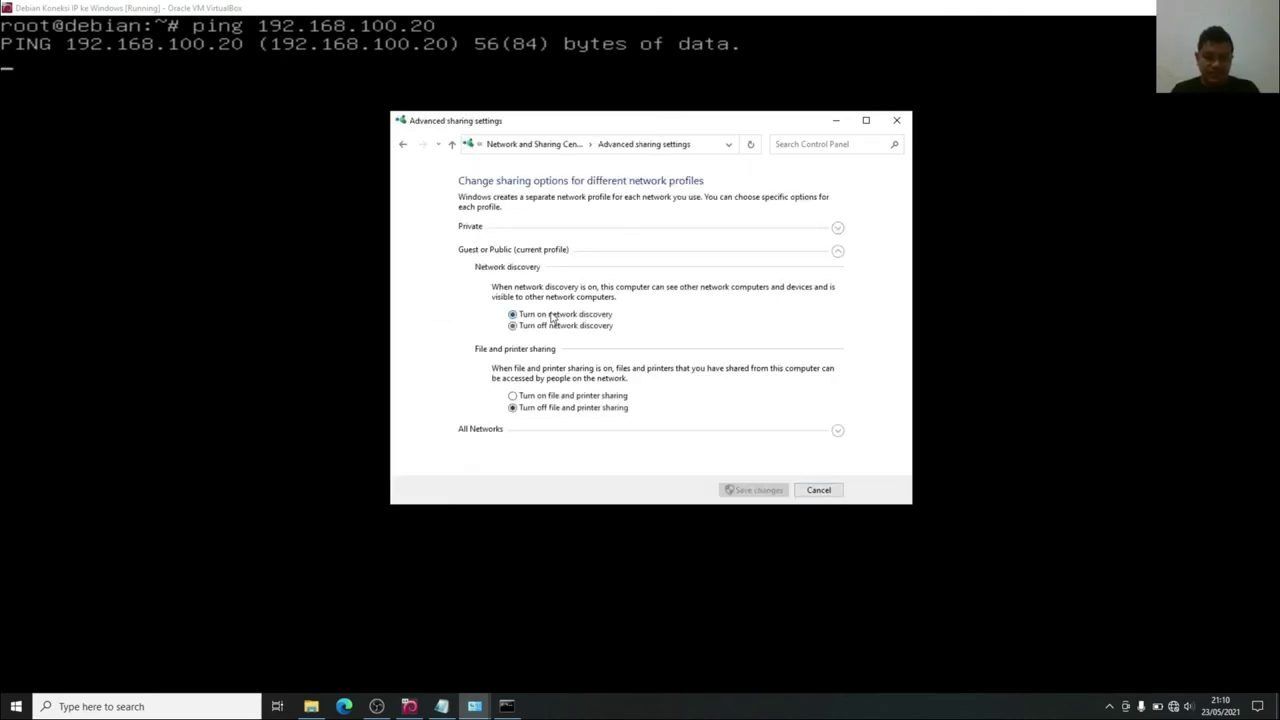
click(548, 395)
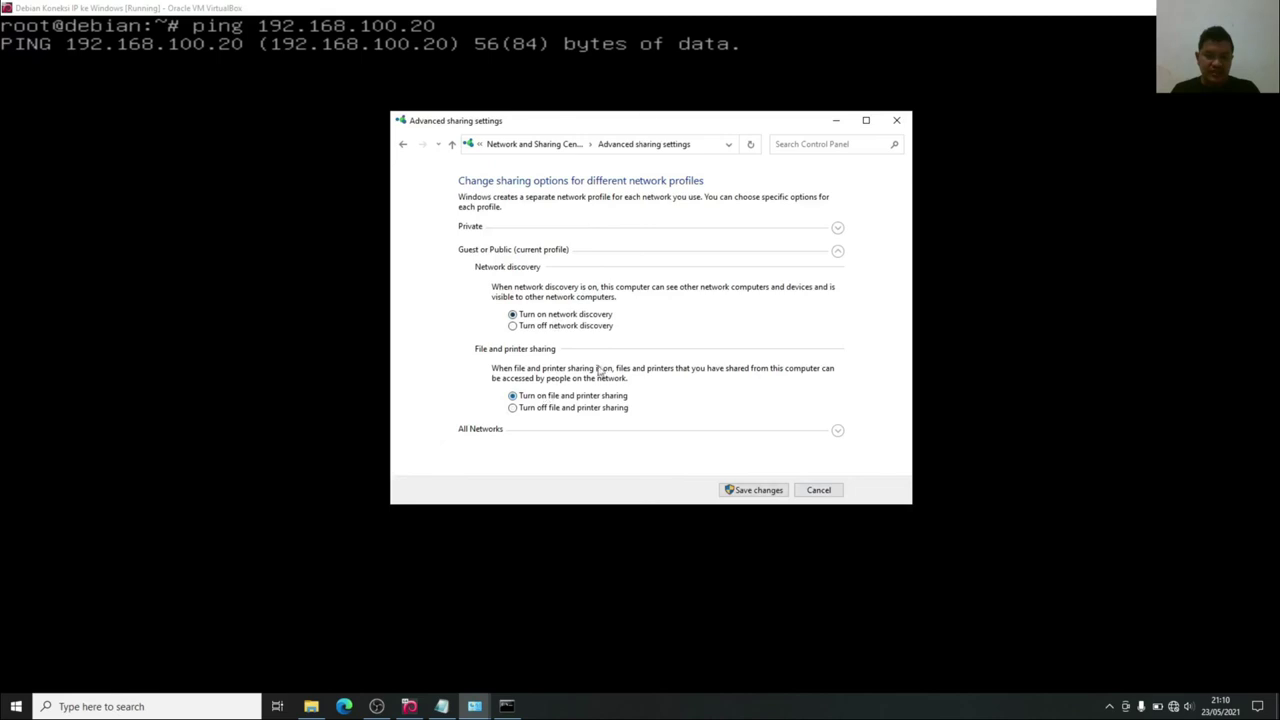
click(837, 430)
click(577, 238)
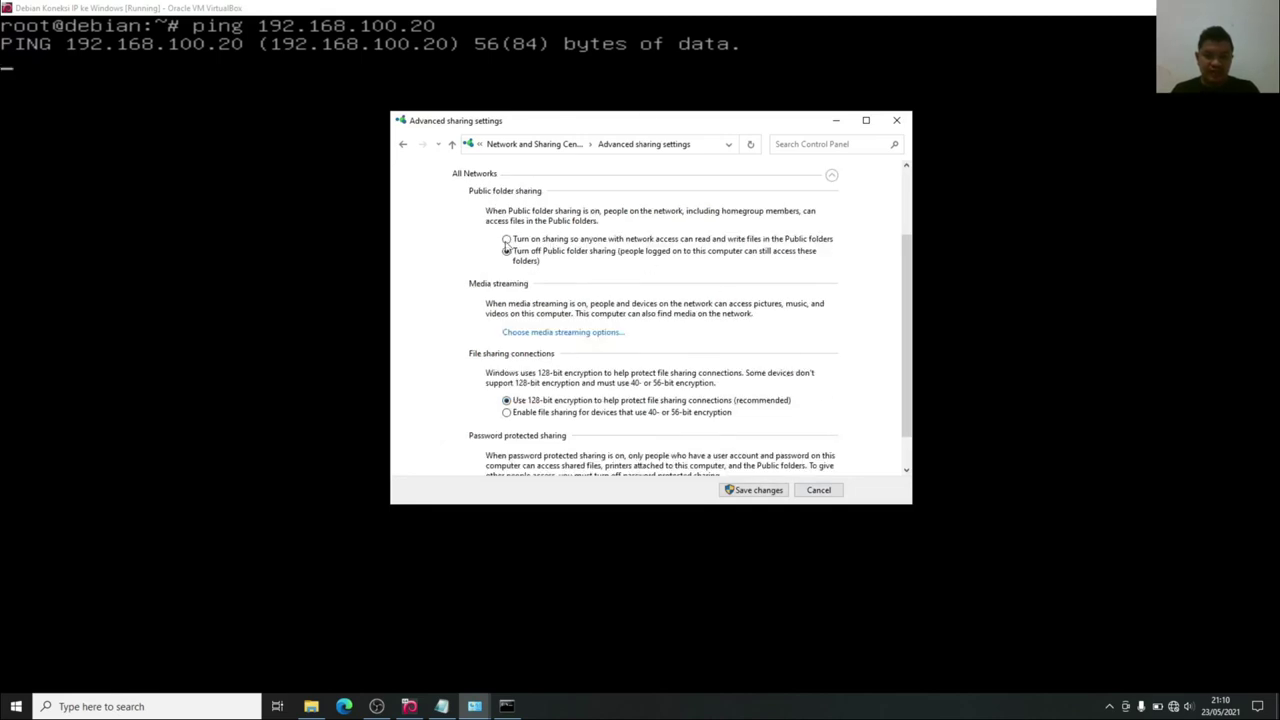
scroll(574, 347, down, 1)
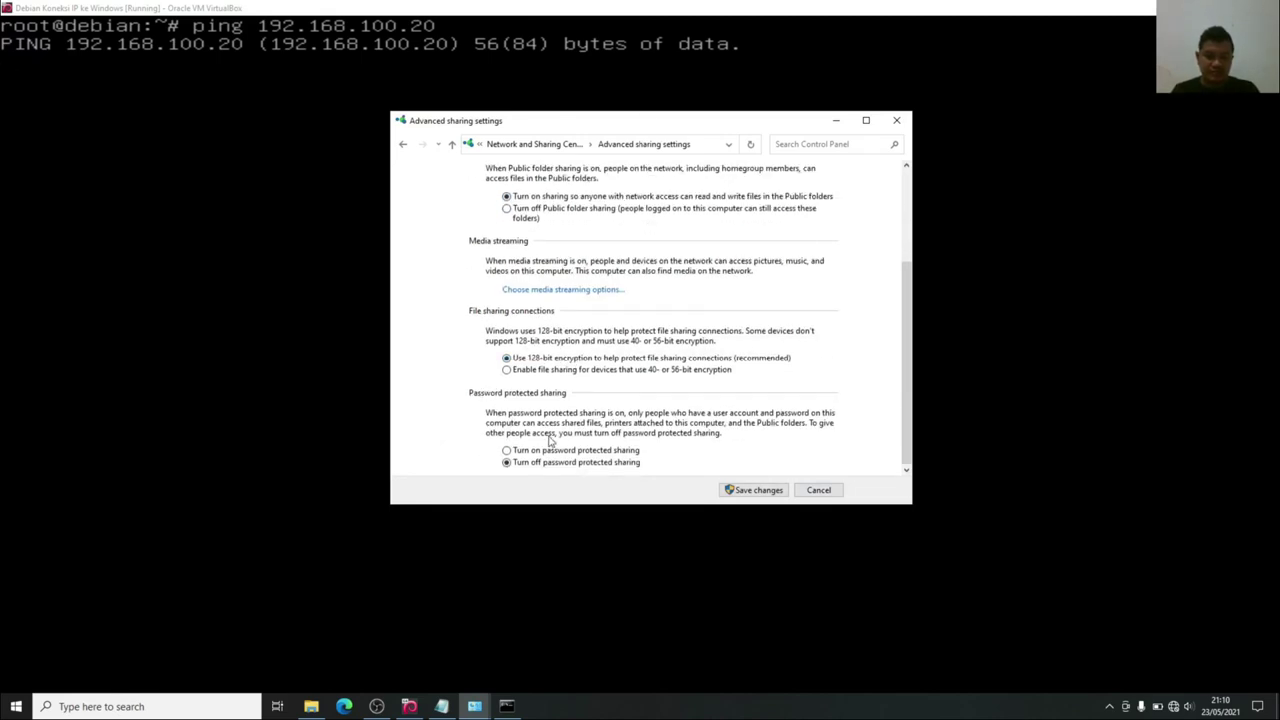
Save the sharing changes, then turn network discovery off and save again.
click(728, 490)
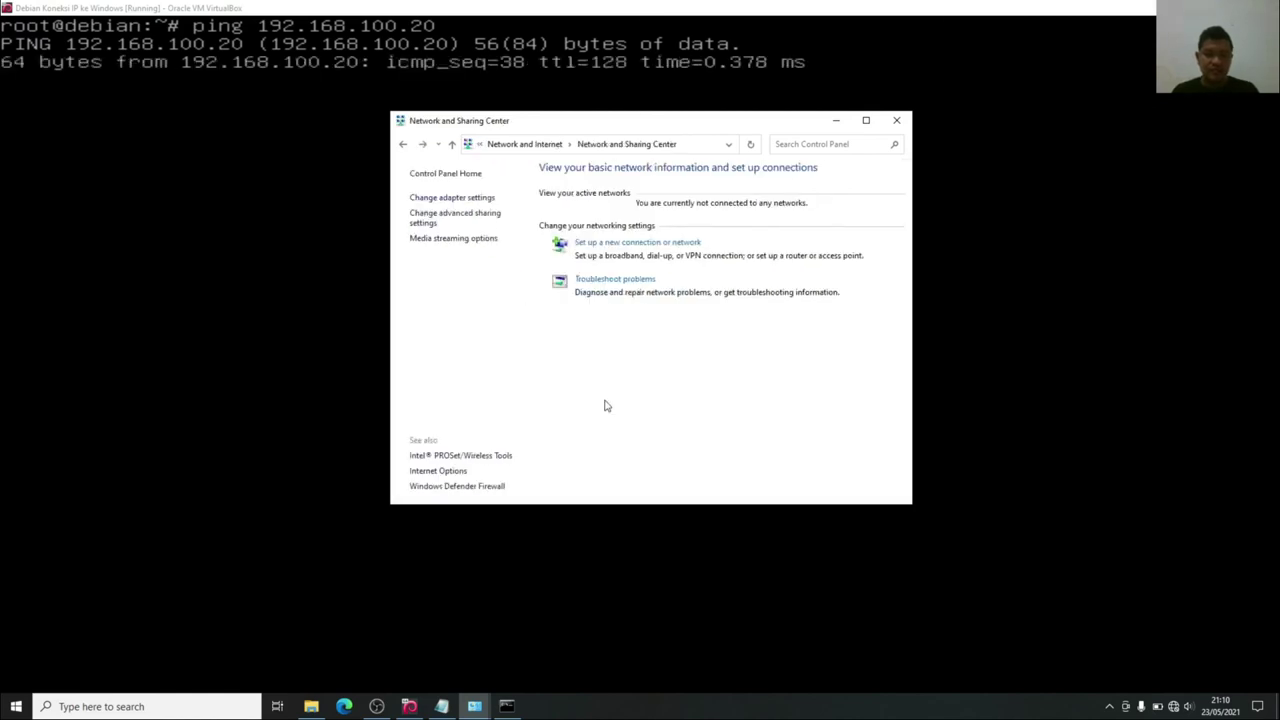
click(468, 214)
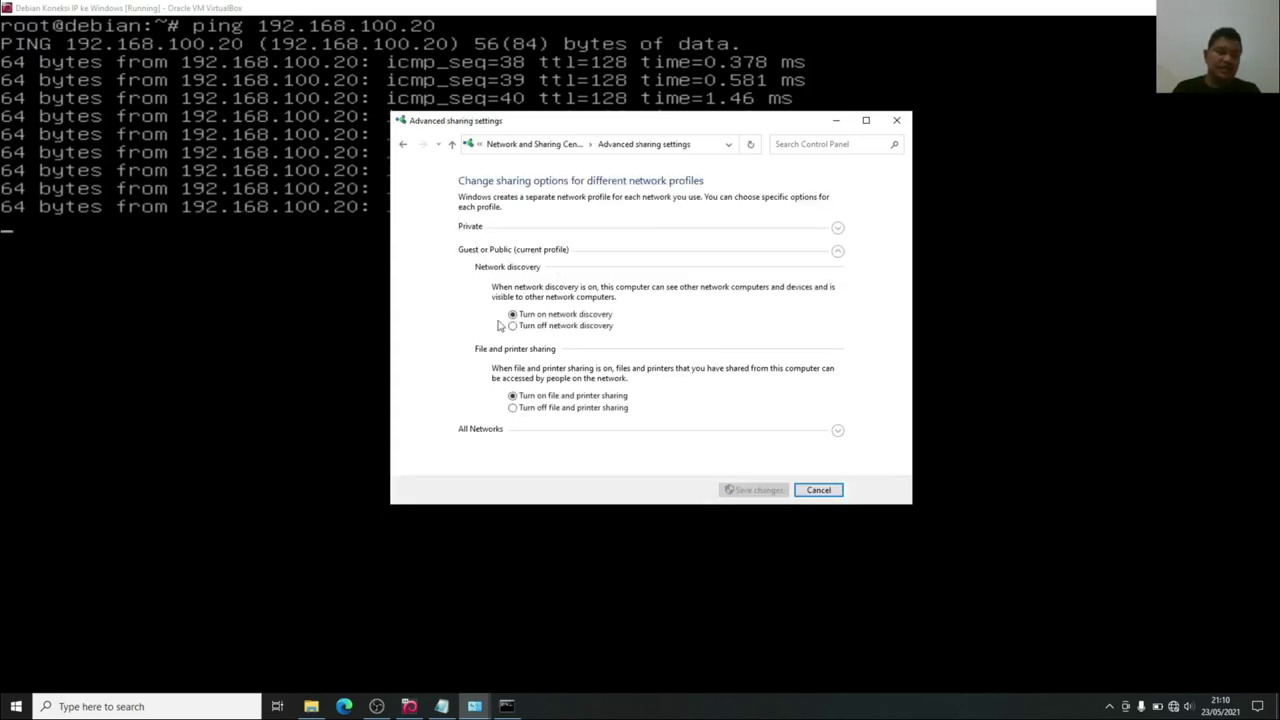
drag(640, 122, 1082, 101)
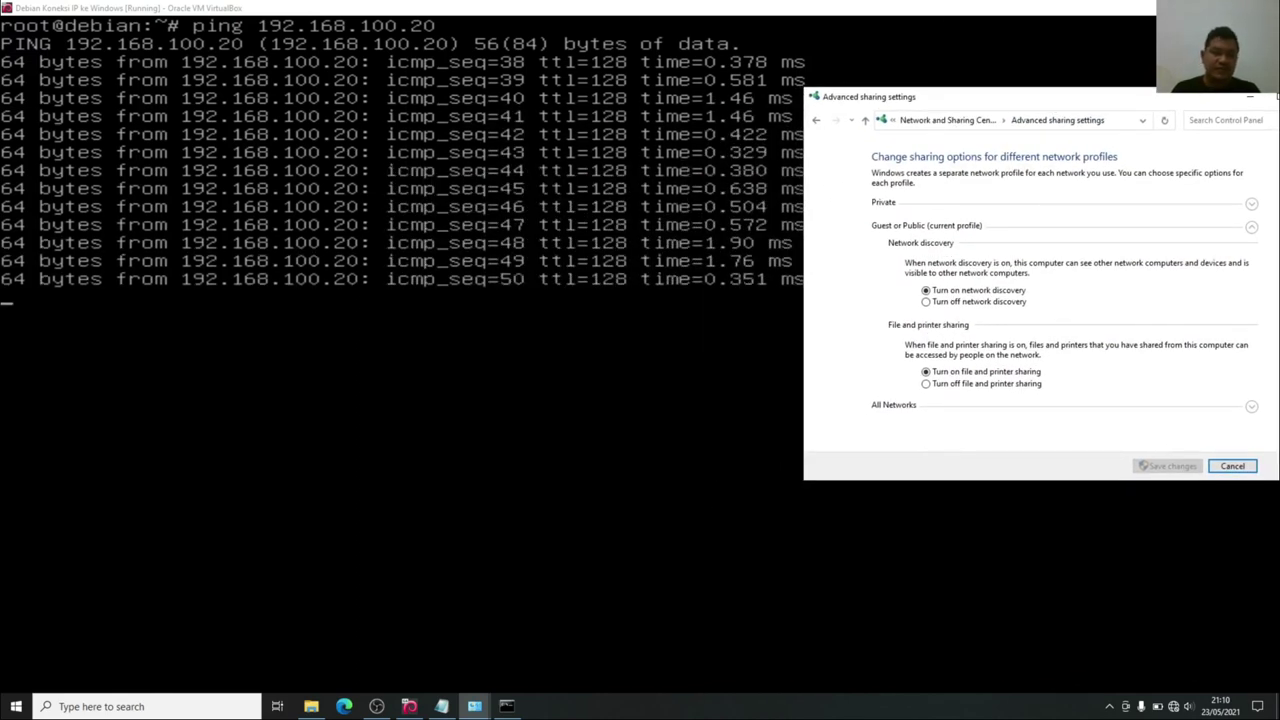
click(939, 305)
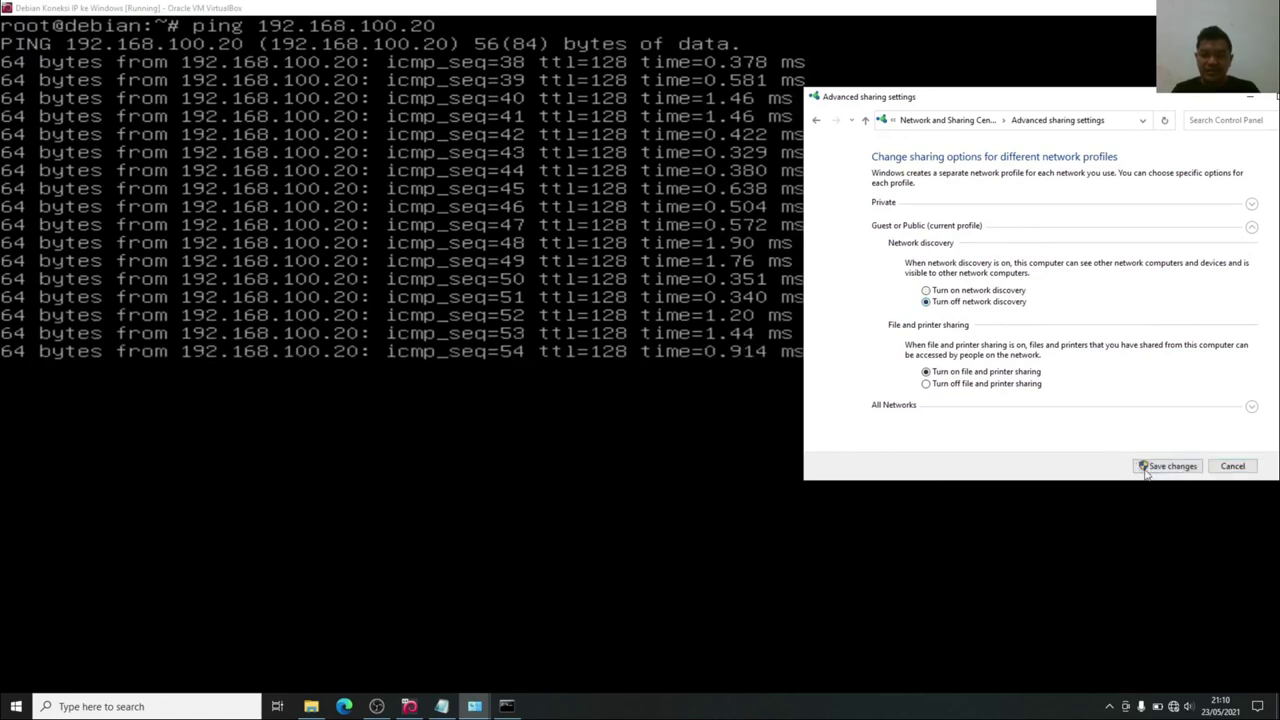
key(Return)
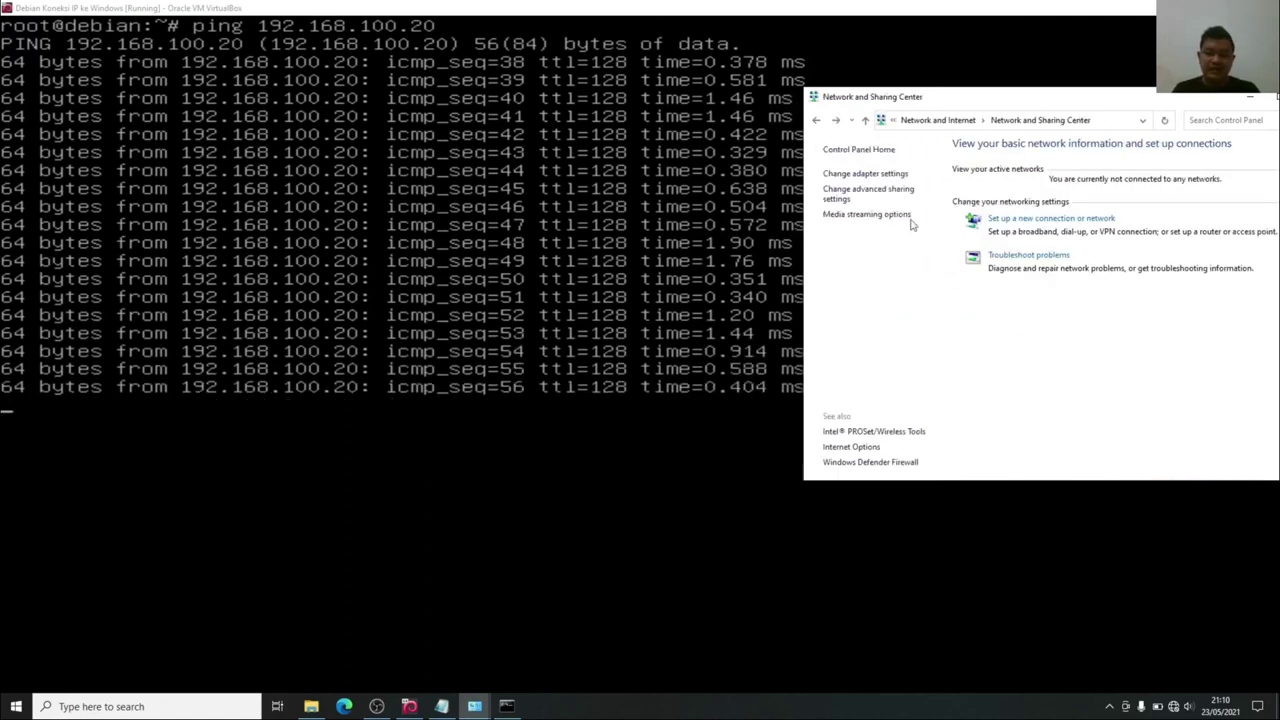
Turn off file and printer sharing and save the change.
click(886, 198)
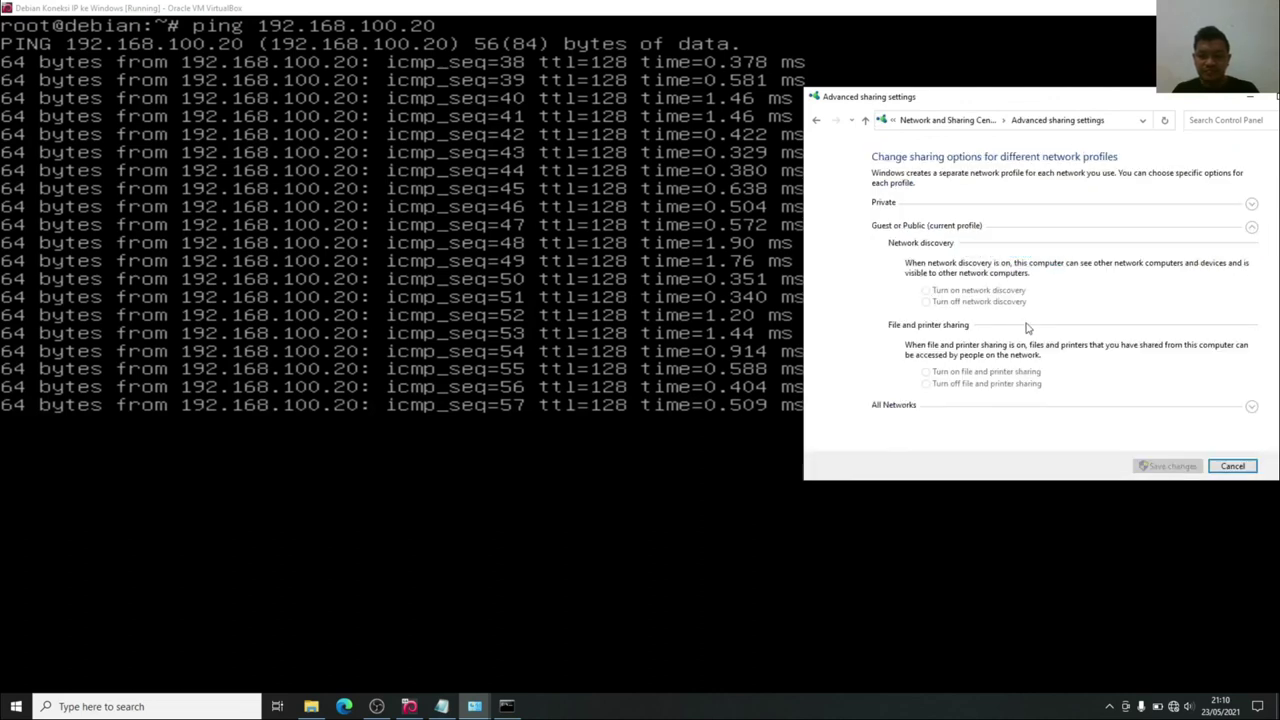
click(946, 385)
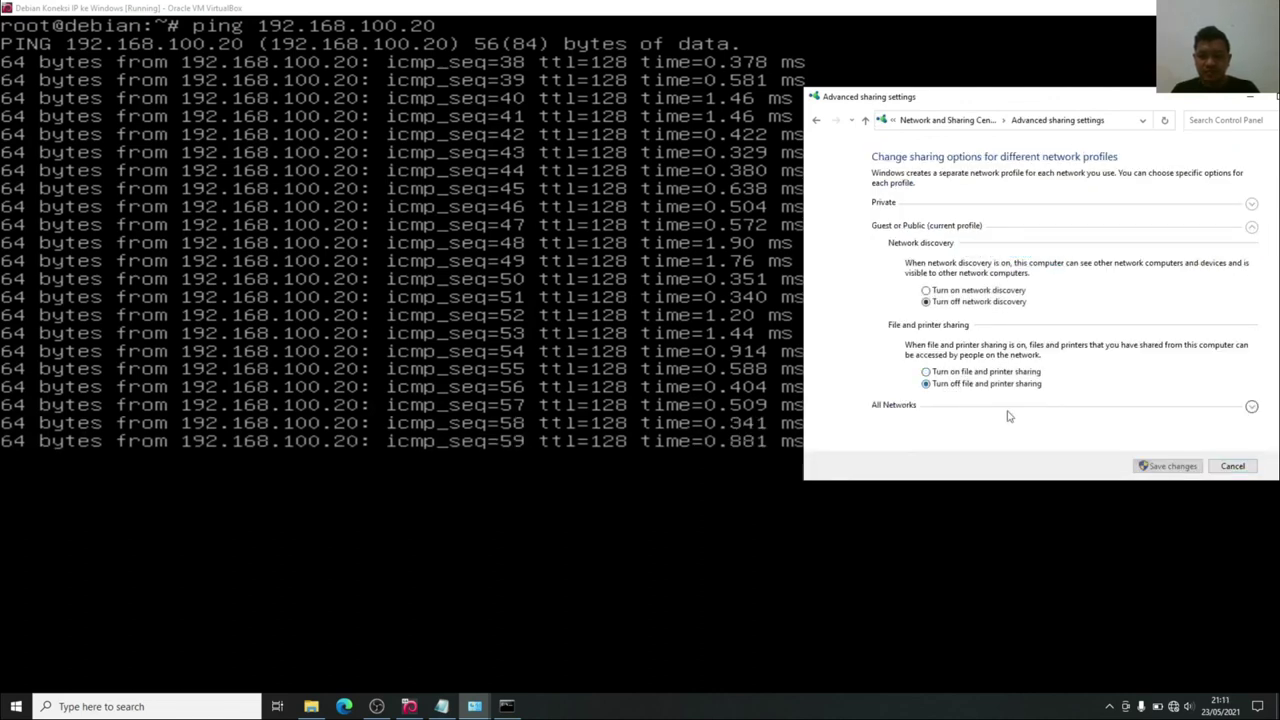
click(1160, 467)
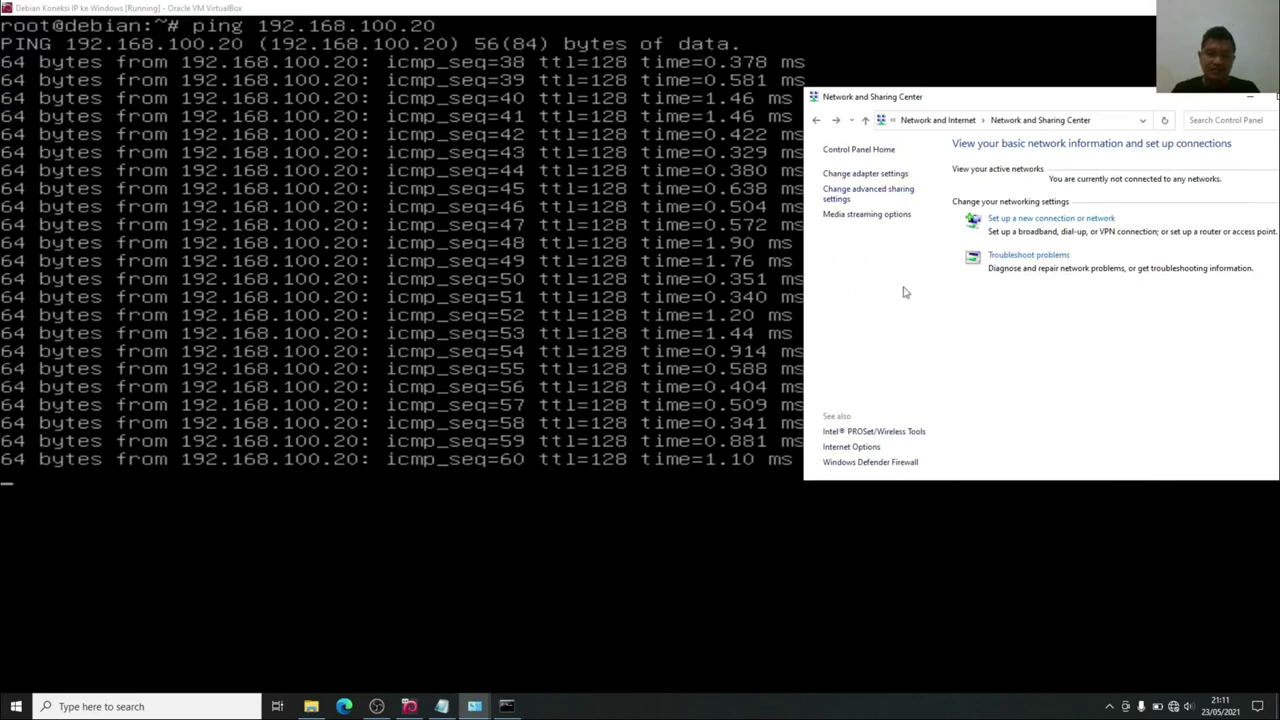
Turn file and printer sharing back on and save.
click(870, 197)
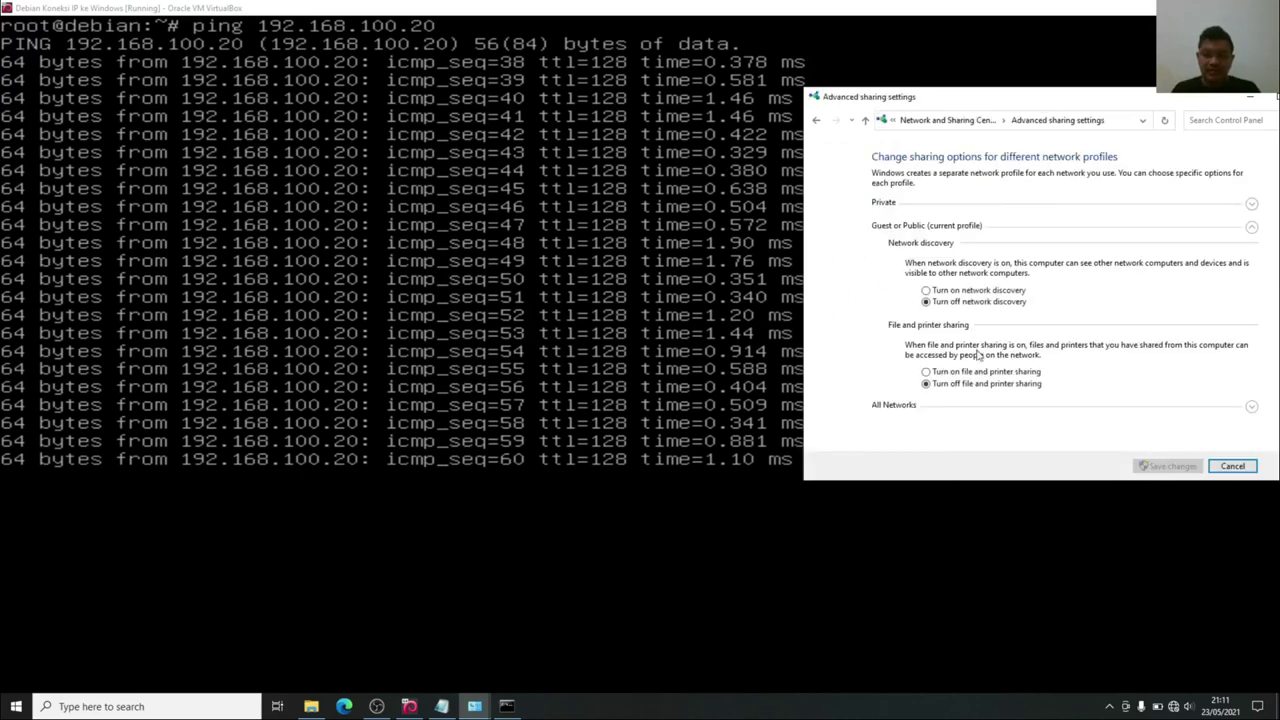
click(946, 373)
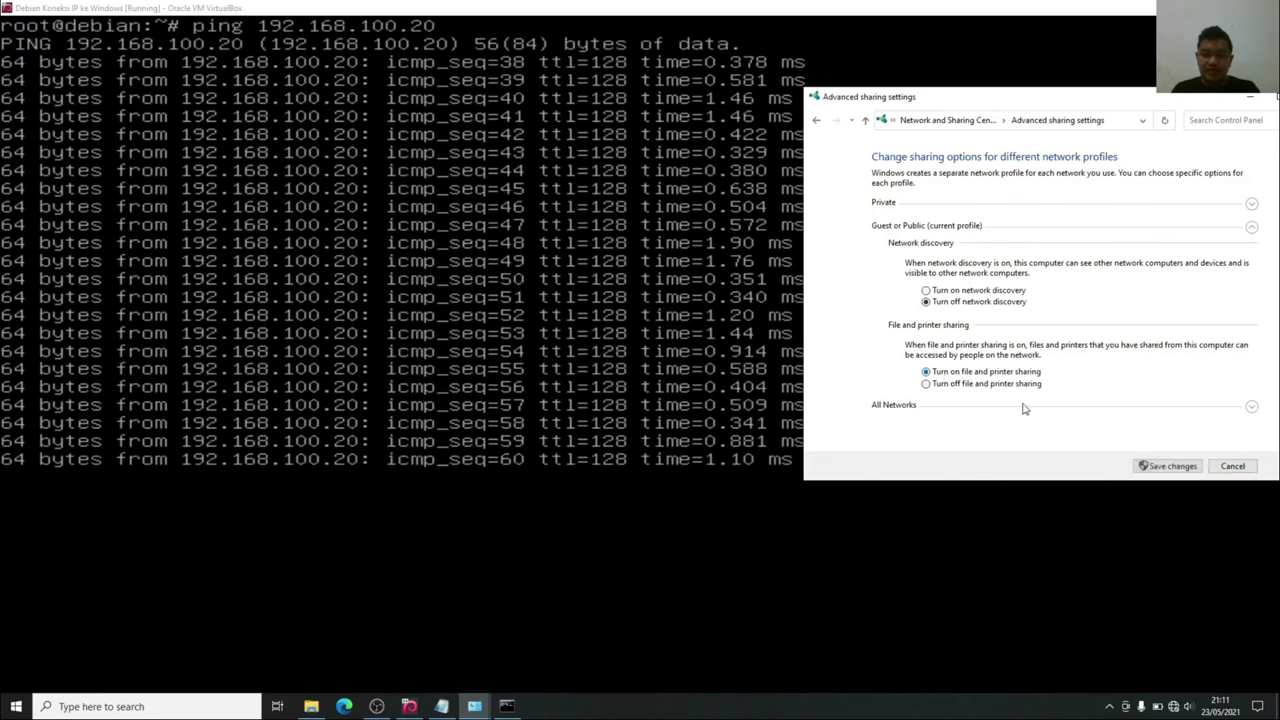
click(1167, 466)
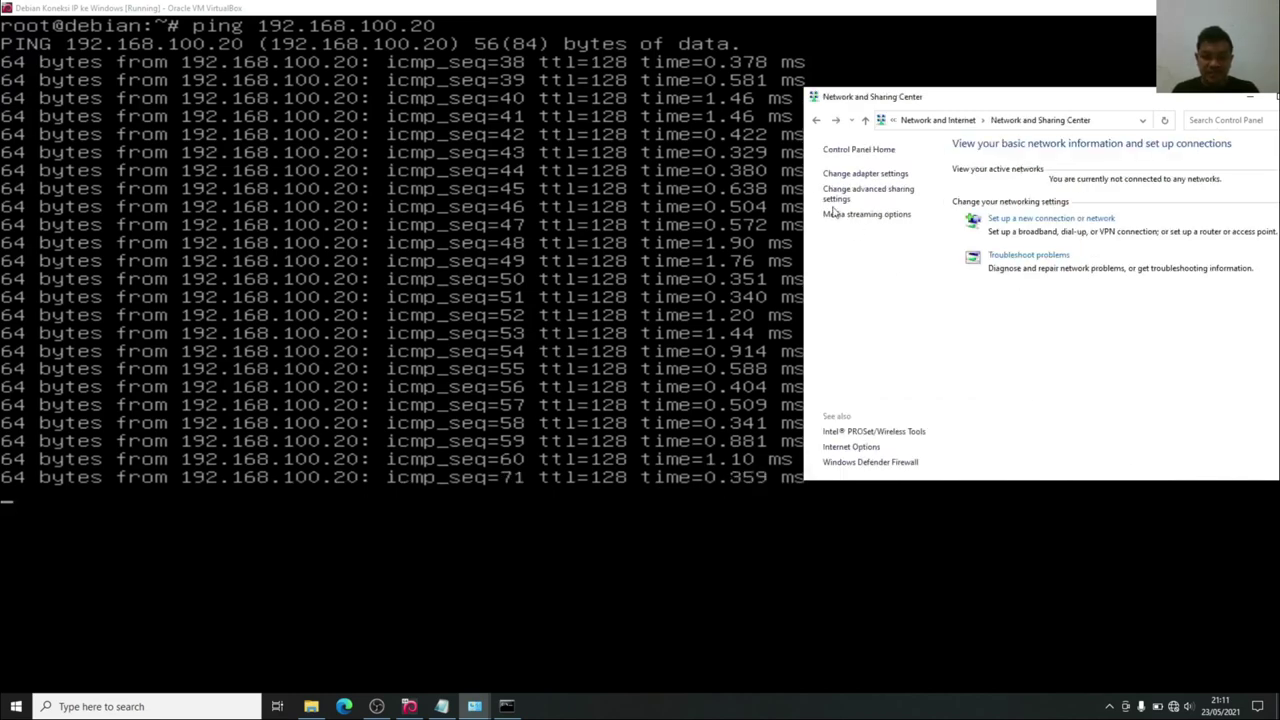
Turn off Public folder sharing under All Networks and save.
click(836, 194)
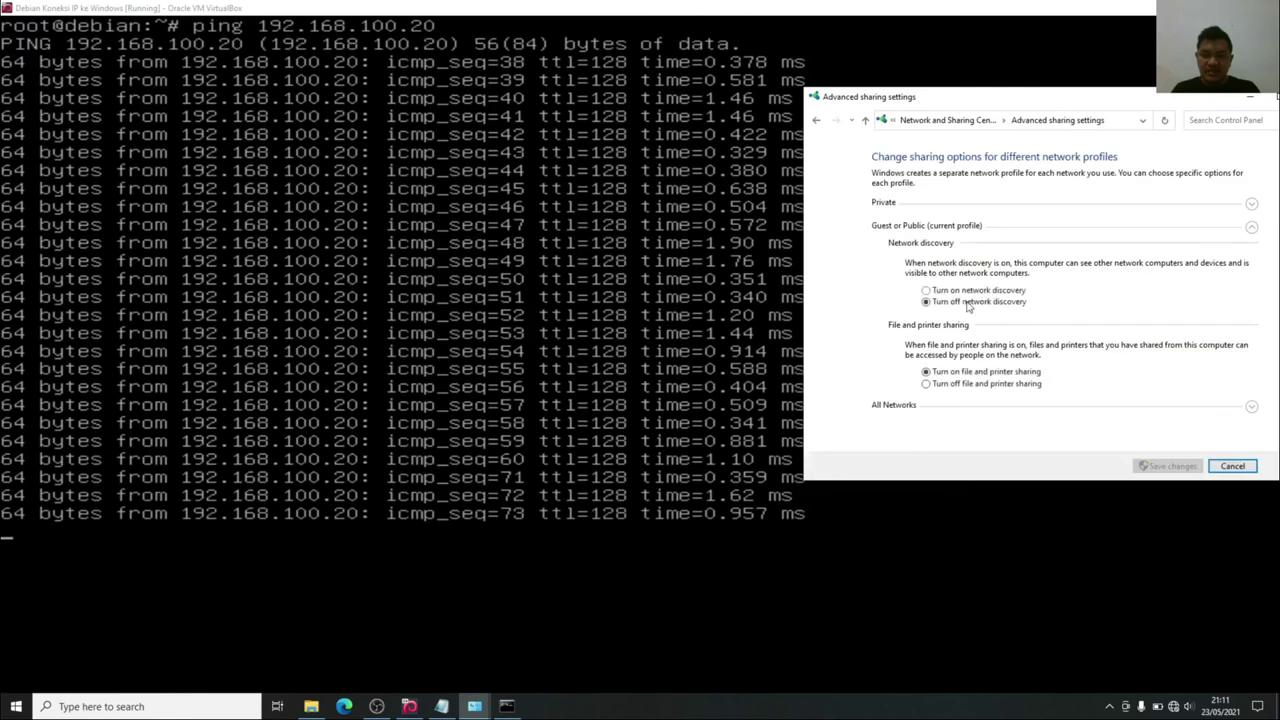
click(1251, 408)
click(920, 227)
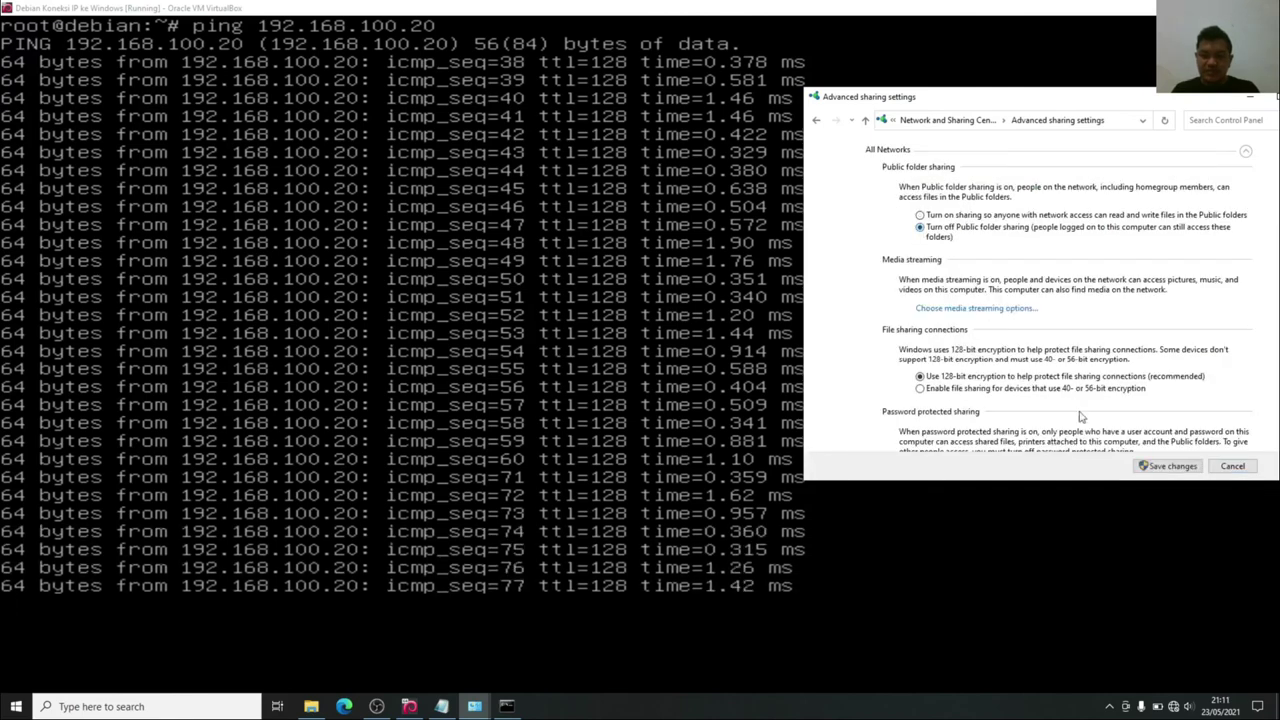
click(1167, 466)
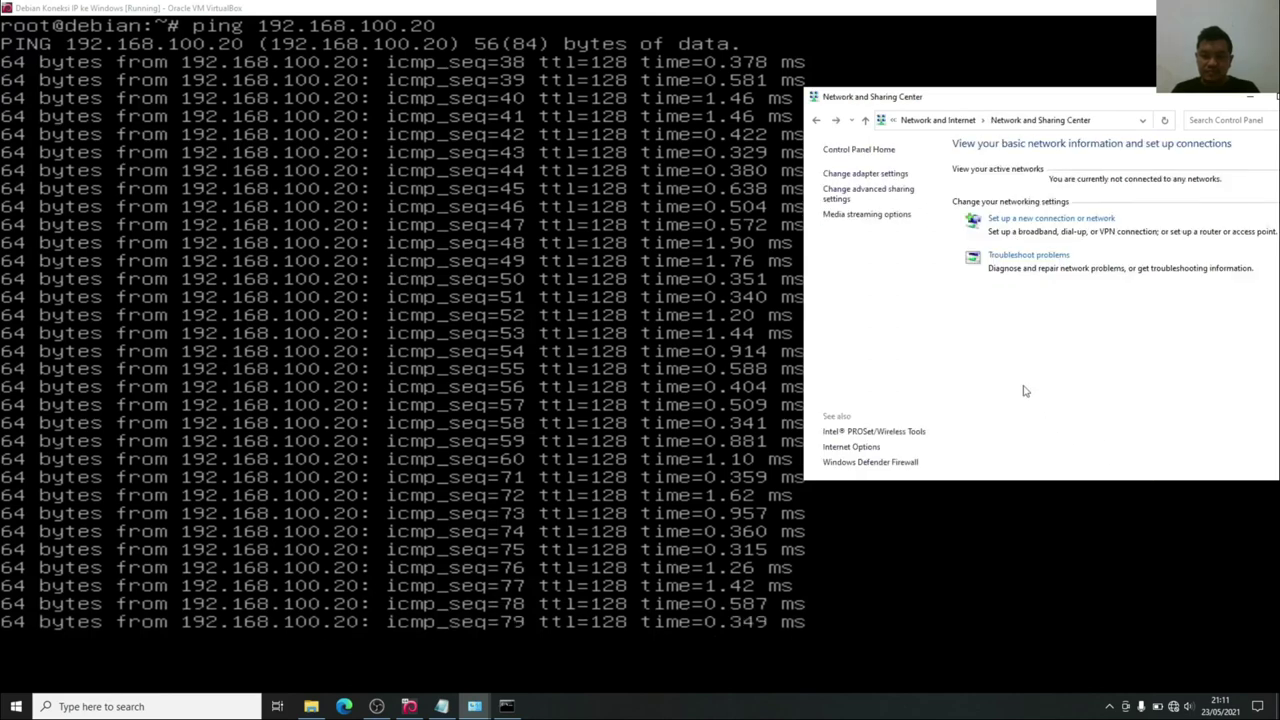
Turn off network discovery for the Private profile and save the changes.
click(877, 198)
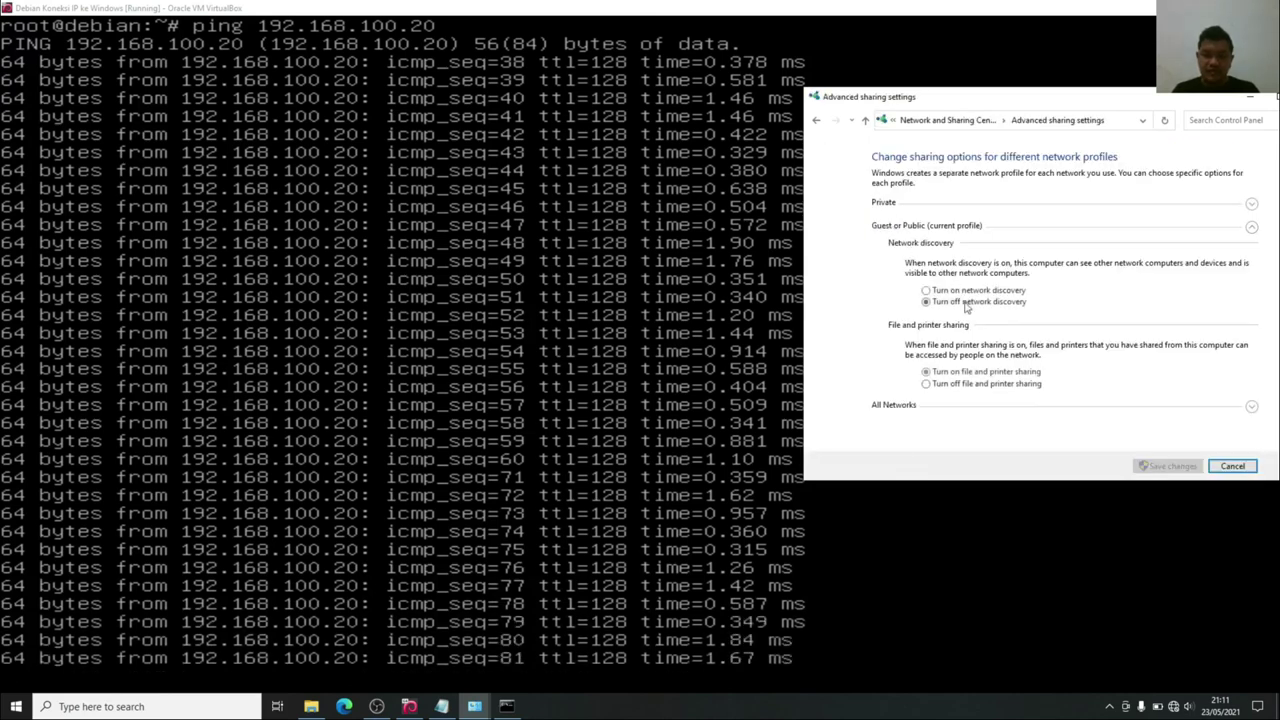
click(943, 404)
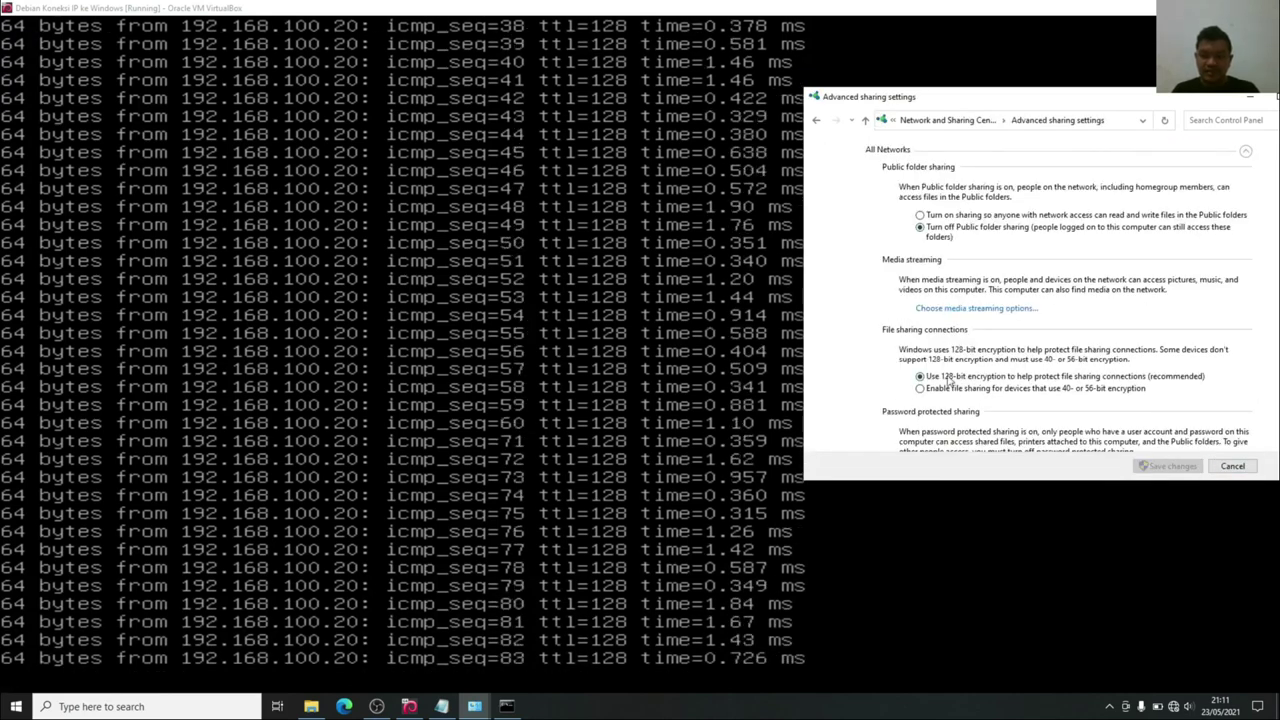
drag(1108, 98, 975, 72)
scroll(1186, 250, down, 2)
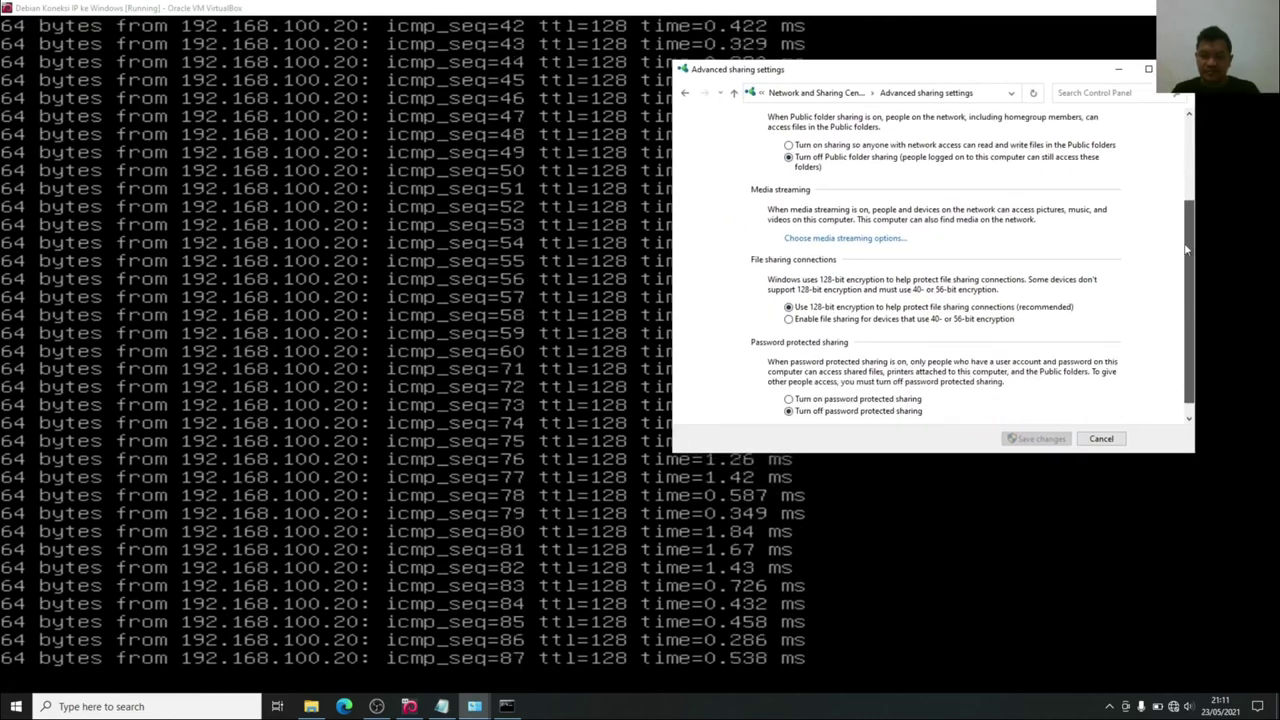
scroll(1186, 250, up, 5)
click(866, 198)
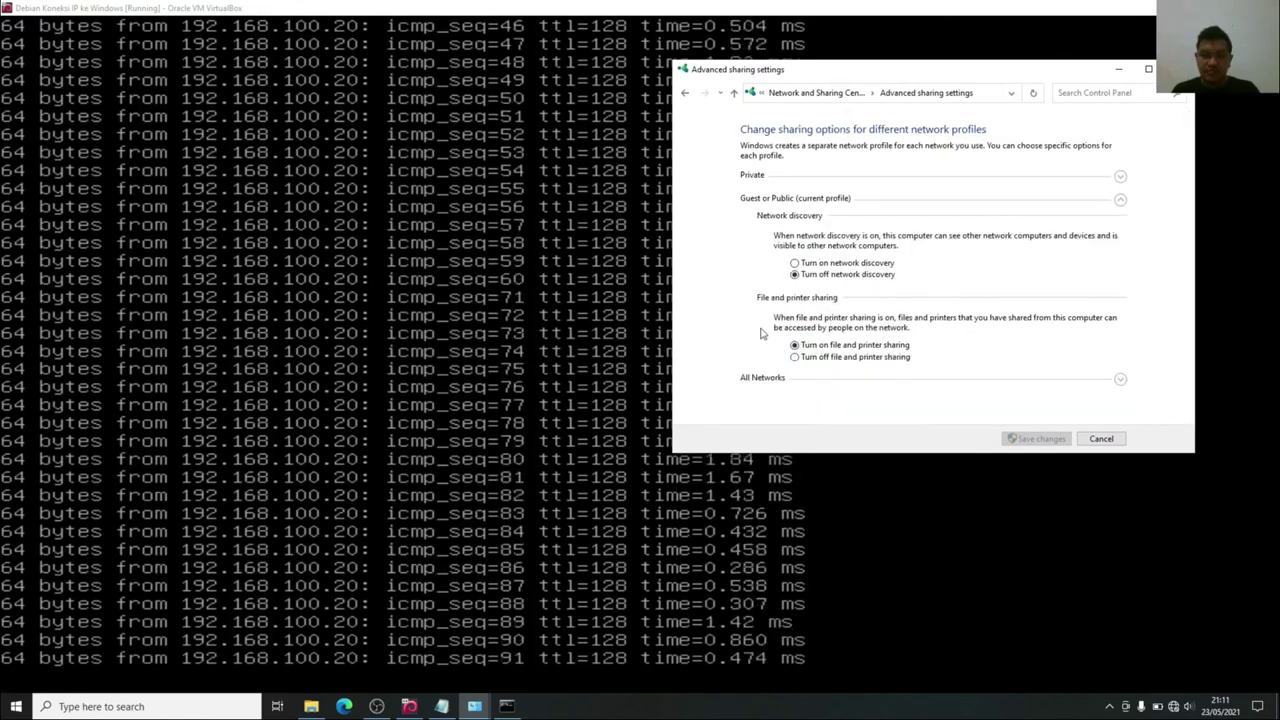
click(793, 180)
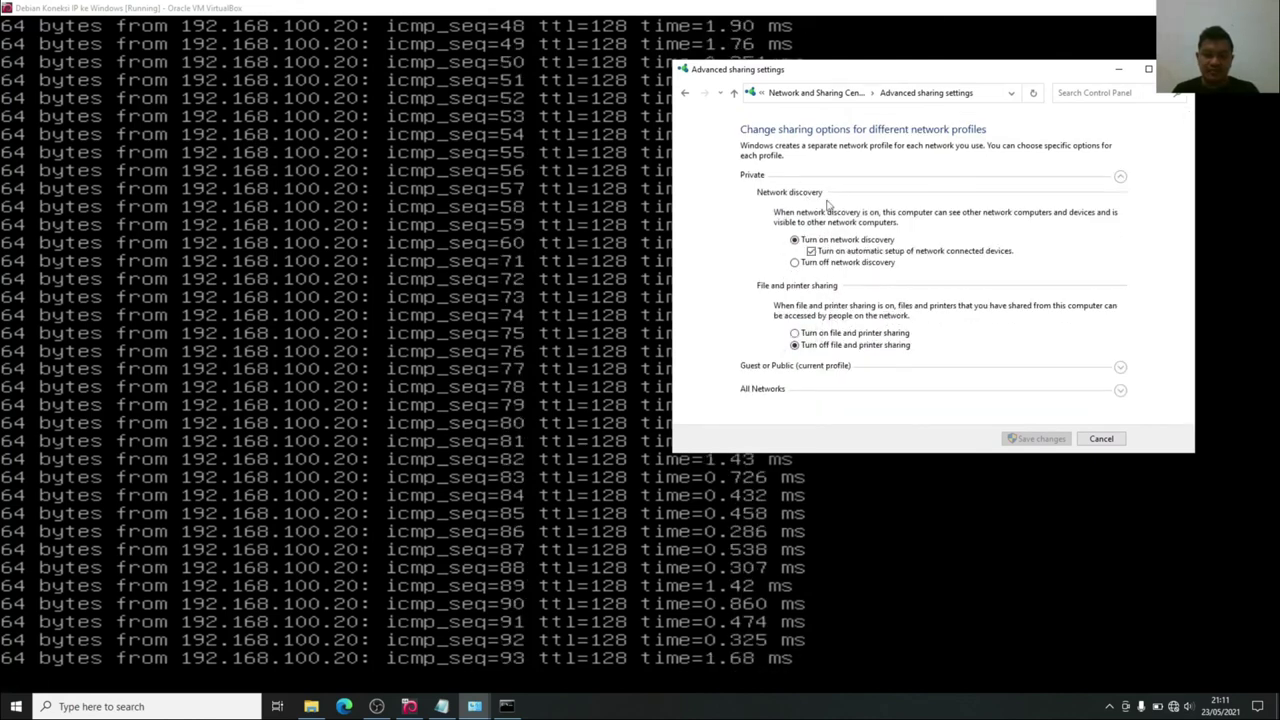
click(797, 264)
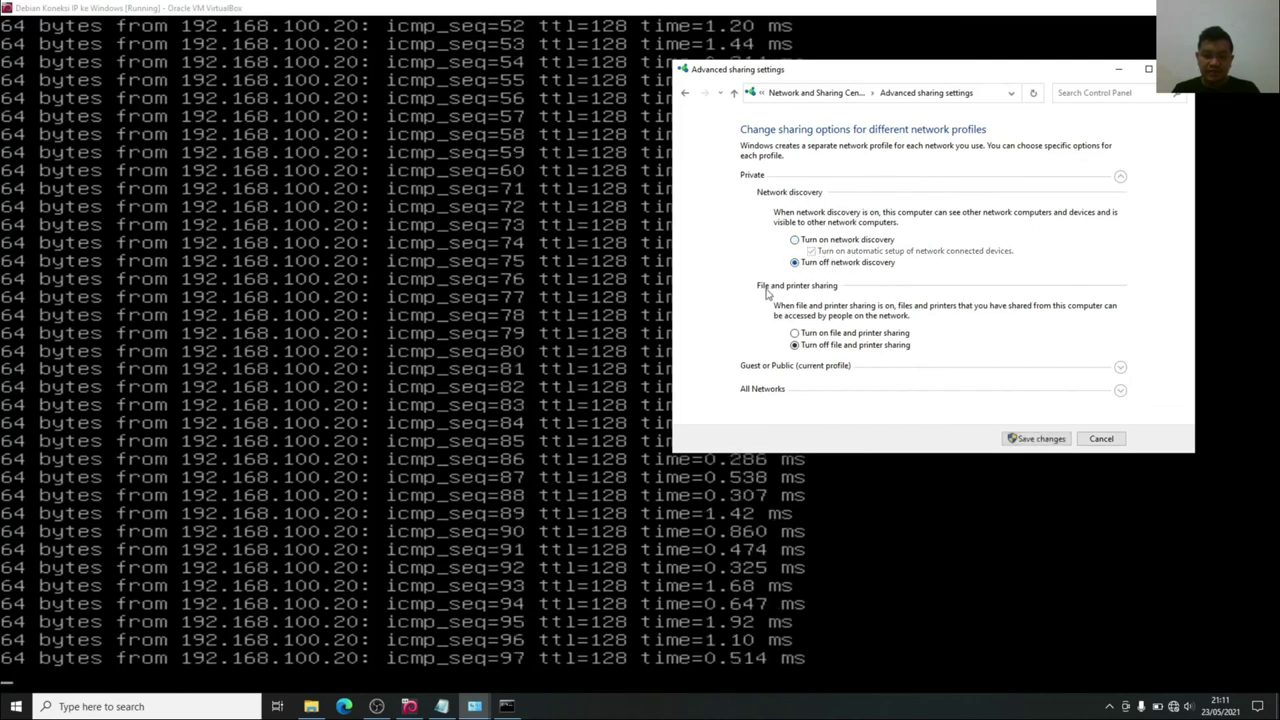
click(1036, 439)
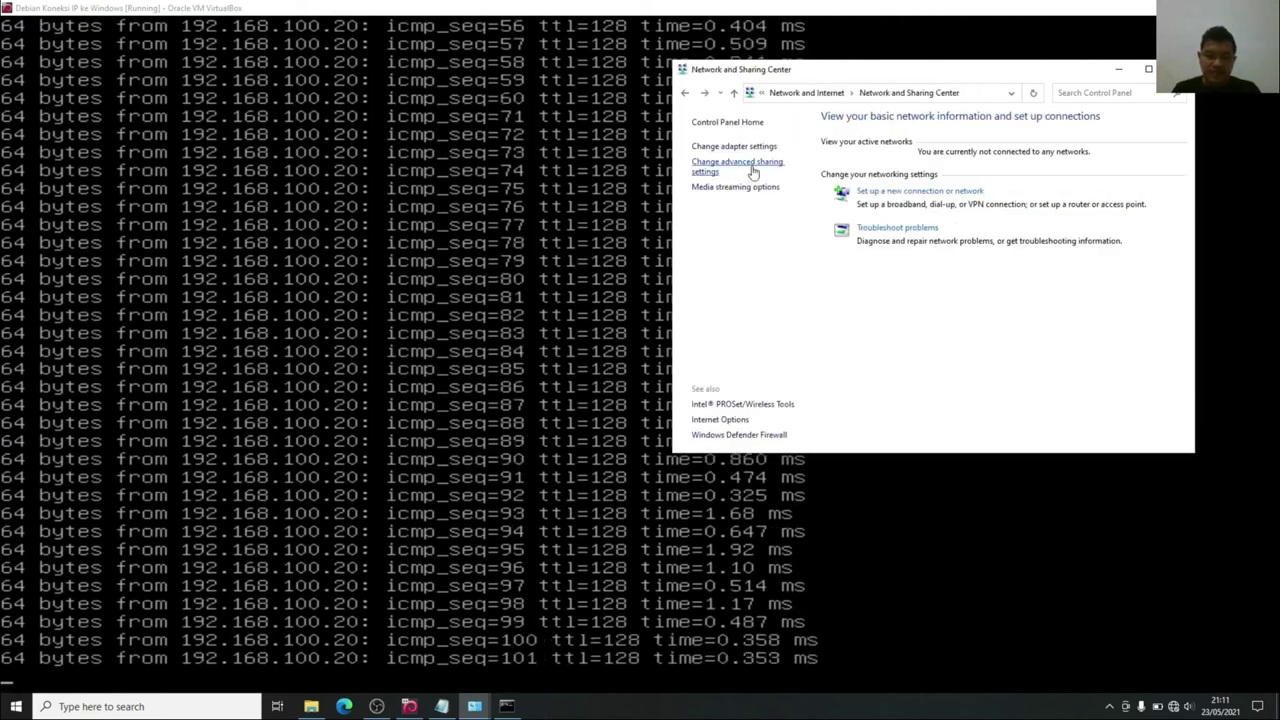
click(748, 168)
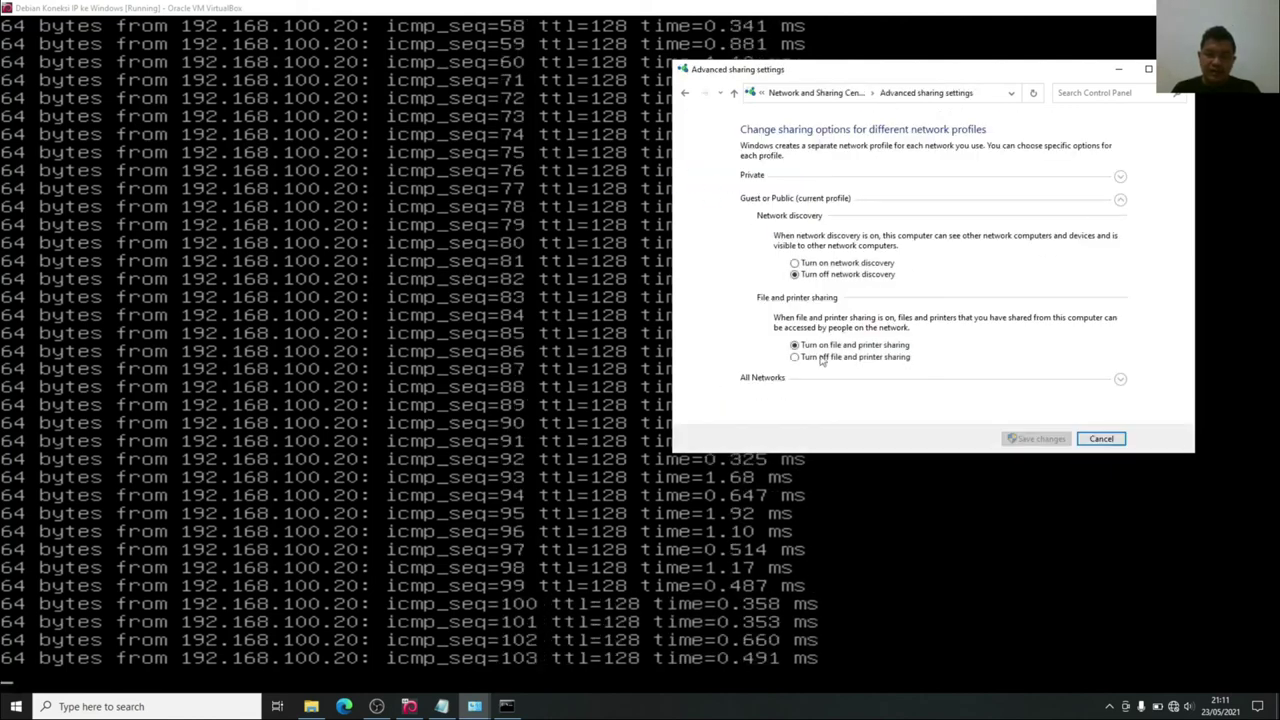
click(1120, 381)
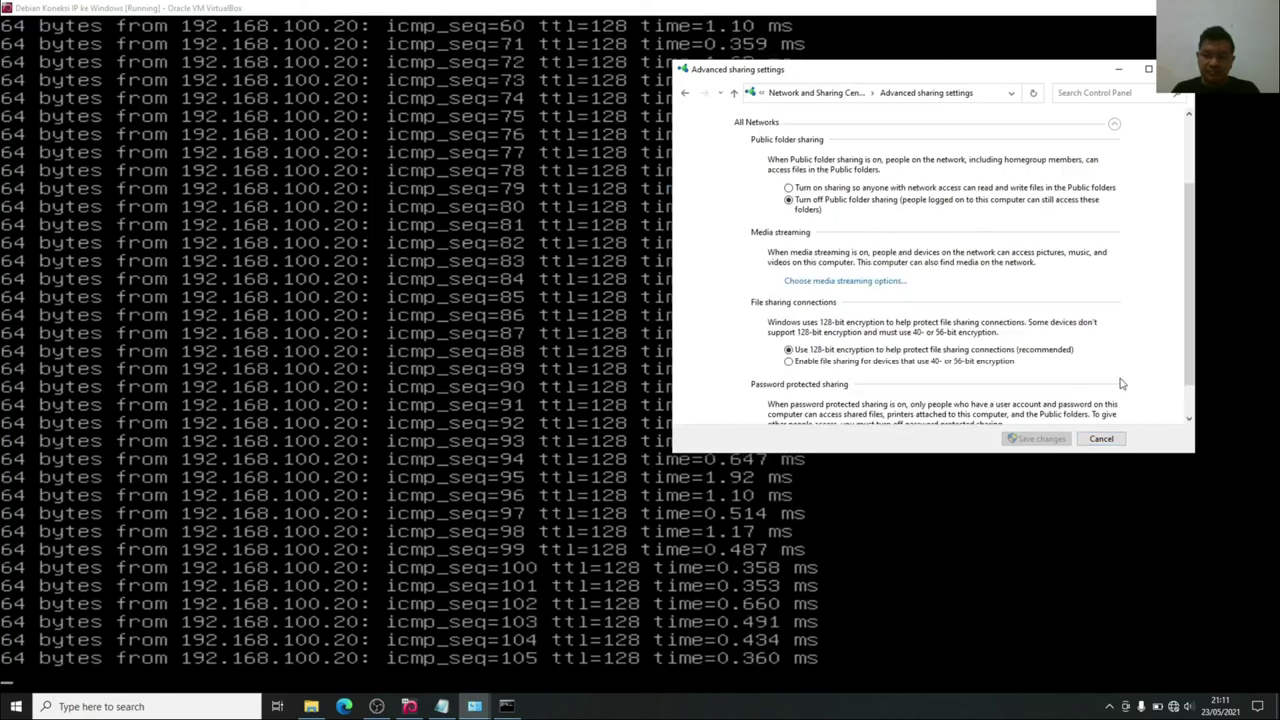
click(1117, 125)
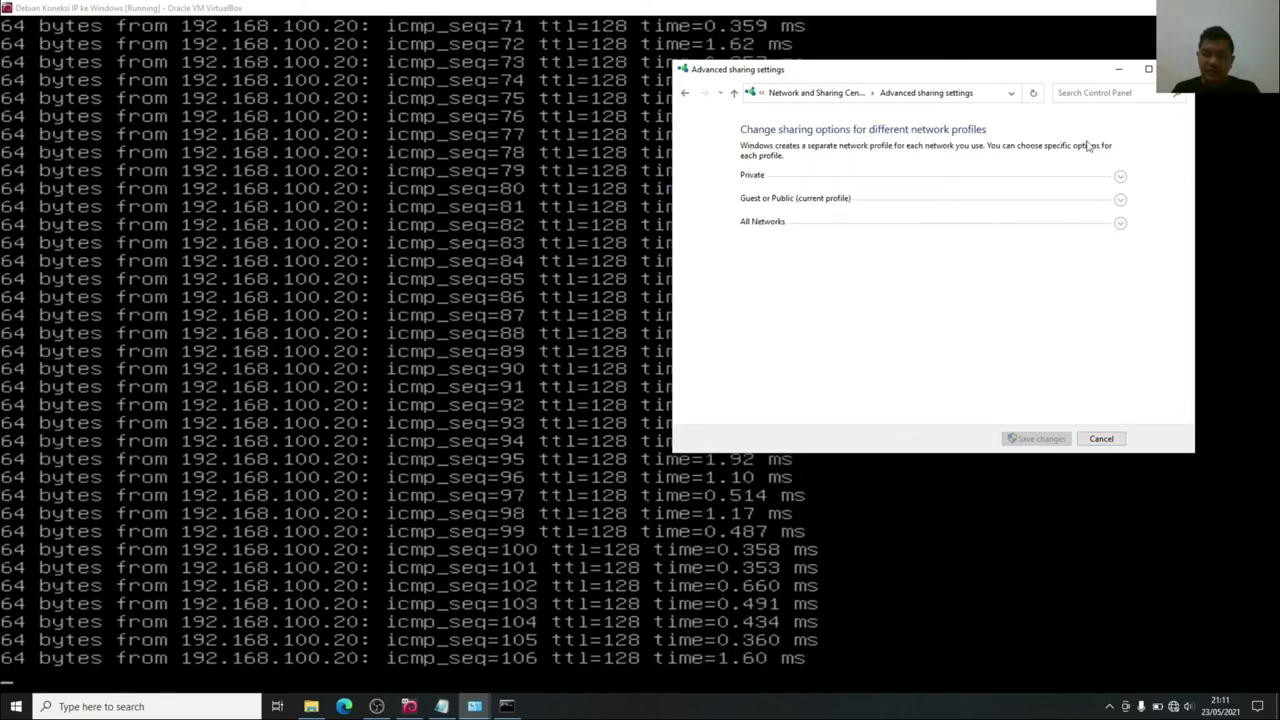
click(846, 204)
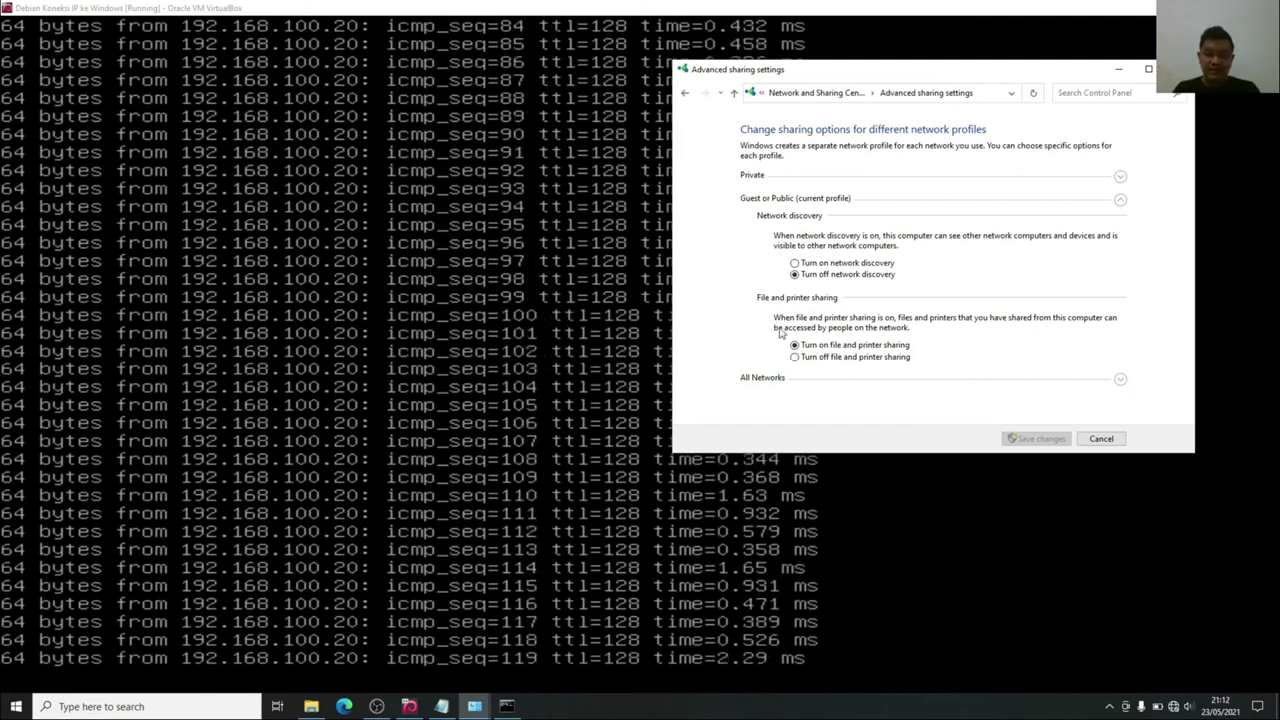
click(1120, 439)
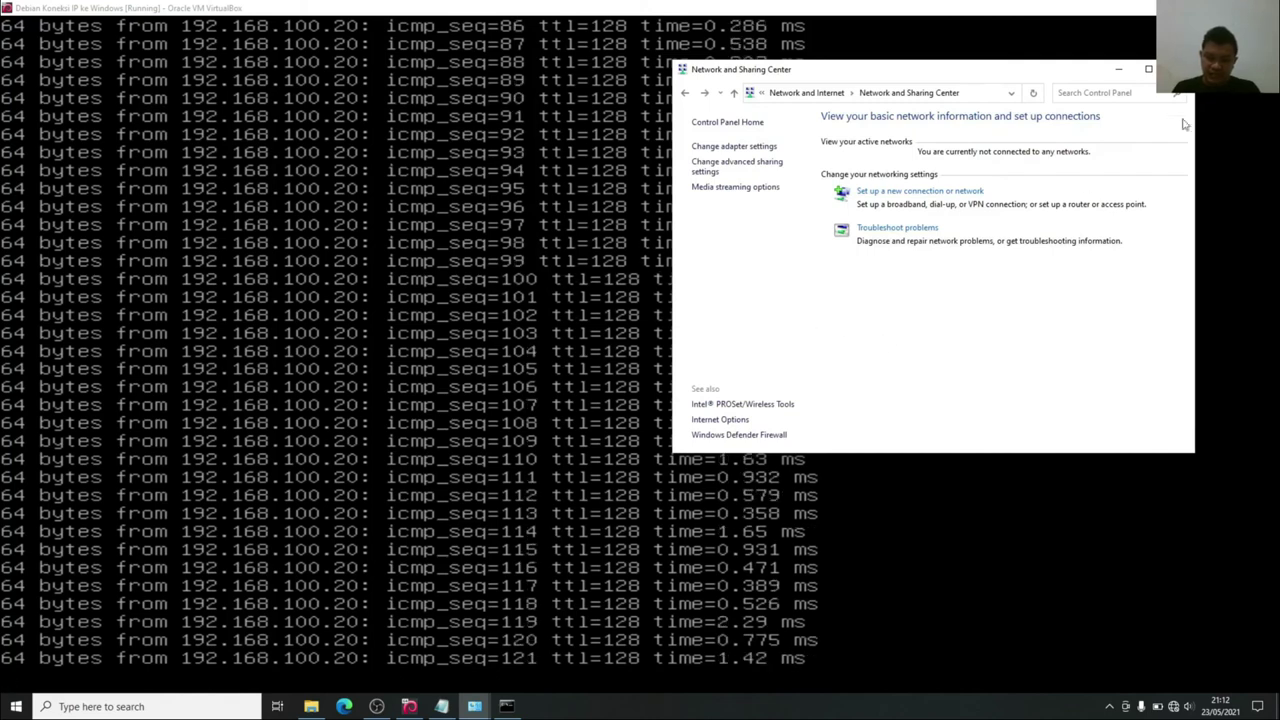
In the Debian guest, stop the ping with Ctrl+C, clear the terminal, and run poweroff.
key(alt+Tab)
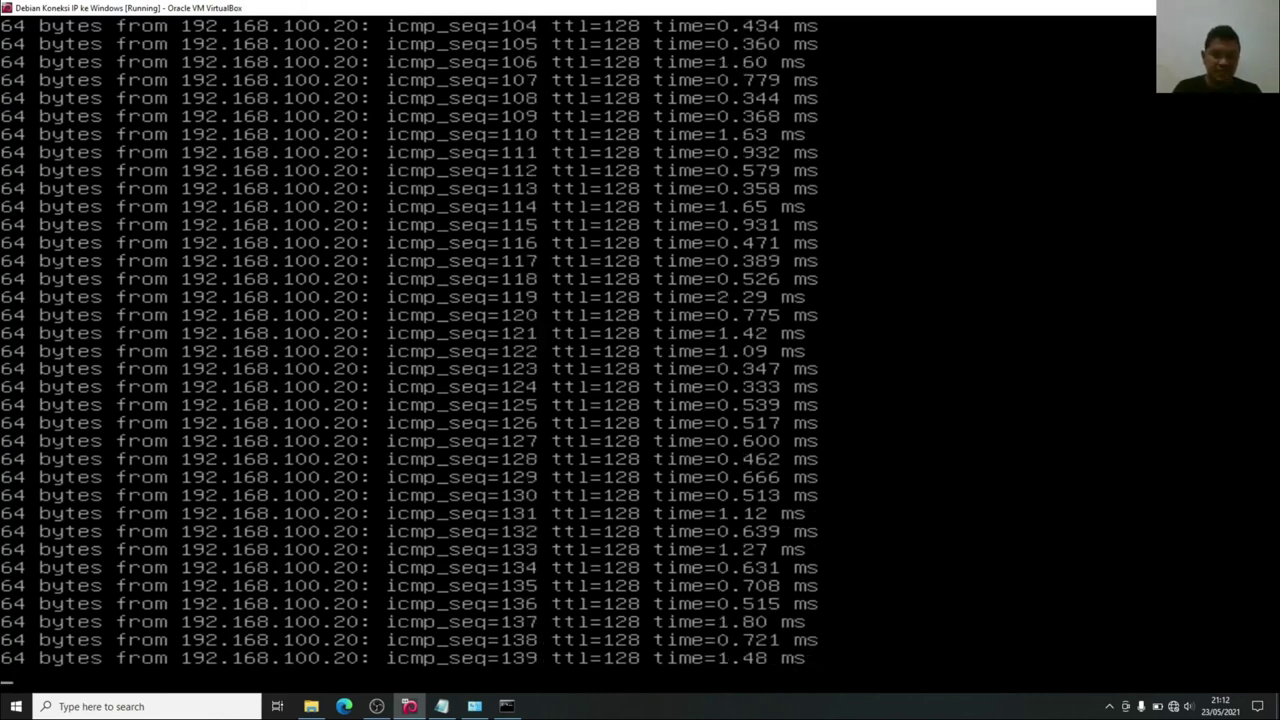
key(ctrl+x)
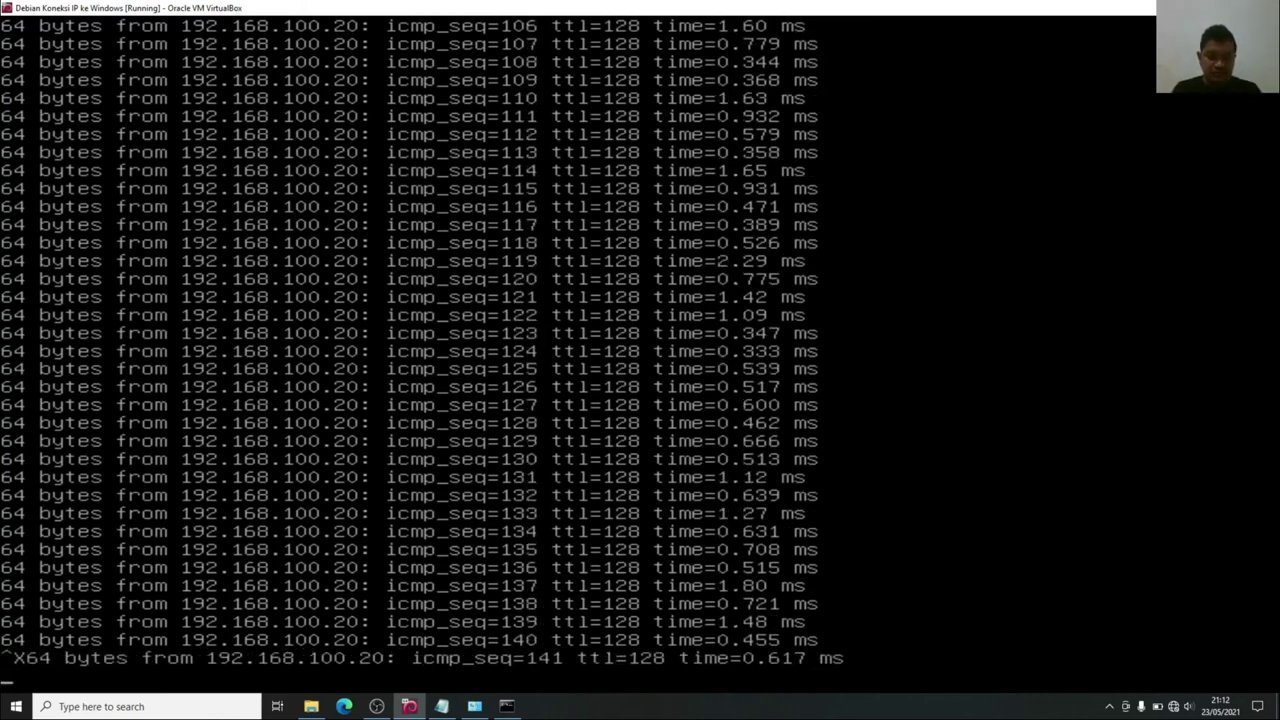
key(ctrl+c)
text(clear)
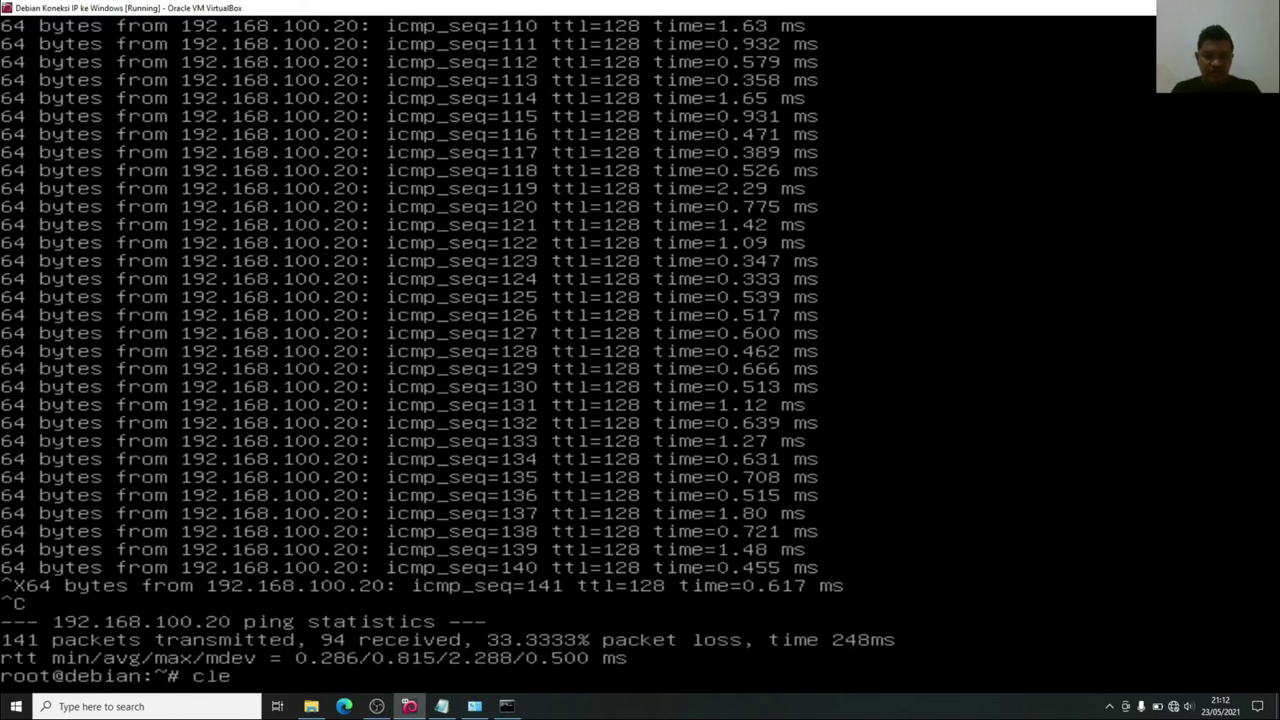
key(Return)
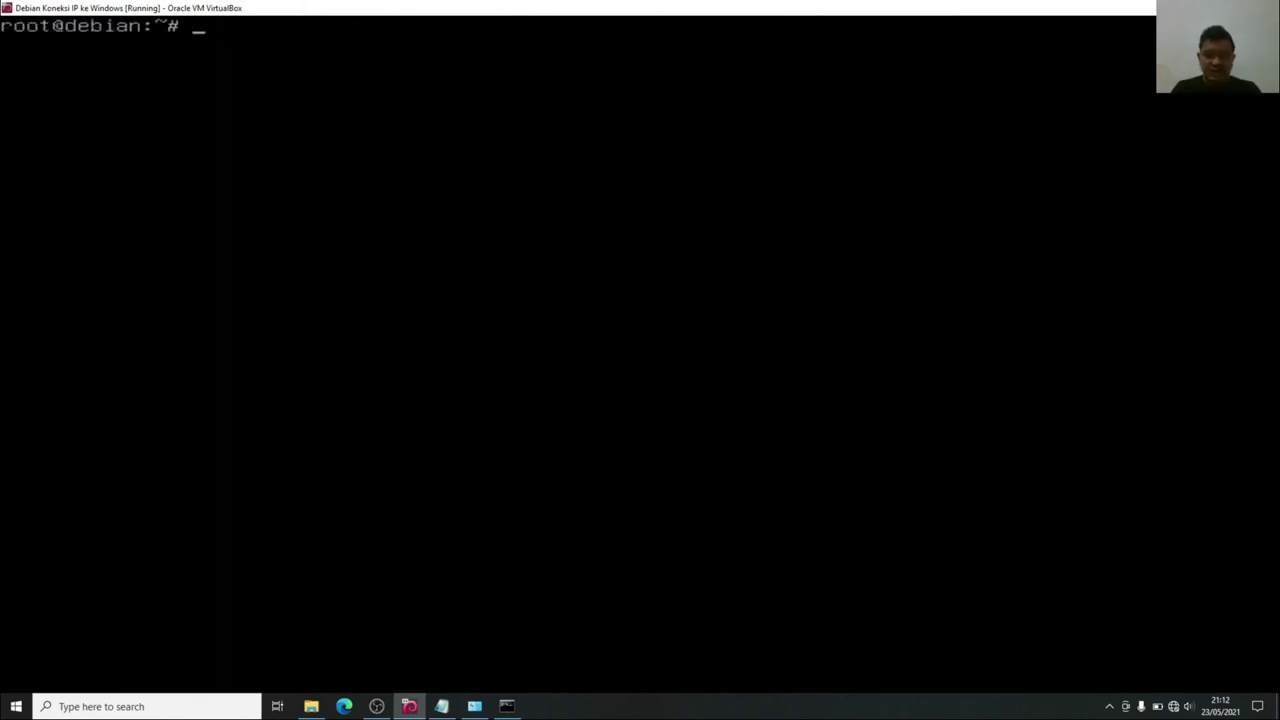
text(poweroff)
key(Return)
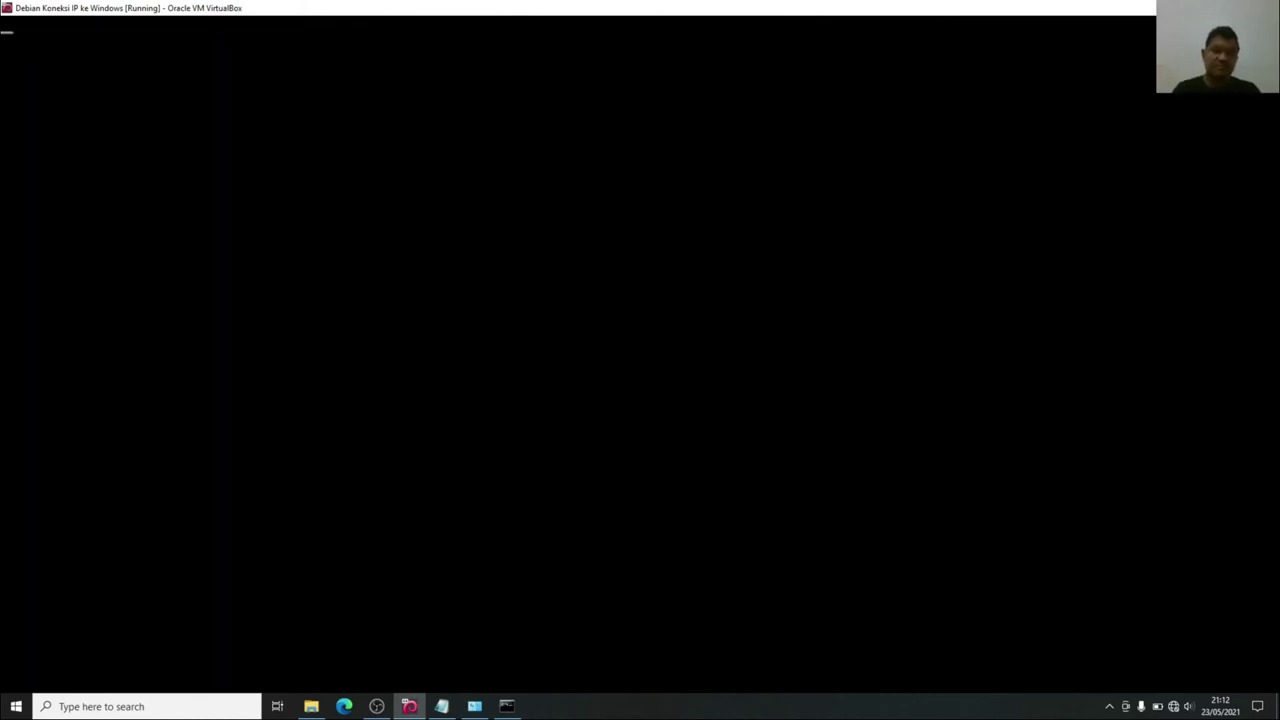